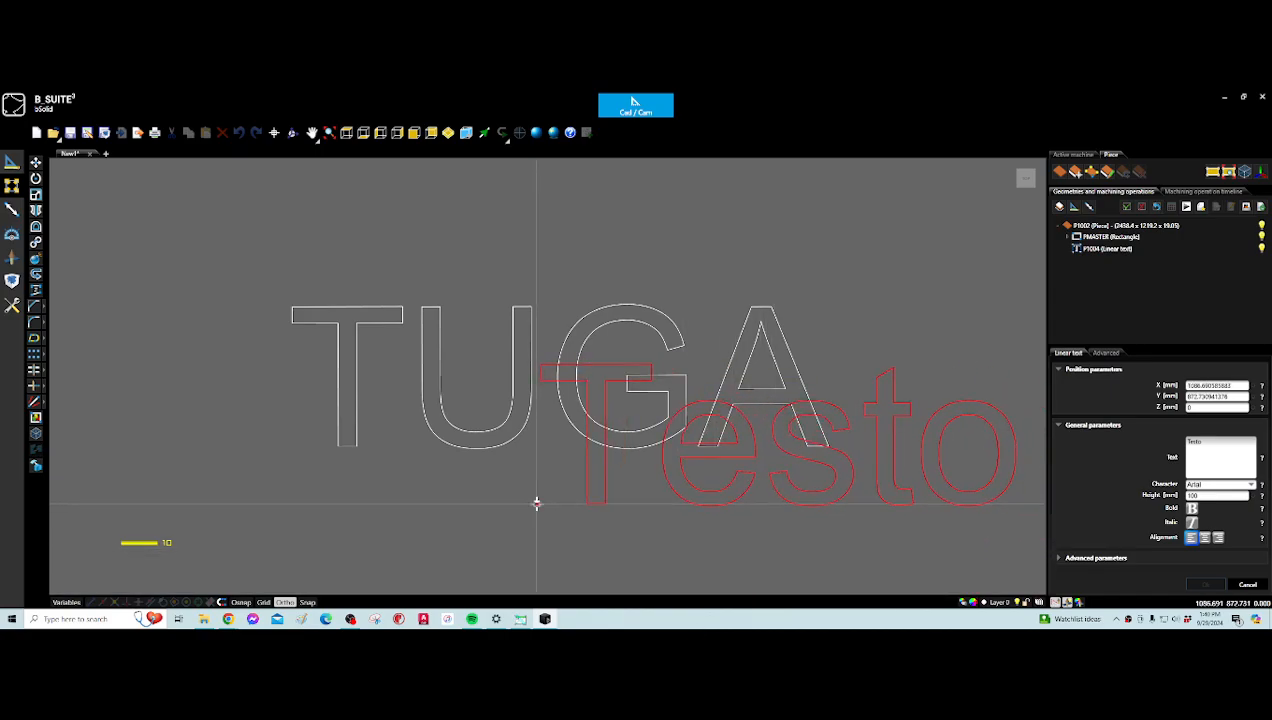
- Cancel the unplaced linear text, switch to the bNest nesting module and browse its existing projects
{"action": "key", "text": "Escape"}
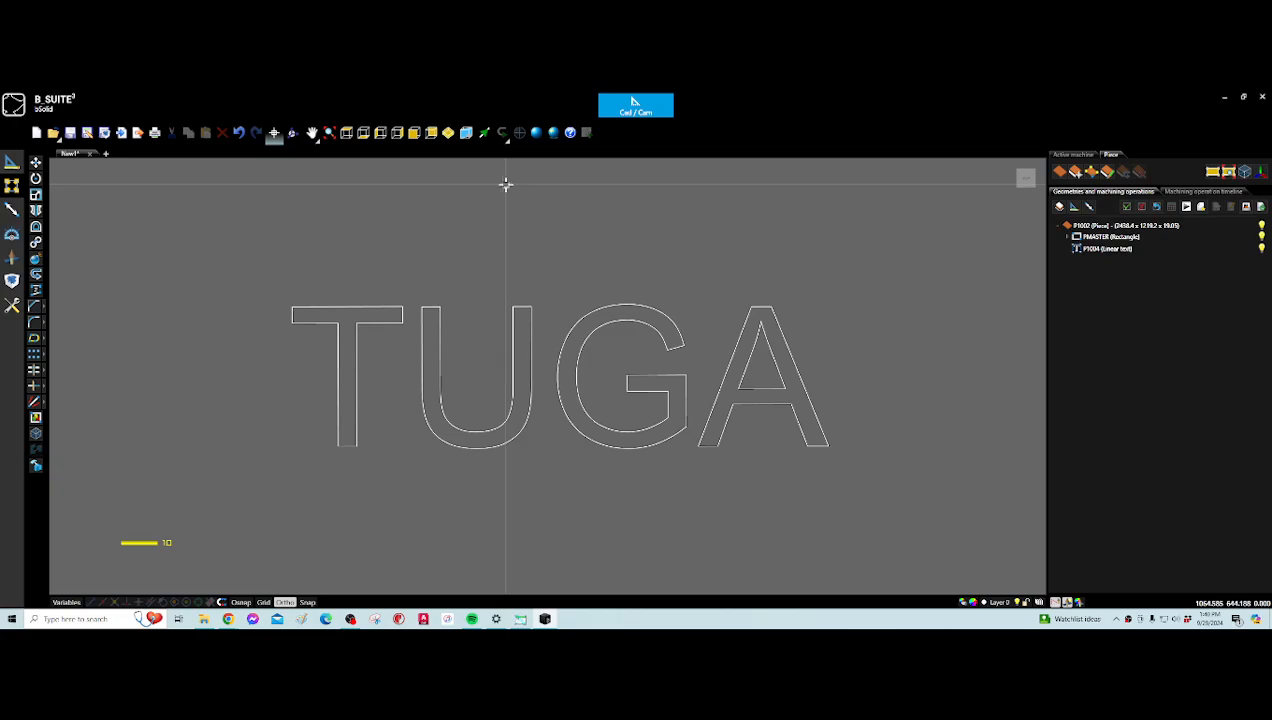
{"action": "left_click", "coordinate": [635, 105]}
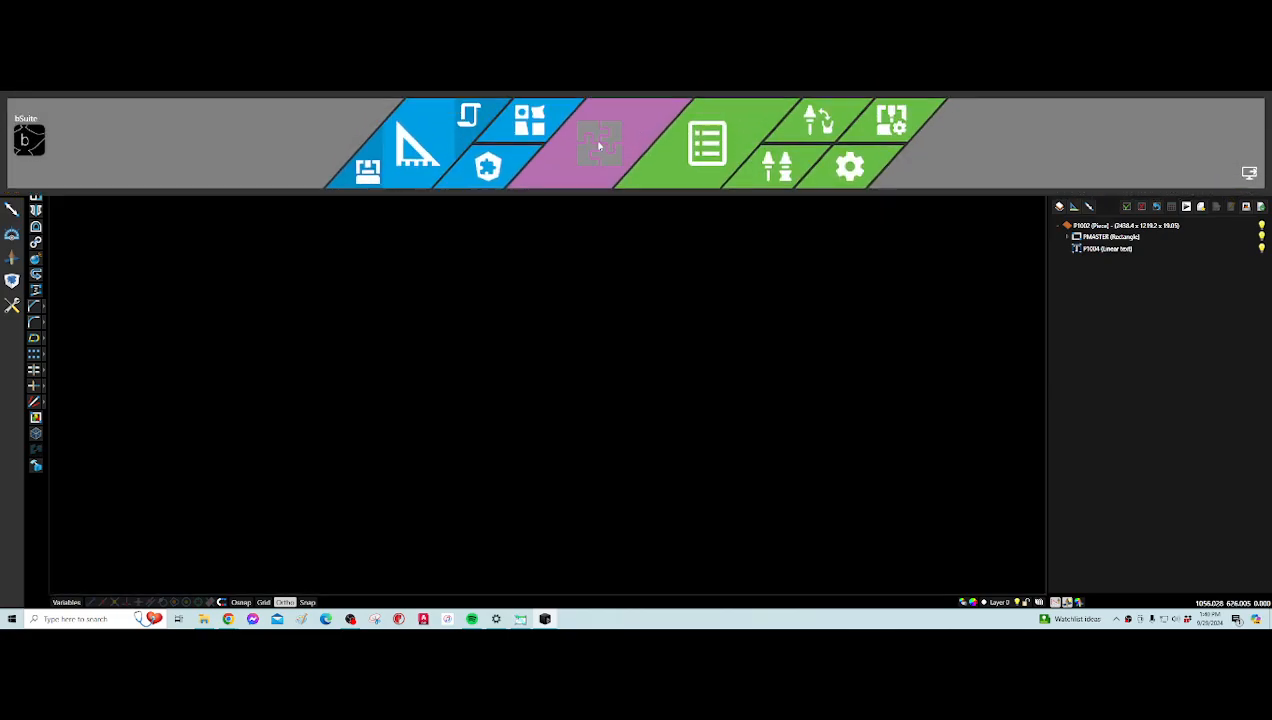
{"action": "left_click", "coordinate": [598, 146]}
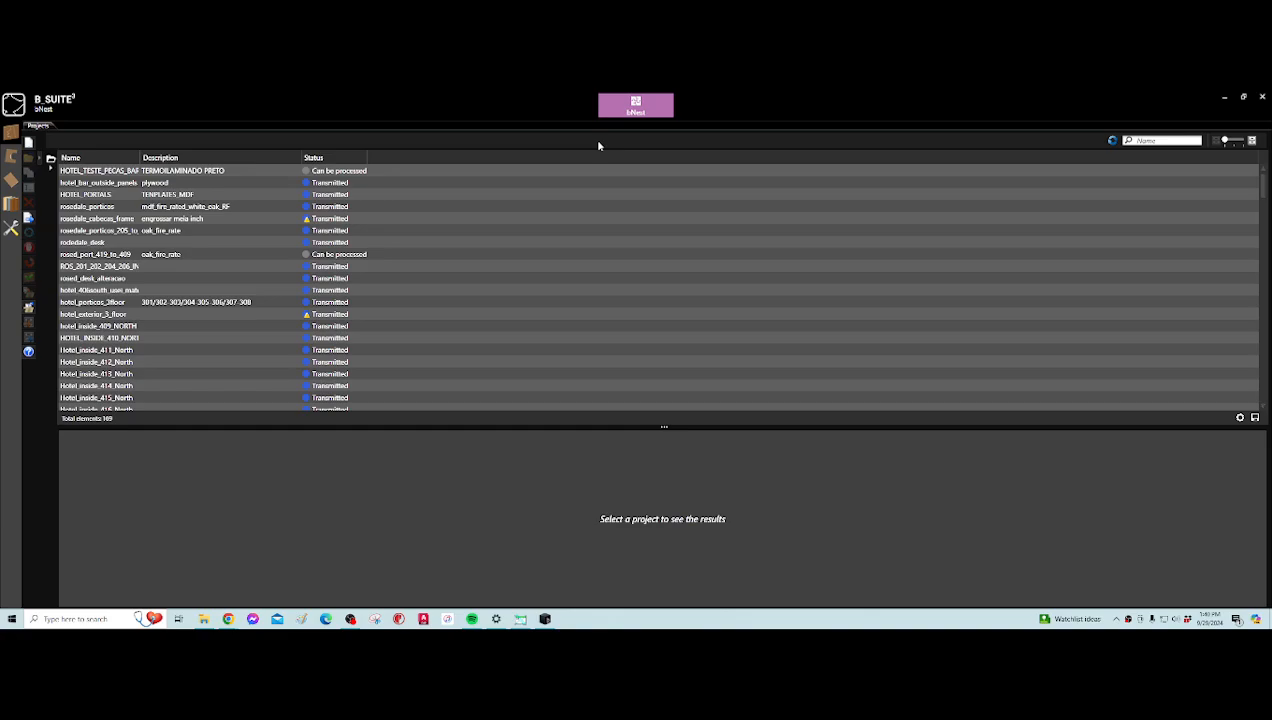
{"action": "scroll", "coordinate": [310, 200], "scroll_direction": "down", "scroll_amount": 5}
{"action": "left_click", "coordinate": [305, 207]}
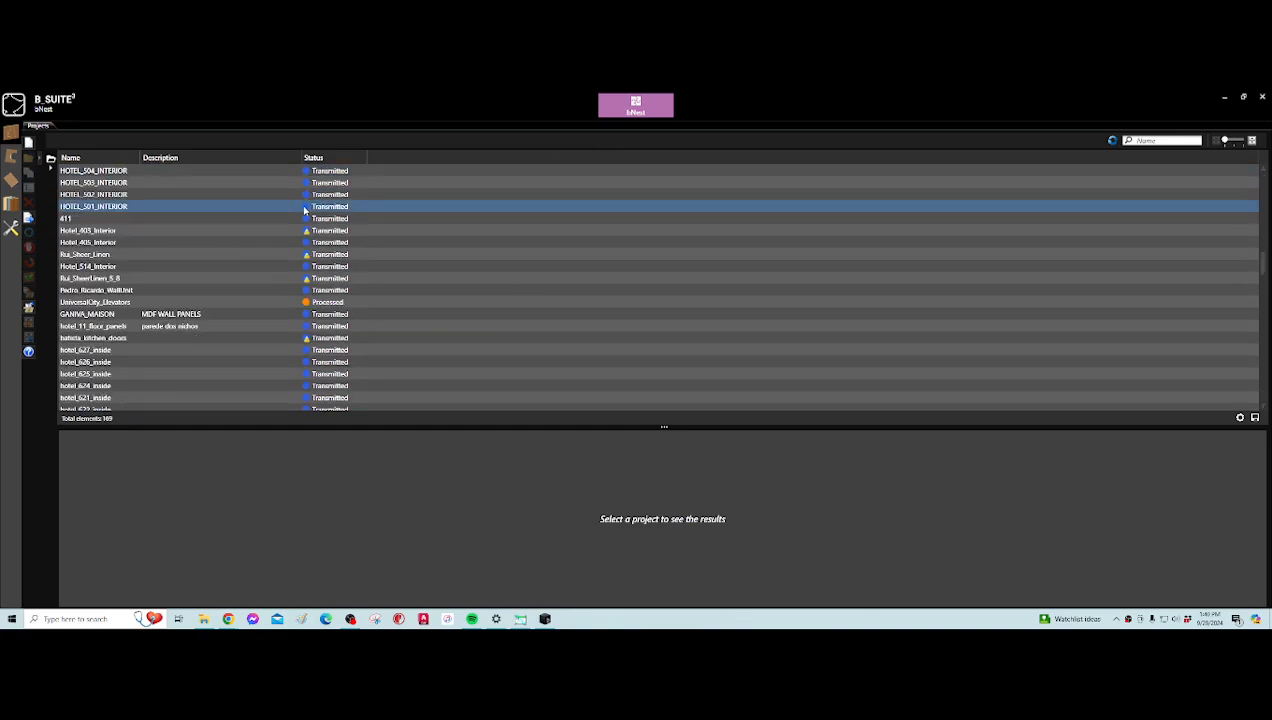
{"action": "scroll", "coordinate": [300, 207], "scroll_direction": "down", "scroll_amount": 6}
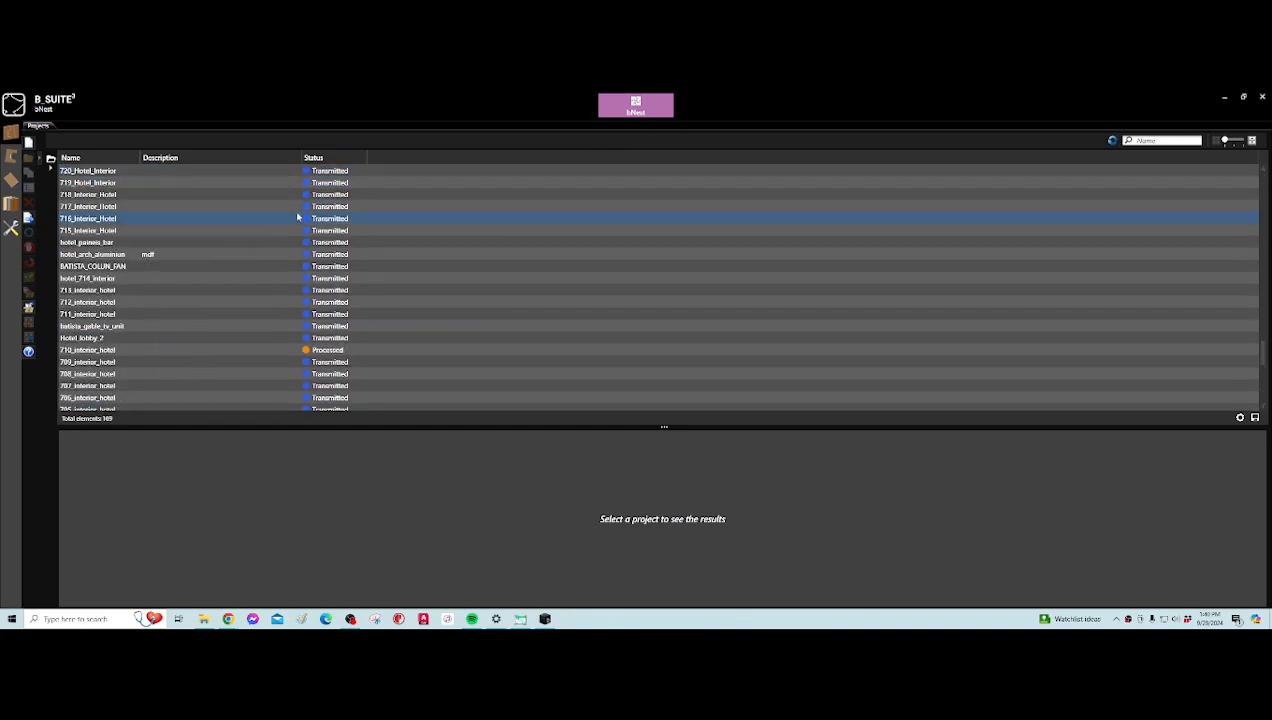
- Start a new nesting project in bNest and switch back to the Cad/Cam workspace
{"action": "left_click", "coordinate": [29, 142]}
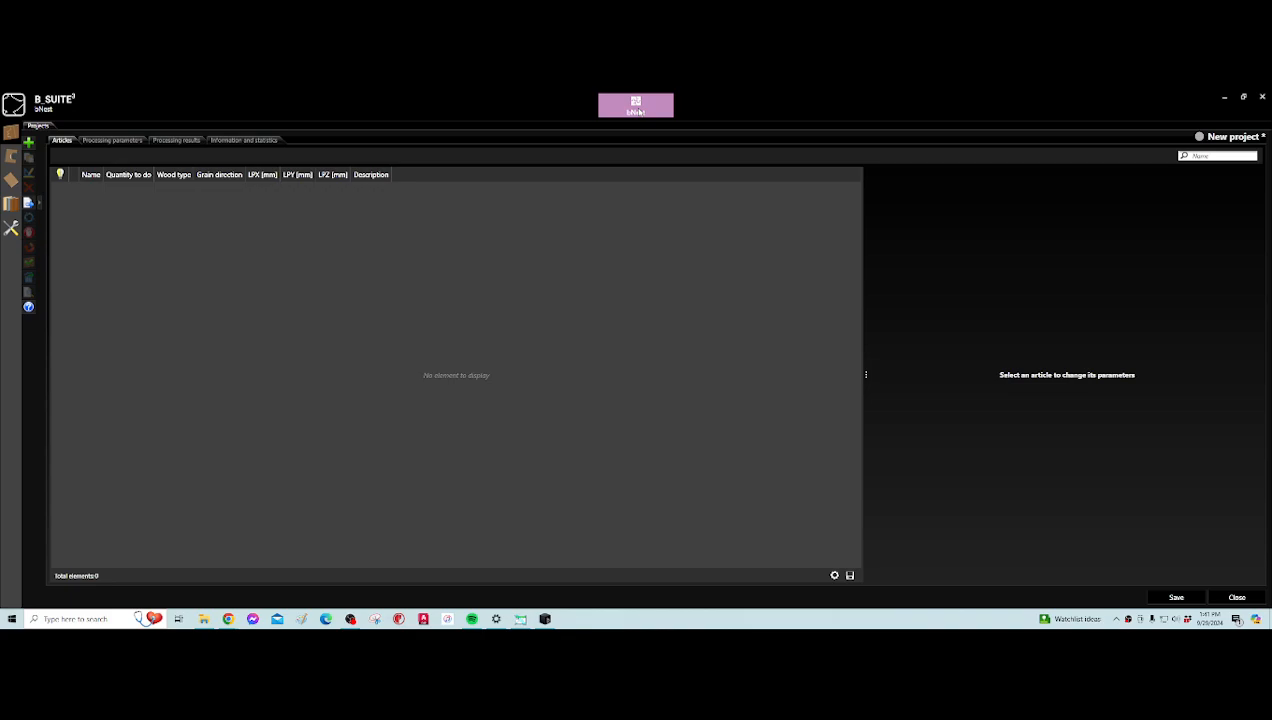
{"action": "left_click", "coordinate": [639, 112]}
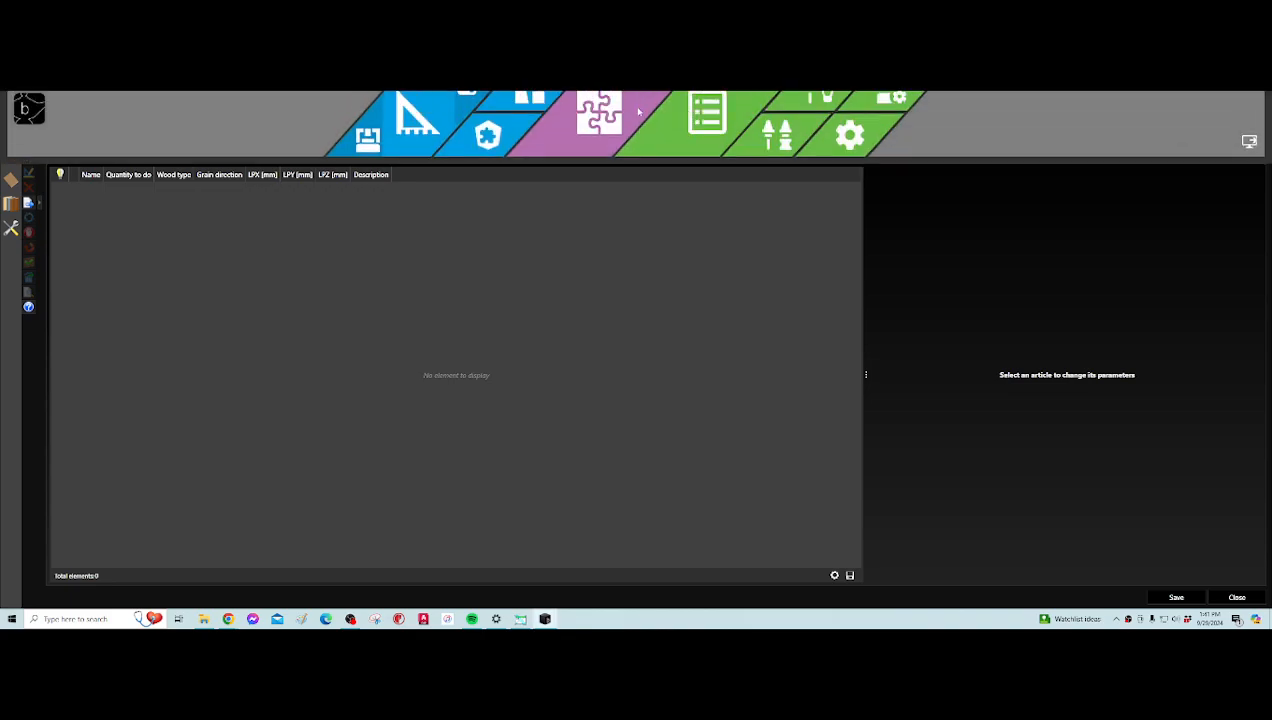
{"action": "left_click", "coordinate": [424, 153]}
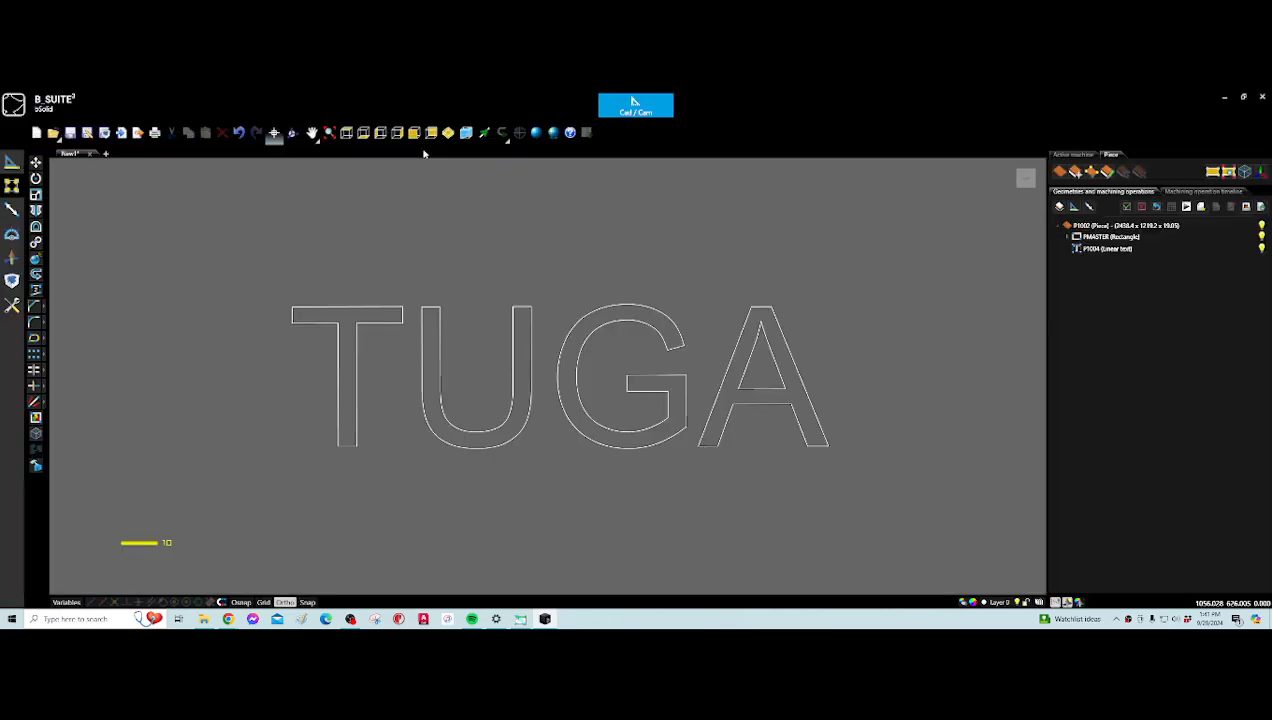
- Create a new document with a 96*INC by 48*INC piece, 19.05 mm thick, with 5 mm of excess material
{"action": "left_click", "coordinate": [107, 155]}
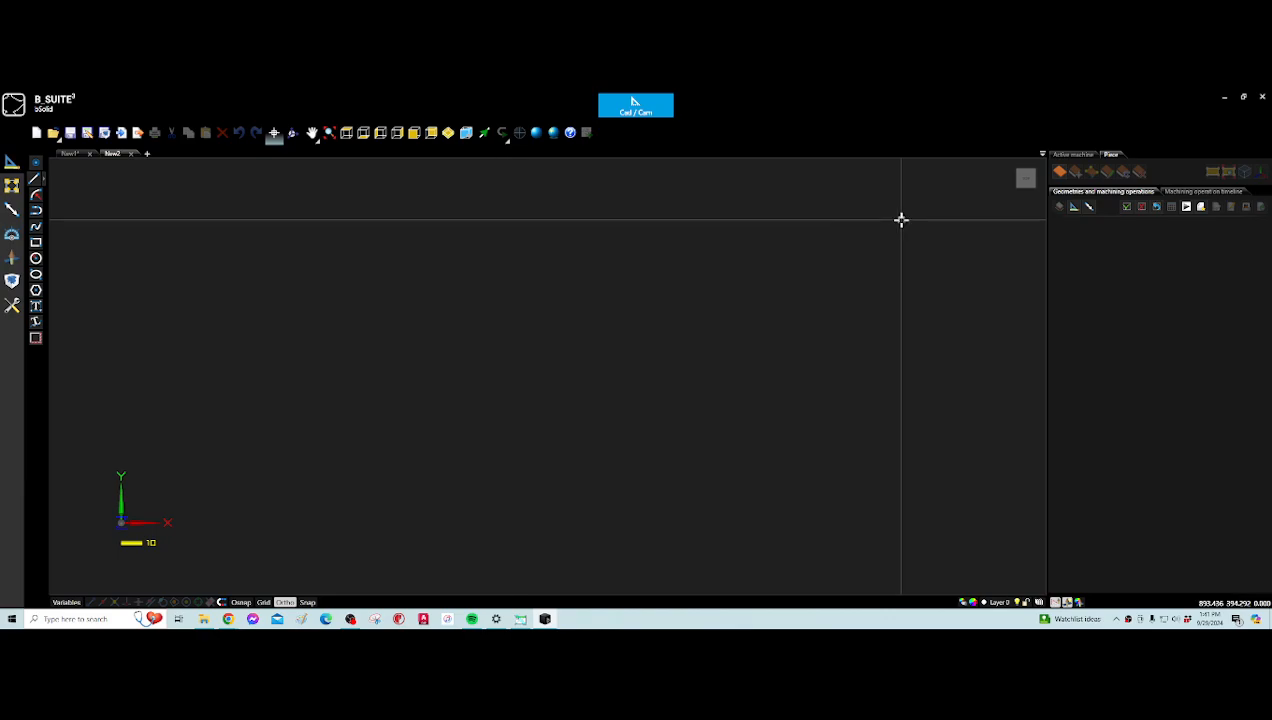
{"action": "left_click", "coordinate": [1059, 171]}
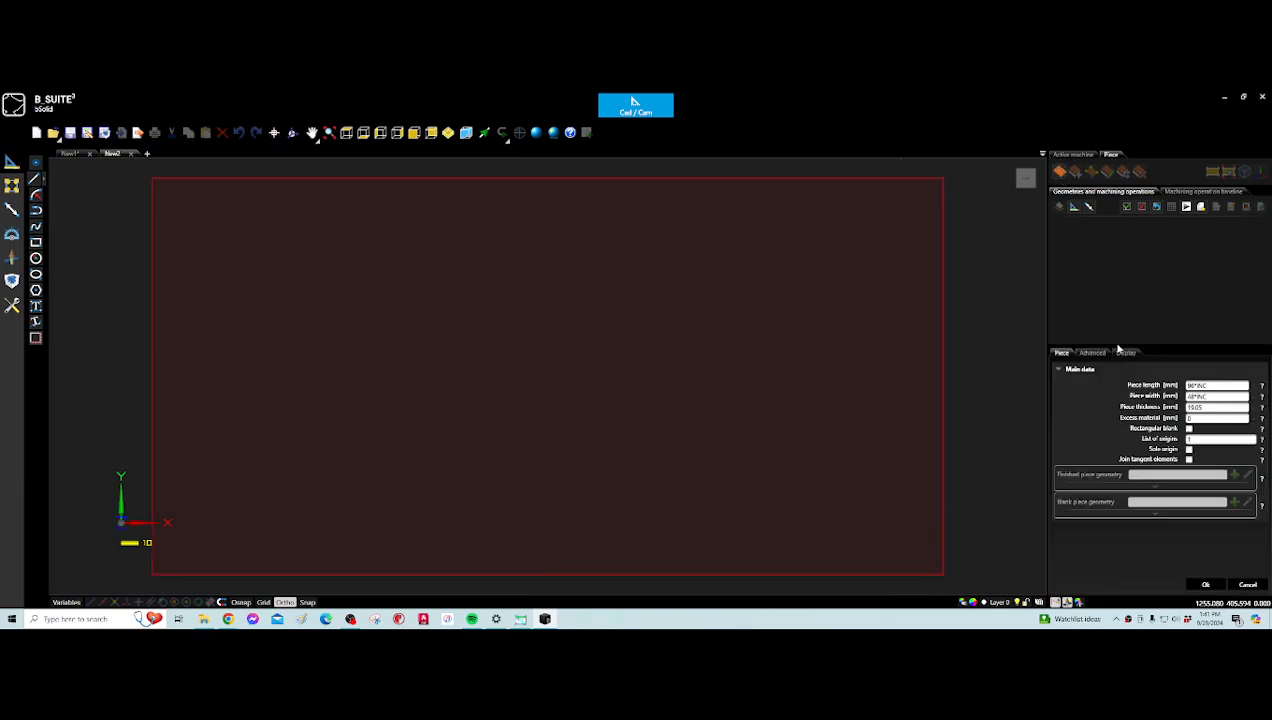
{"action": "double_click", "coordinate": [1216, 385]}
{"action": "left_click", "coordinate": [1189, 418]}
{"action": "key", "text": "Tab"}
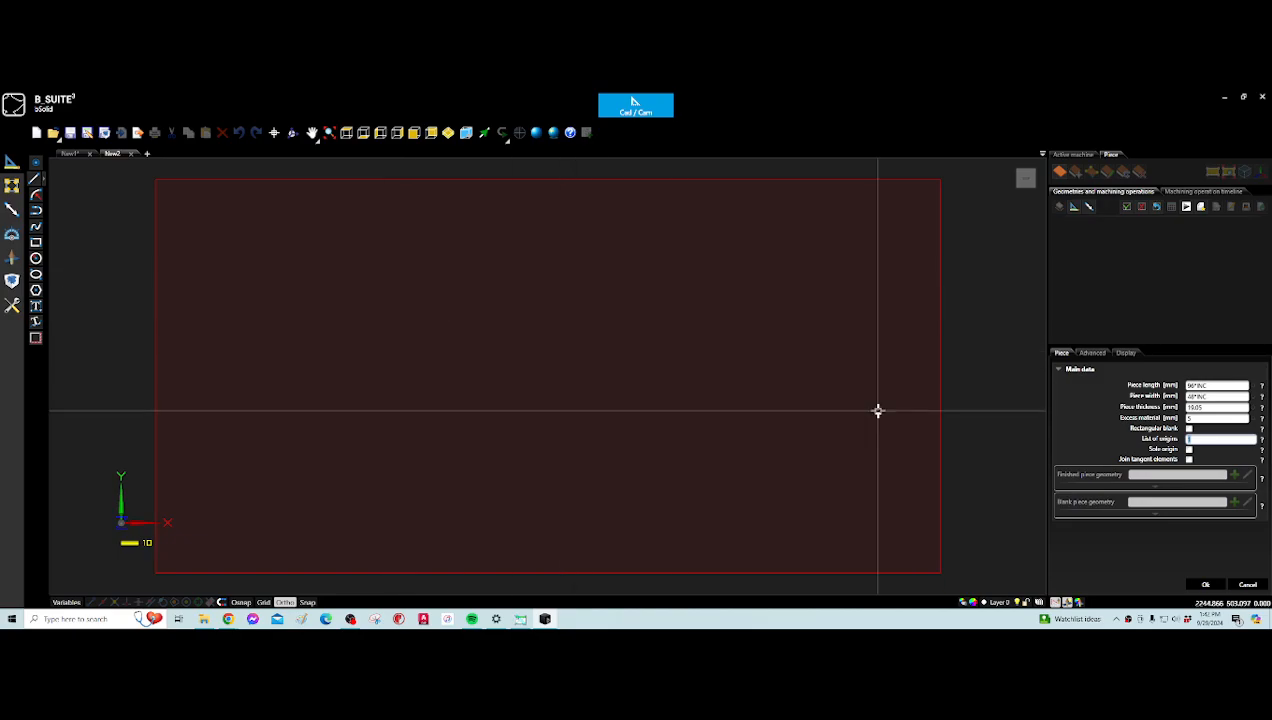
{"action": "left_click", "coordinate": [1208, 585]}
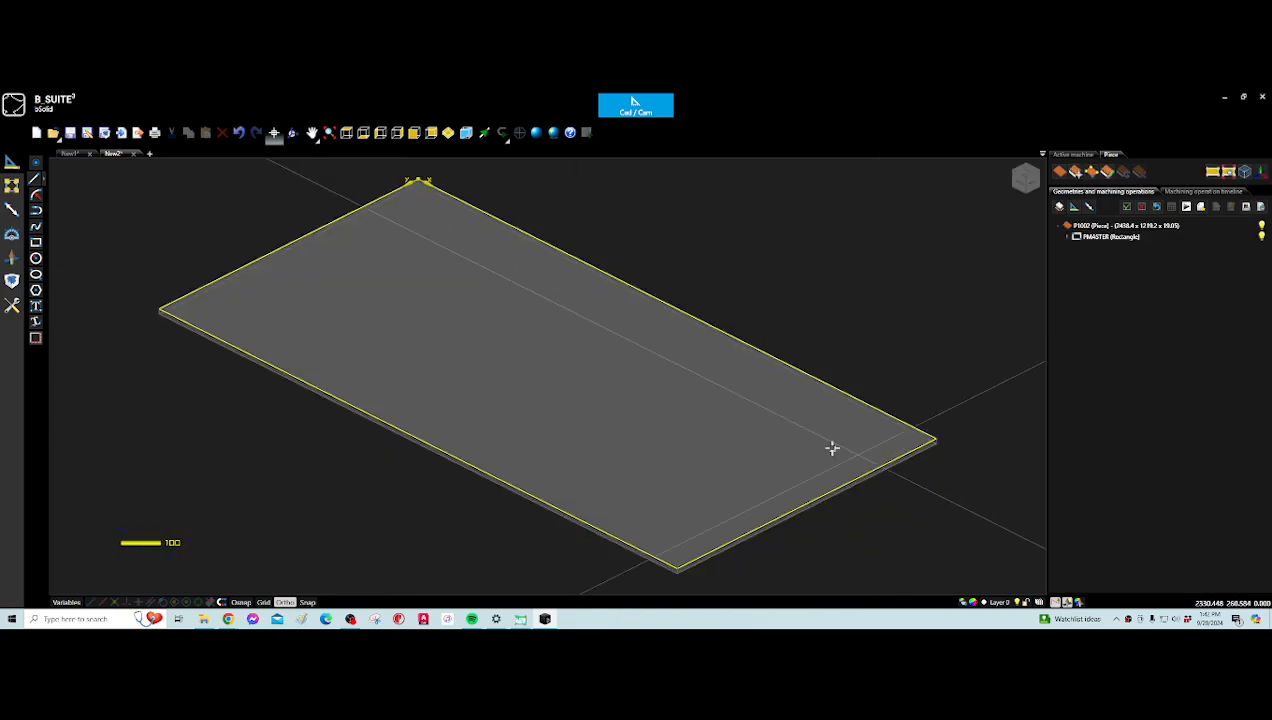
- Examine the excess-material margin around the piece's origin corner from the plan view
{"action": "left_click", "coordinate": [346, 134]}
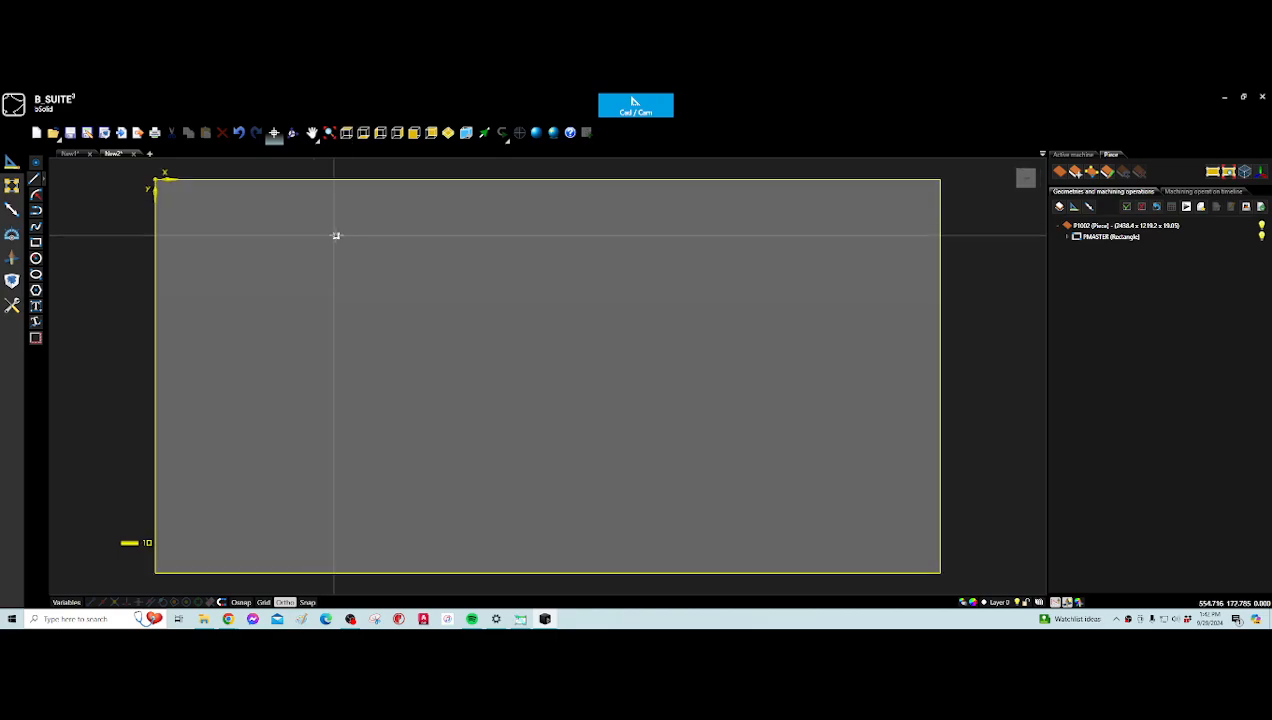
{"action": "scroll", "coordinate": [335, 236], "scroll_direction": "down", "scroll_amount": 3}
{"action": "scroll", "coordinate": [190, 230], "scroll_direction": "up", "scroll_amount": 5}
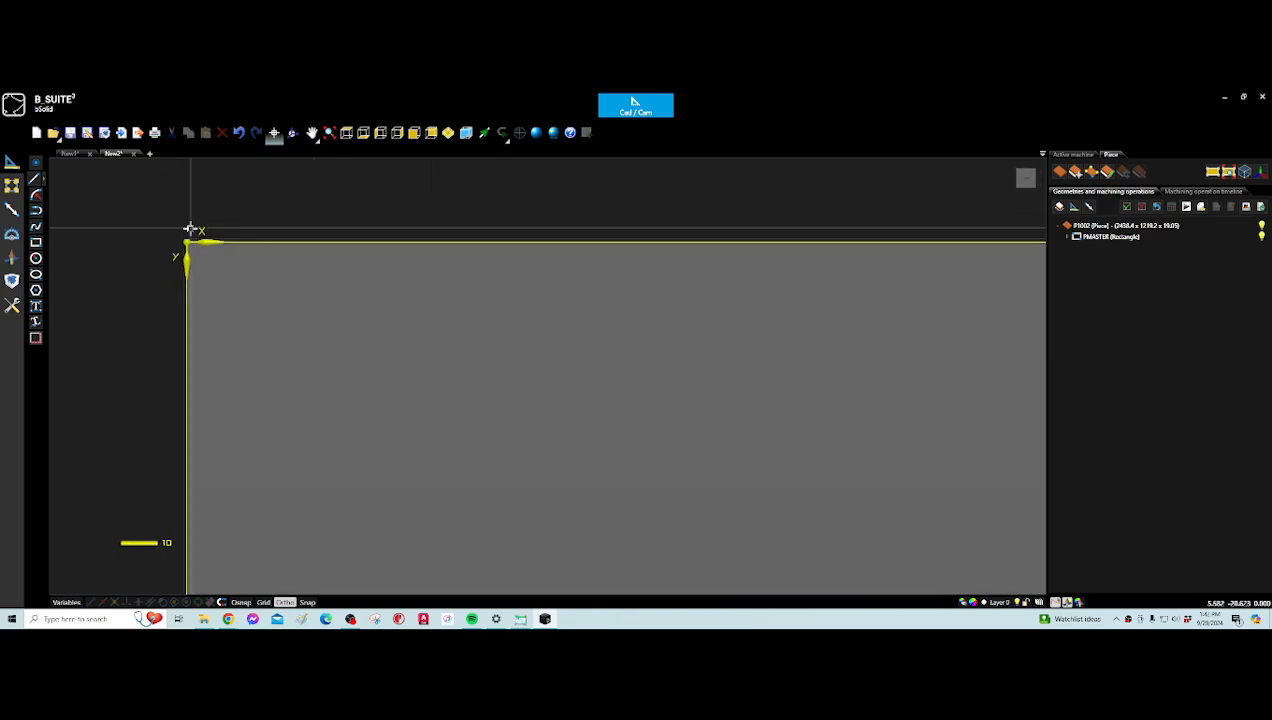
{"action": "scroll", "coordinate": [188, 255], "scroll_direction": "up", "scroll_amount": 1}
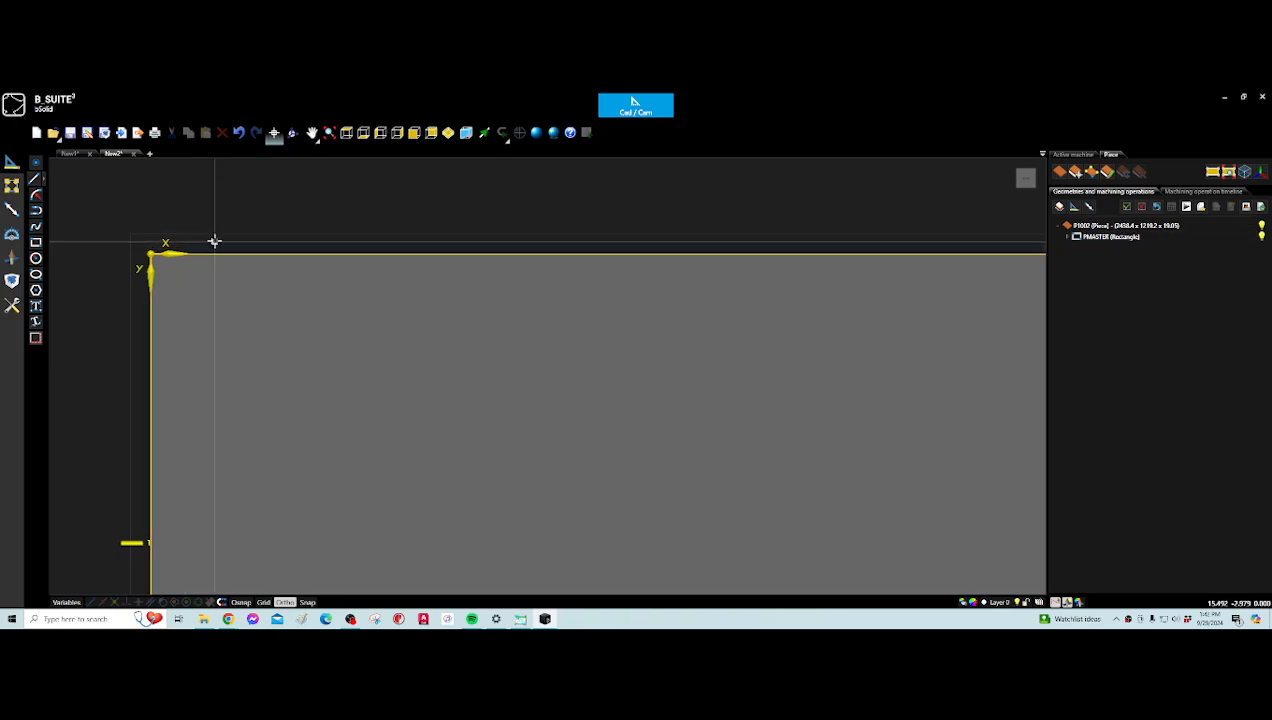
{"action": "scroll", "coordinate": [205, 240], "scroll_direction": "down", "scroll_amount": 8}
{"action": "scroll", "coordinate": [205, 240], "scroll_direction": "down", "scroll_amount": 3}
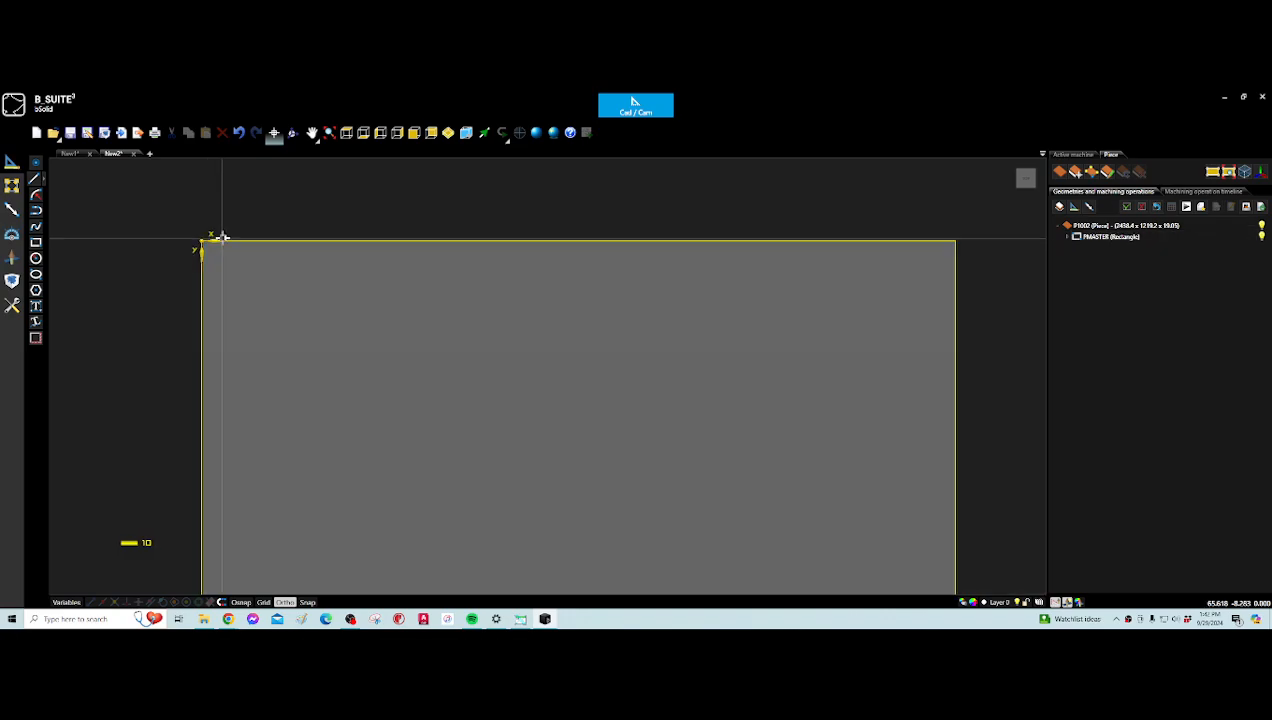
{"action": "scroll", "coordinate": [206, 240], "scroll_direction": "up", "scroll_amount": 3}
{"action": "scroll", "coordinate": [207, 239], "scroll_direction": "up", "scroll_amount": 5}
{"action": "scroll", "coordinate": [207, 239], "scroll_direction": "down", "scroll_amount": 7}
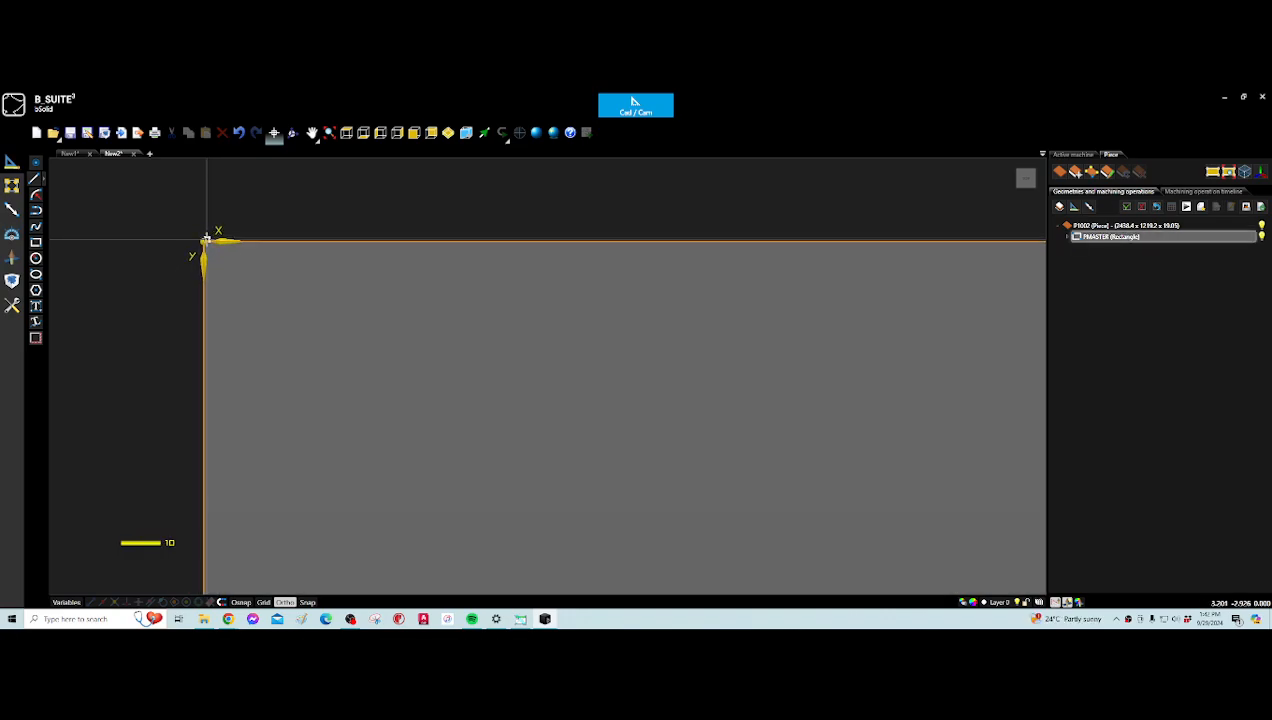
{"action": "scroll", "coordinate": [162, 241], "scroll_direction": "down", "scroll_amount": 2}
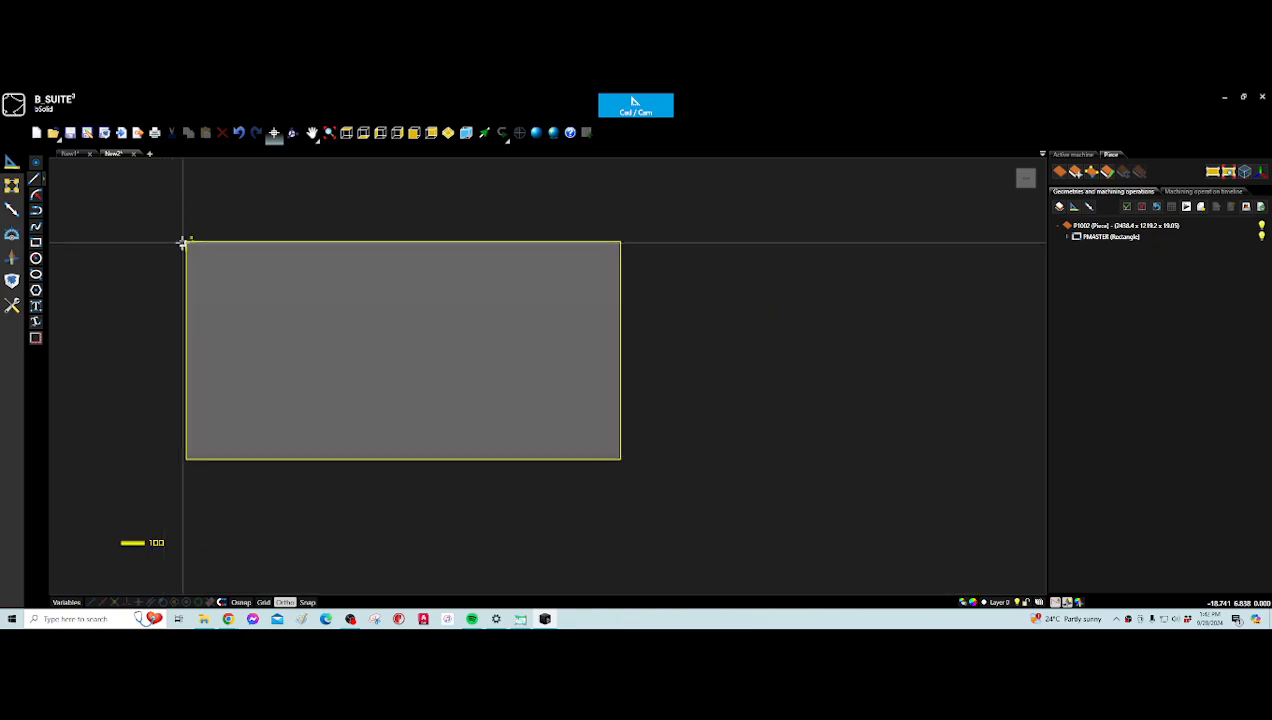
- Start a milling operation on the PMASTER rectangle with external tool radius correction
{"action": "left_click", "coordinate": [13, 258]}
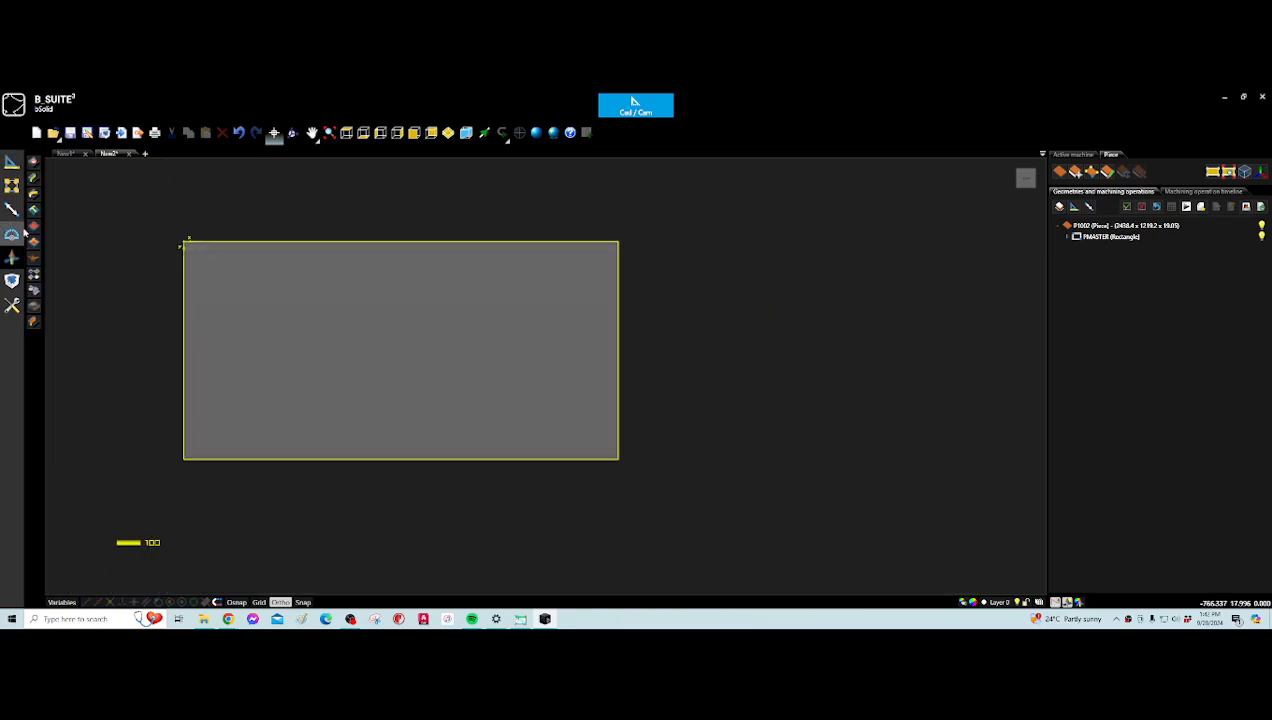
{"action": "left_click", "coordinate": [33, 196]}
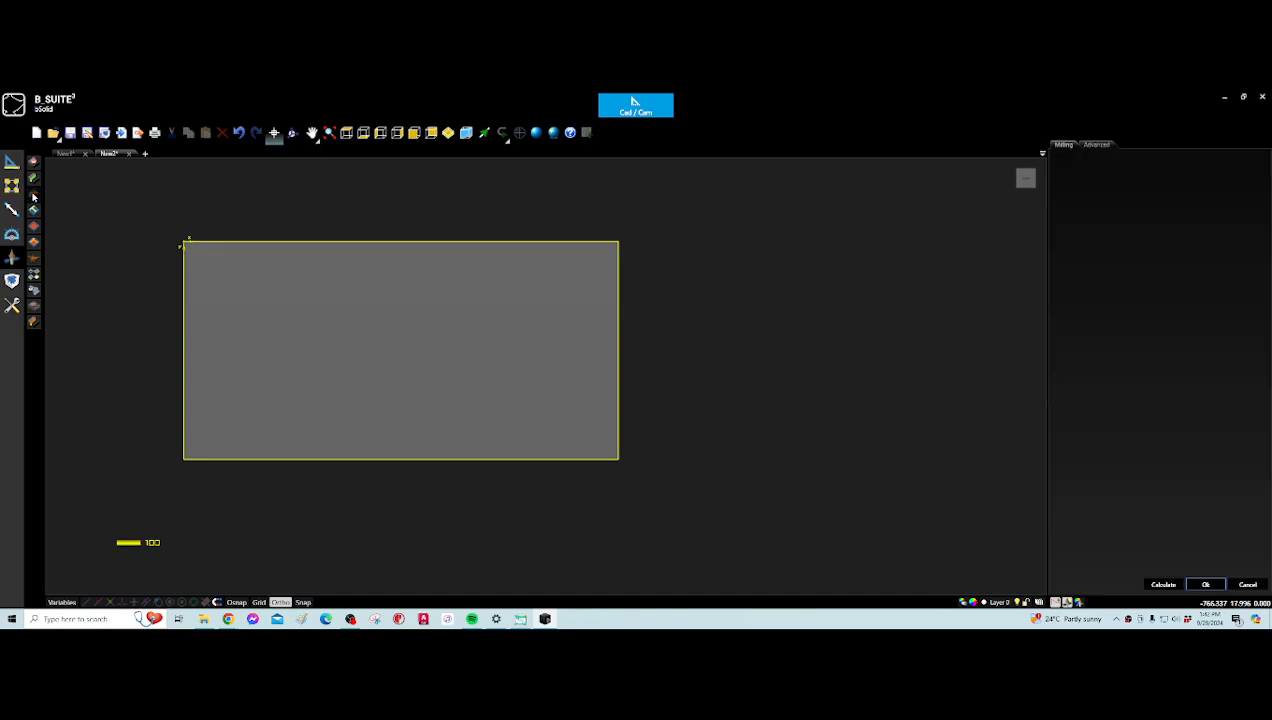
{"action": "left_click", "coordinate": [1082, 207]}
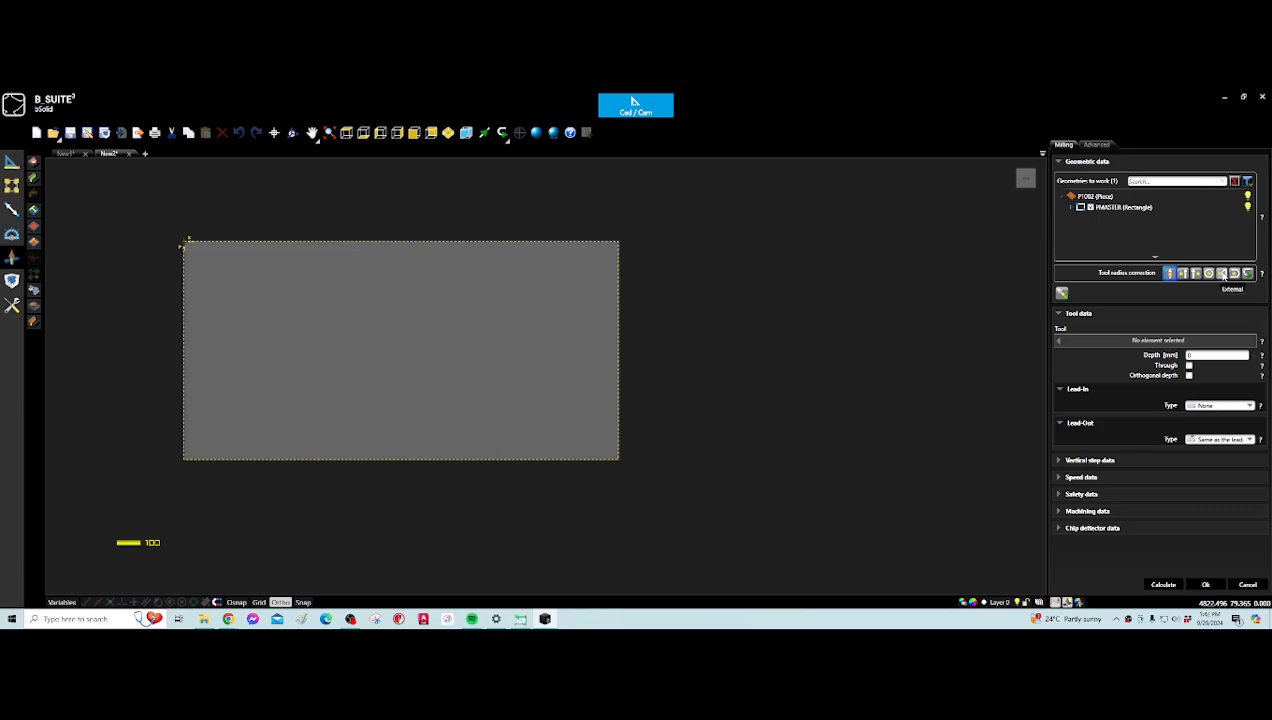
{"action": "left_click", "coordinate": [1222, 273]}
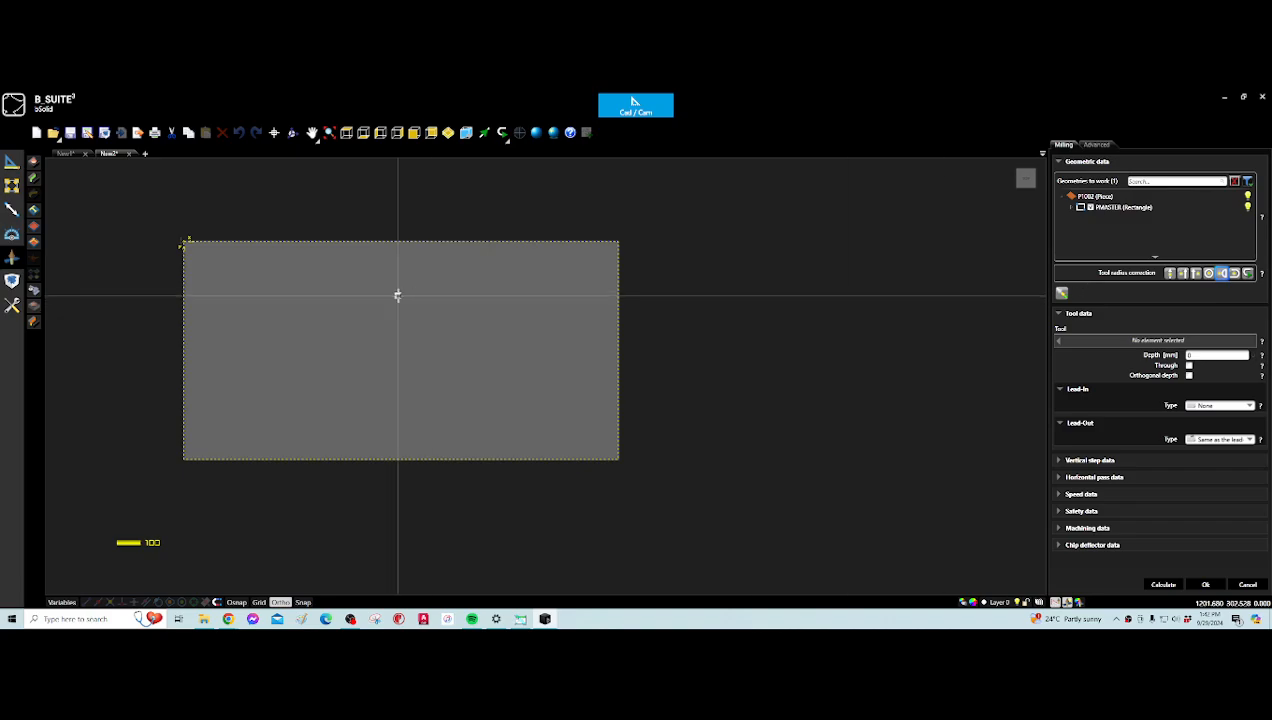
- Make the milling path start at the middle of the rectangle's long edge instead of at the corner
{"action": "scroll", "coordinate": [172, 245], "scroll_direction": "up", "scroll_amount": 4}
{"action": "scroll", "coordinate": [185, 230], "scroll_direction": "up", "scroll_amount": 2}
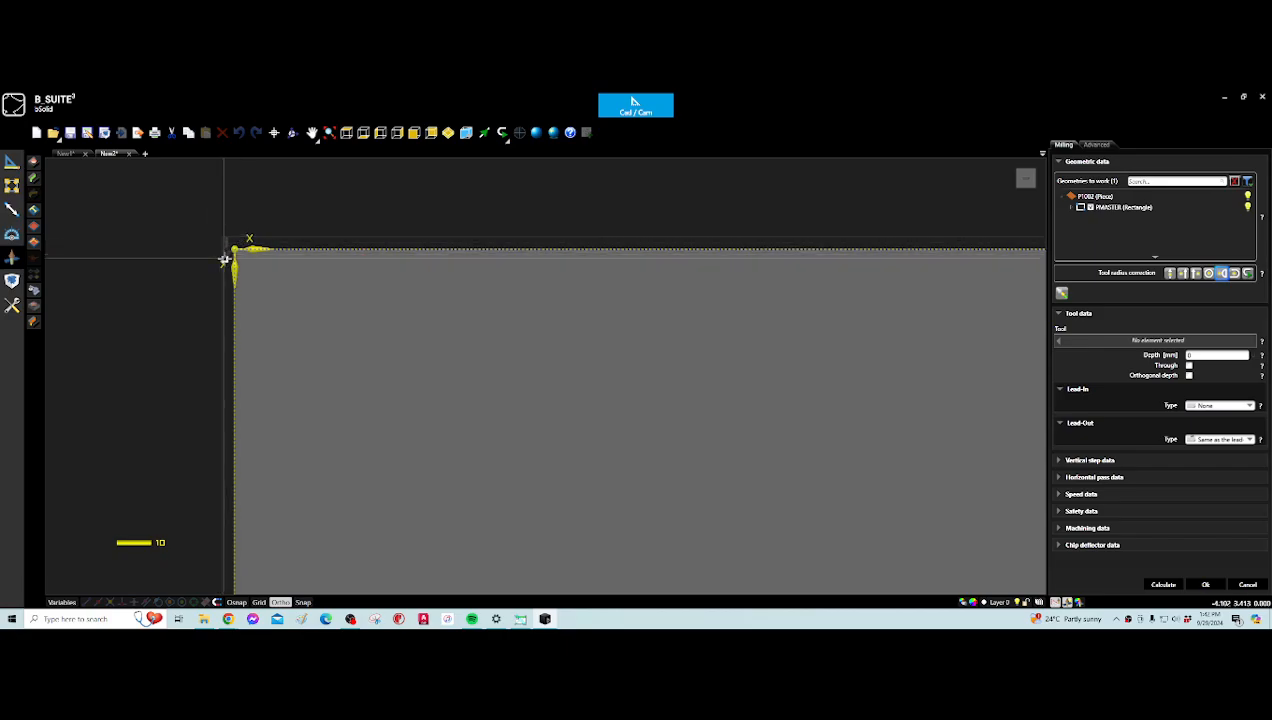
{"action": "scroll", "coordinate": [229, 253], "scroll_direction": "down", "scroll_amount": 1}
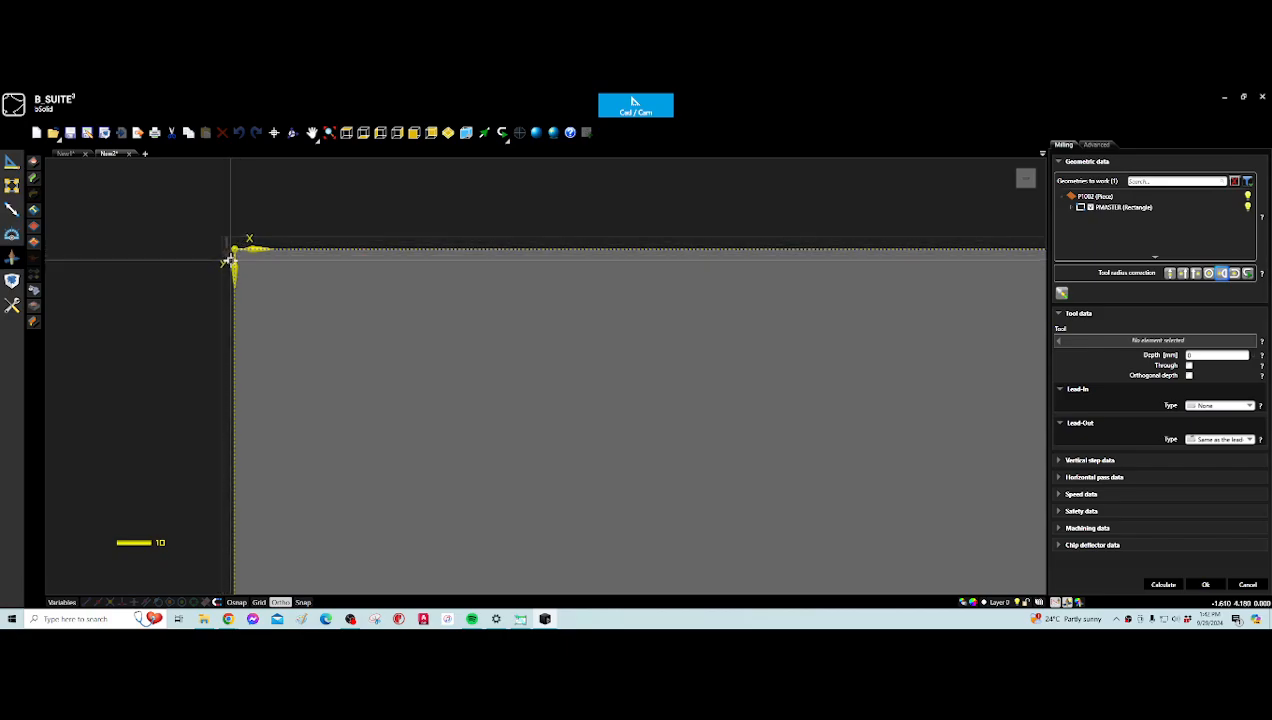
{"action": "left_click", "coordinate": [231, 262]}
{"action": "scroll", "coordinate": [231, 262], "scroll_direction": "down", "scroll_amount": 5}
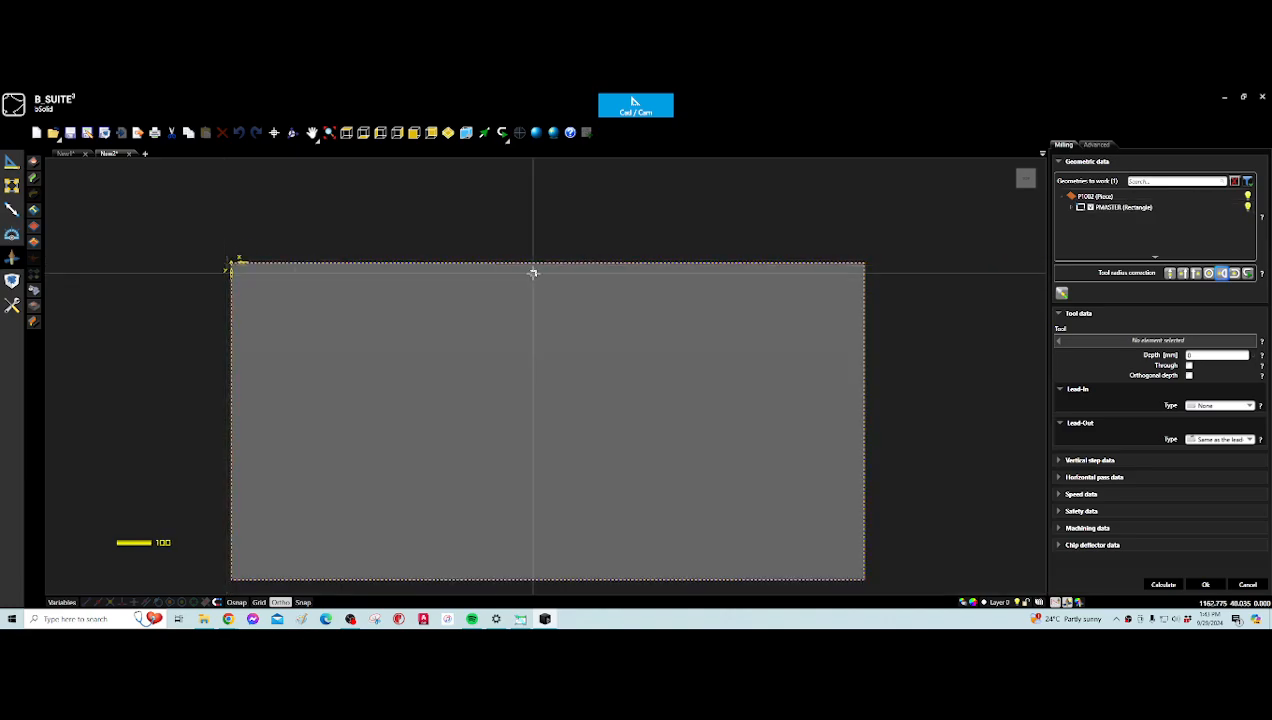
{"action": "left_click", "coordinate": [1062, 293]}
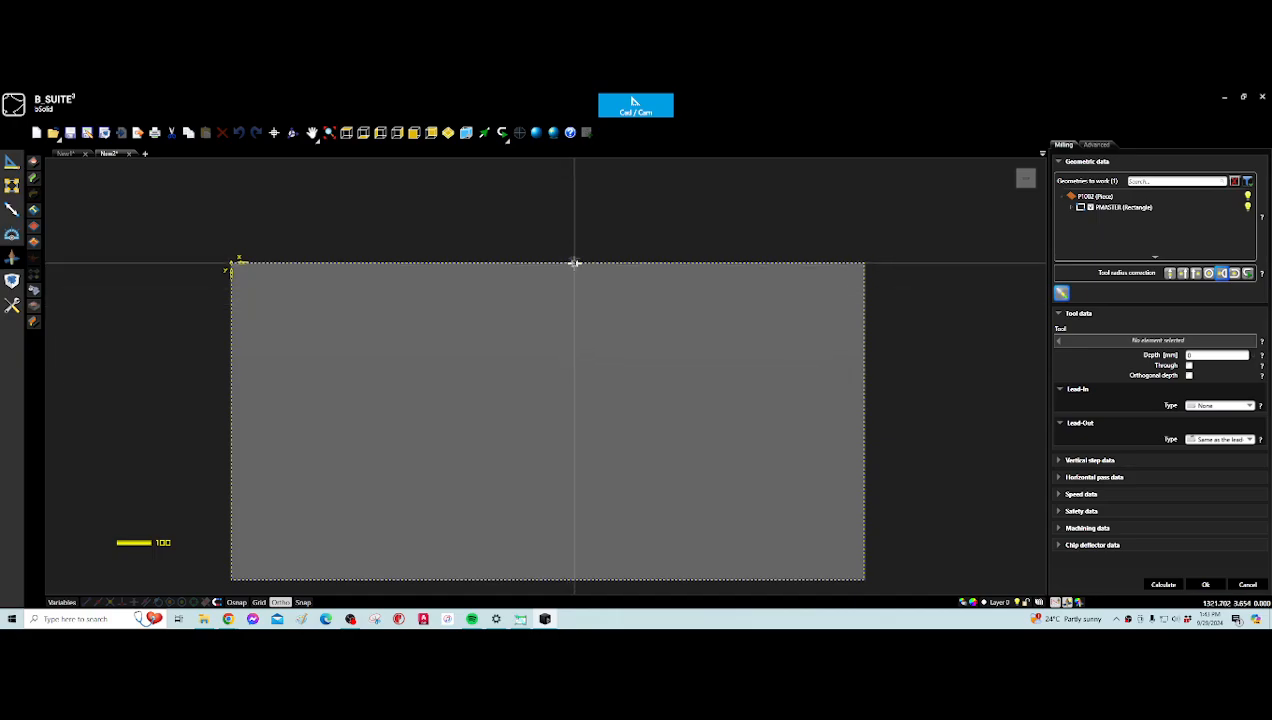
{"action": "scroll", "coordinate": [573, 262], "scroll_direction": "up", "scroll_amount": 5}
{"action": "scroll", "coordinate": [573, 262], "scroll_direction": "down", "scroll_amount": 5}
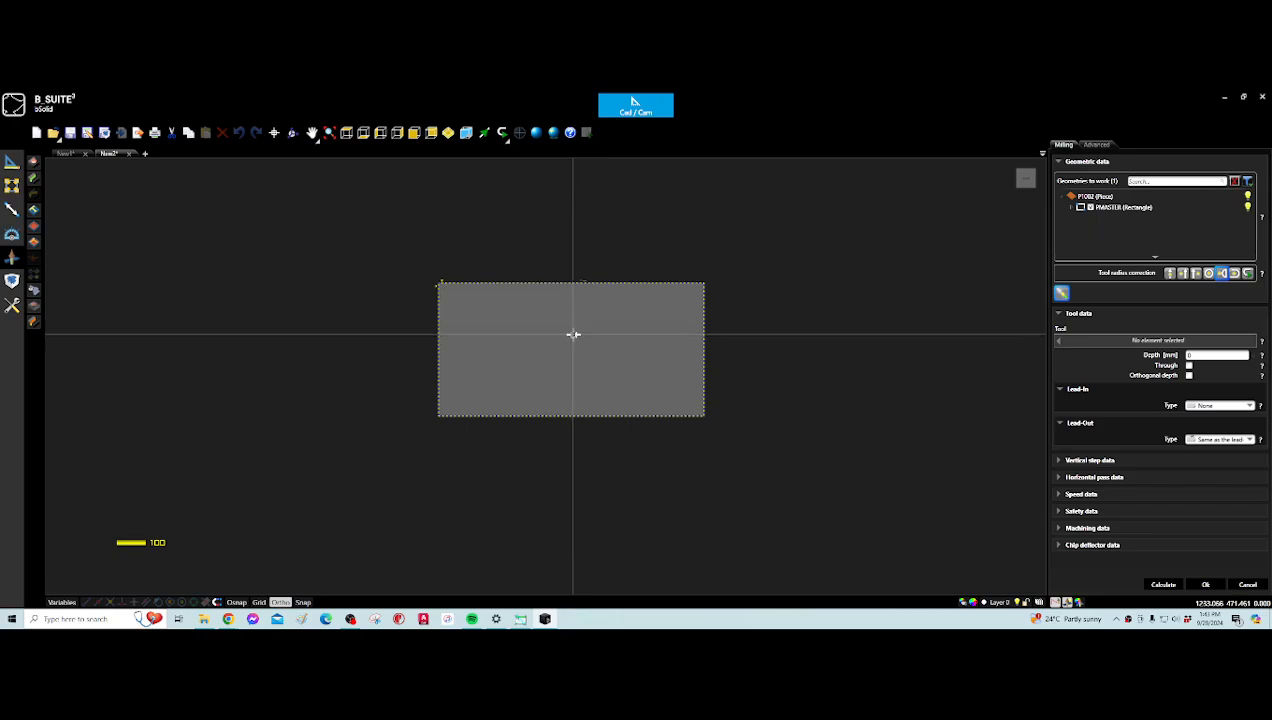
- Assign the 1_2NESTING tool to the milling and set a through cut with a depth of -0.09 mm
{"action": "left_click", "coordinate": [1064, 343]}
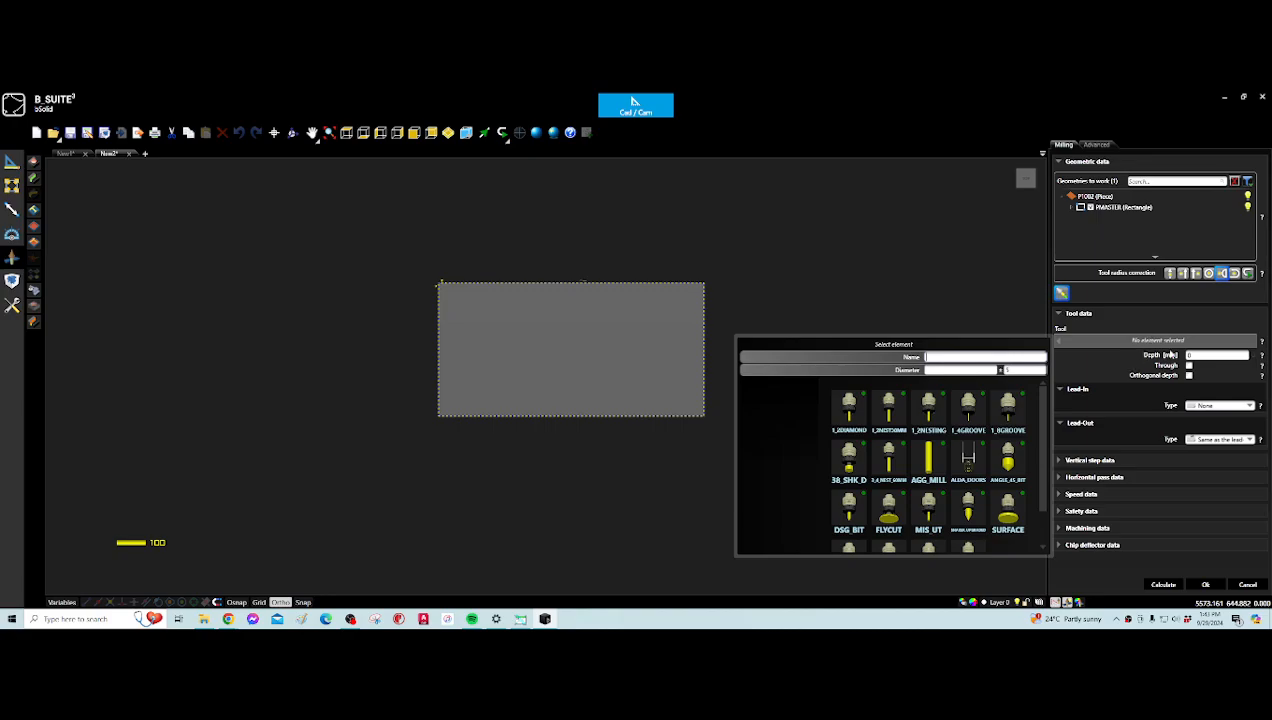
{"action": "double_click", "coordinate": [928, 405]}
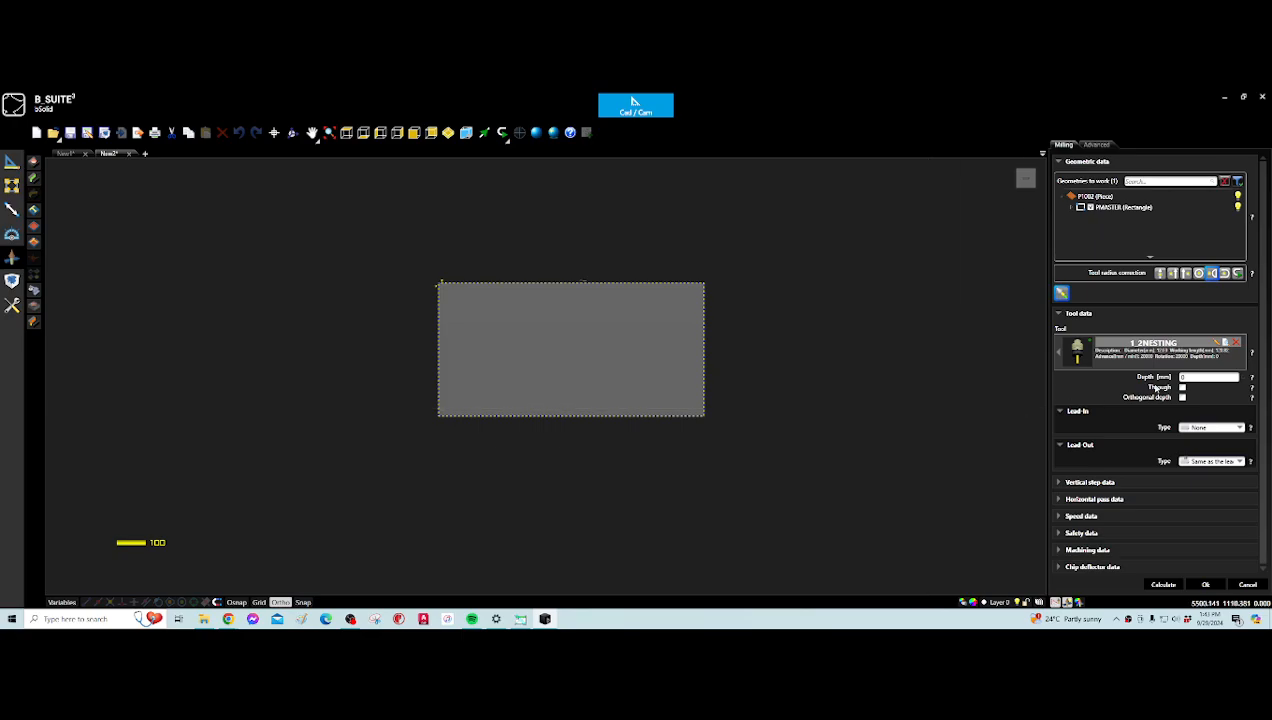
{"action": "double_click", "coordinate": [1189, 377]}
{"action": "left_click", "coordinate": [1184, 388]}
{"action": "double_click", "coordinate": [1185, 378]}
{"action": "left_click", "coordinate": [1182, 378]}
{"action": "type", "text": "-0.09"}
{"action": "left_click", "coordinate": [1182, 388]}
- Examine the piece's thickness and underside from a side view, and return to the plan view
{"action": "left_click", "coordinate": [413, 133]}
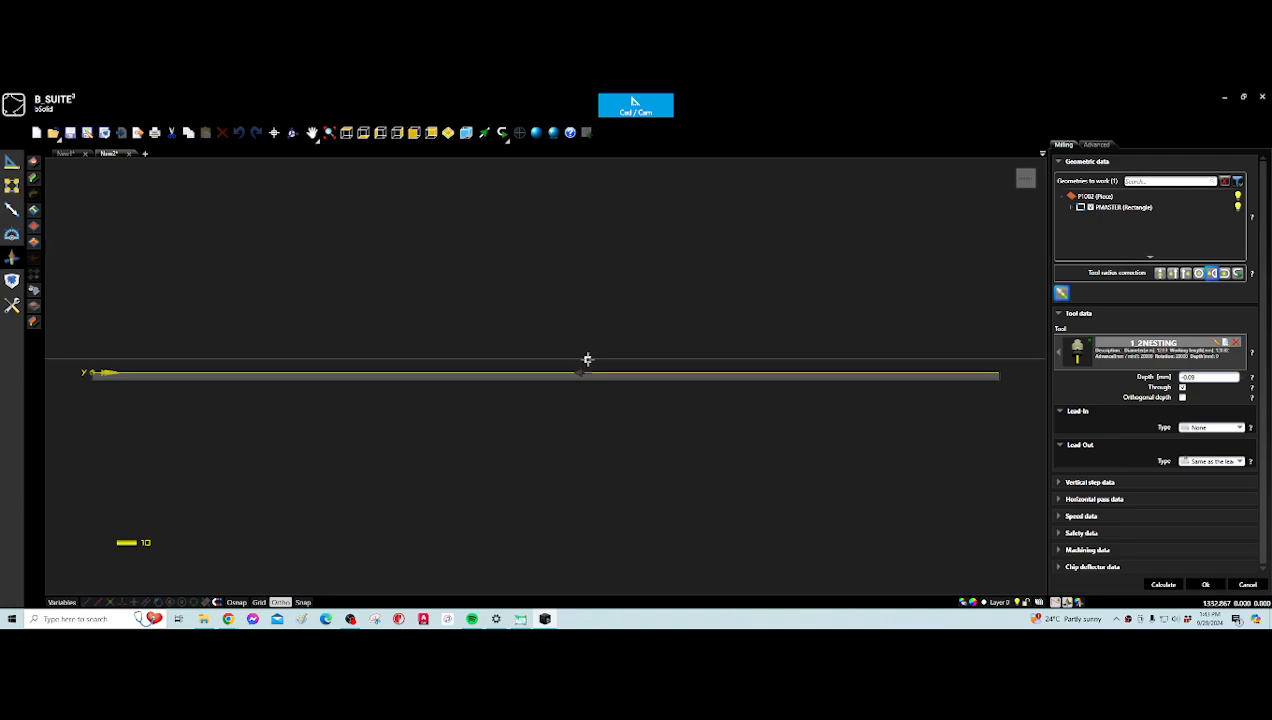
{"action": "scroll", "coordinate": [590, 385], "scroll_direction": "up", "scroll_amount": 5}
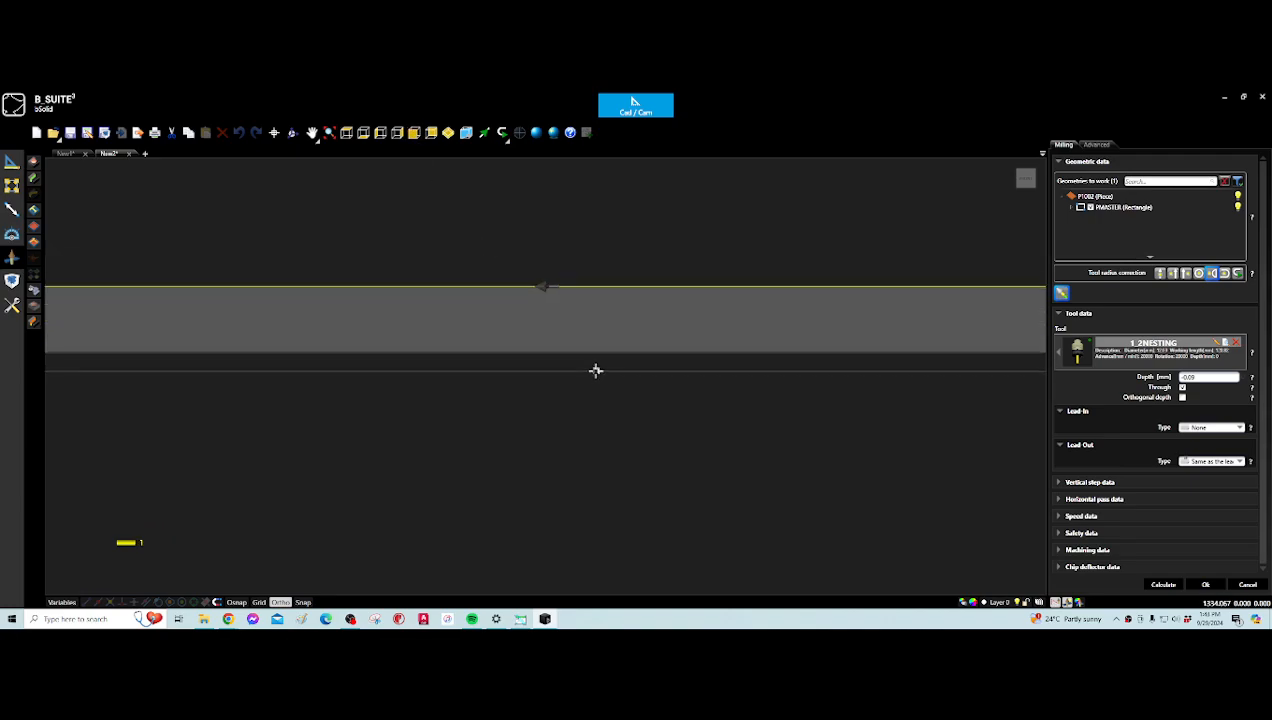
{"action": "scroll", "coordinate": [596, 371], "scroll_direction": "up", "scroll_amount": 2}
{"action": "scroll", "coordinate": [526, 239], "scroll_direction": "up", "scroll_amount": 1}
{"action": "scroll", "coordinate": [526, 240], "scroll_direction": "down", "scroll_amount": 8}
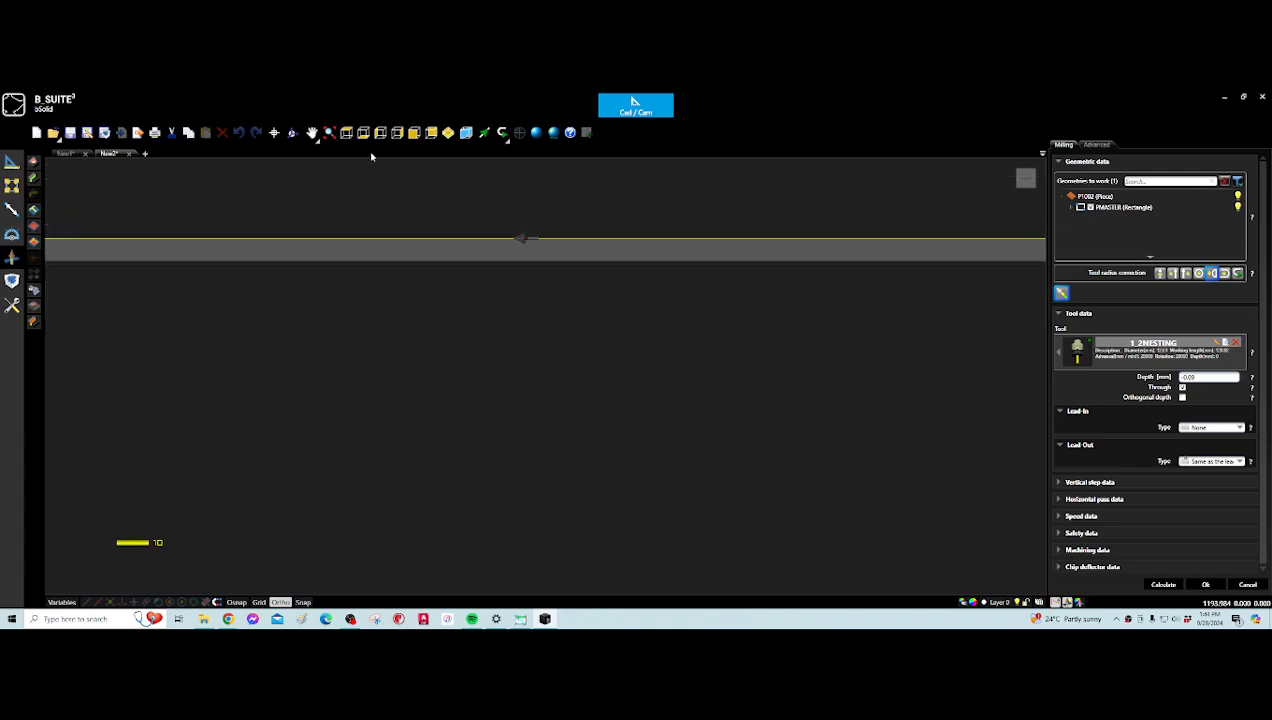
{"action": "left_click", "coordinate": [346, 133]}
{"action": "scroll", "coordinate": [560, 247], "scroll_direction": "down", "scroll_amount": 3}
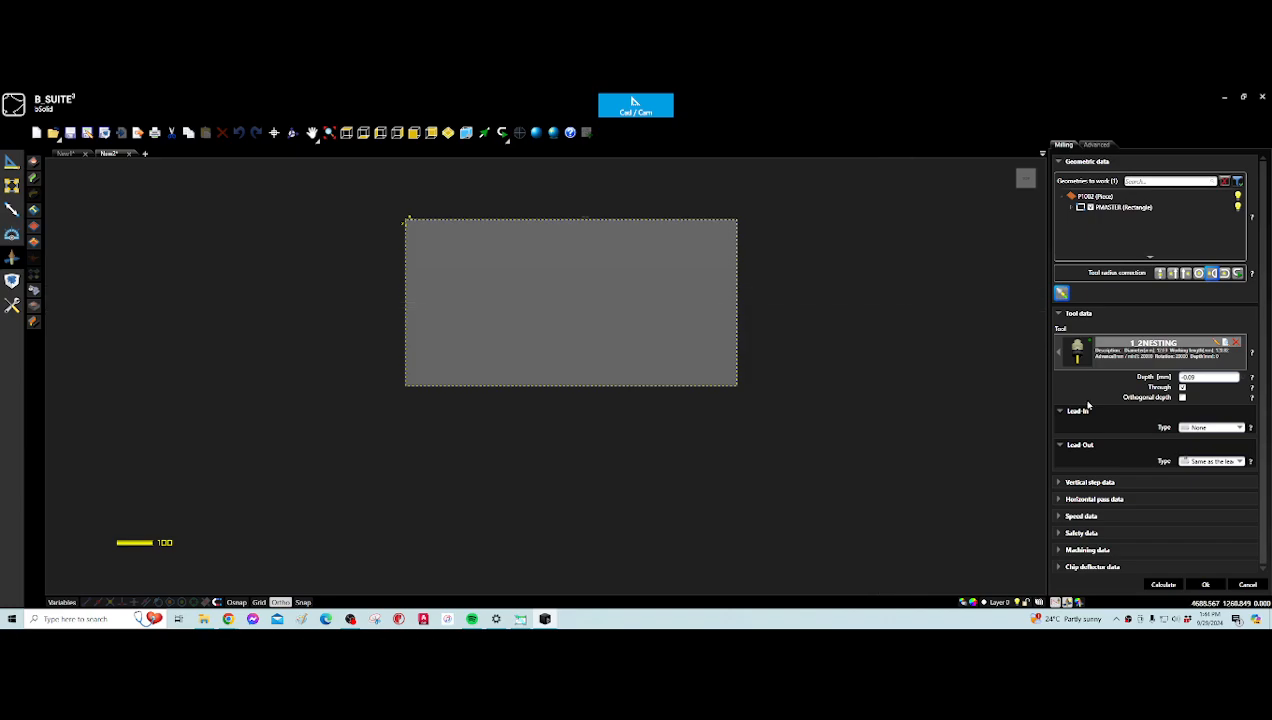
- Review the vertical passes and last step settings, and calculate and confirm the milling operation
{"action": "left_click", "coordinate": [1056, 483]}
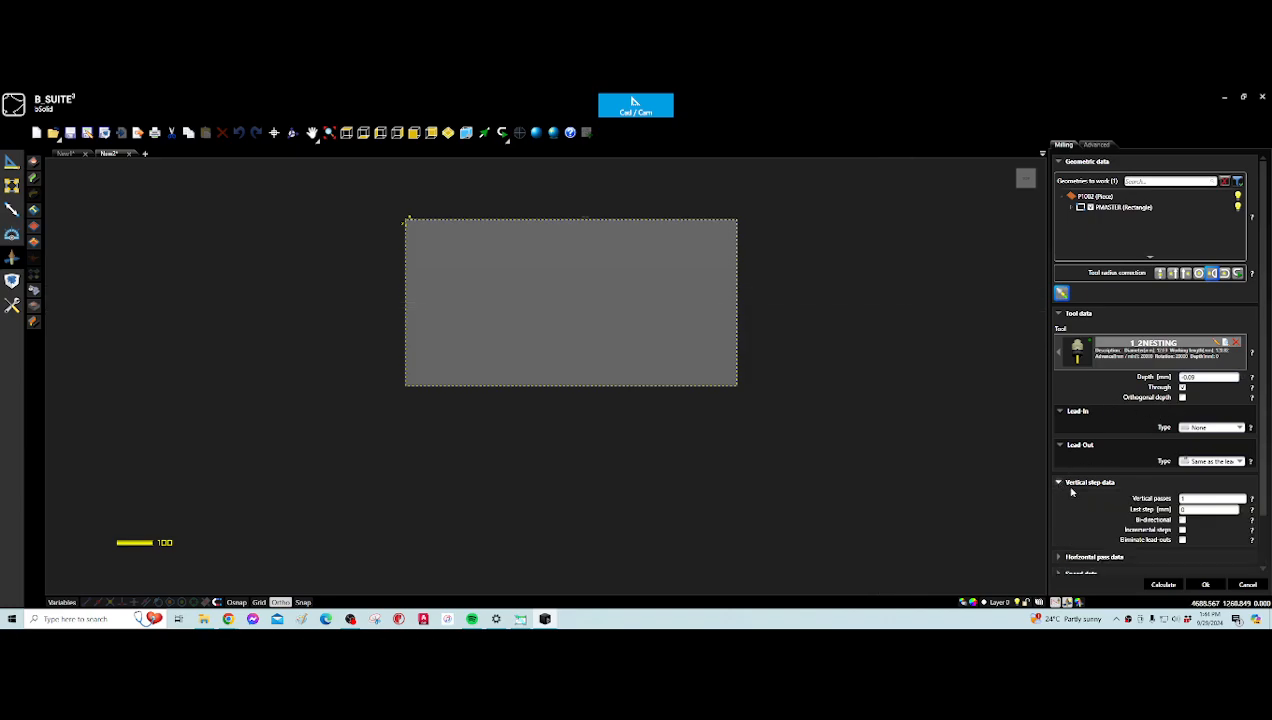
{"action": "double_click", "coordinate": [1183, 498]}
{"action": "double_click", "coordinate": [1186, 510]}
{"action": "left_click", "coordinate": [1165, 585]}
{"action": "left_click", "coordinate": [1205, 585]}
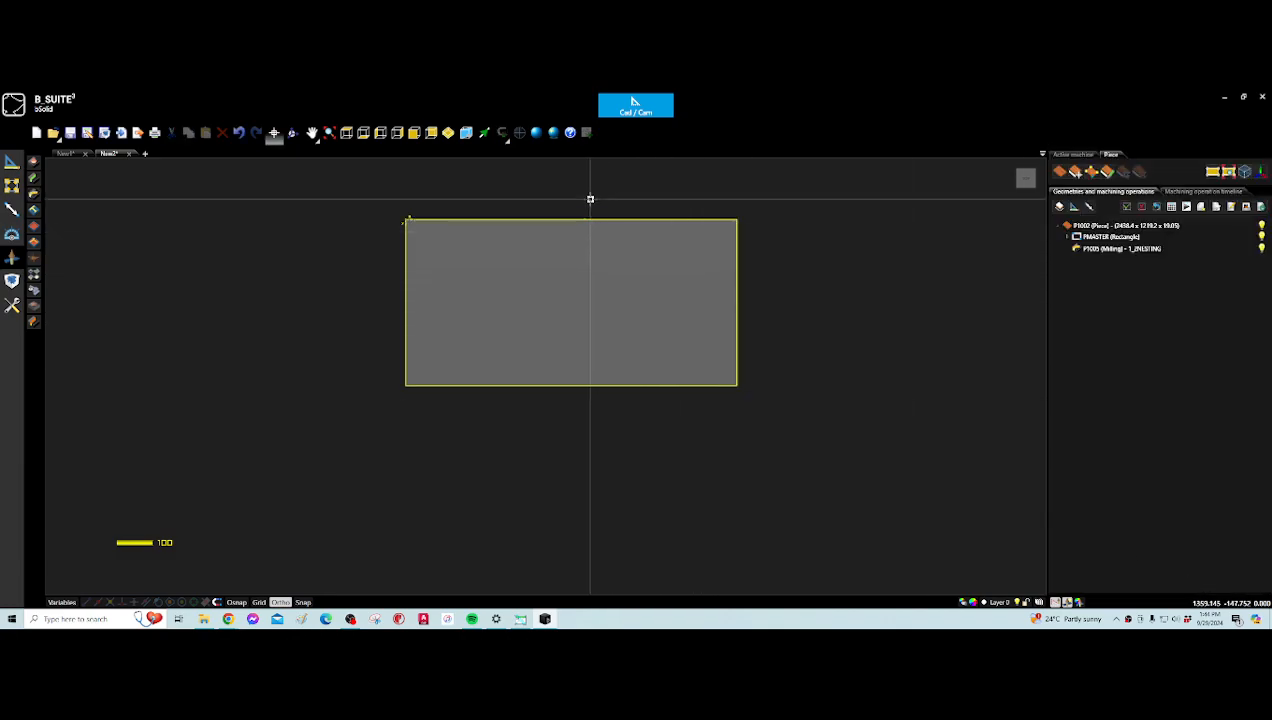
- Inspect the milling start on the piece's long edge, and simulate the milling operation in the plan view
{"action": "scroll", "coordinate": [582, 252], "scroll_direction": "up", "scroll_amount": 5}
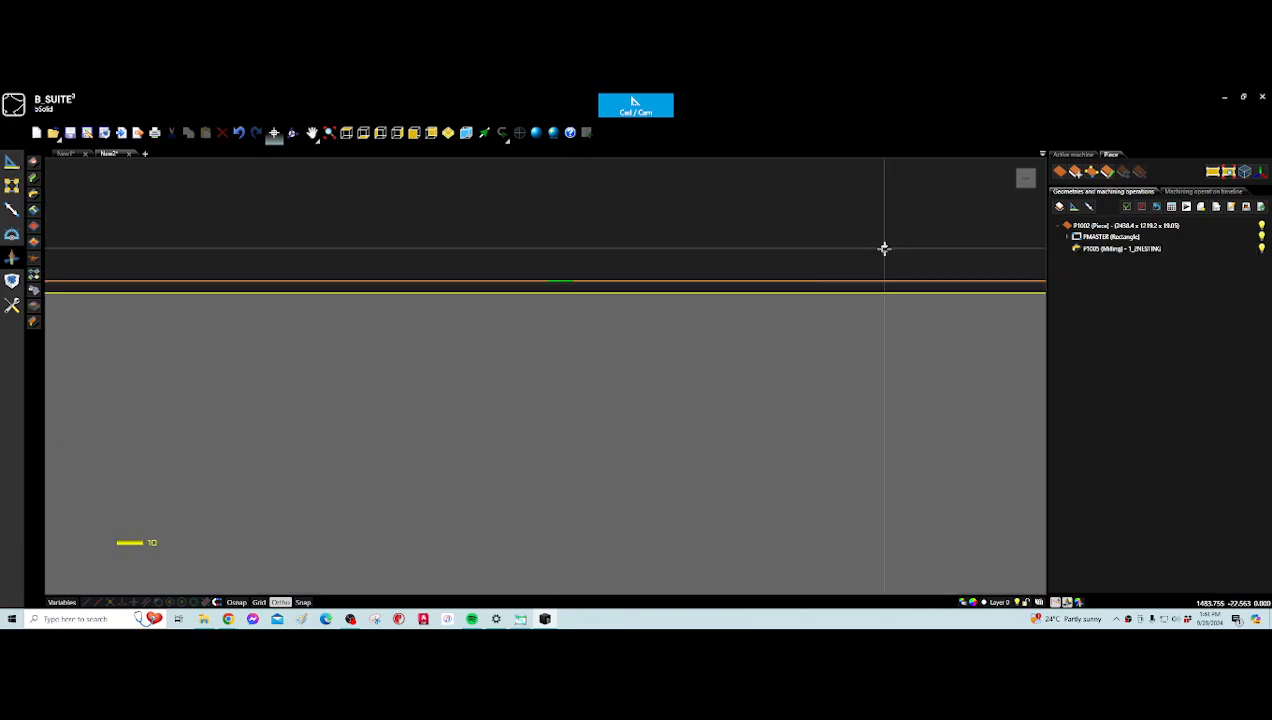
{"action": "scroll", "coordinate": [933, 291], "scroll_direction": "down", "scroll_amount": 5}
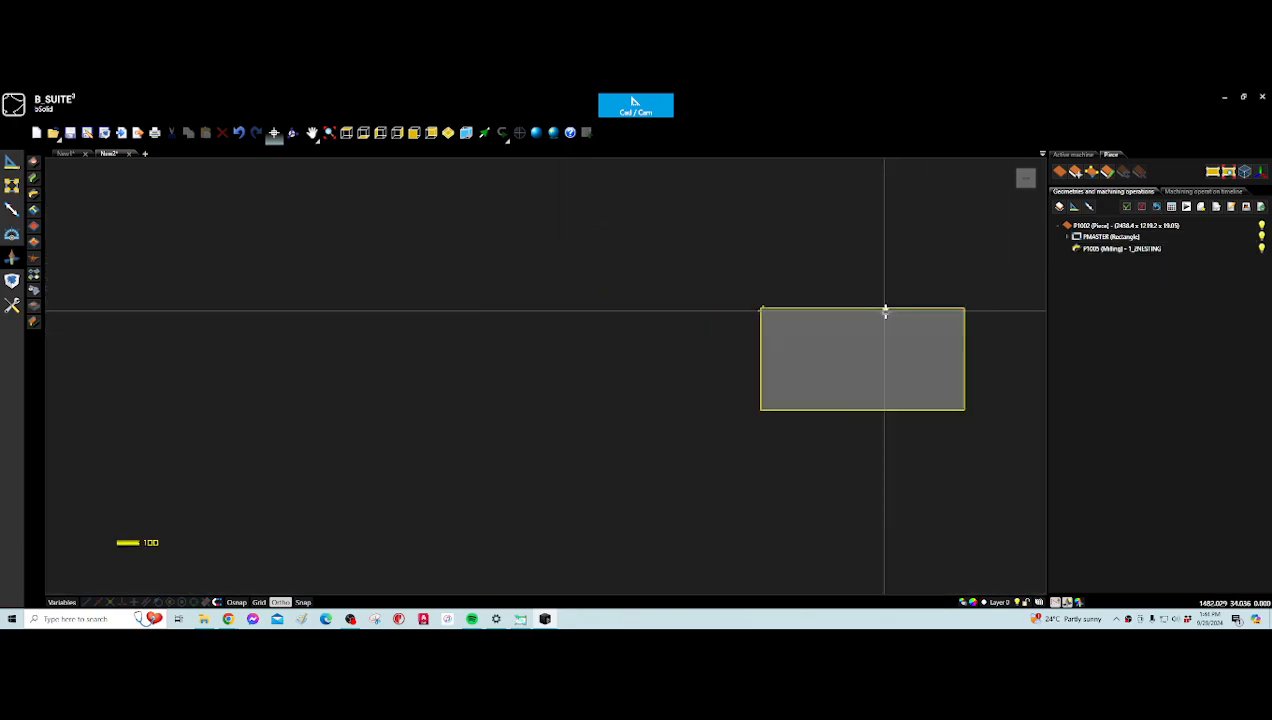
{"action": "scroll", "coordinate": [962, 327], "scroll_direction": "down", "scroll_amount": 1}
{"action": "middle_click_drag", "start_coordinate": [960, 335], "coordinate": [792, 337]}
{"action": "scroll", "coordinate": [790, 338], "scroll_direction": "down", "scroll_amount": 1}
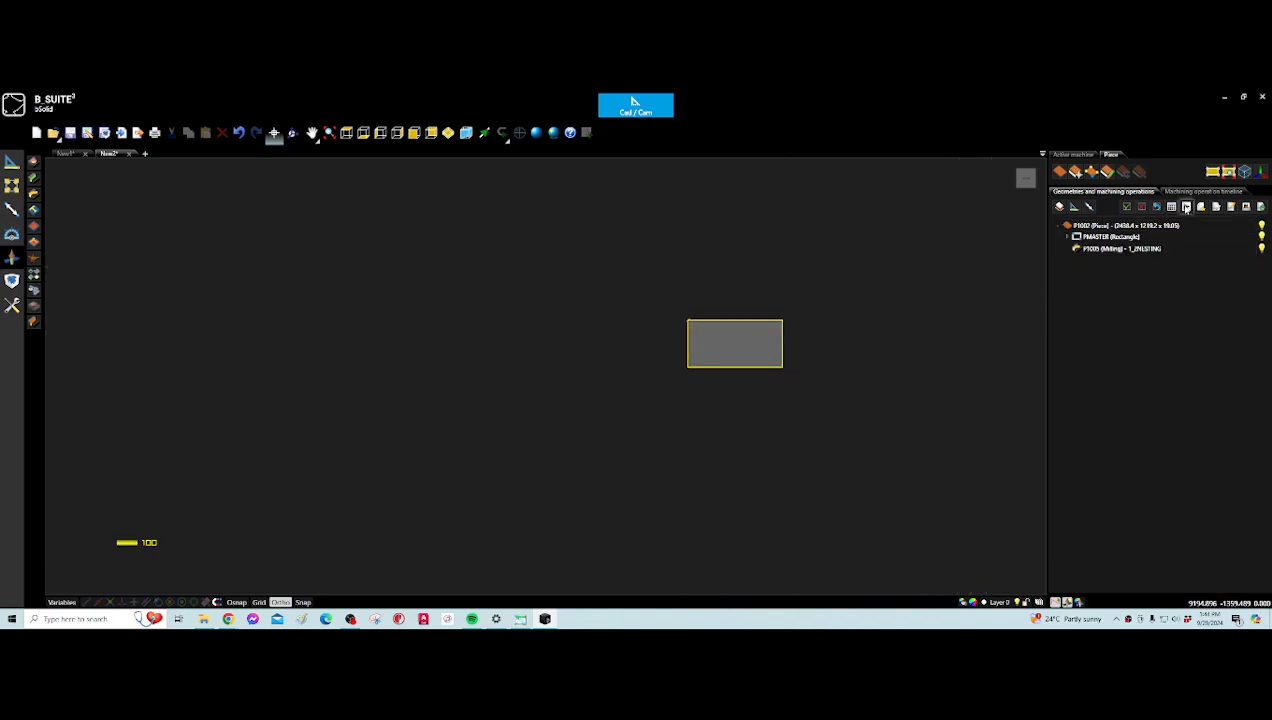
{"action": "left_click", "coordinate": [1187, 206]}
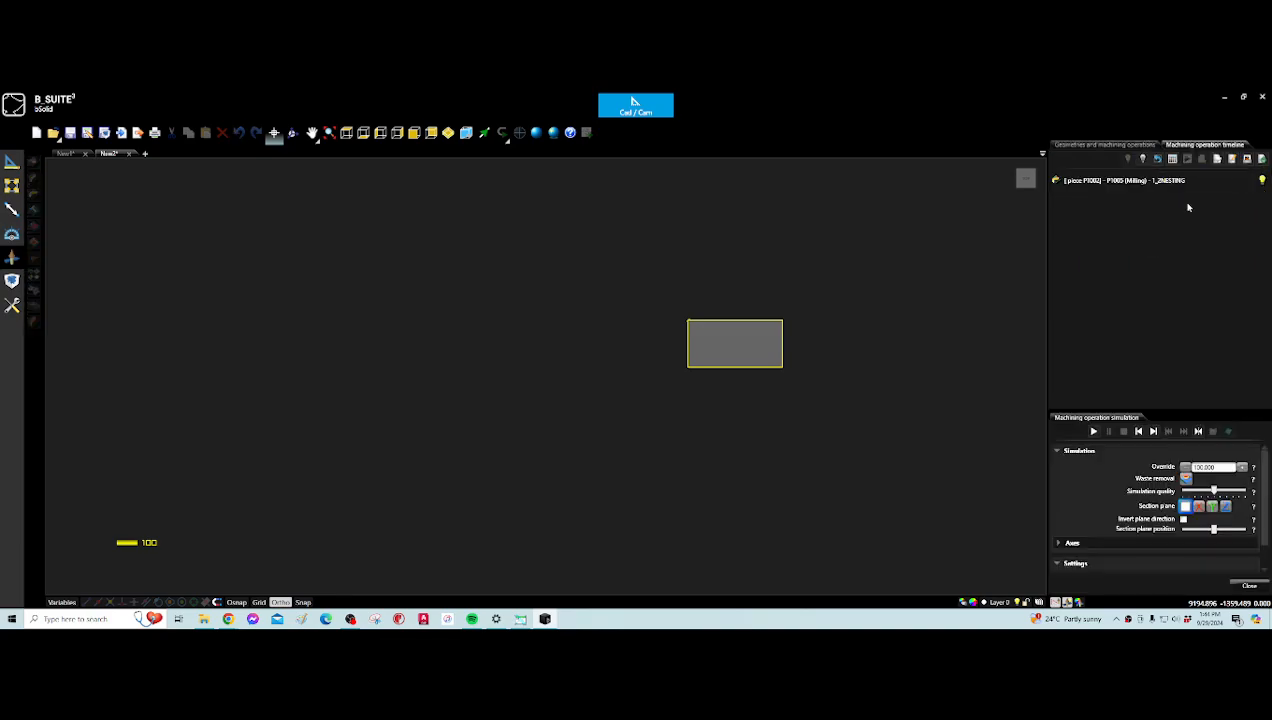
{"action": "left_click", "coordinate": [1093, 431]}
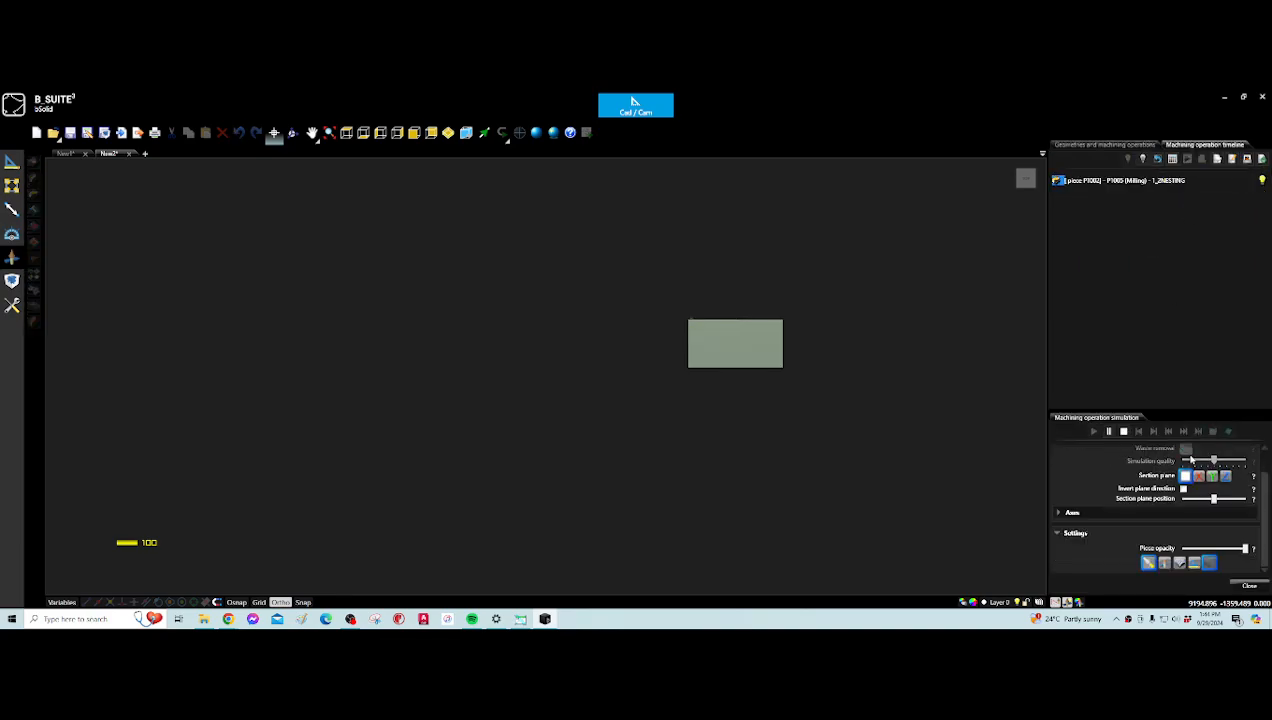
{"action": "left_click", "coordinate": [1193, 562]}
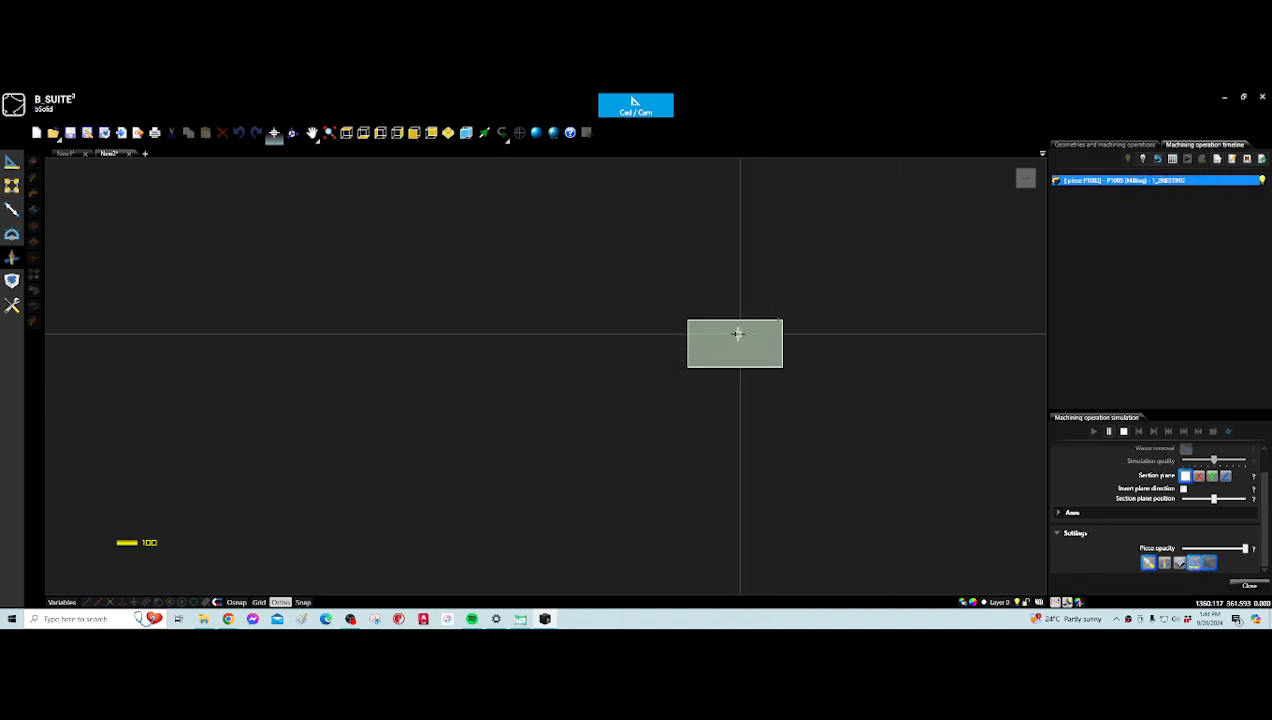
{"action": "scroll", "coordinate": [738, 335], "scroll_direction": "up", "scroll_amount": 5}
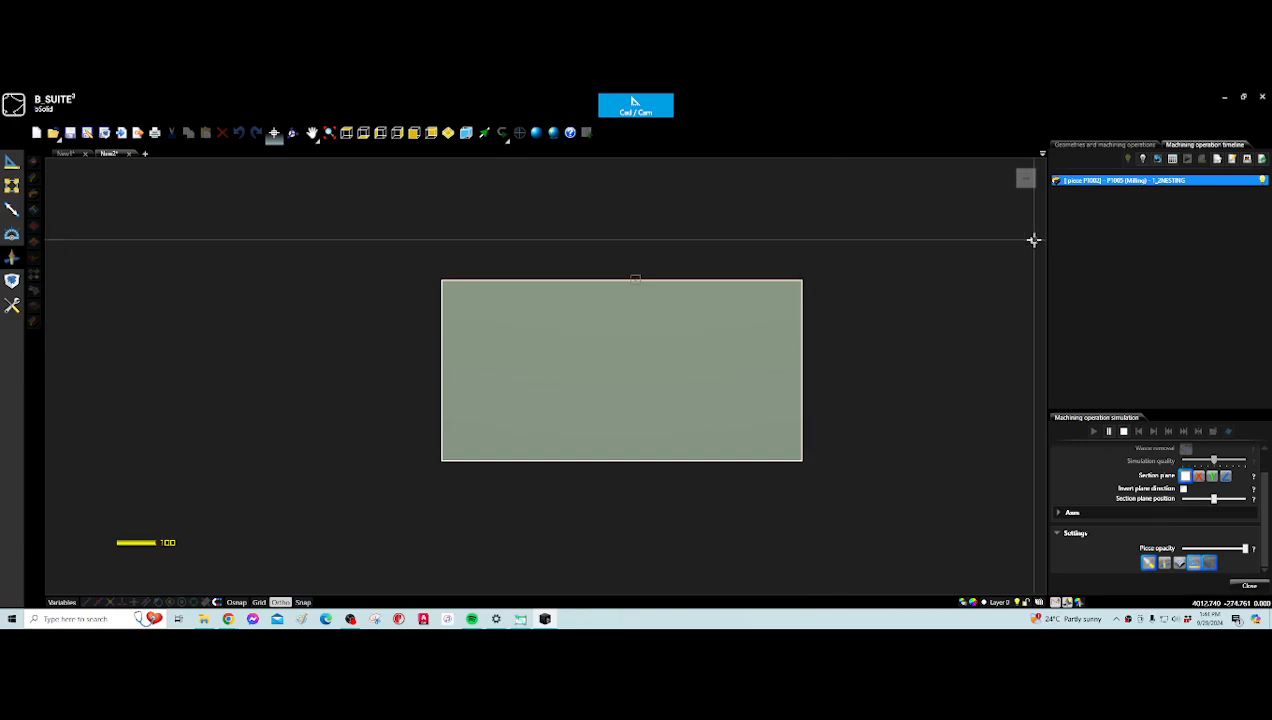
{"action": "left_click", "coordinate": [1125, 432]}
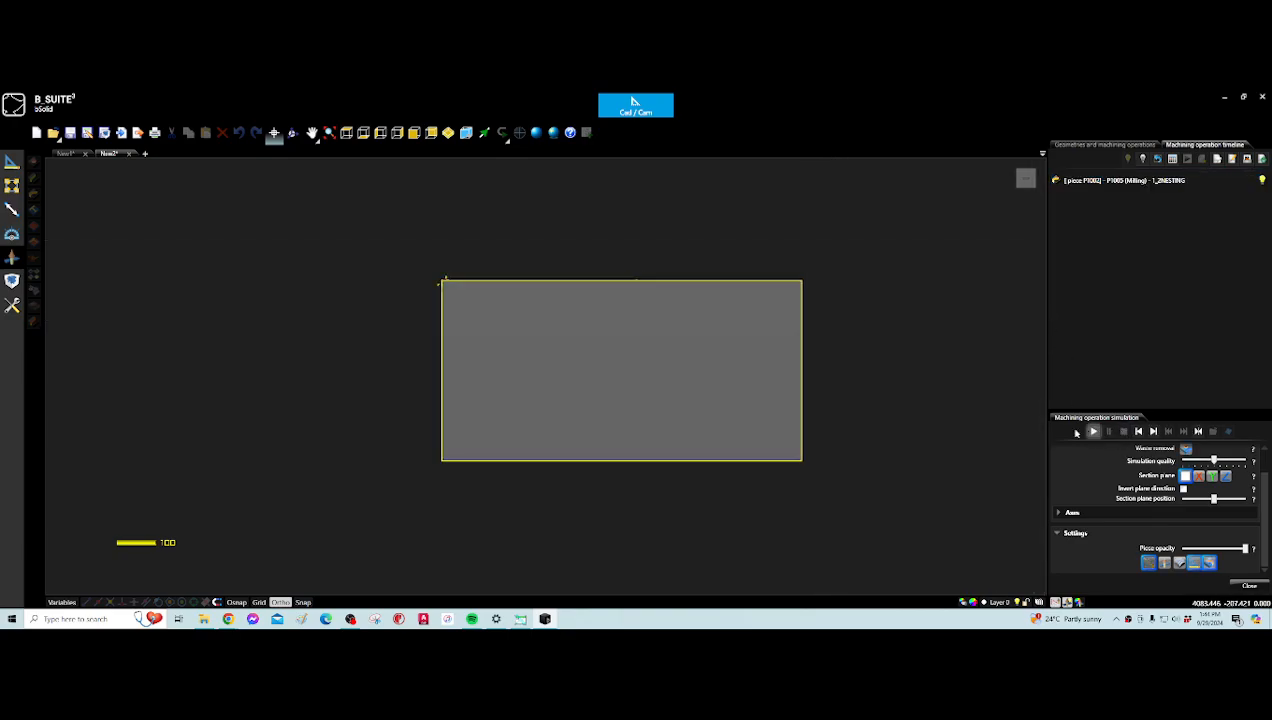
- Simulate the milling from the front view, examining the cut depth at the piece's underside, and close the simulation in the plan view
{"action": "left_click", "coordinate": [415, 134]}
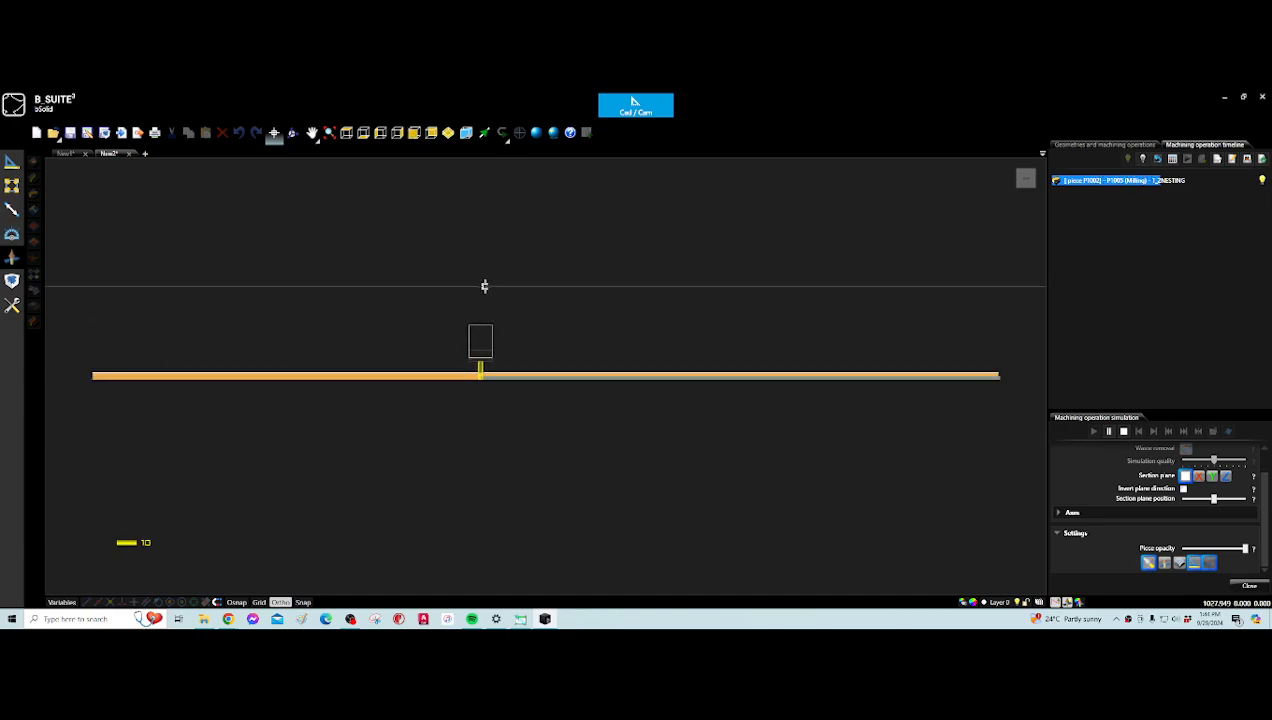
{"action": "scroll", "coordinate": [609, 386], "scroll_direction": "up", "scroll_amount": 2}
{"action": "scroll", "coordinate": [609, 386], "scroll_direction": "up", "scroll_amount": 2}
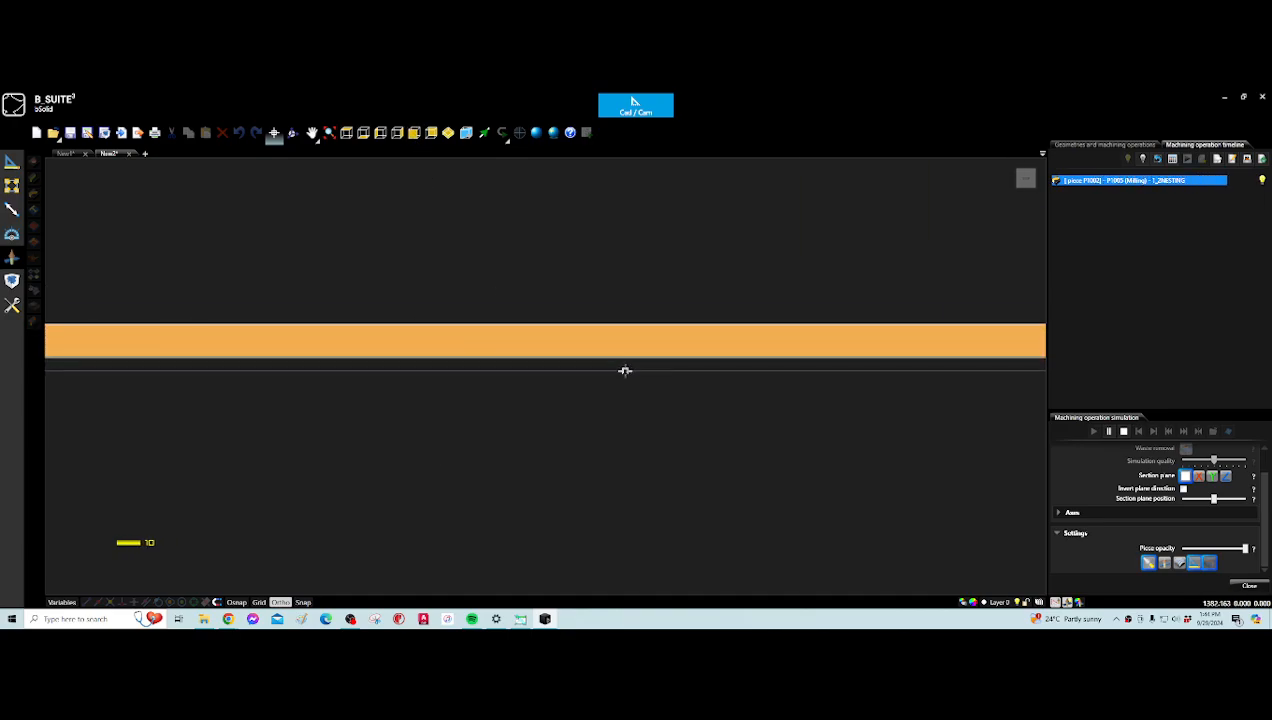
{"action": "scroll", "coordinate": [625, 369], "scroll_direction": "up", "scroll_amount": 1}
{"action": "scroll", "coordinate": [625, 369], "scroll_direction": "up", "scroll_amount": 3}
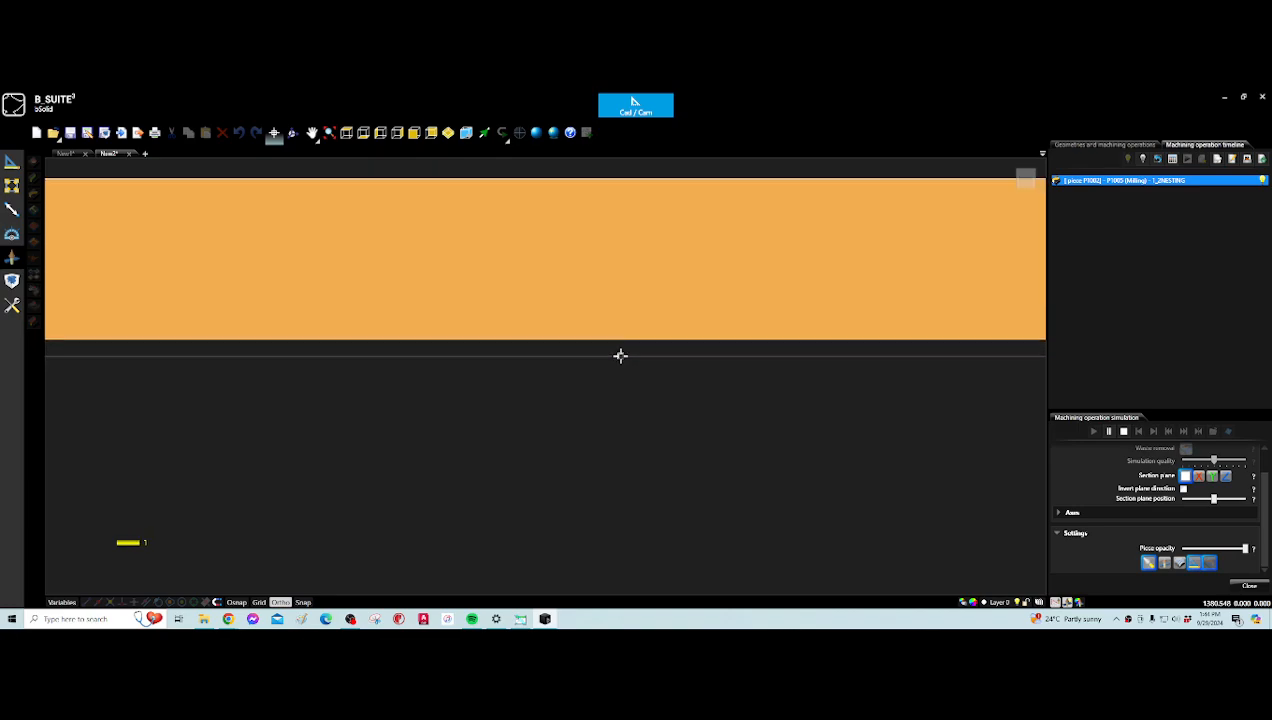
{"action": "scroll", "coordinate": [614, 323], "scroll_direction": "up", "scroll_amount": 2}
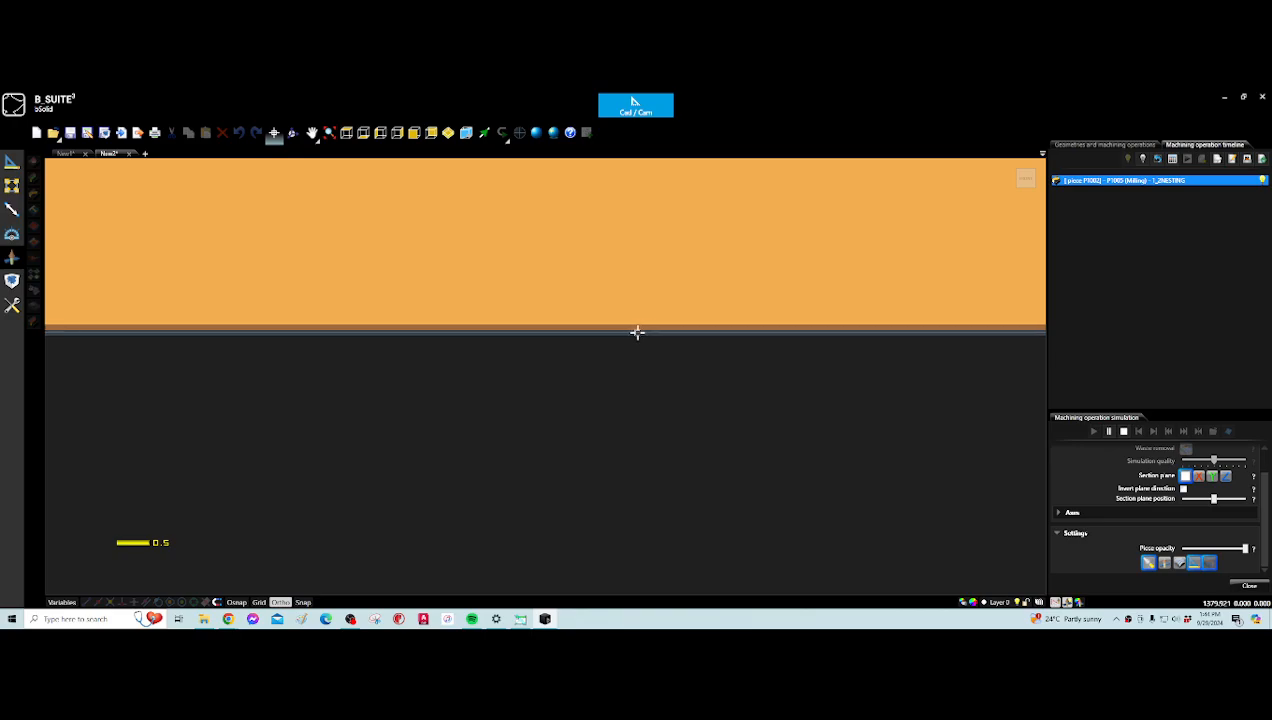
{"action": "scroll", "coordinate": [595, 310], "scroll_direction": "down", "scroll_amount": 8}
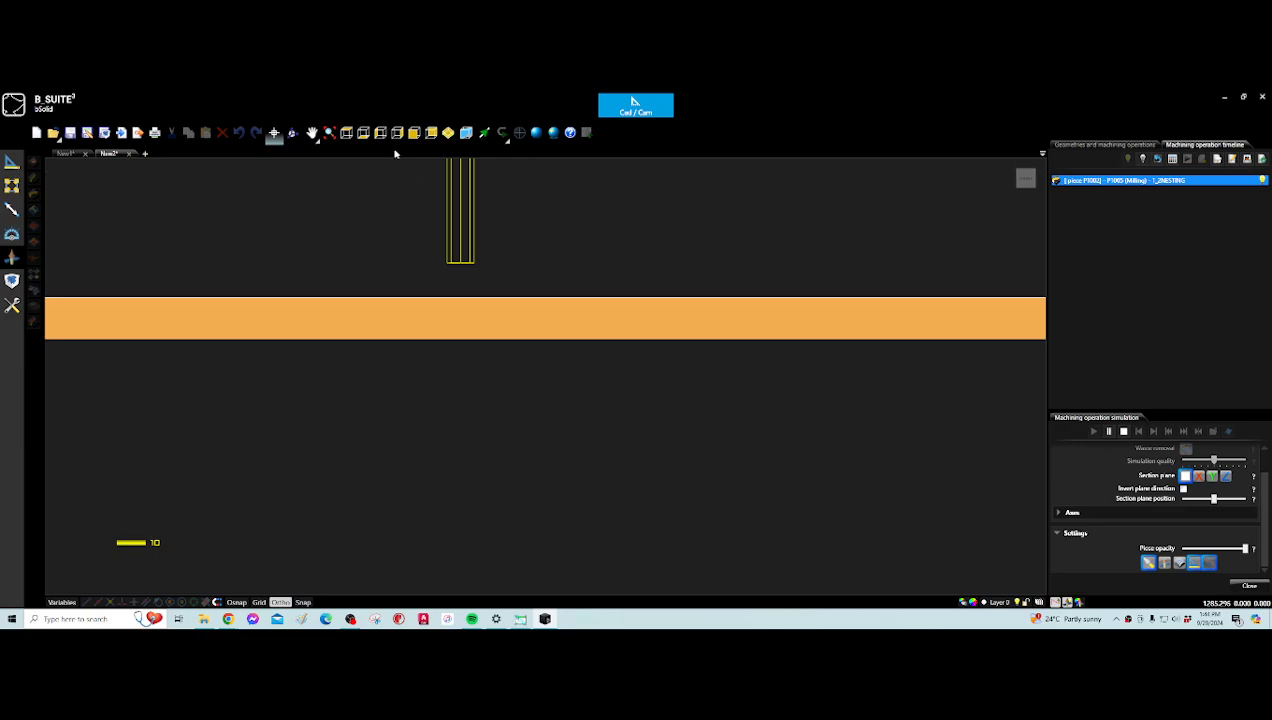
{"action": "left_click", "coordinate": [346, 132]}
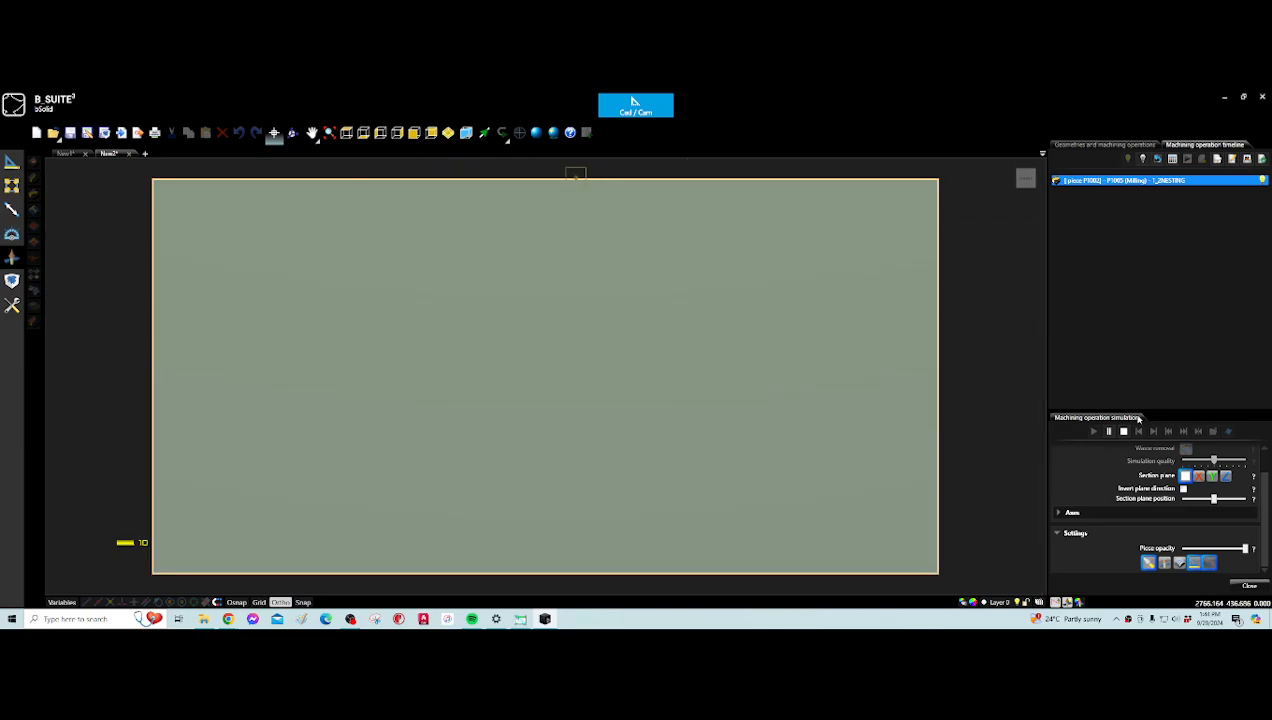
{"action": "left_click", "coordinate": [1251, 587]}
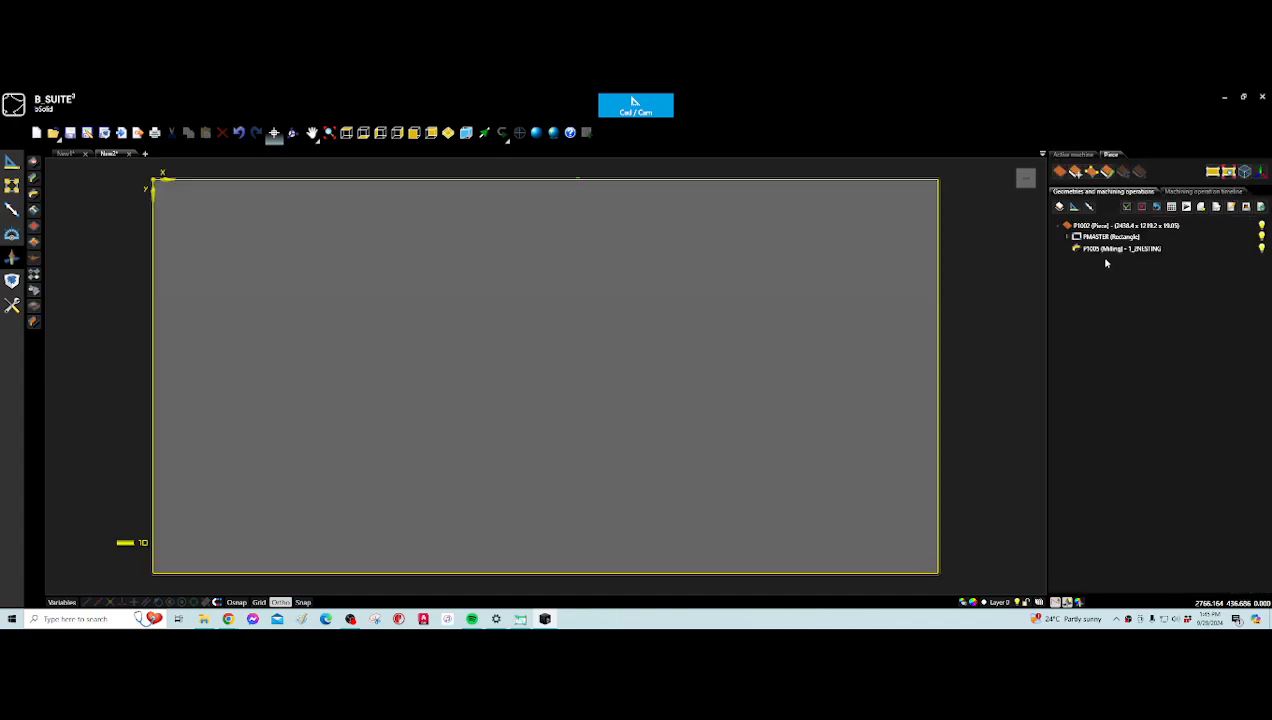
- Set the through milling's depth to 0.09 mm, recalculate the operation and confirm it
{"action": "double_click", "coordinate": [1108, 249]}
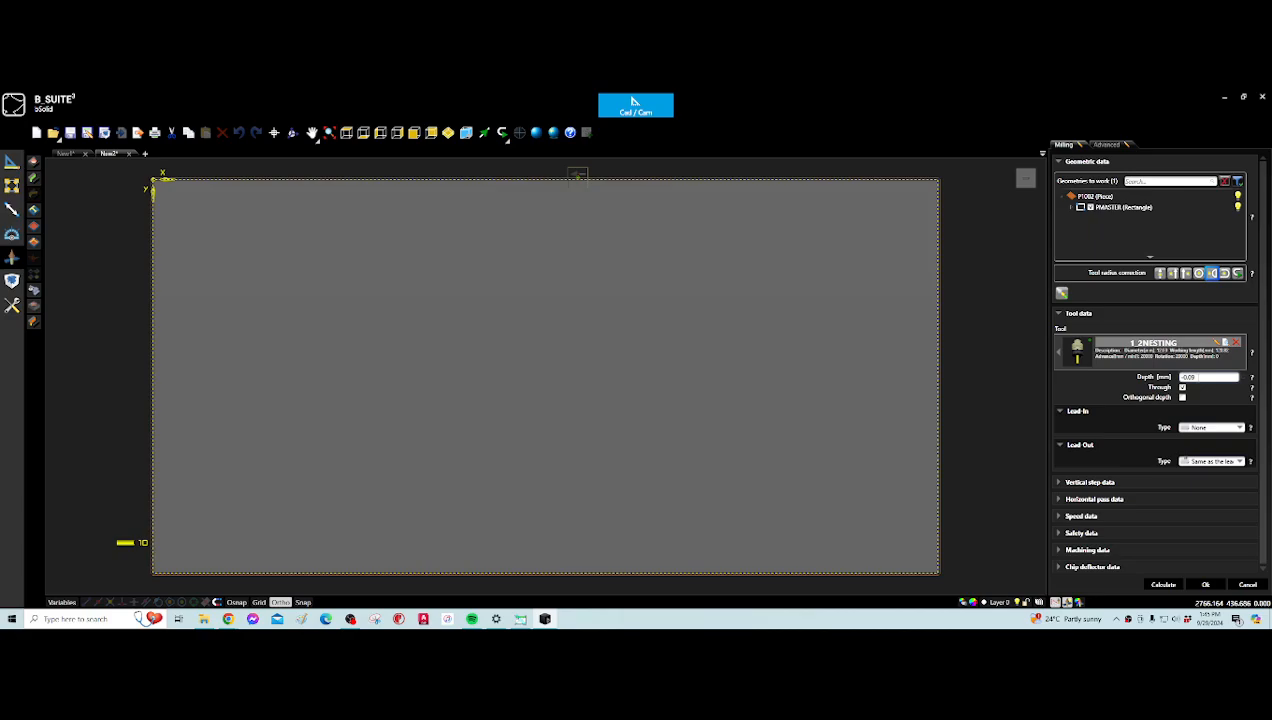
{"action": "double_click", "coordinate": [1199, 377]}
{"action": "type", "text": "0.0"}
{"action": "left_click", "coordinate": [1164, 585]}
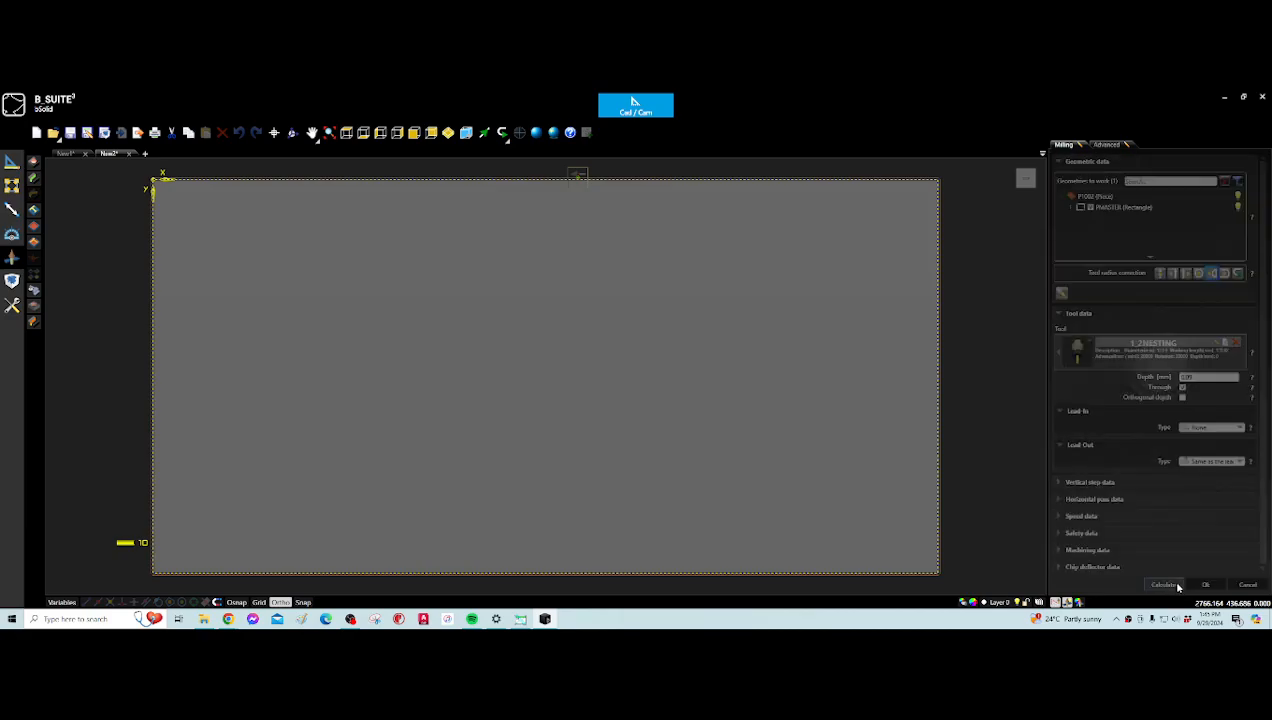
{"action": "left_click", "coordinate": [1205, 585]}
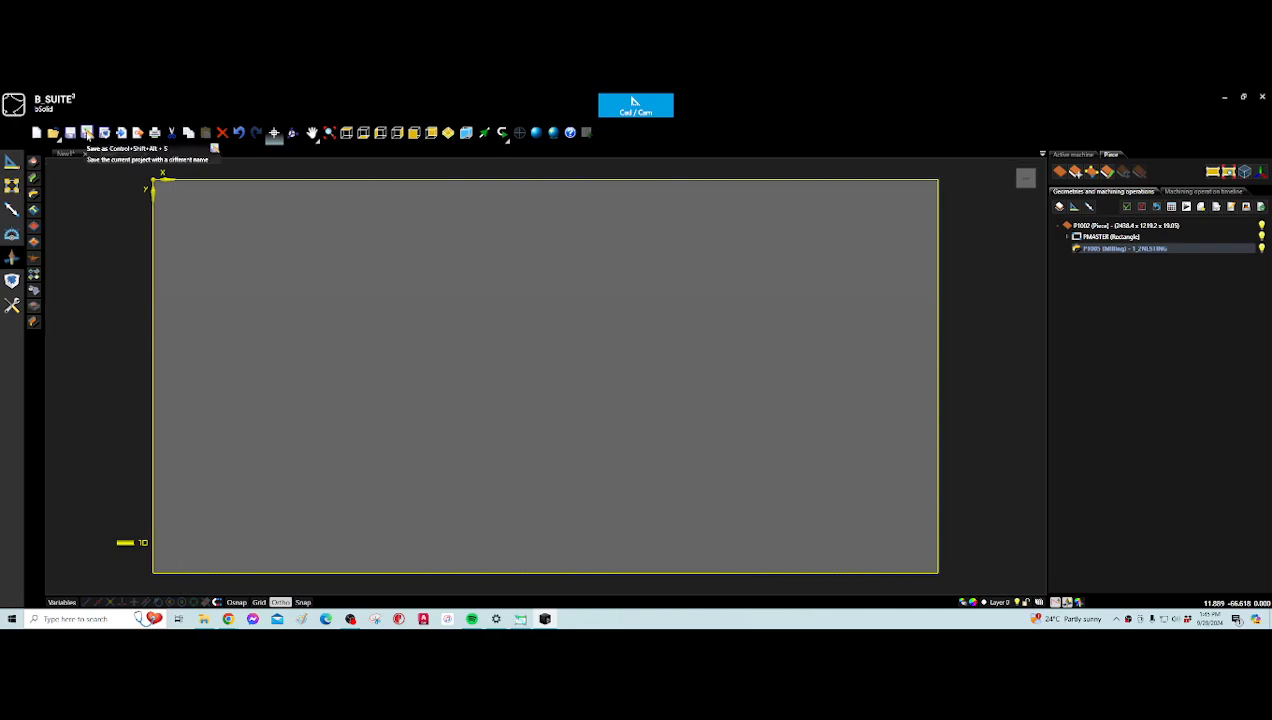
- Start saving the project under a different name, and create and open a TUGA_VIDEO_FILES folder inside the bSolid folder
{"action": "left_click", "coordinate": [87, 133]}
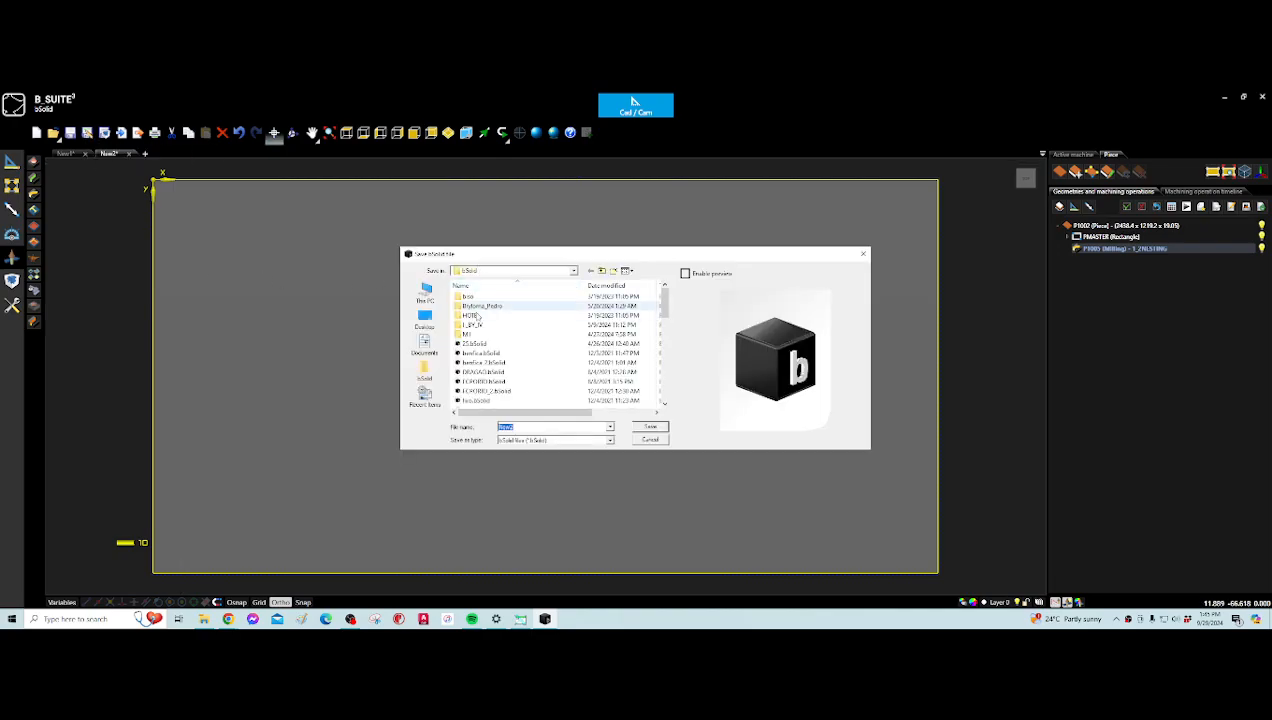
{"action": "scroll", "coordinate": [481, 327], "scroll_direction": "down", "scroll_amount": 6}
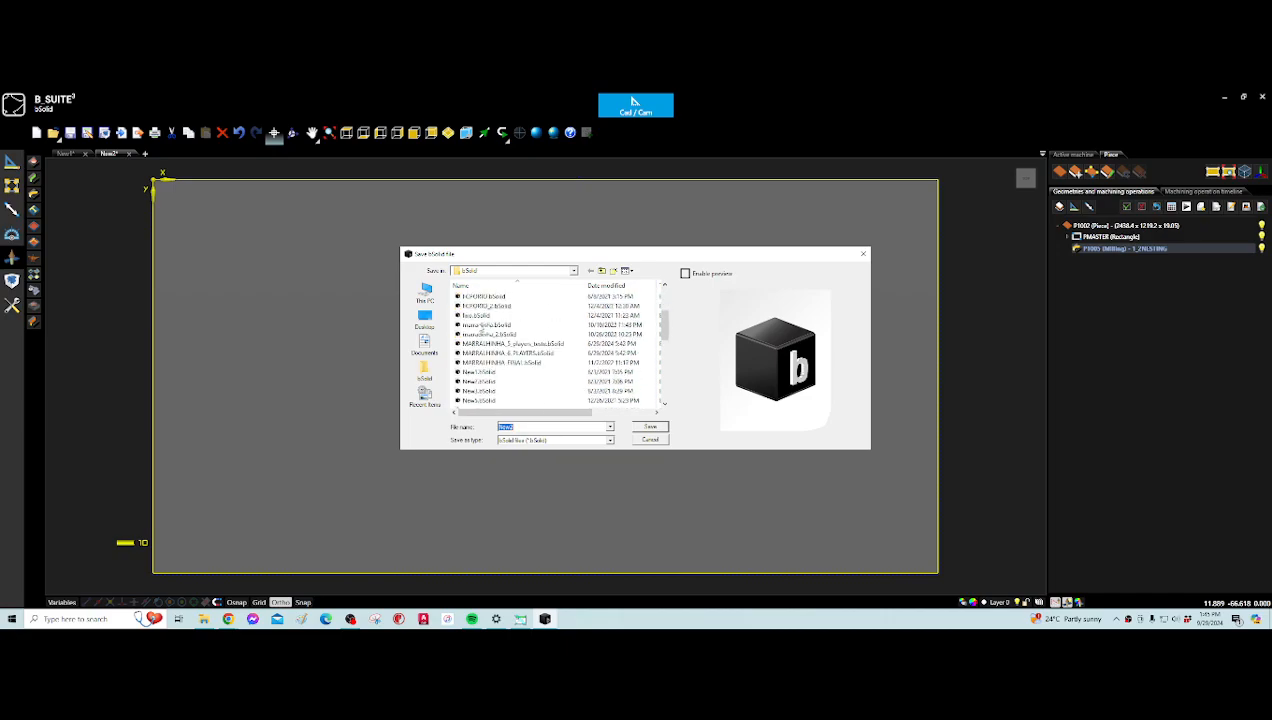
{"action": "left_click", "coordinate": [614, 271]}
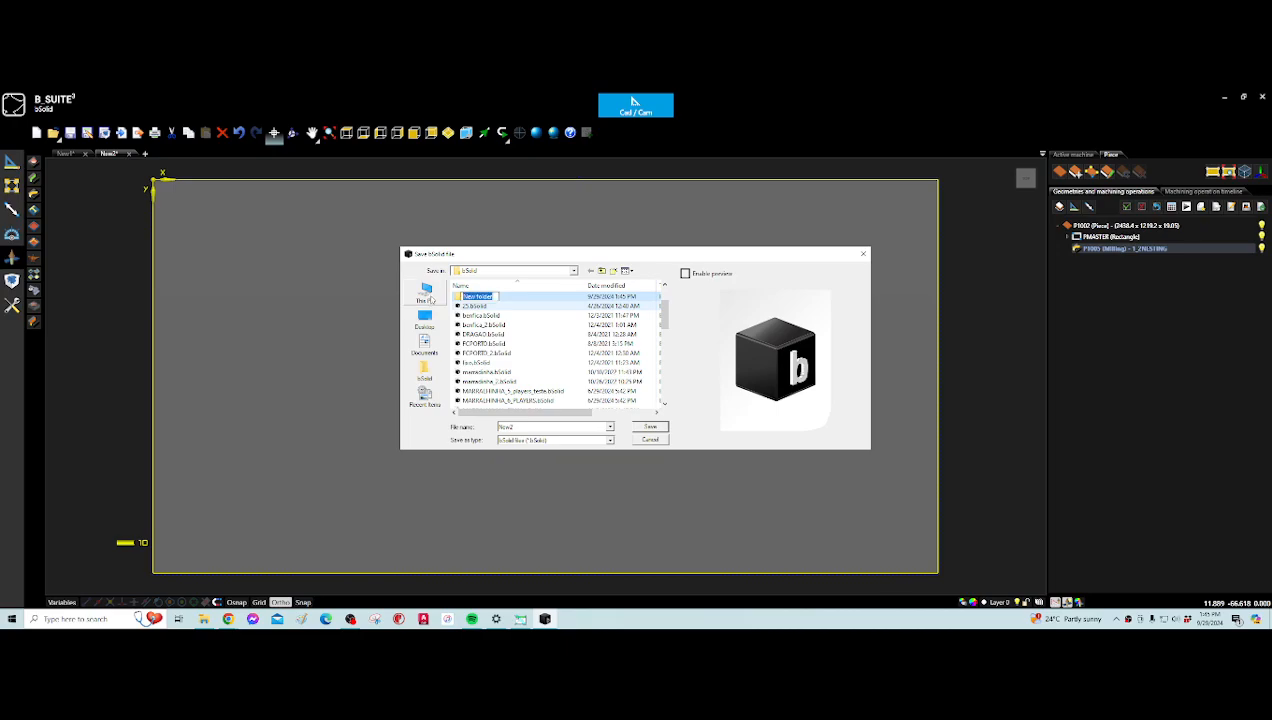
{"action": "key", "text": "BackSpace"}
{"action": "type", "text": "LOCA"}
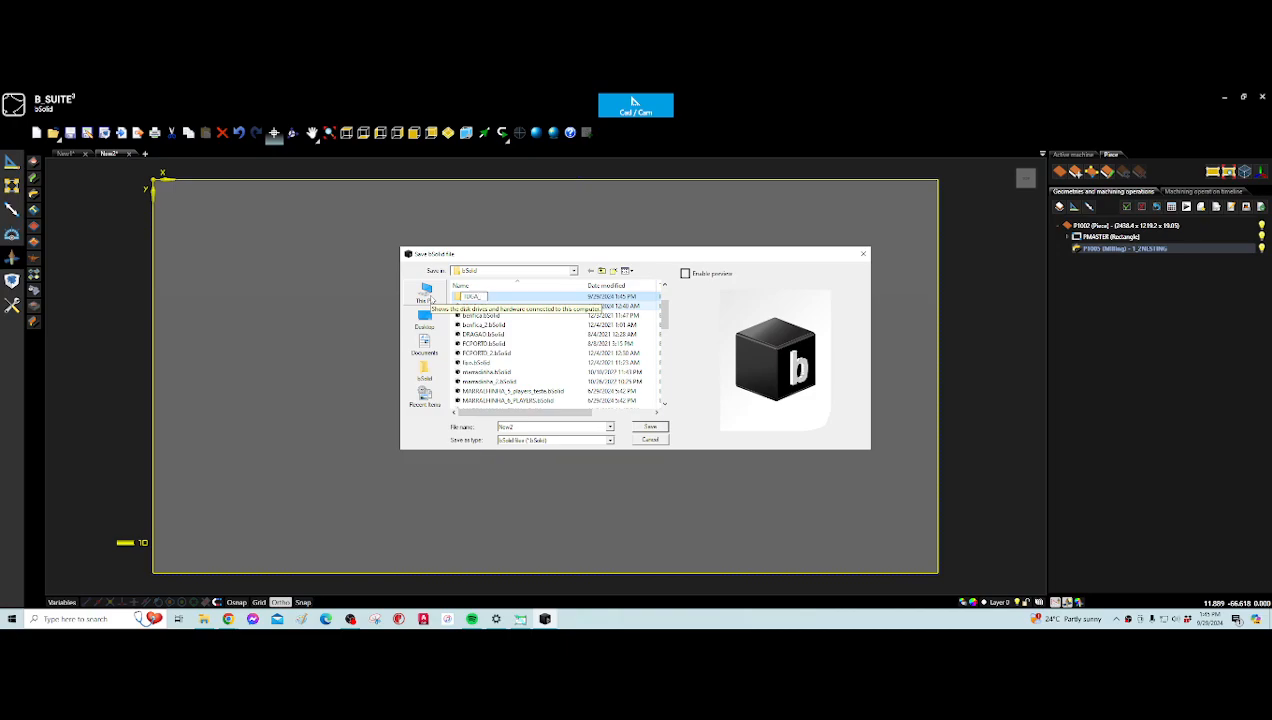
{"action": "type", "text": "_FILE"}
{"action": "type", "text": "VIDEO"}
{"action": "type", "text": "_"}
{"action": "key", "text": "Return"}
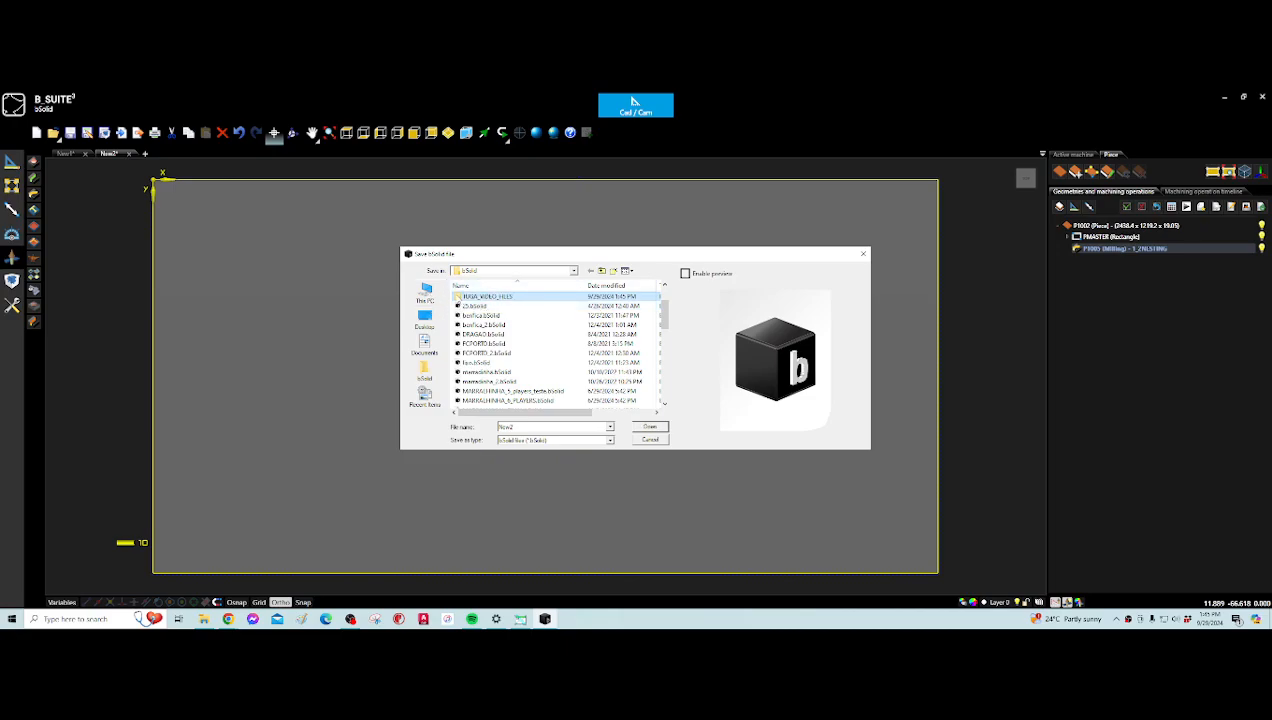
{"action": "double_click", "coordinate": [456, 298]}
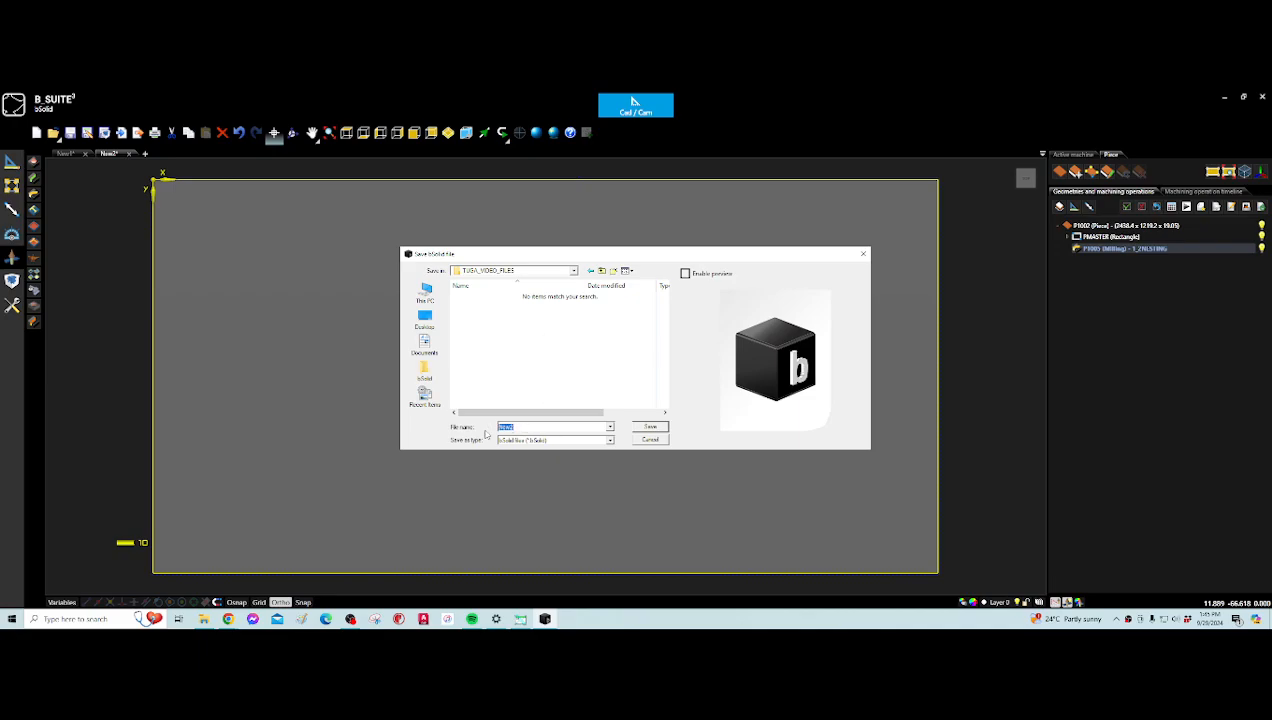
- Save the project as SQUARE_PIECE in the TUGA_VIDEO_FILES folder
{"action": "type", "text": "5G"}
{"action": "type", "text": "UARE_PIECE"}
{"action": "left_click", "coordinate": [650, 427]}
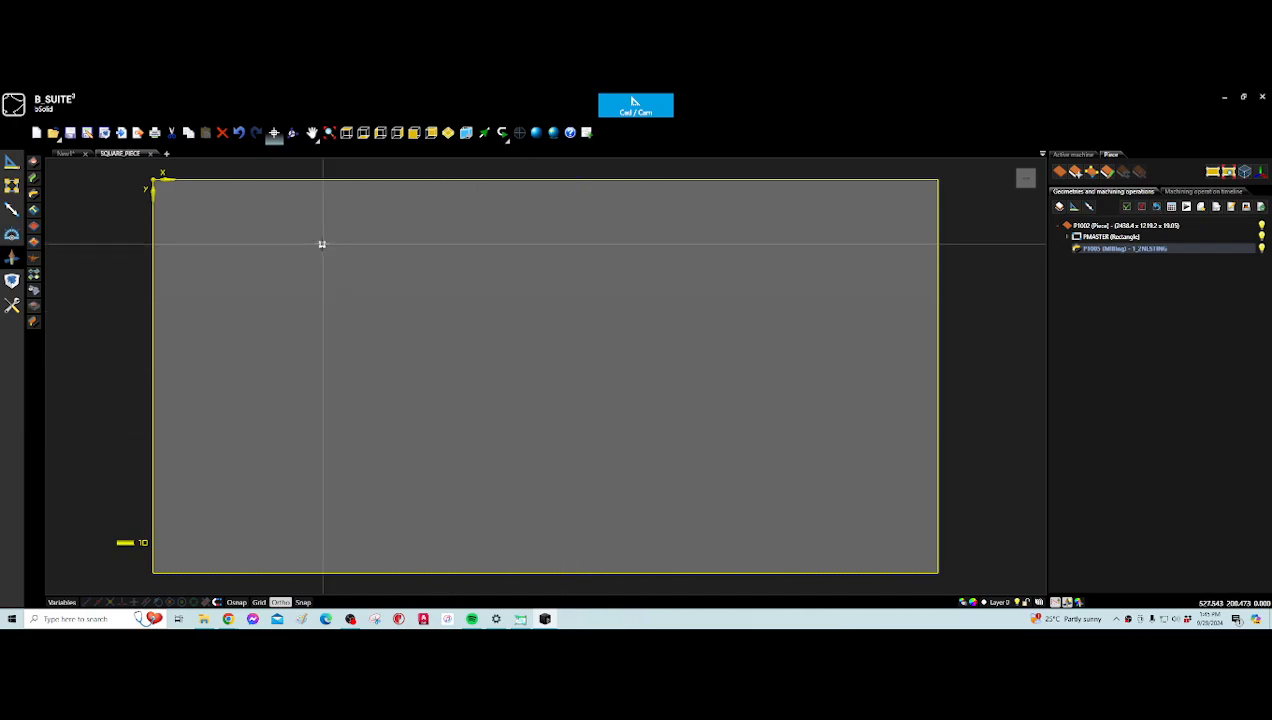
- Export the piece to bNest as article SQUARE_PIECE_TUGA with material MDF and folder YOUTUBE
{"action": "left_click", "coordinate": [587, 133]}
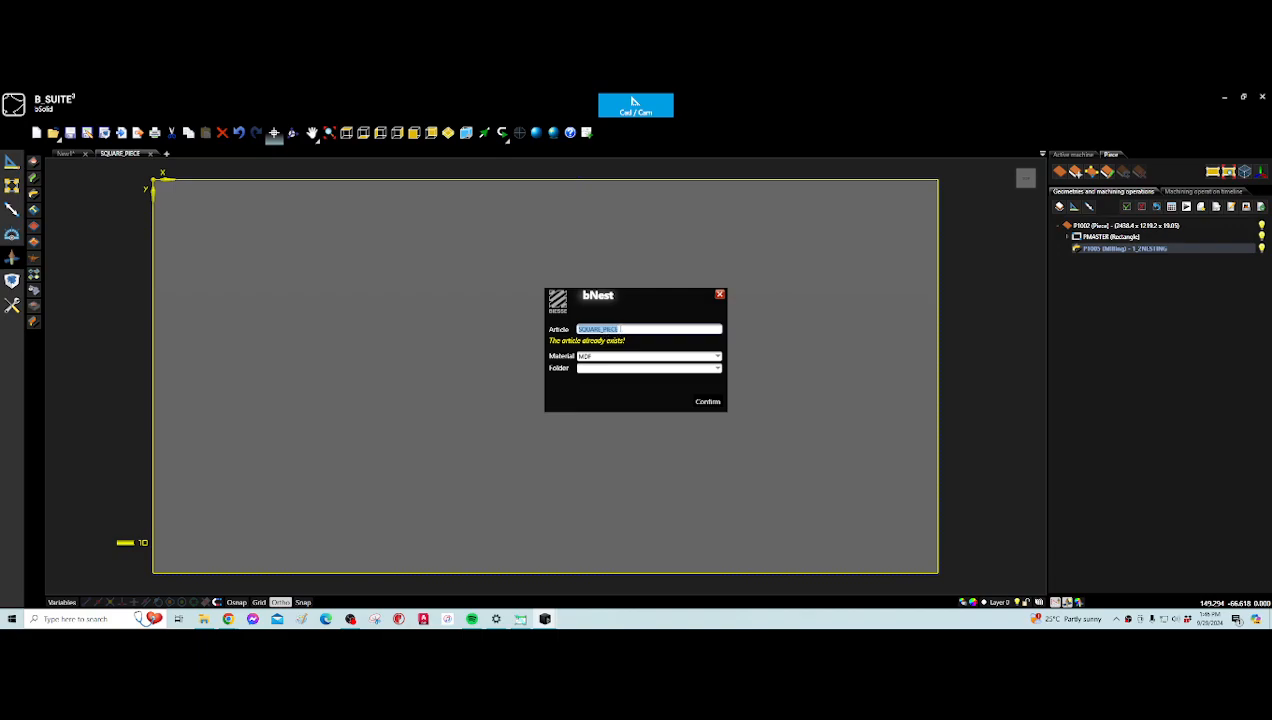
{"action": "left_click", "coordinate": [619, 330]}
{"action": "type", "text": "_TUGA"}
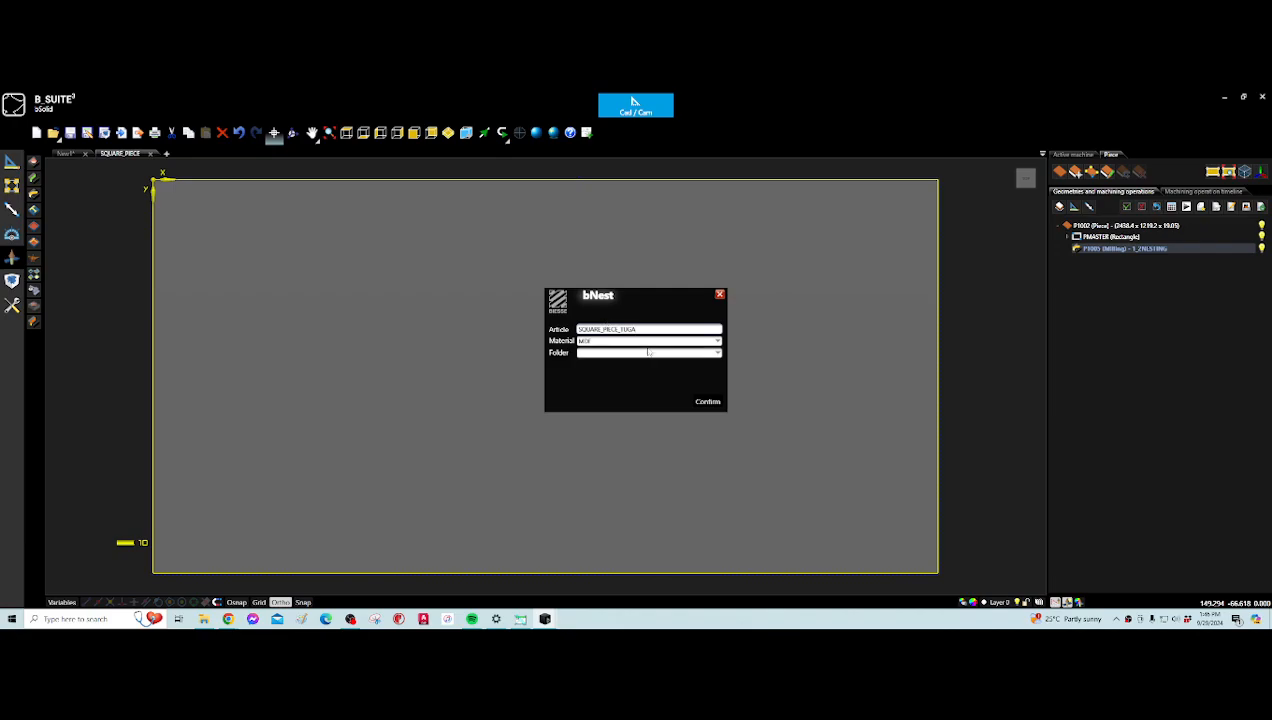
{"action": "left_click", "coordinate": [586, 356]}
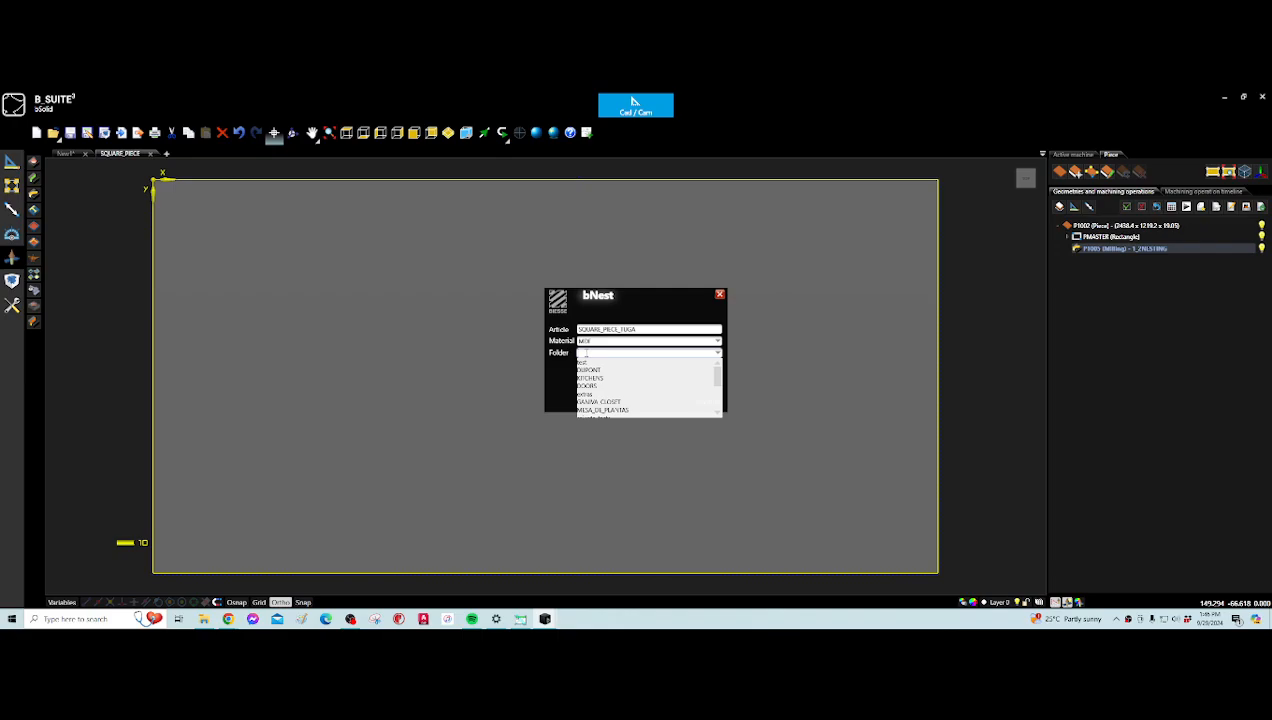
{"action": "type", "text": "YOUTUBE"}
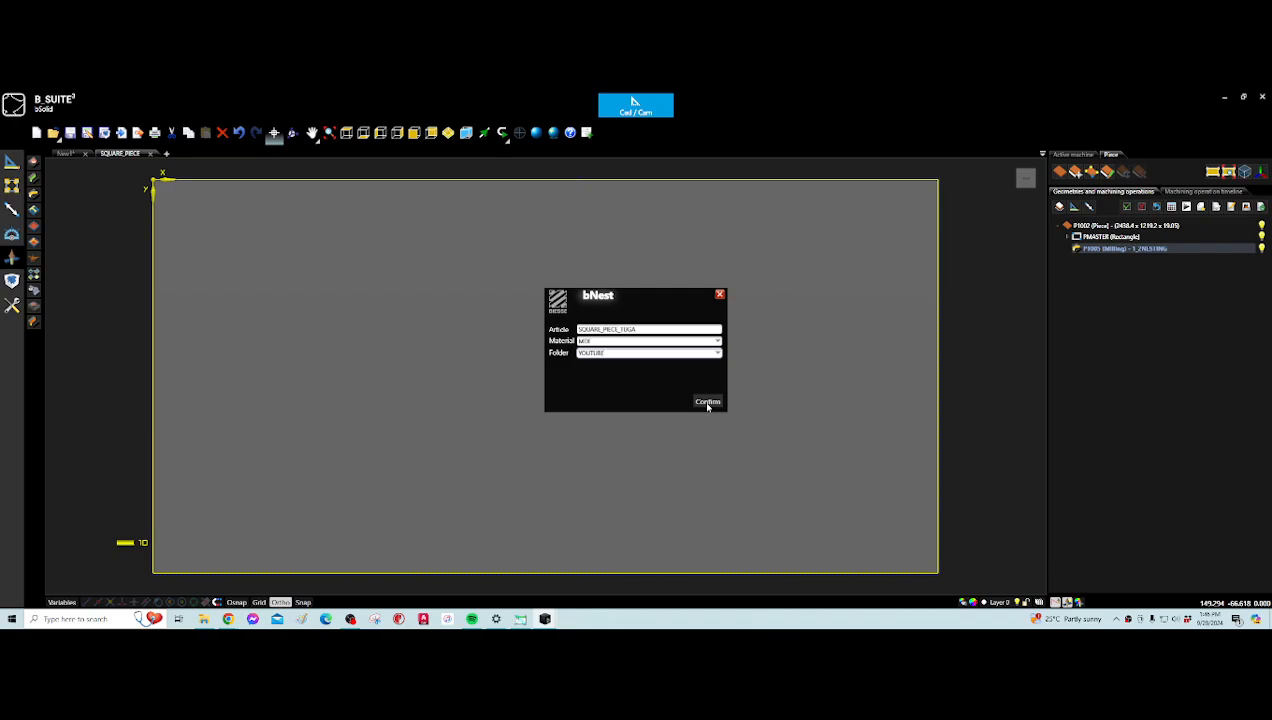
{"action": "left_click", "coordinate": [708, 340]}
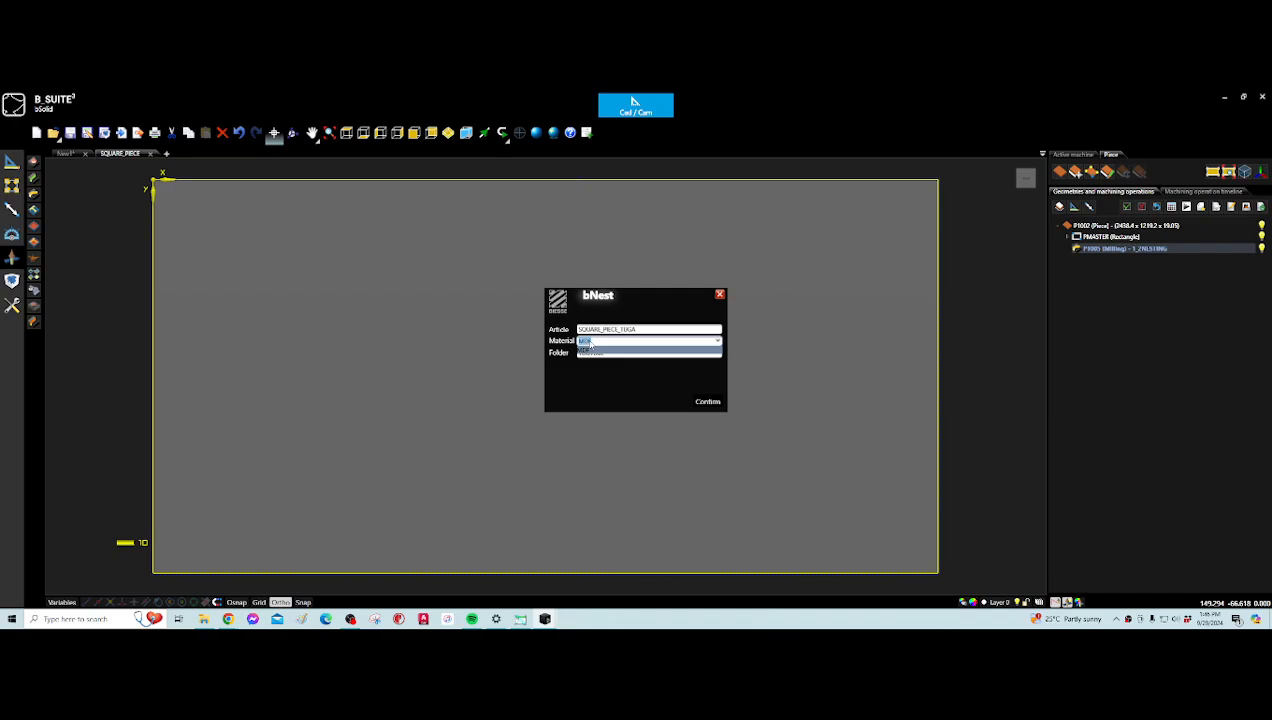
{"action": "left_click", "coordinate": [594, 341]}
{"action": "left_click", "coordinate": [708, 402]}
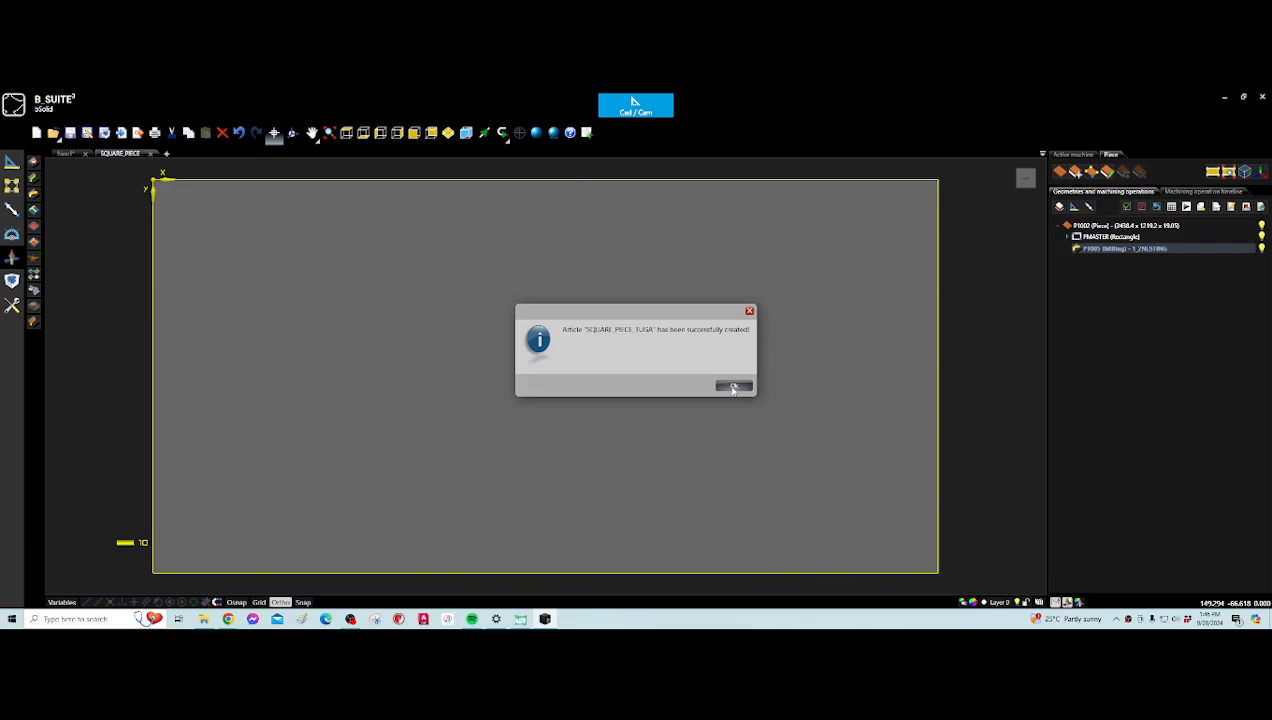
{"action": "left_click", "coordinate": [733, 387]}
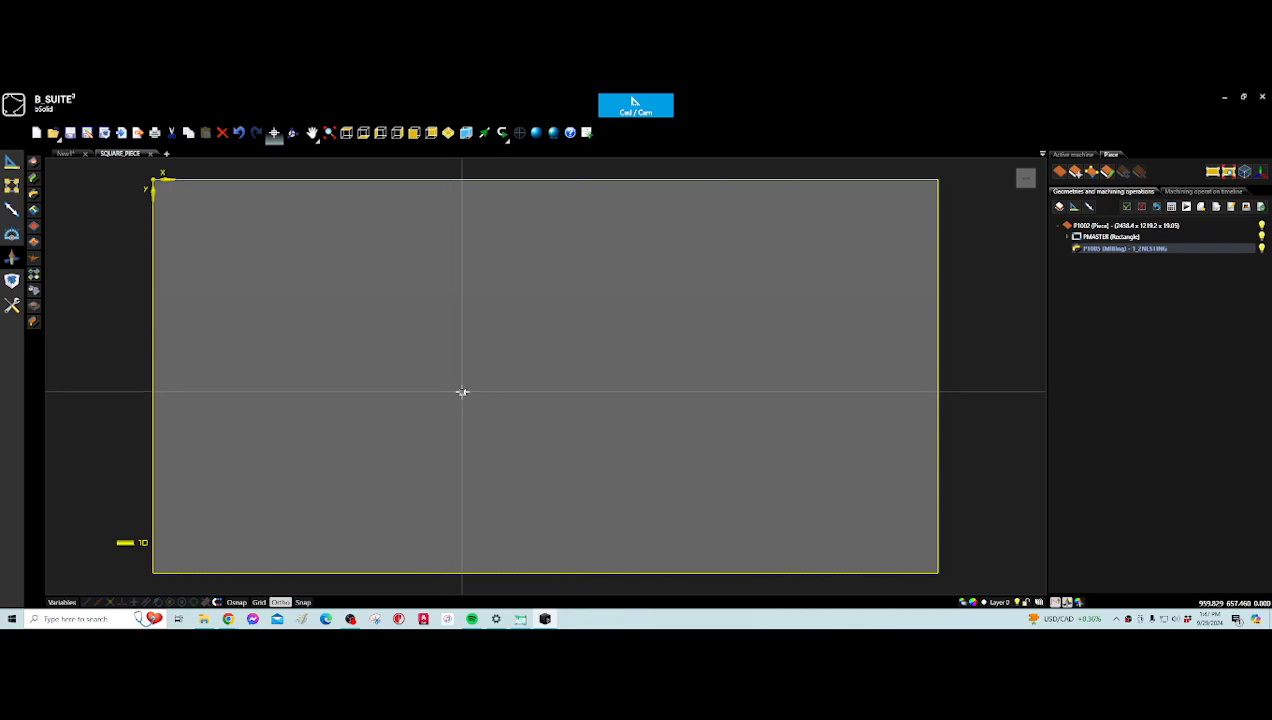
- Start a new project and set its piece length to 30.5*INC
{"action": "left_click", "coordinate": [143, 248]}
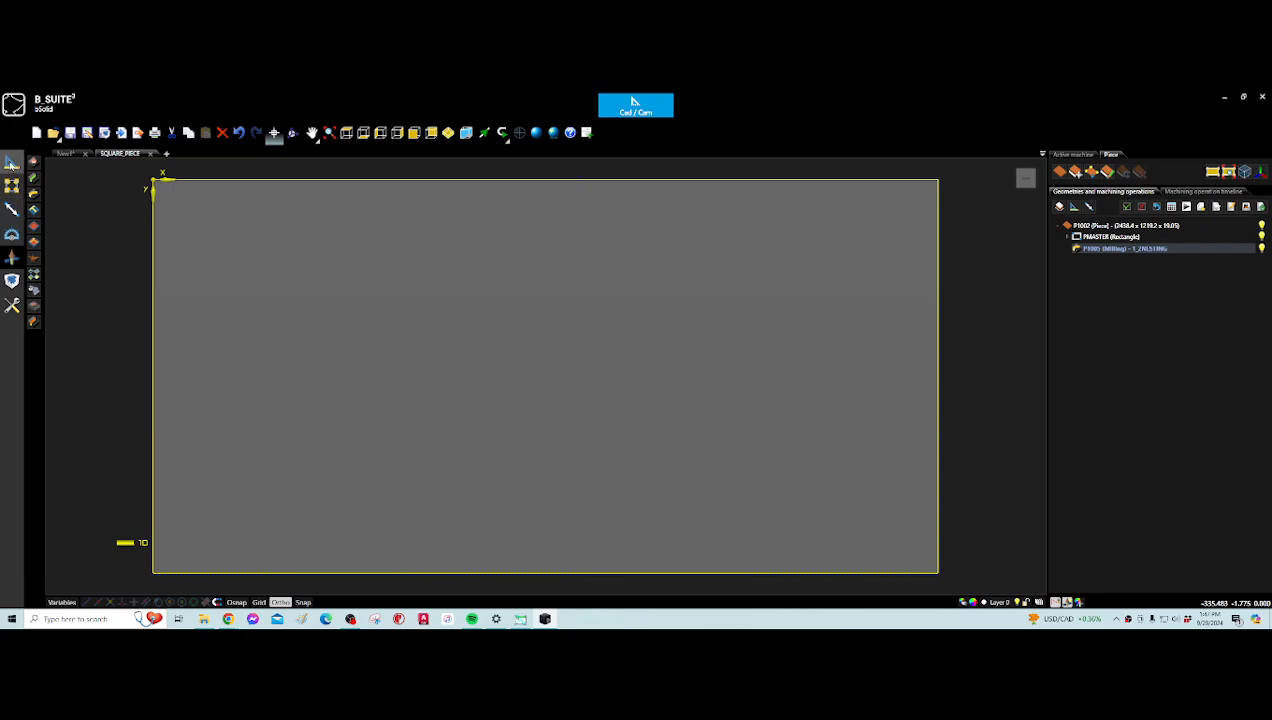
{"action": "left_click", "coordinate": [168, 155]}
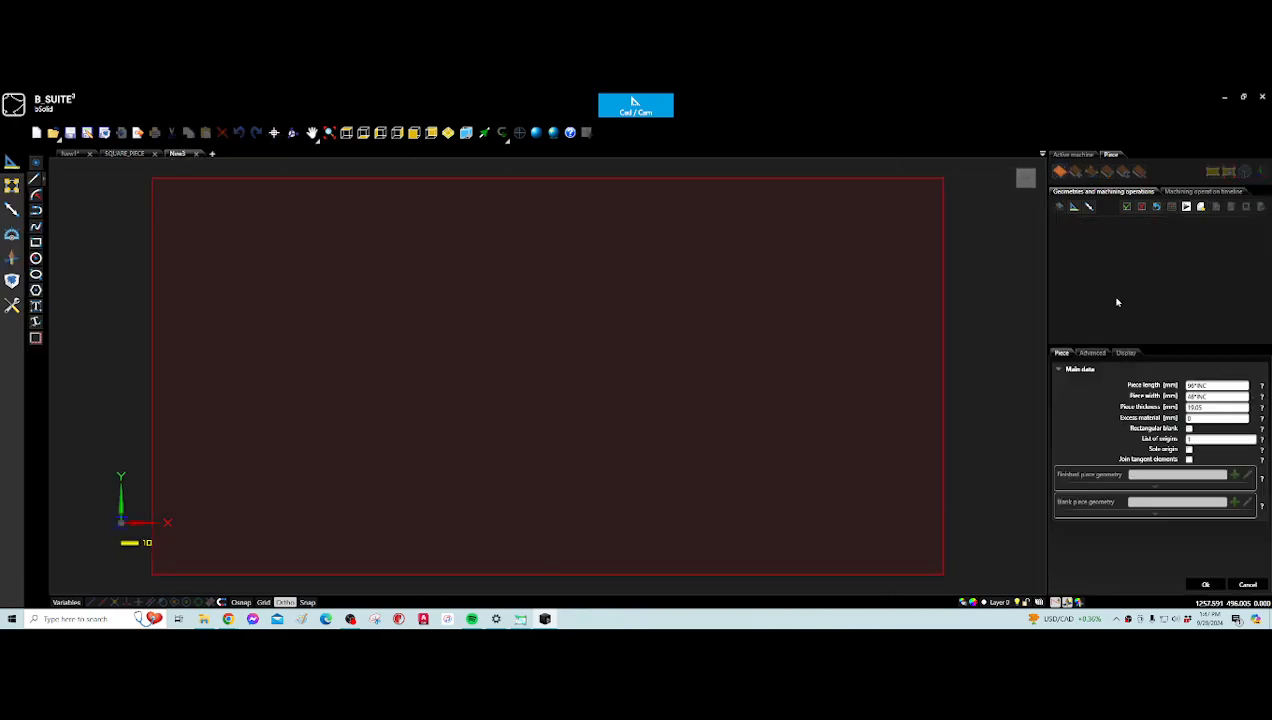
{"action": "left_click", "coordinate": [1214, 385]}
{"action": "type", "text": "30.5\"INC"}
{"action": "key", "text": "Return"}
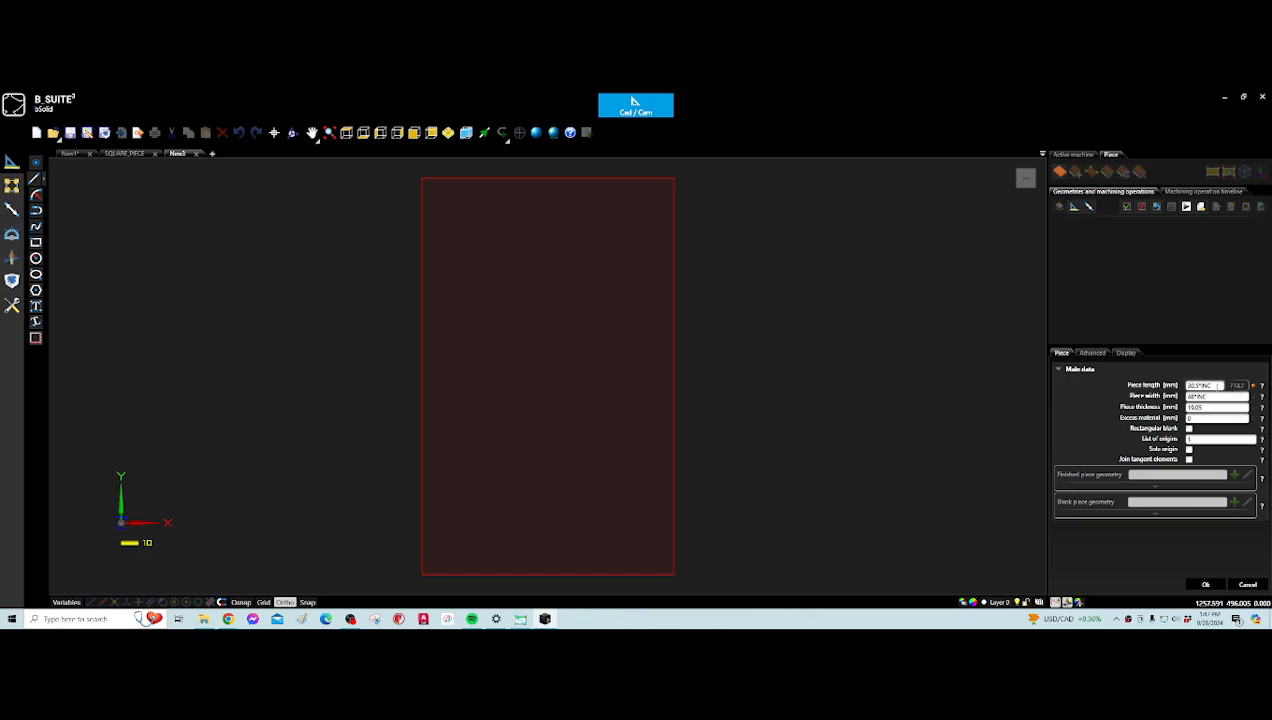
- Set the piece width to 23.5*INC
{"action": "double_click", "coordinate": [1218, 386]}
{"action": "double_click", "coordinate": [1217, 396]}
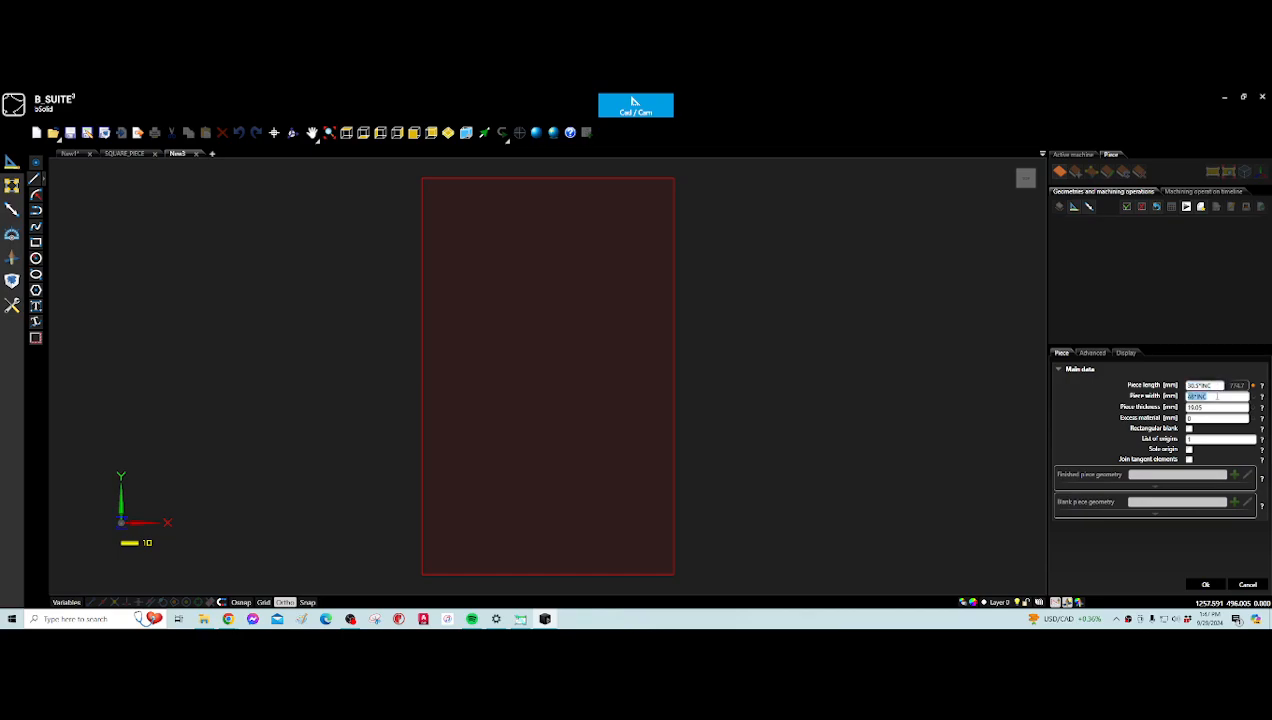
{"action": "double_click", "coordinate": [1217, 386]}
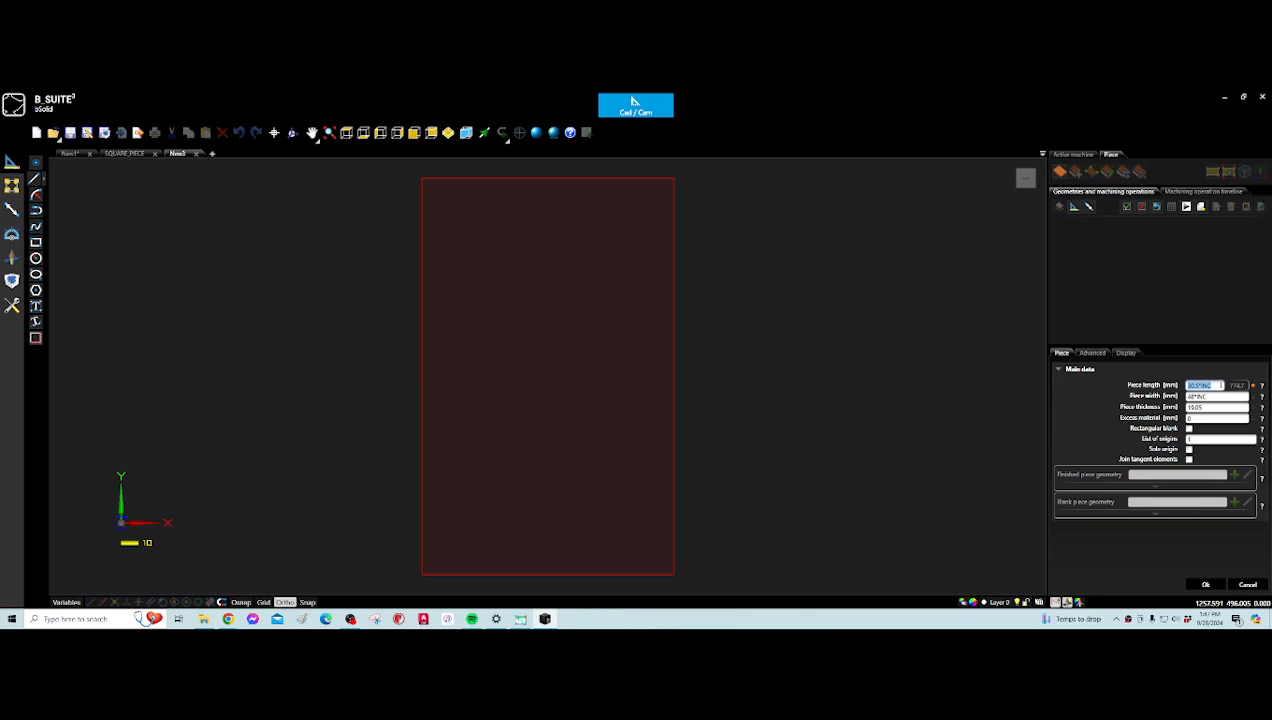
{"action": "key", "text": "Tab"}
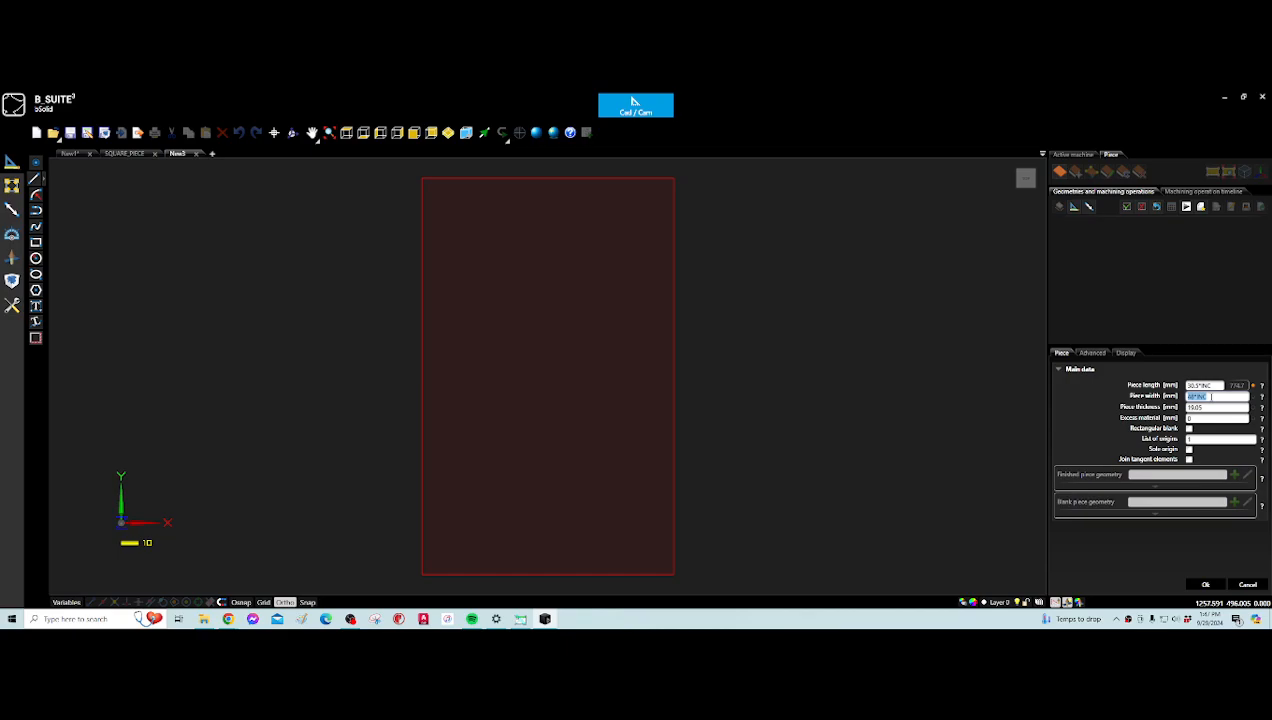
{"action": "type", "text": "23.5\"INC"}
{"action": "key", "text": "Tab"}
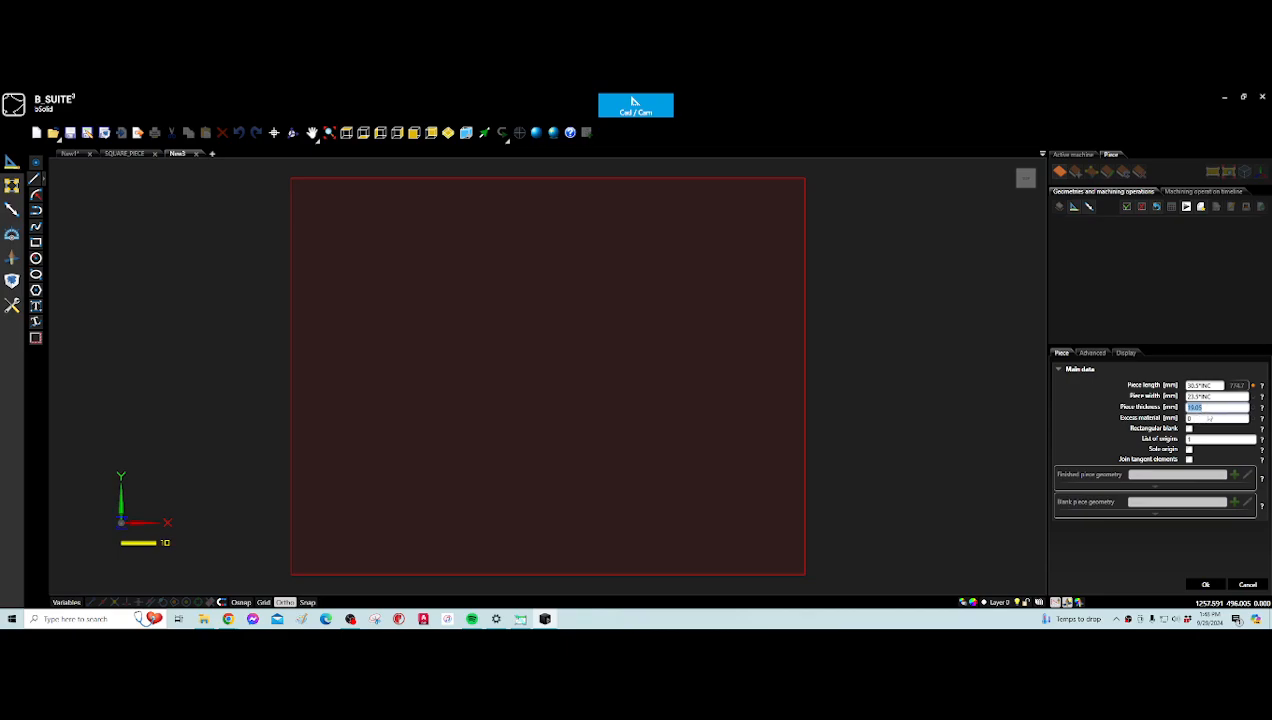
- Set the excess material to 5 mm and create the piece
{"action": "key", "text": "Tab"}
{"action": "type", "text": "5"}
{"action": "double_click", "coordinate": [1207, 408]}
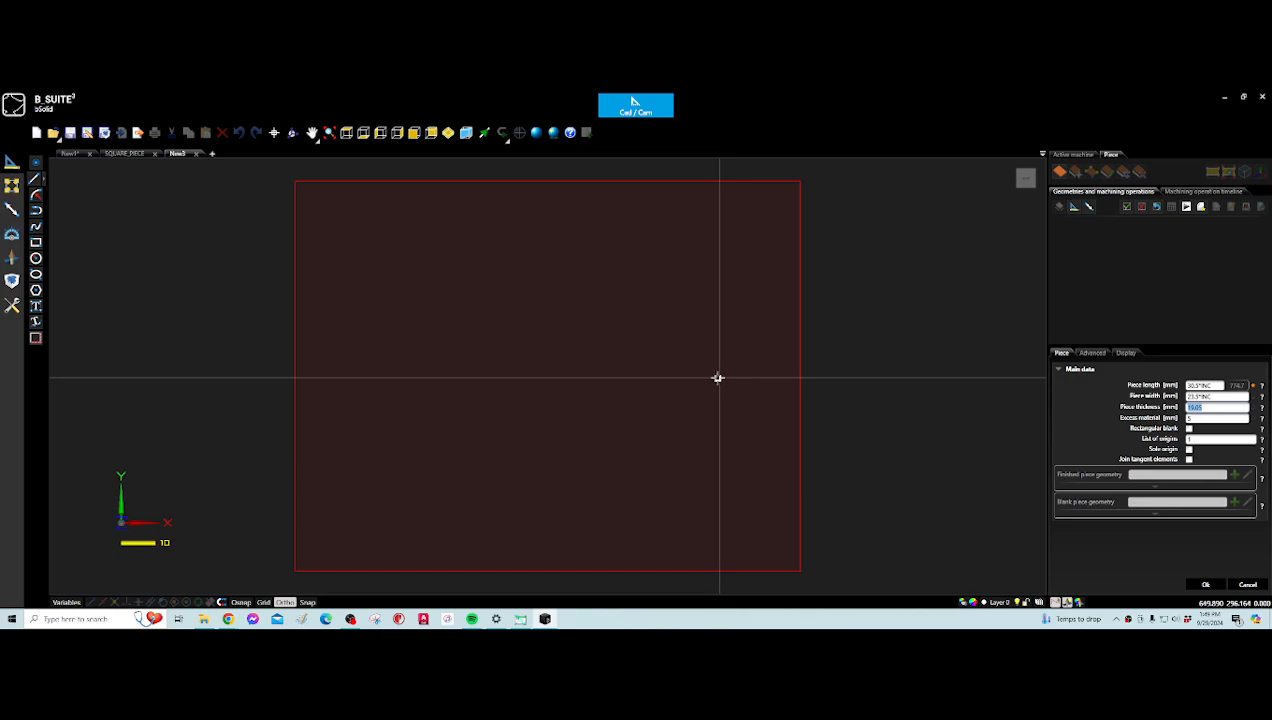
{"action": "left_click", "coordinate": [1207, 586]}
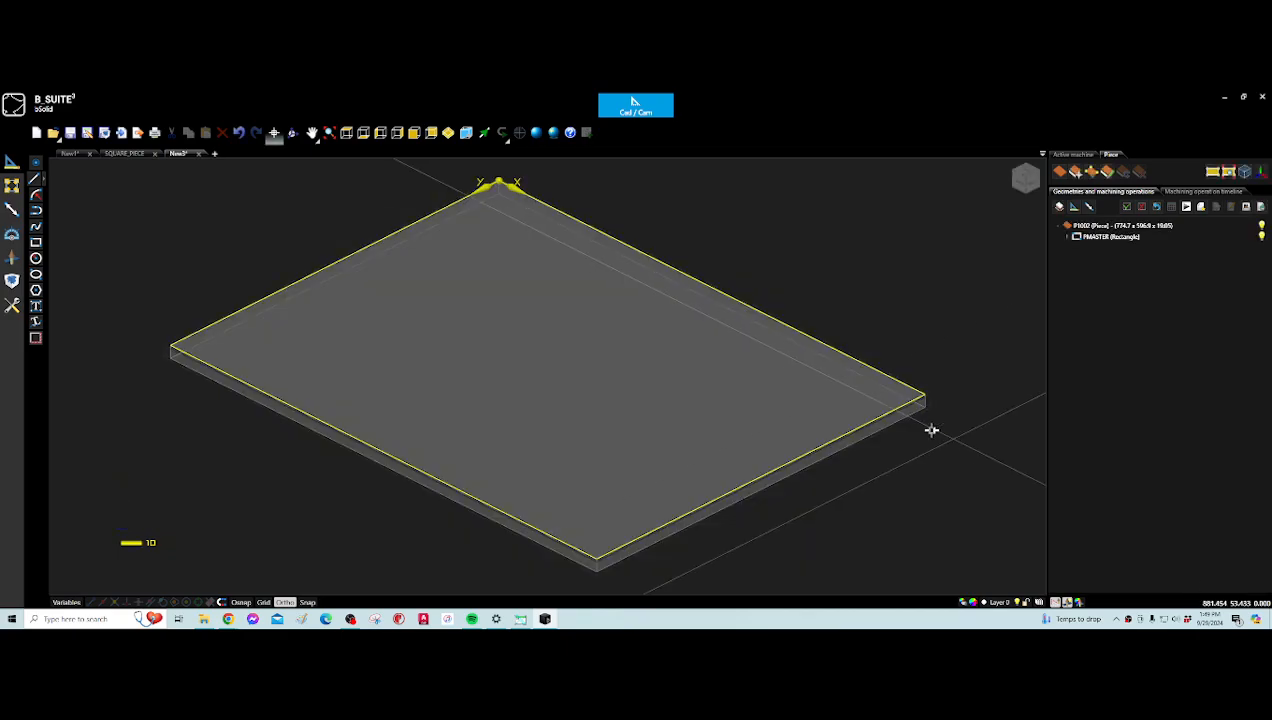
- Set up a boring operation on the top face with linear coordinates, x position LPX/2 and y position 50 mm
{"action": "left_click", "coordinate": [347, 133]}
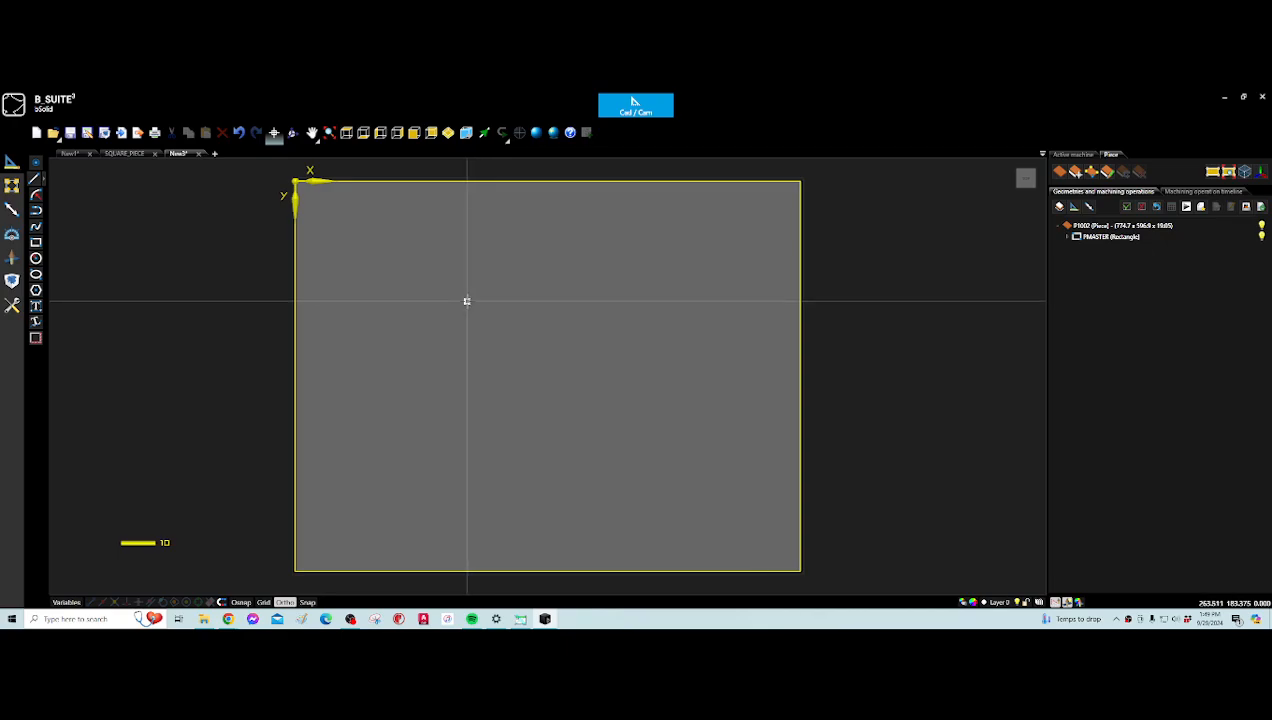
{"action": "left_click", "coordinate": [12, 260]}
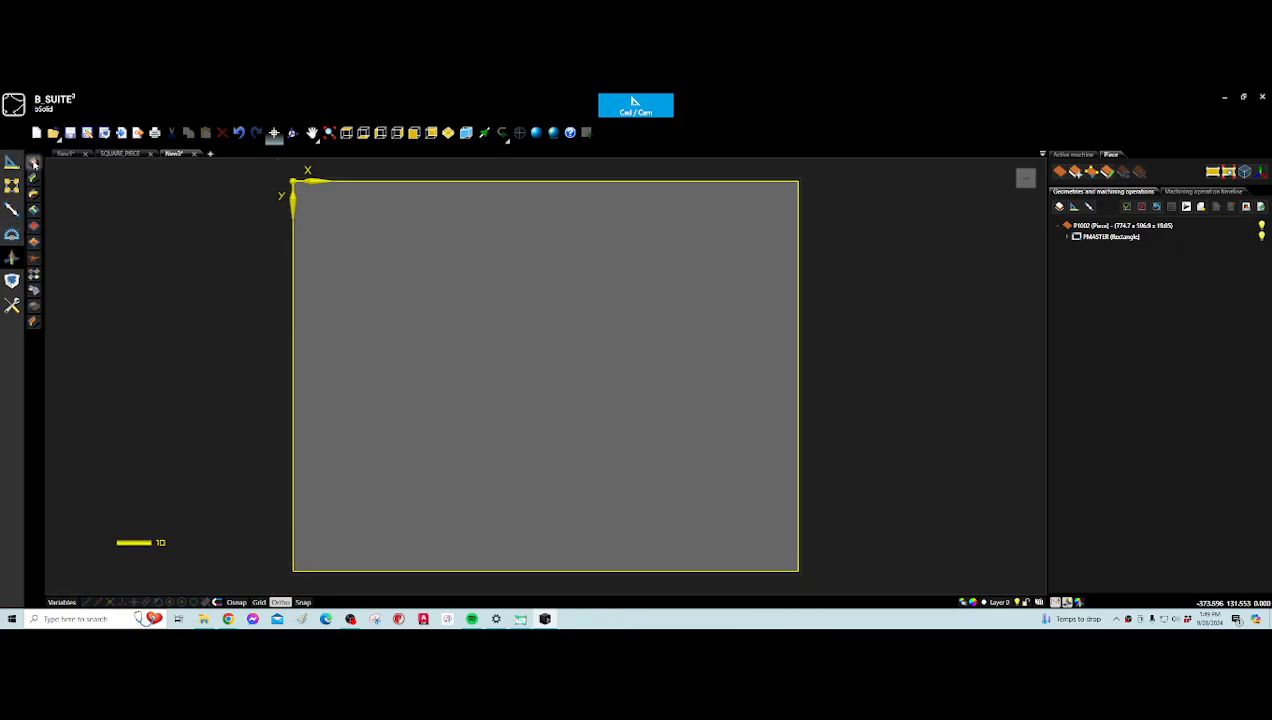
{"action": "left_click", "coordinate": [34, 164]}
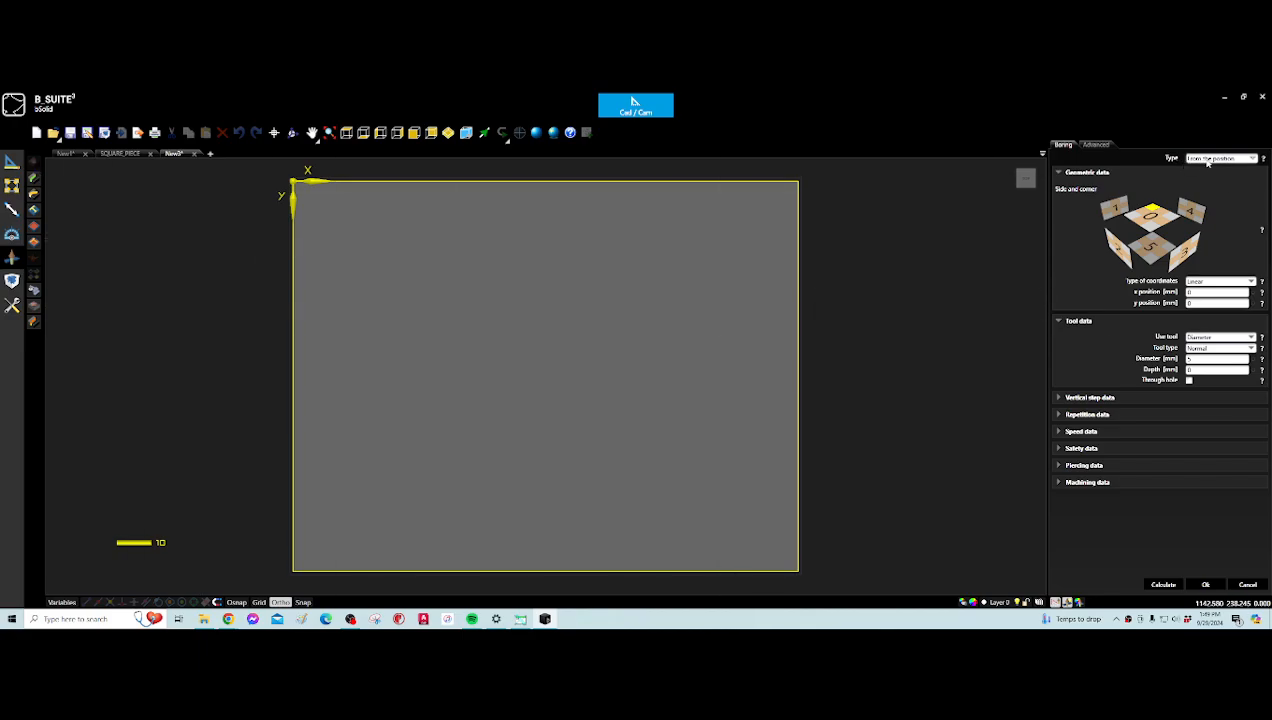
{"action": "left_click", "coordinate": [1211, 284]}
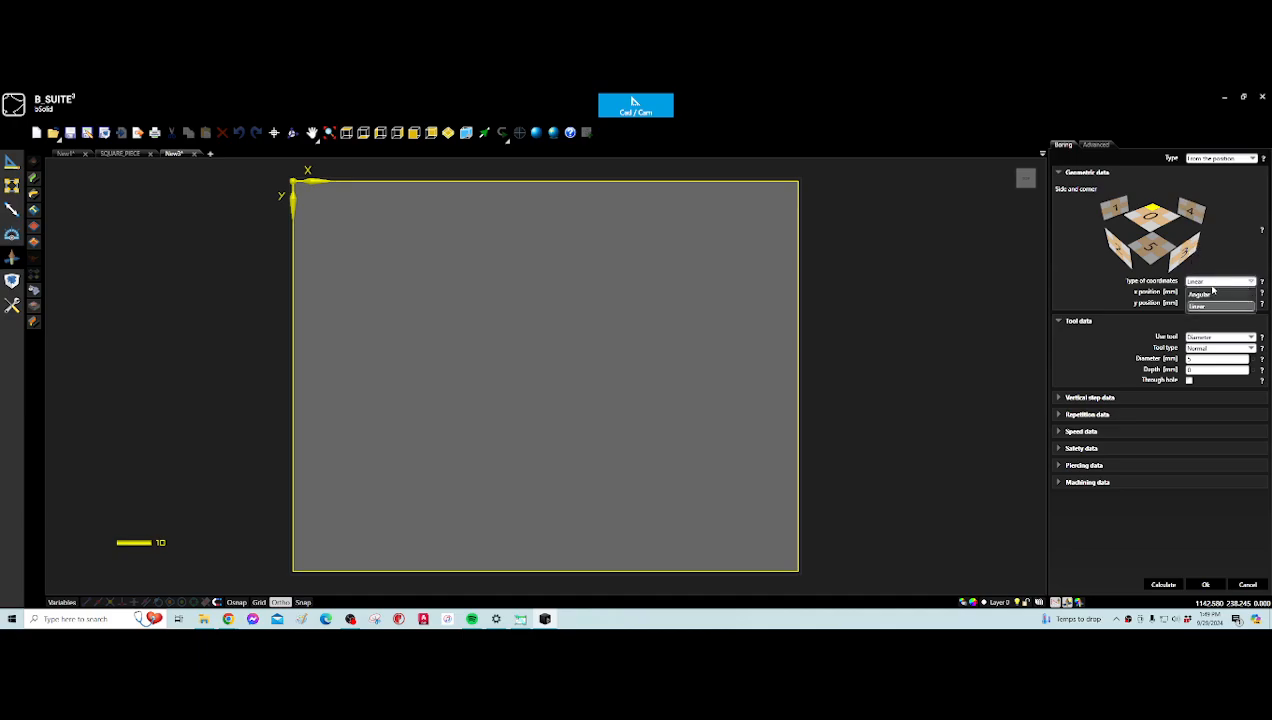
{"action": "left_click", "coordinate": [1213, 285]}
{"action": "left_click", "coordinate": [1212, 292]}
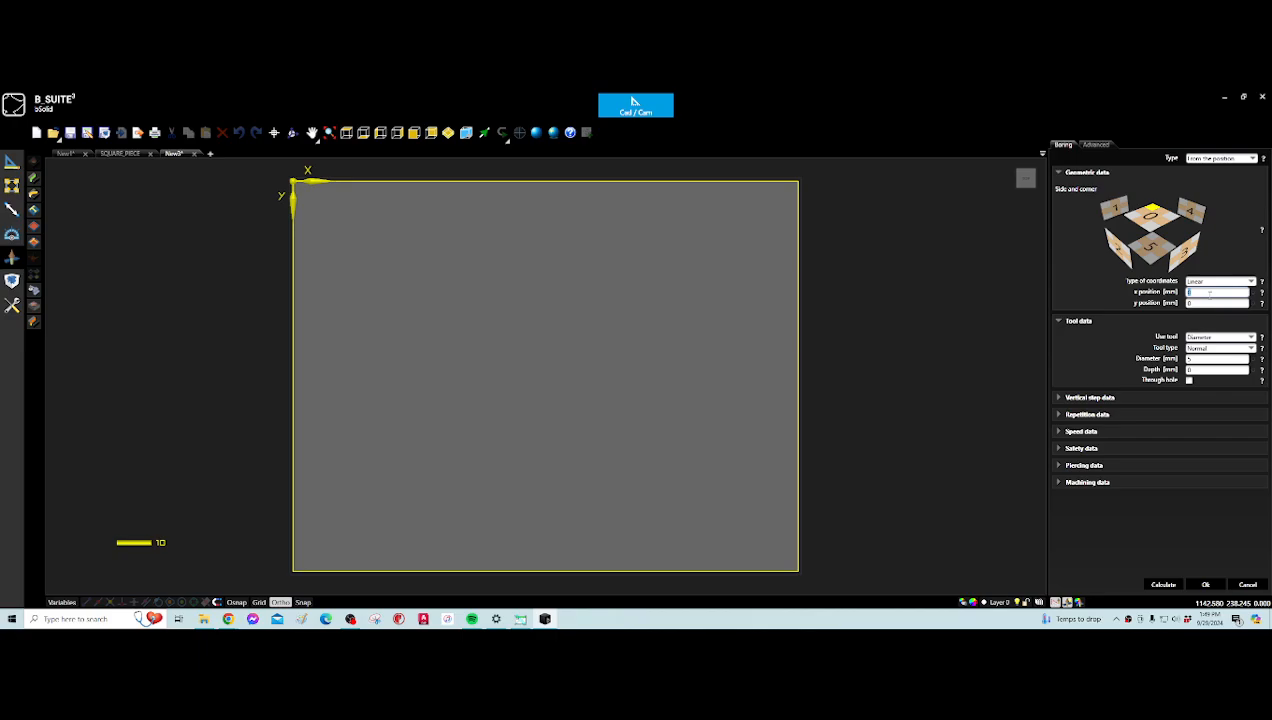
{"action": "type", "text": "10"}
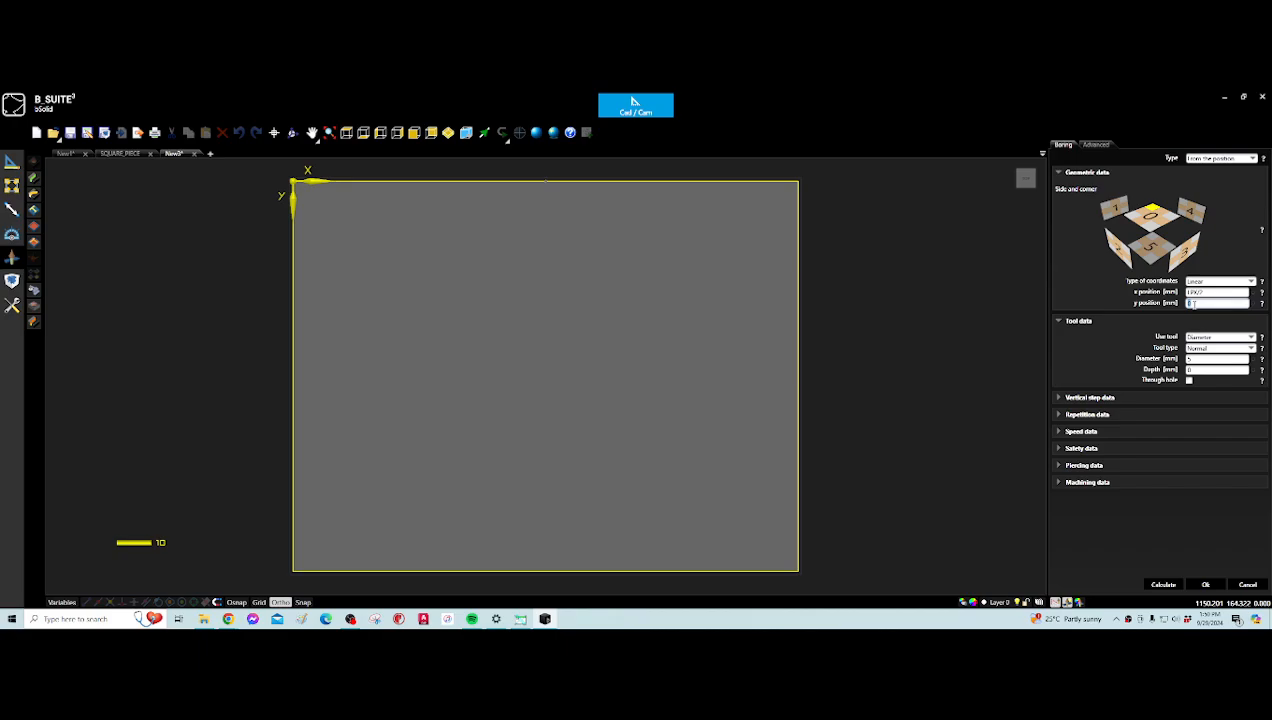
{"action": "type", "text": "50"}
- Assign the 5MM drill as the boring tool and set the depth to 12 mm
{"action": "left_click", "coordinate": [1249, 338]}
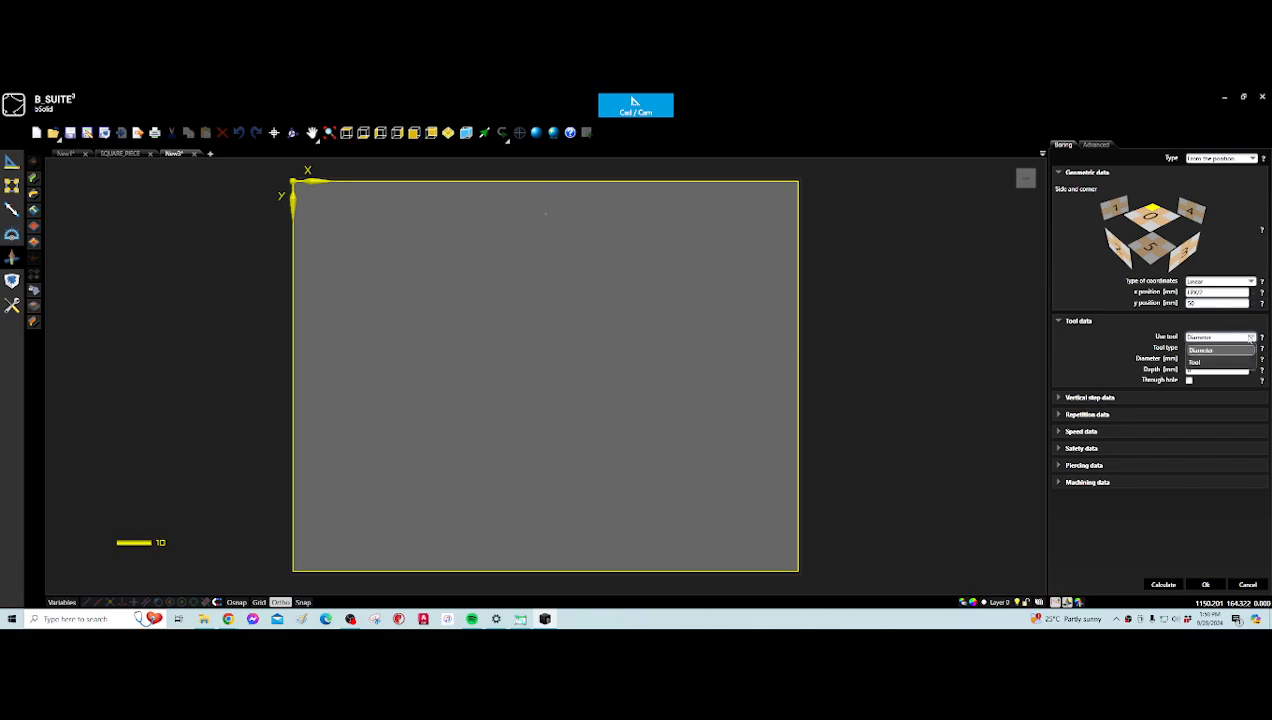
{"action": "left_click", "coordinate": [1194, 362]}
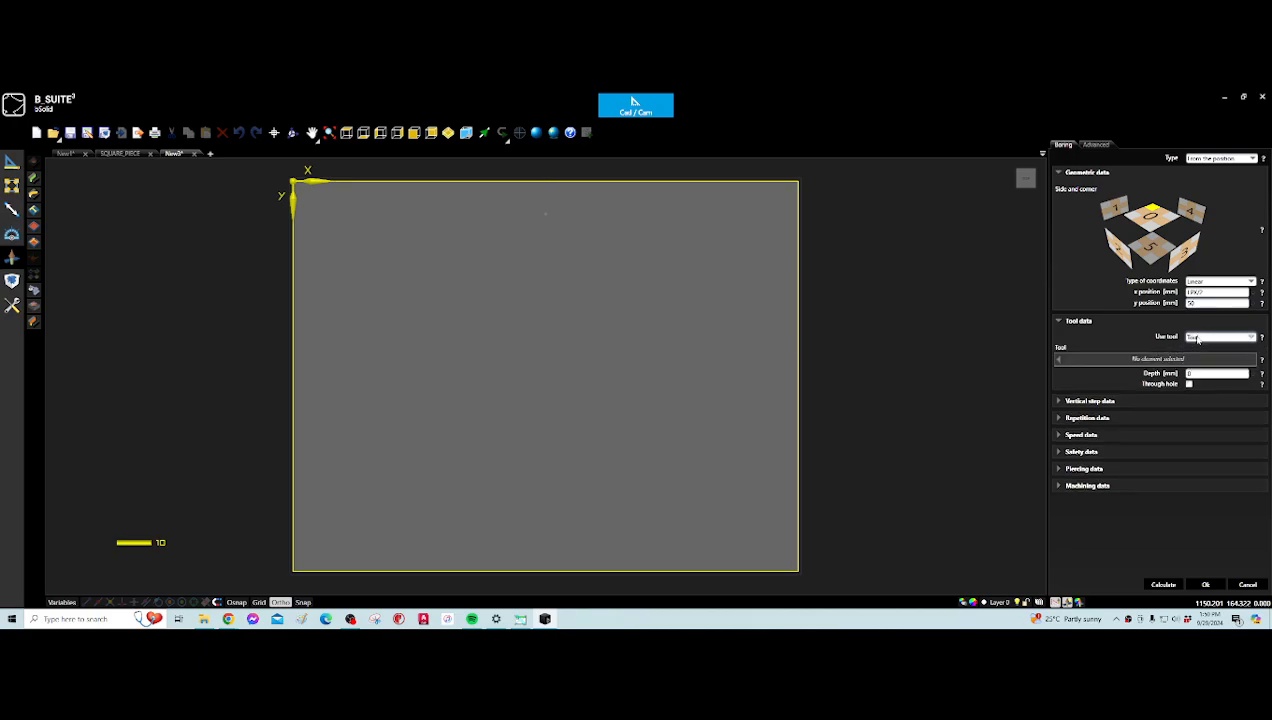
{"action": "left_click", "coordinate": [1060, 361]}
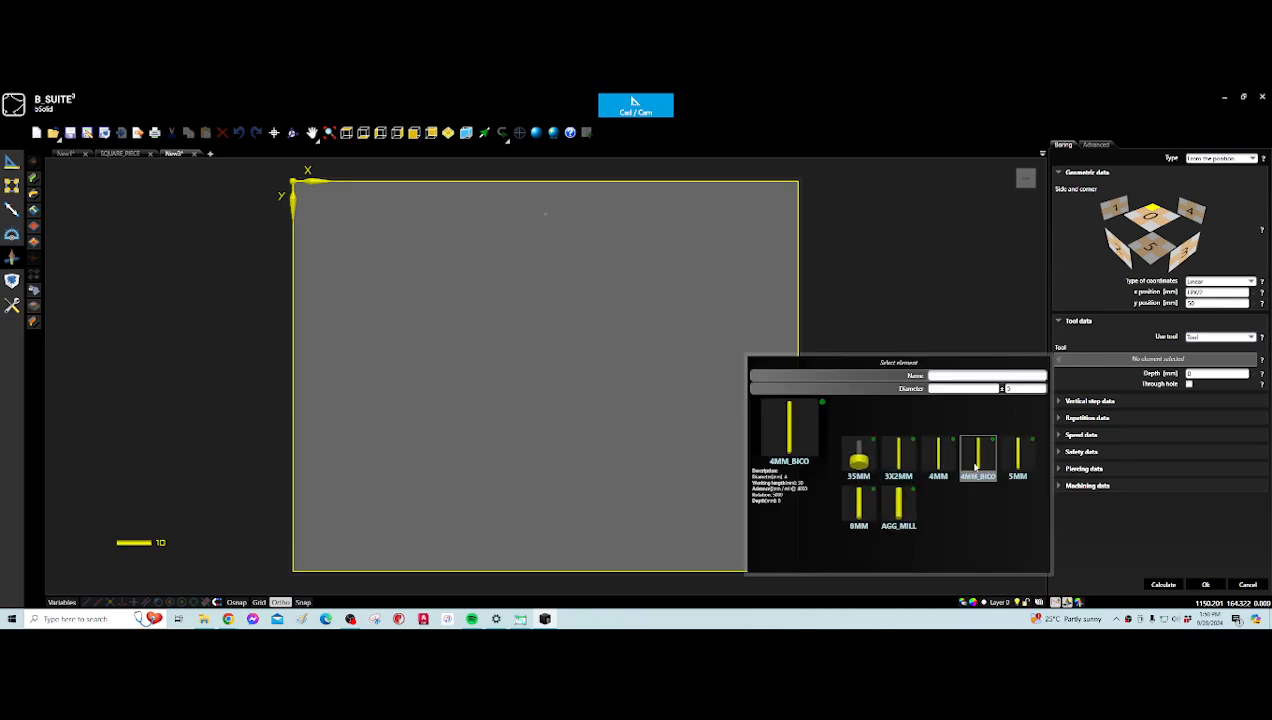
{"action": "left_click", "coordinate": [1021, 460]}
{"action": "left_click", "coordinate": [1215, 395]}
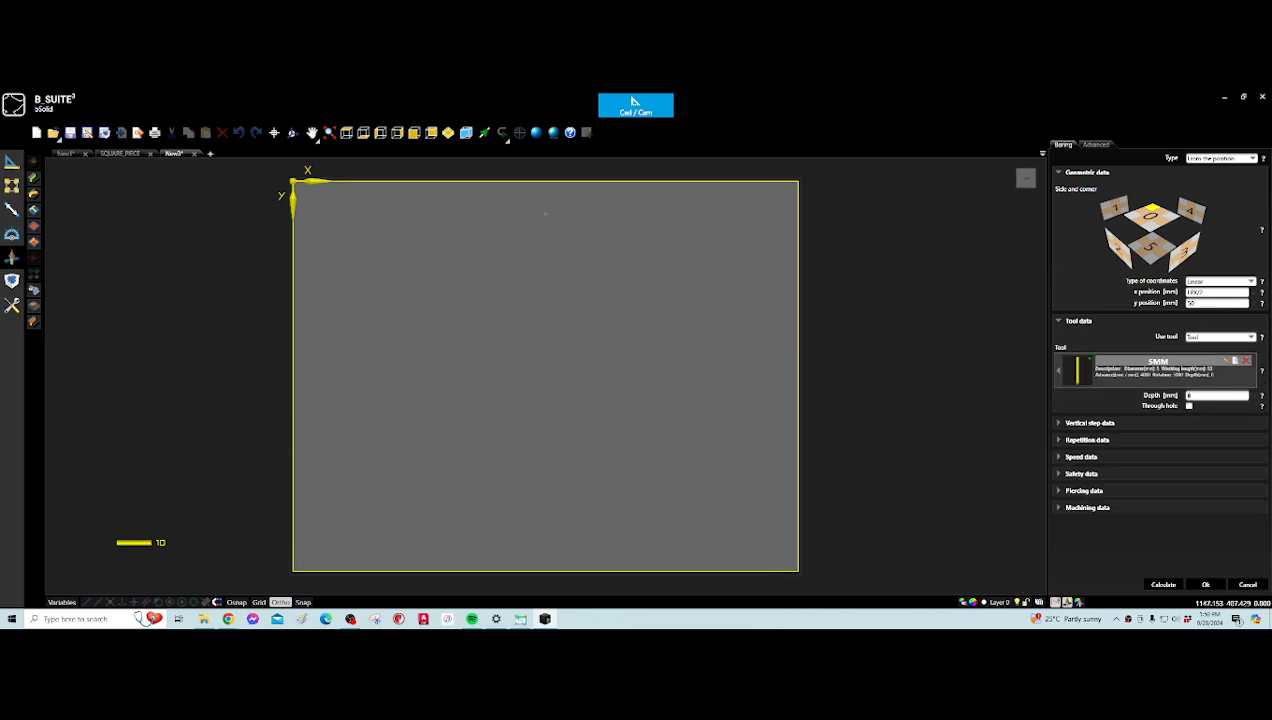
{"action": "type", "text": "12"}
- Give the boring a linear repetition with 3 repetitions from angle 0
{"action": "left_click", "coordinate": [1058, 440]}
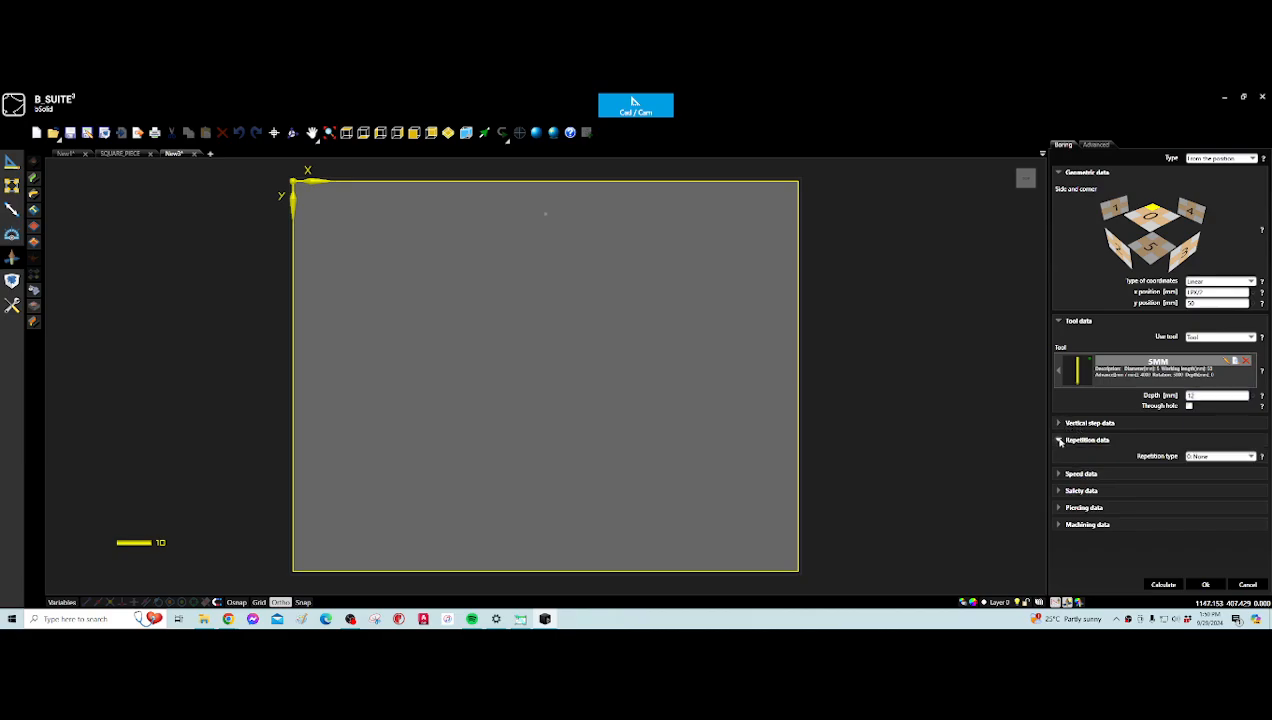
{"action": "left_click", "coordinate": [1251, 456]}
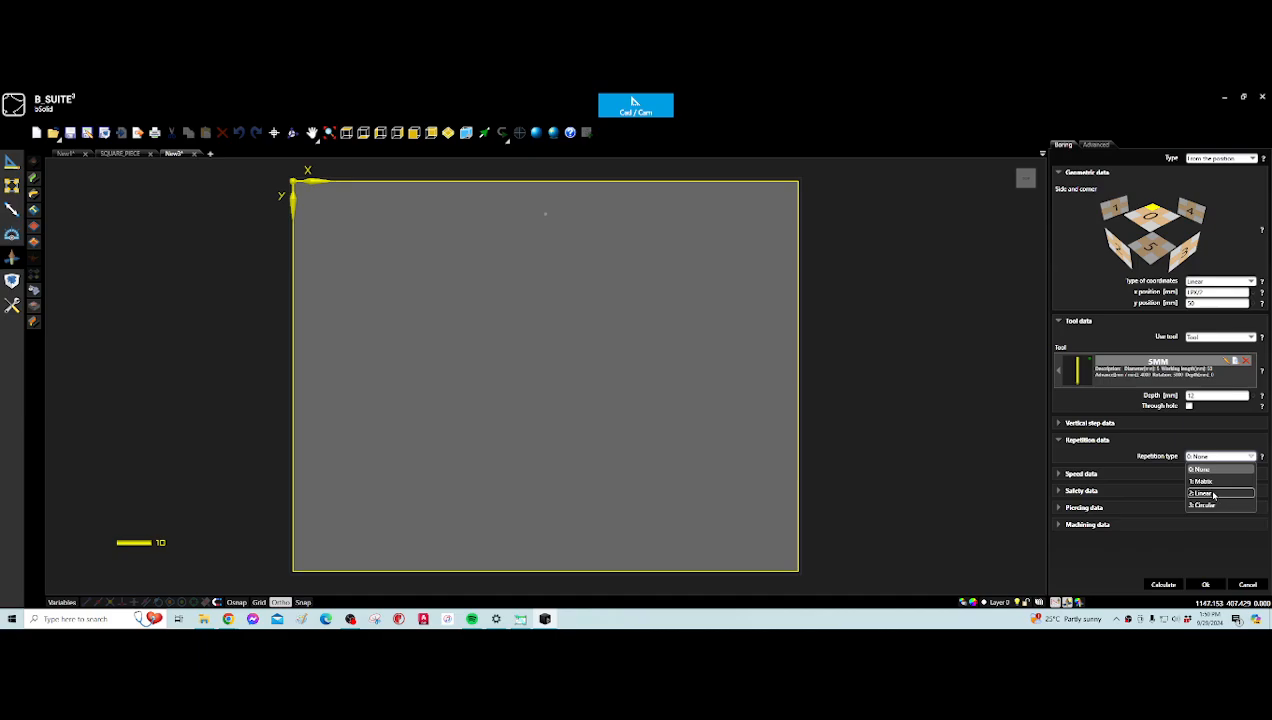
{"action": "left_click", "coordinate": [1212, 494]}
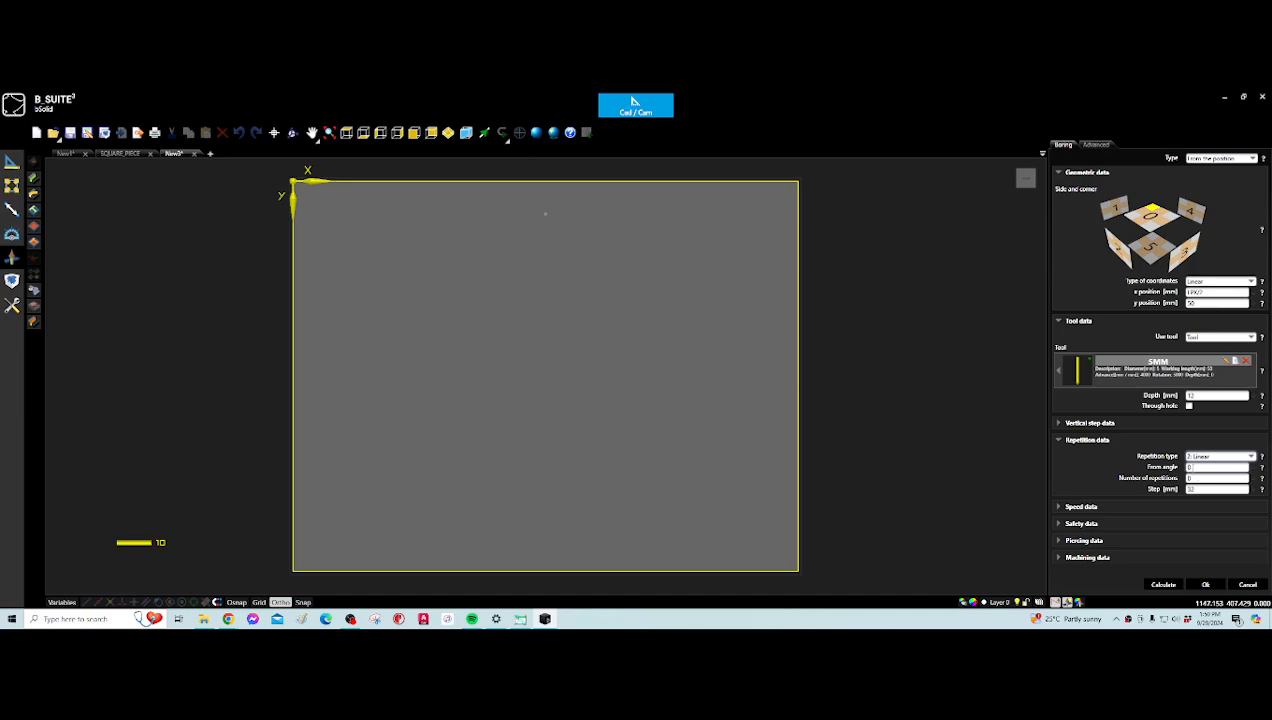
{"action": "key", "text": "Tab"}
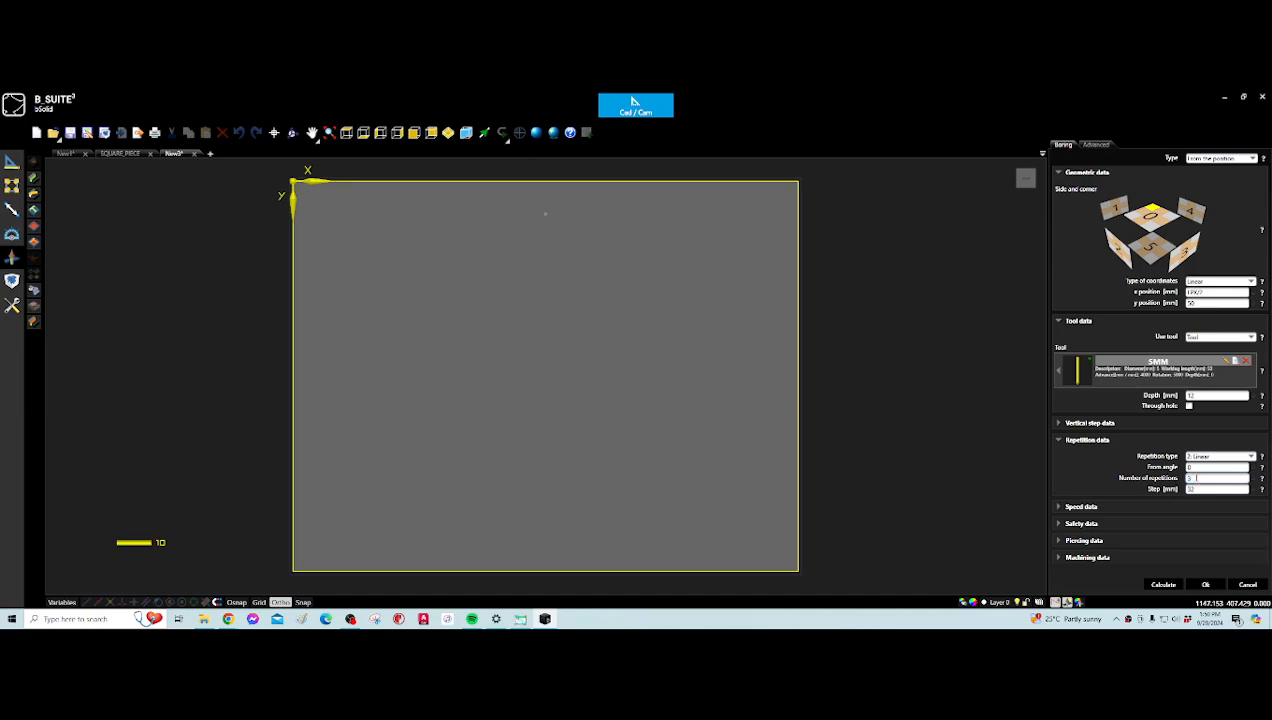
{"action": "left_click", "coordinate": [1205, 467]}
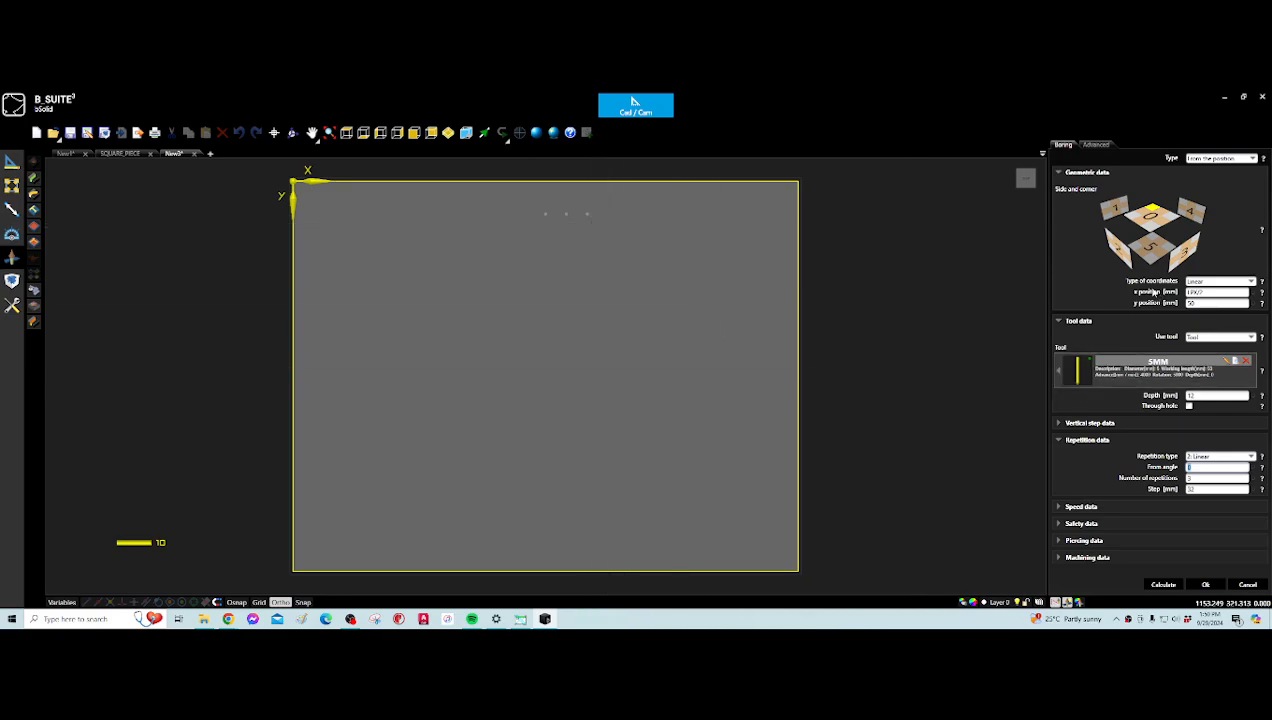
- Apply the boring from all four corners of face 0 and create the operation
{"action": "left_click", "coordinate": [1167, 217]}
{"action": "left_click", "coordinate": [1133, 216]}
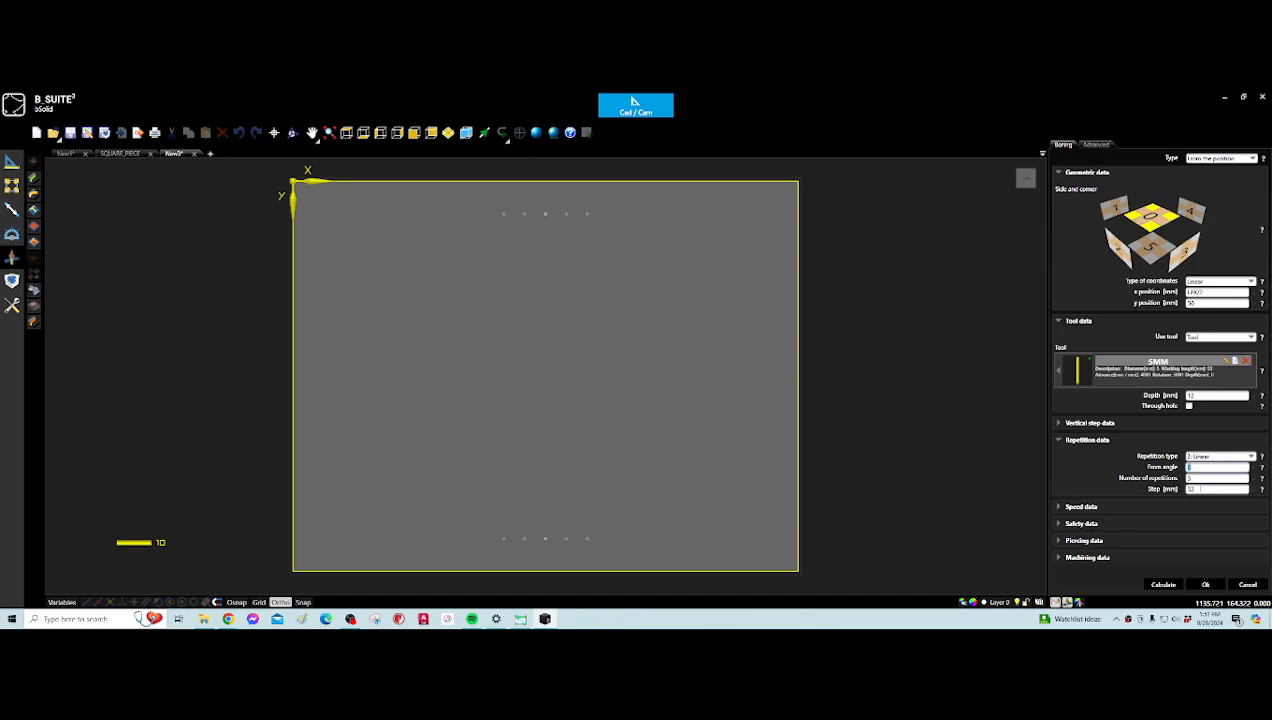
{"action": "left_click", "coordinate": [1197, 490]}
{"action": "left_click", "coordinate": [1205, 585]}
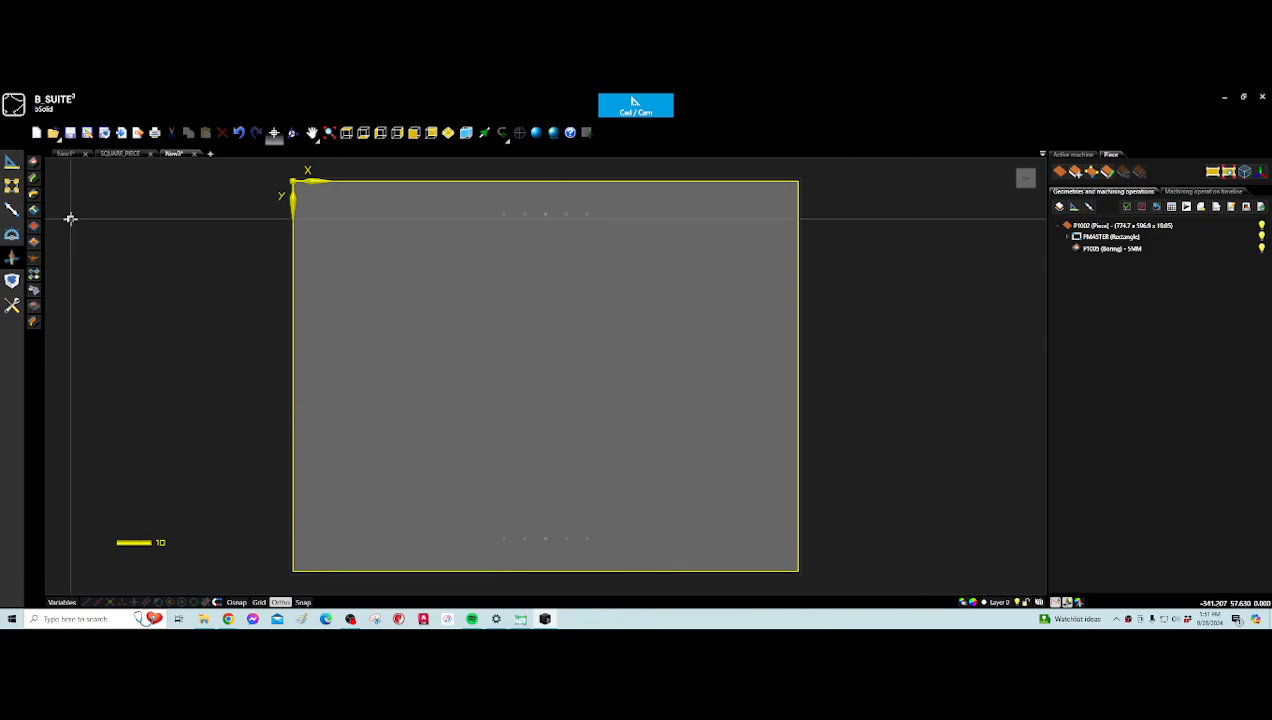
- Start a second boring operation on the top face with its x position at LPZ/2
{"action": "left_click", "coordinate": [35, 162]}
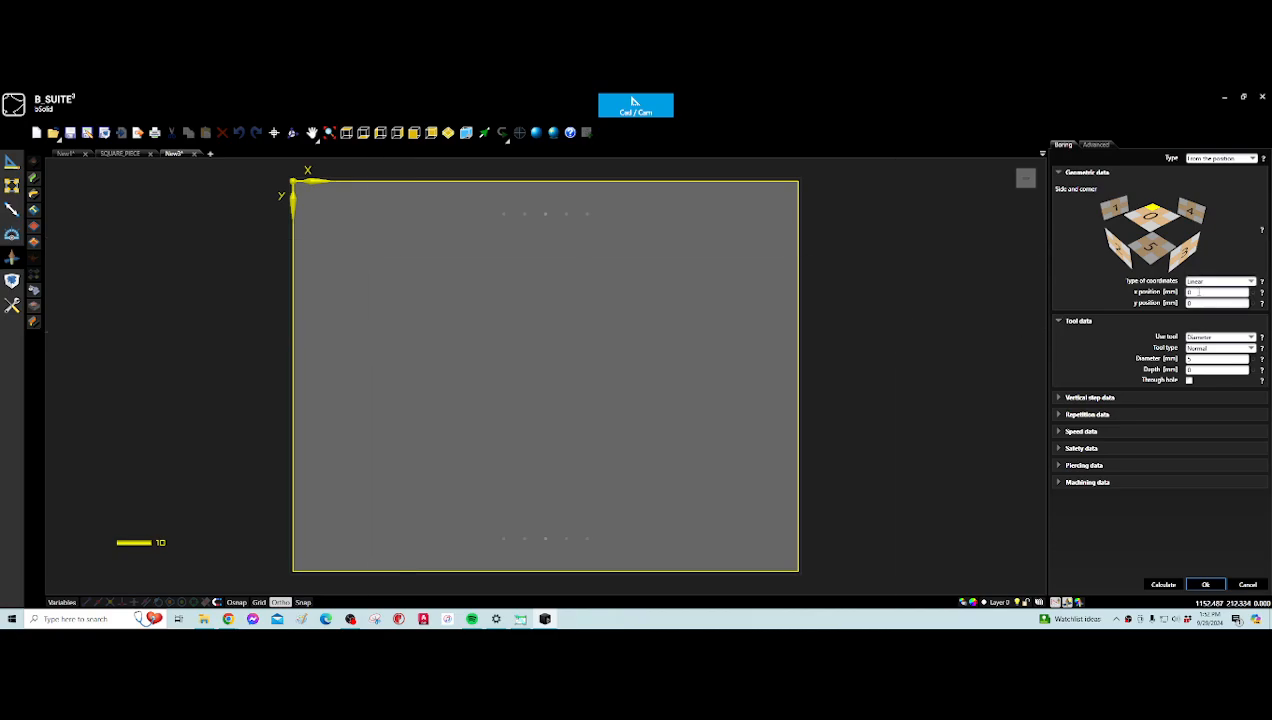
{"action": "left_click", "coordinate": [1199, 292]}
{"action": "type", "text": "lp/2"}
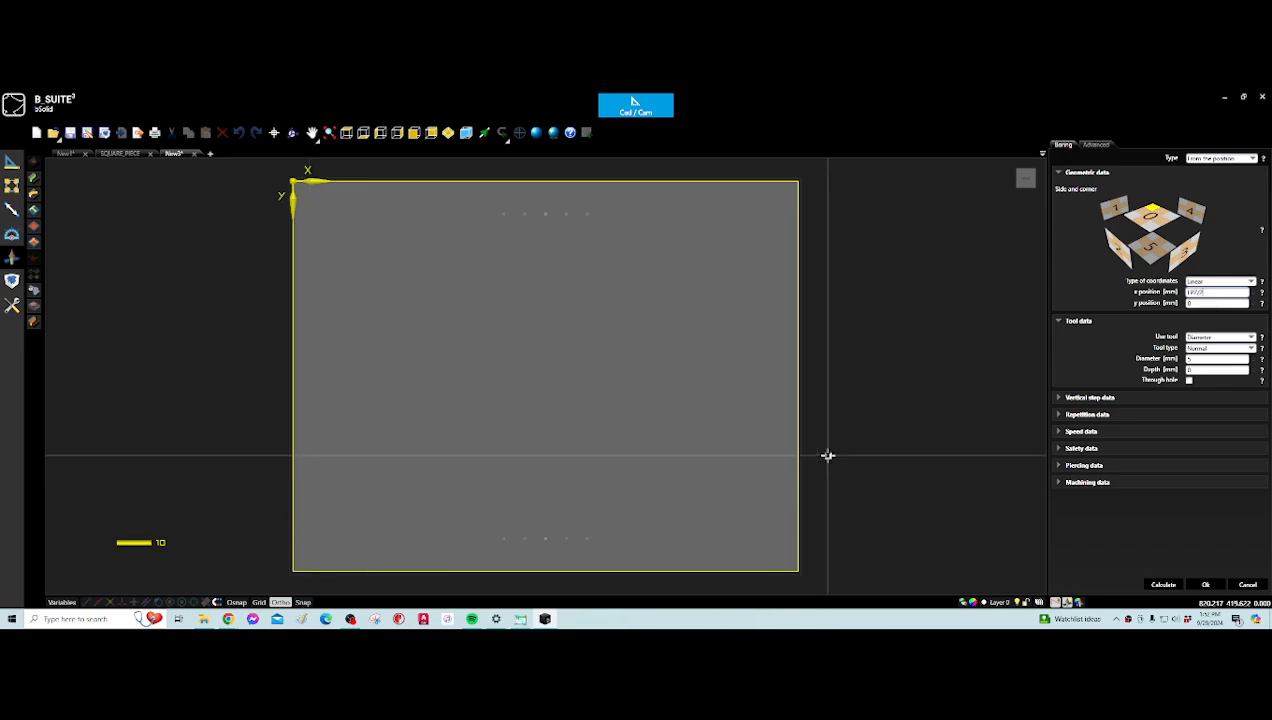
{"action": "left_click", "coordinate": [1220, 338]}
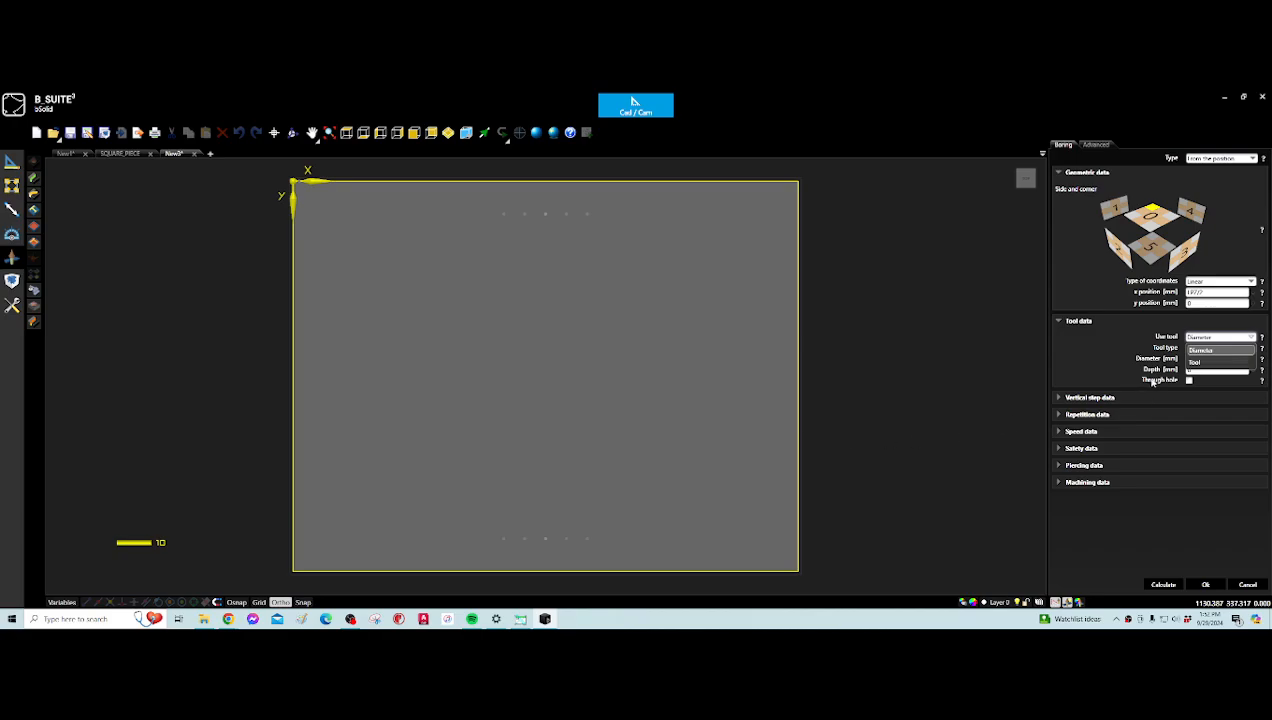
{"action": "left_click", "coordinate": [1219, 350]}
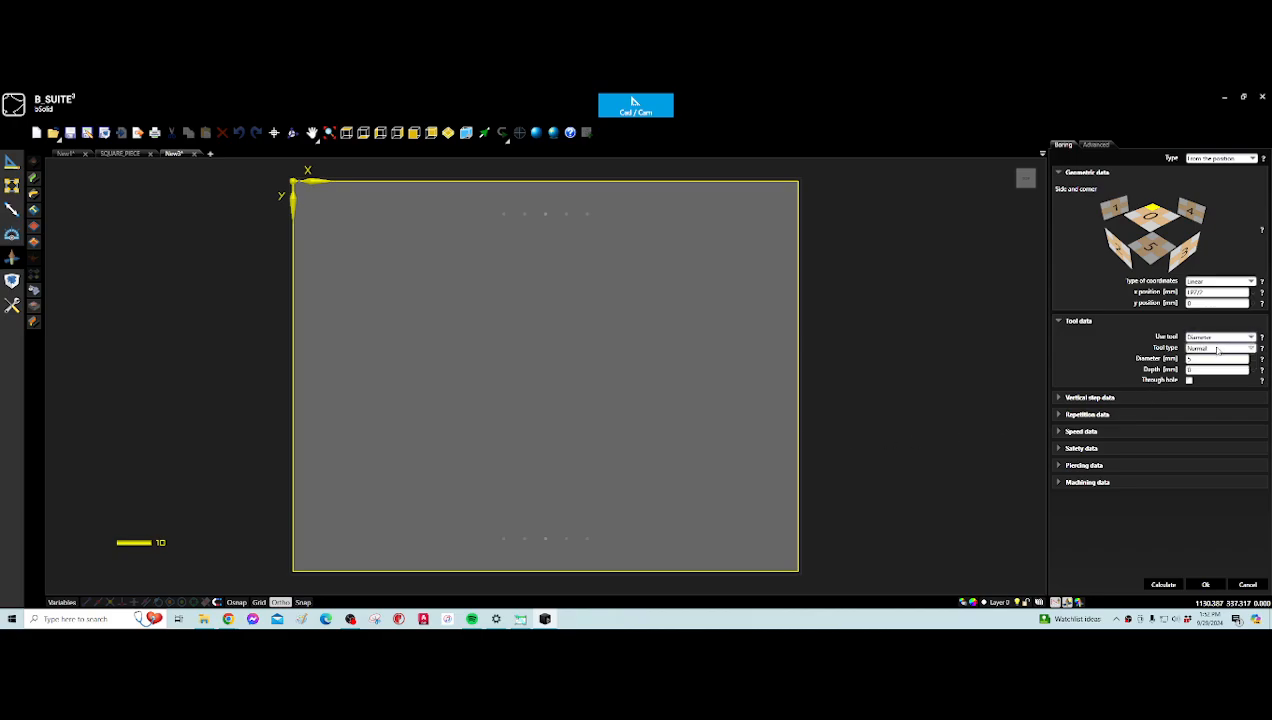
{"action": "left_click", "coordinate": [1217, 348]}
{"action": "left_click", "coordinate": [1210, 360]}
{"action": "double_click", "coordinate": [1197, 369]}
{"action": "double_click", "coordinate": [1196, 360]}
- Assign the 3X2MM drill to the second boring and set its depth to LPZ
{"action": "left_click", "coordinate": [1246, 337]}
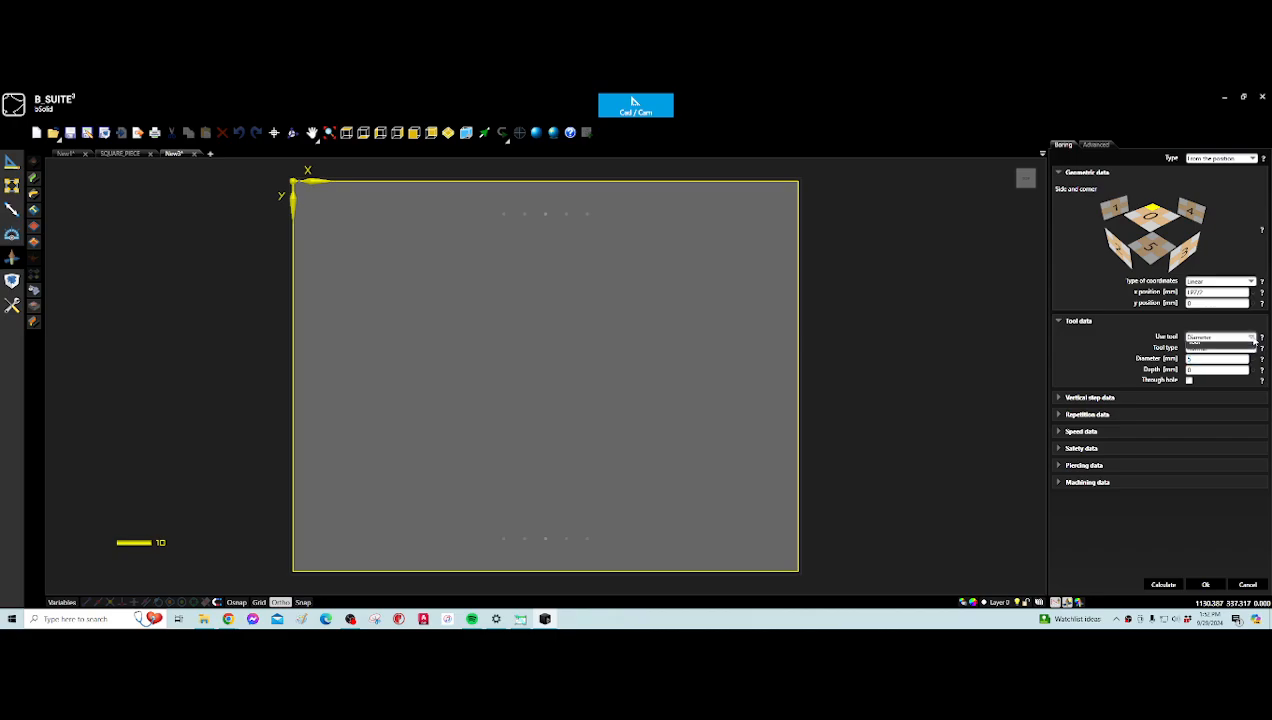
{"action": "left_click", "coordinate": [1209, 361]}
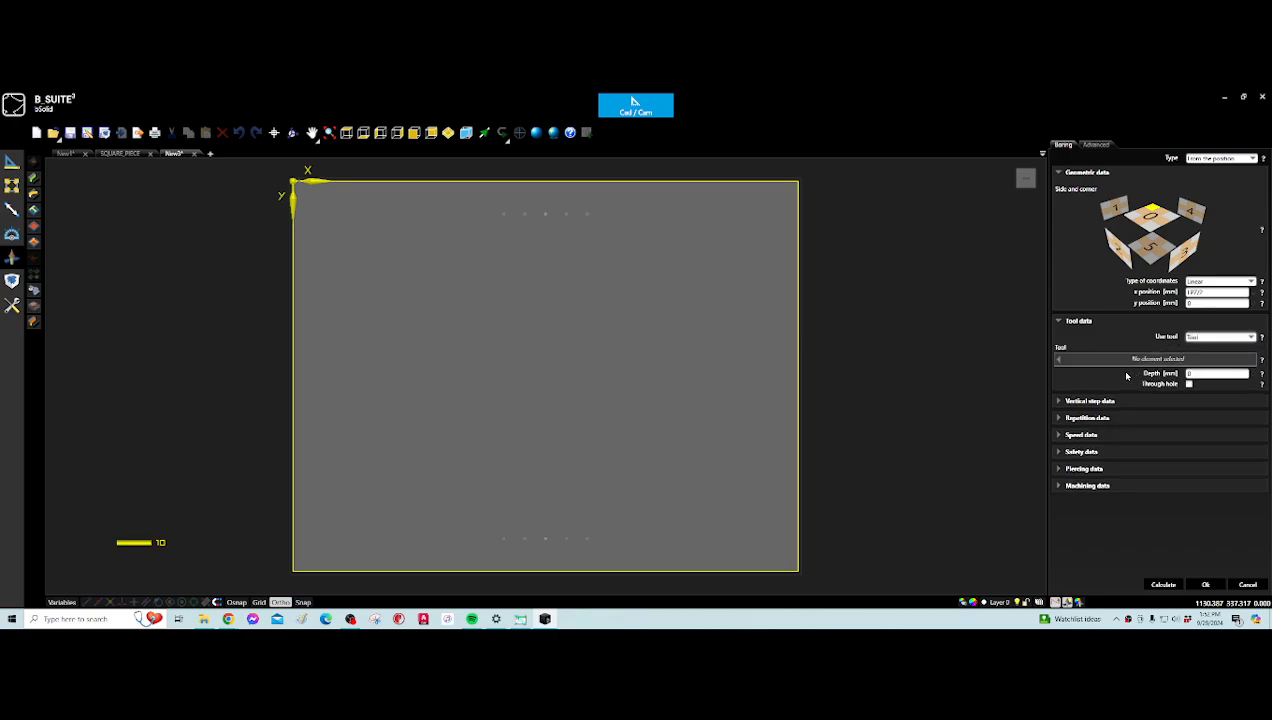
{"action": "left_click", "coordinate": [1062, 362]}
{"action": "mouse_move", "coordinate": [932, 470]}
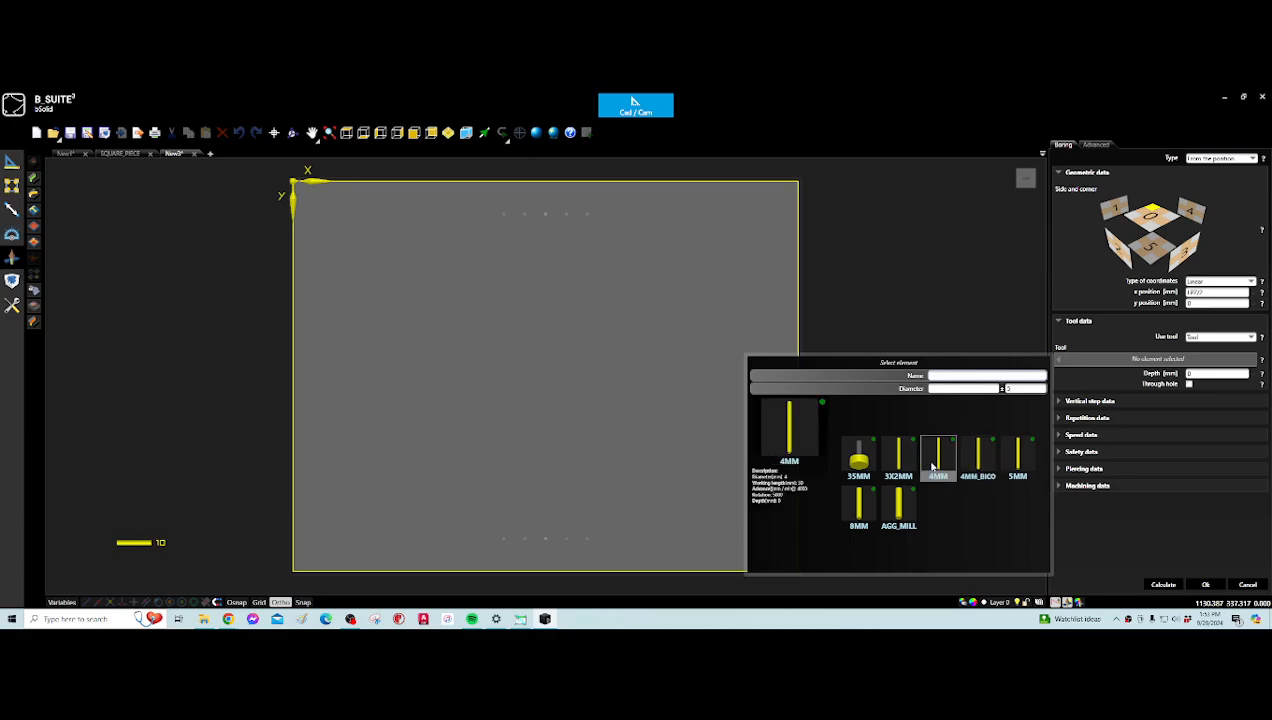
{"action": "left_click", "coordinate": [897, 458]}
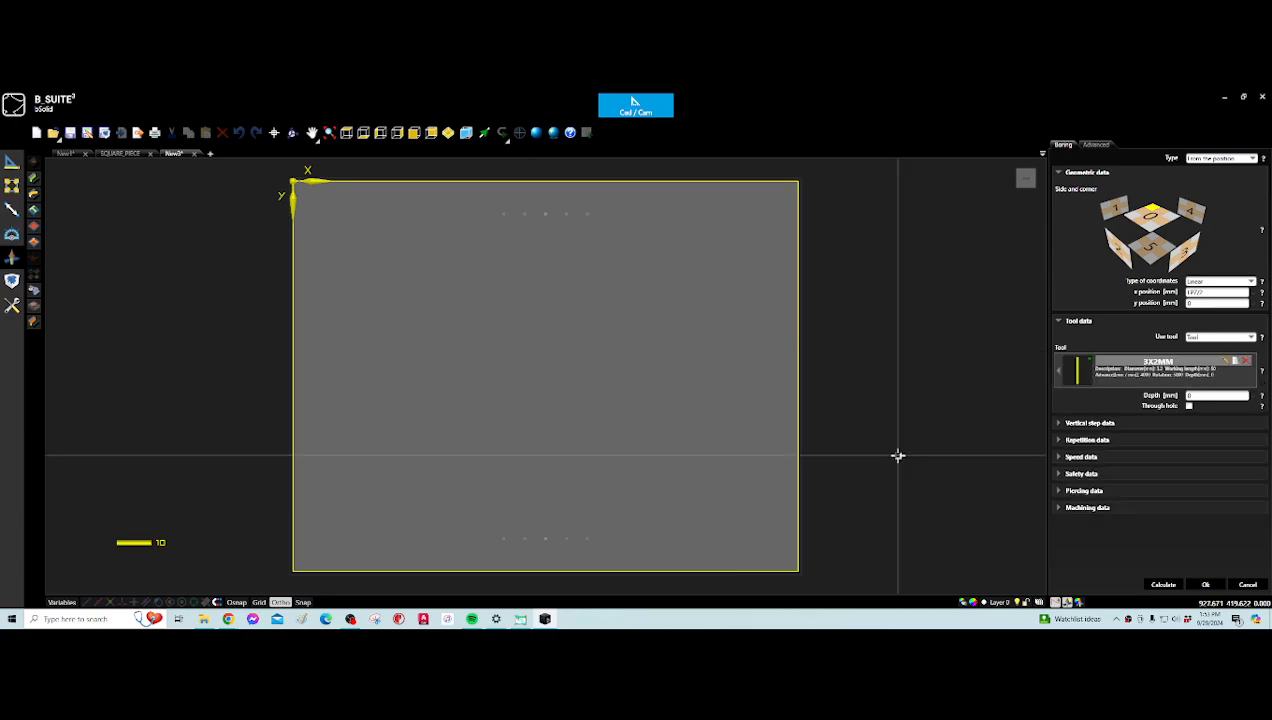
{"action": "left_click", "coordinate": [1180, 396]}
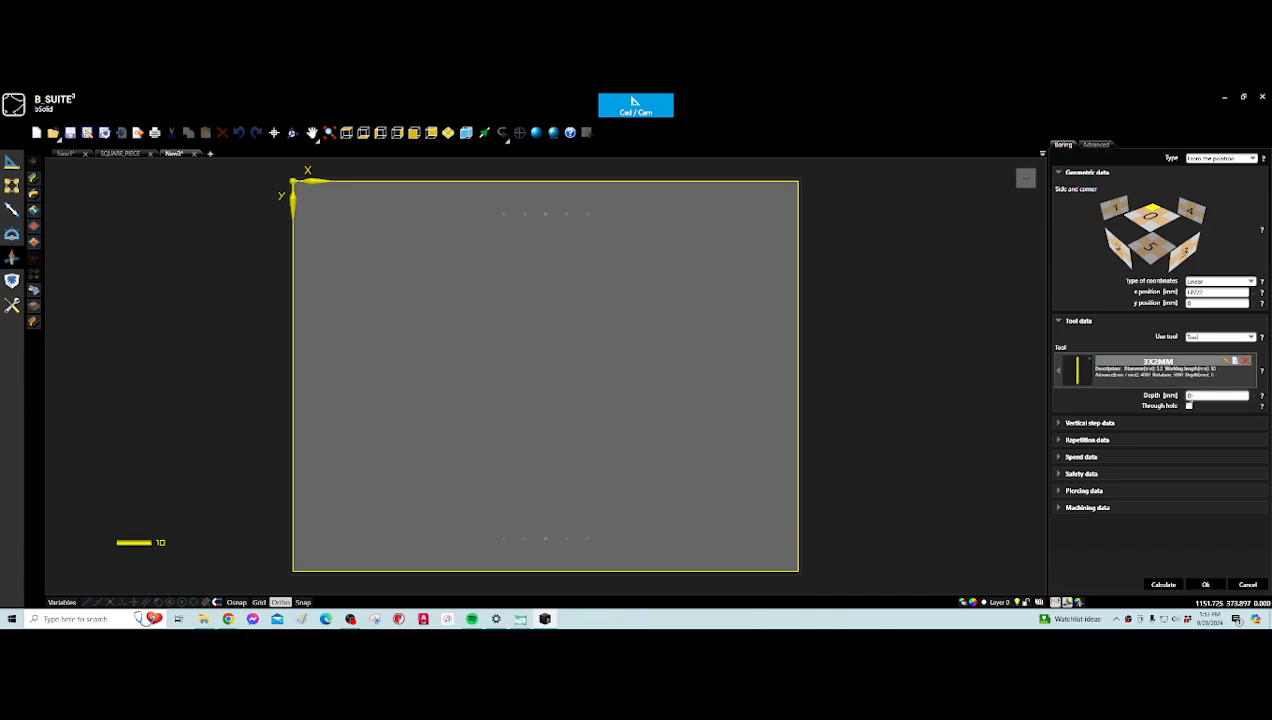
{"action": "double_click", "coordinate": [1194, 397]}
{"action": "type", "text": "8"}
{"action": "key", "text": "BackSpace"}
{"action": "type", "text": "18"}
- Give the second boring a linear repetition of 4 from angle 90 and set its y position to 50 mm
{"action": "left_click", "coordinate": [1066, 440]}
{"action": "left_click", "coordinate": [1217, 457]}
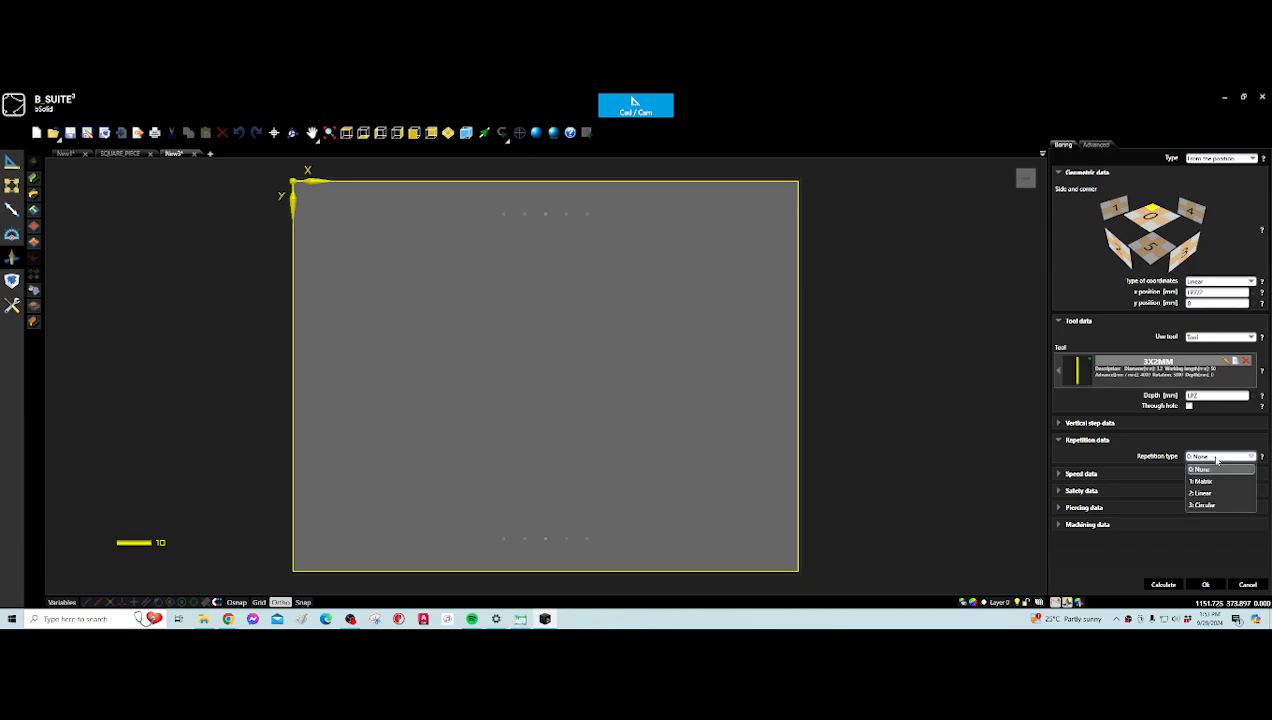
{"action": "left_click", "coordinate": [1199, 493]}
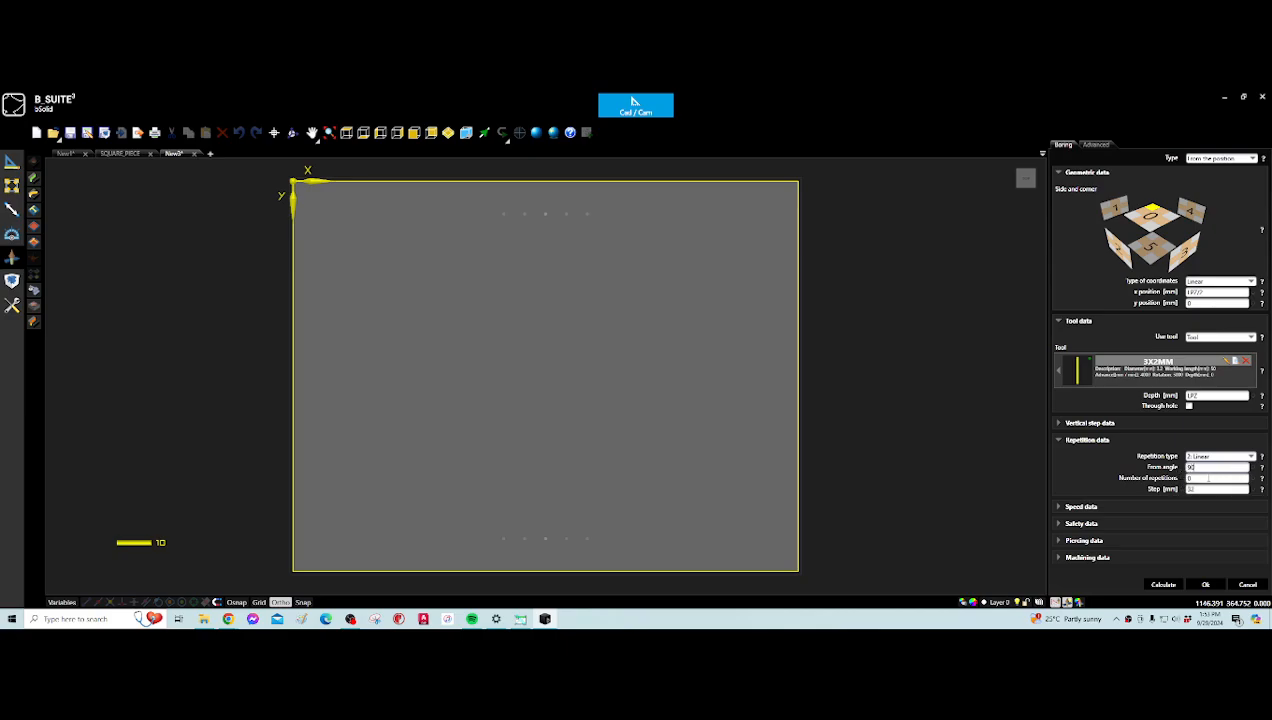
{"action": "left_click", "coordinate": [1191, 478]}
{"action": "double_click", "coordinate": [1194, 489]}
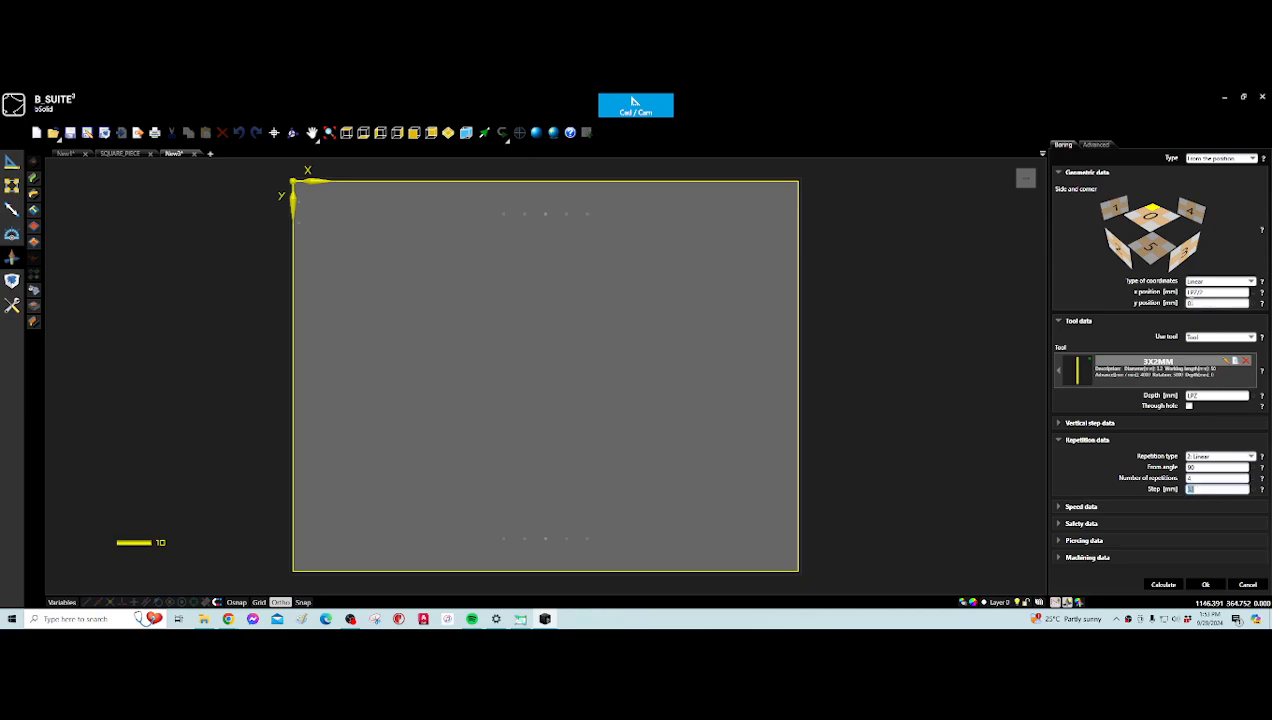
{"action": "double_click", "coordinate": [1190, 303]}
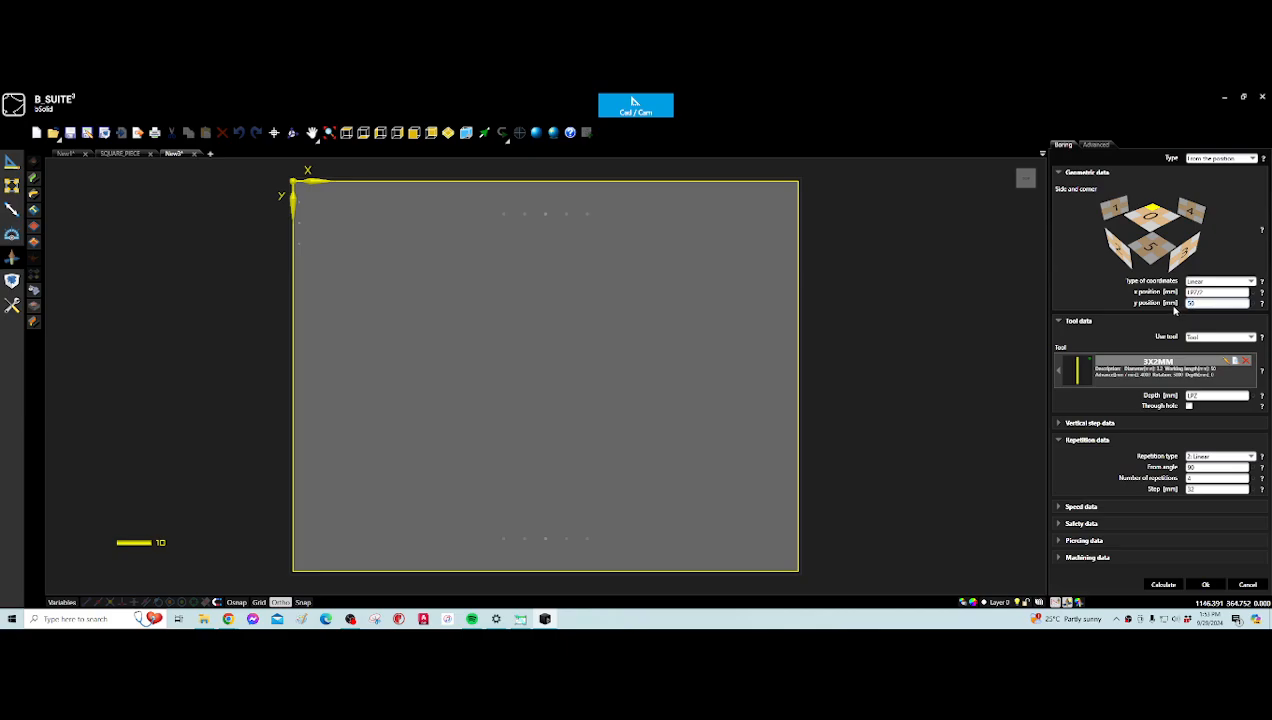
- Set the repetition step to (LPY-100)/3 and create the second boring operation
{"action": "double_click", "coordinate": [1192, 489]}
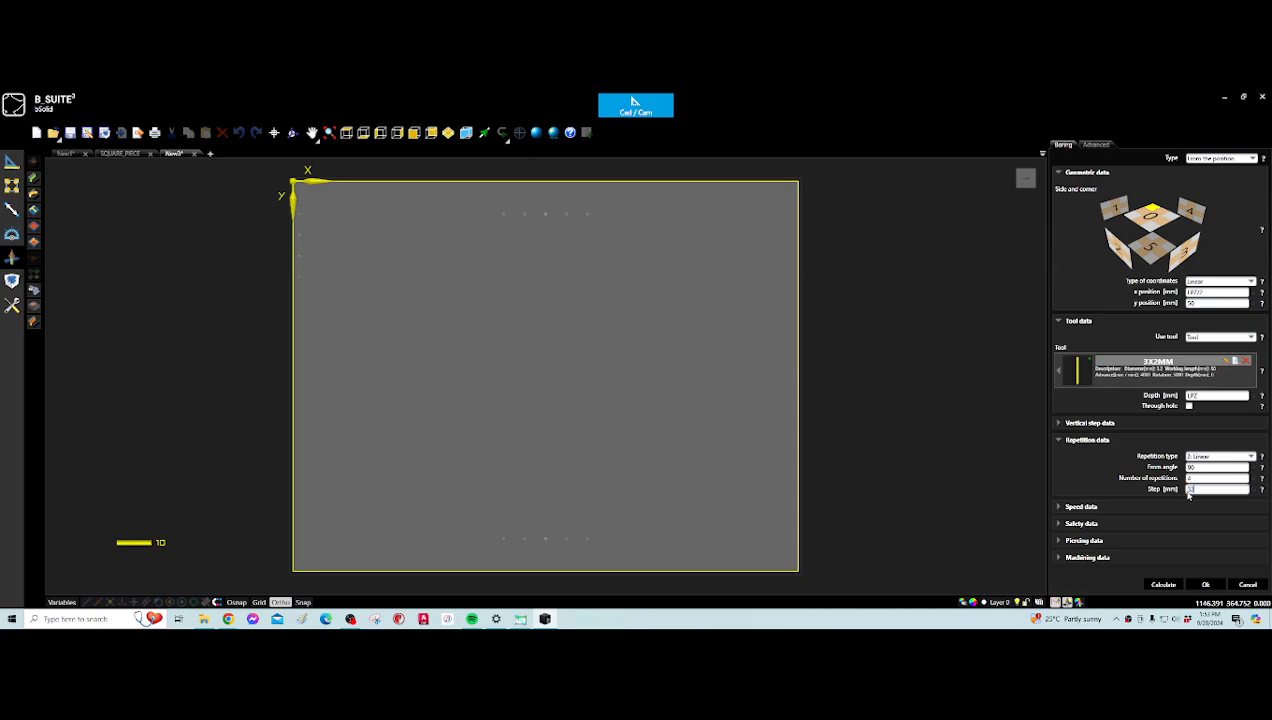
{"action": "type", "text": "1"}
{"action": "type", "text": "10"}
{"action": "type", "text": "("}
{"action": "double_click", "coordinate": [1211, 478]}
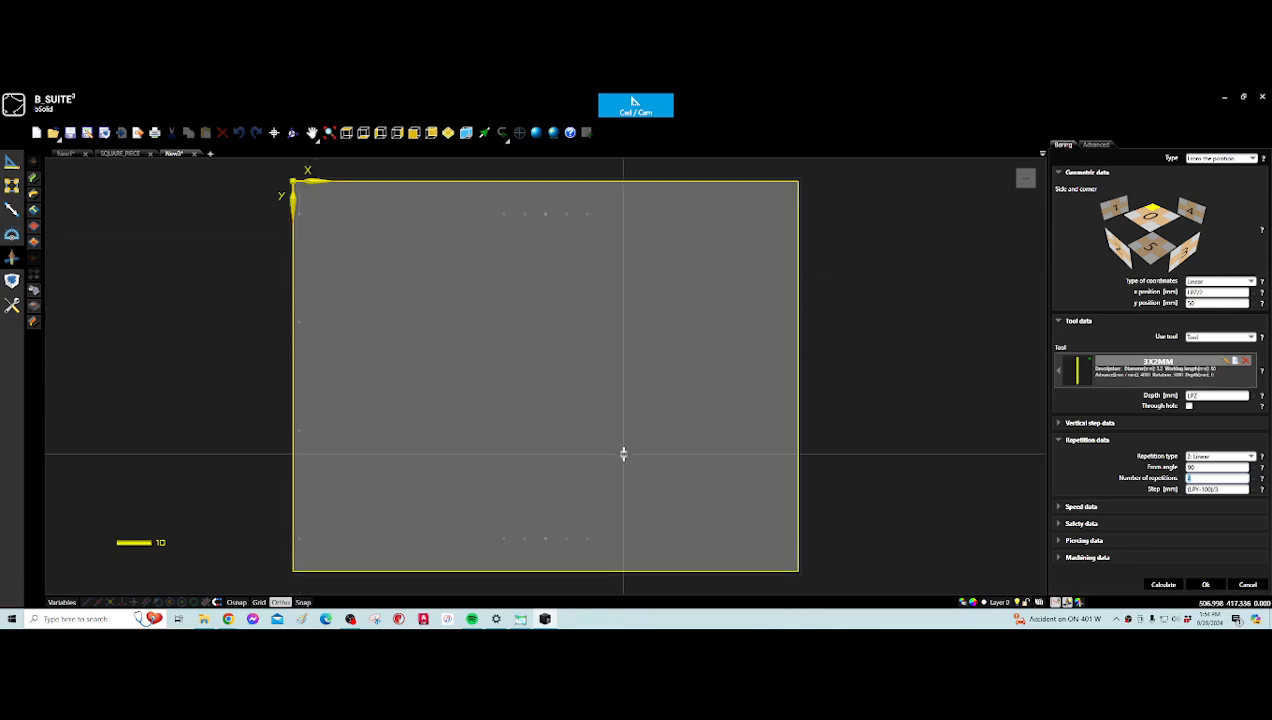
{"action": "left_click", "coordinate": [1207, 585]}
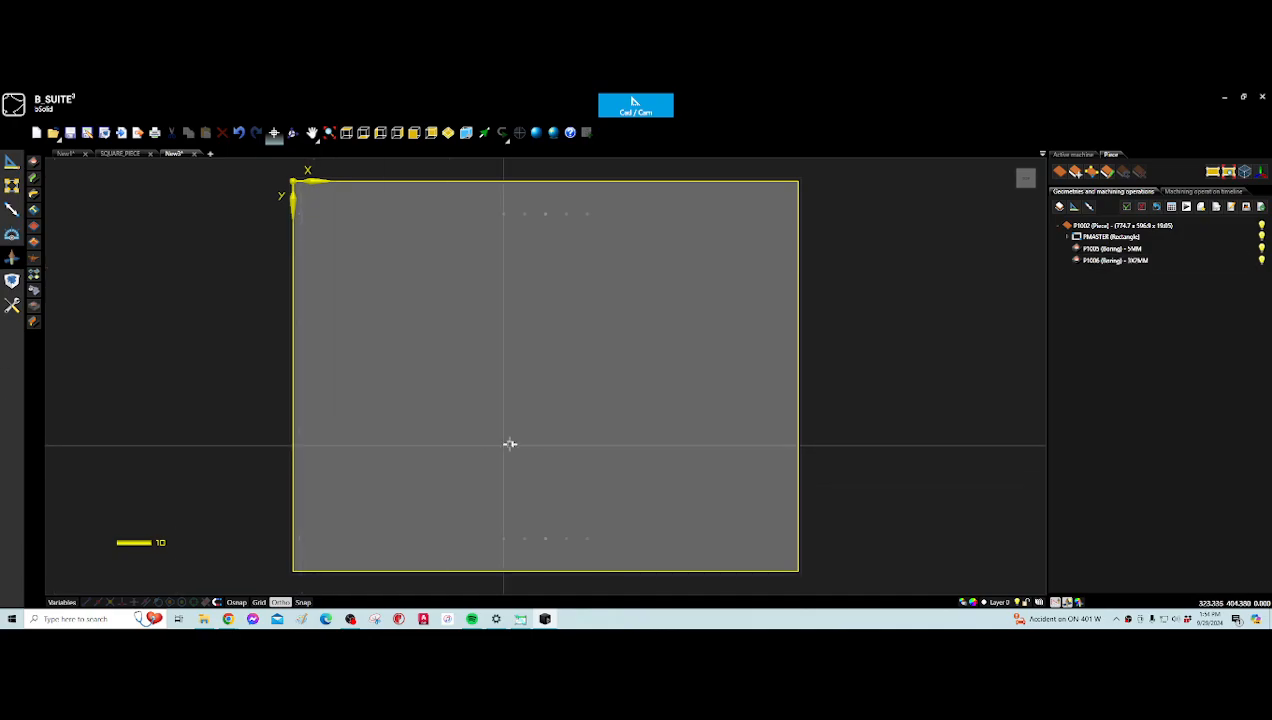
- Reopen the 3X2MM boring to review its settings and close it without changes
{"action": "left_click", "coordinate": [1131, 261]}
{"action": "double_click", "coordinate": [1131, 261]}
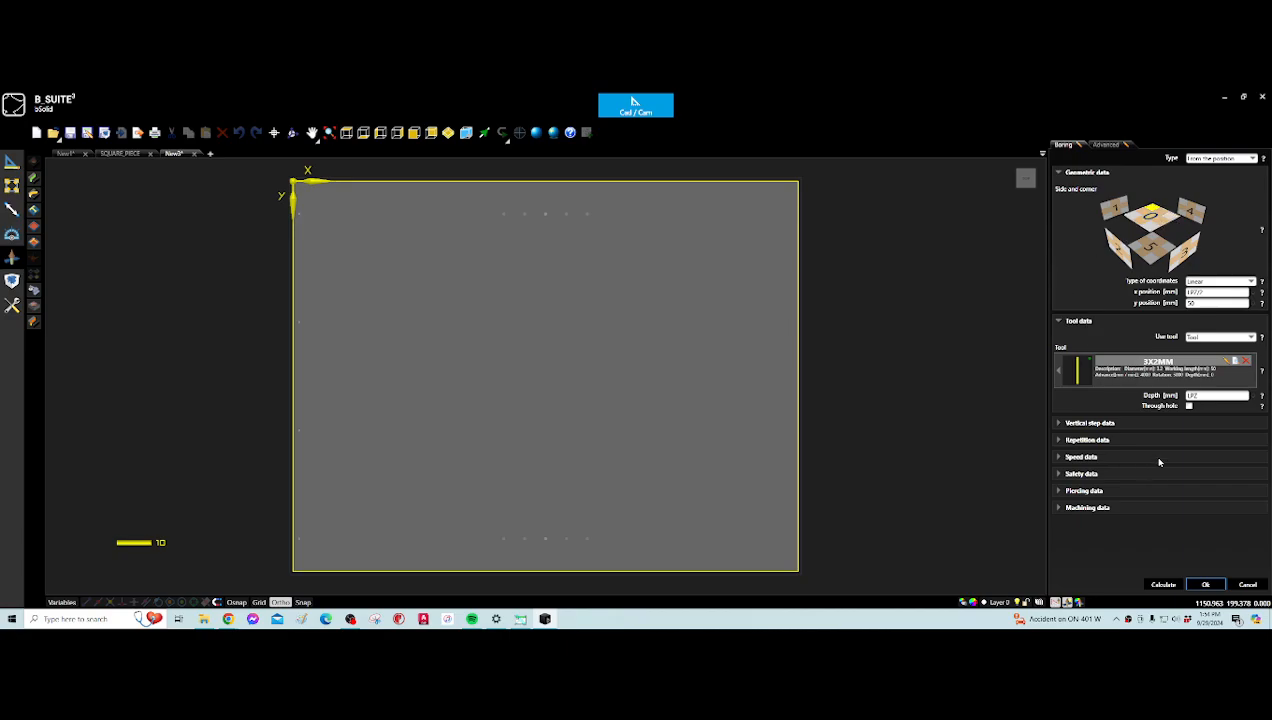
{"action": "left_click", "coordinate": [1248, 586]}
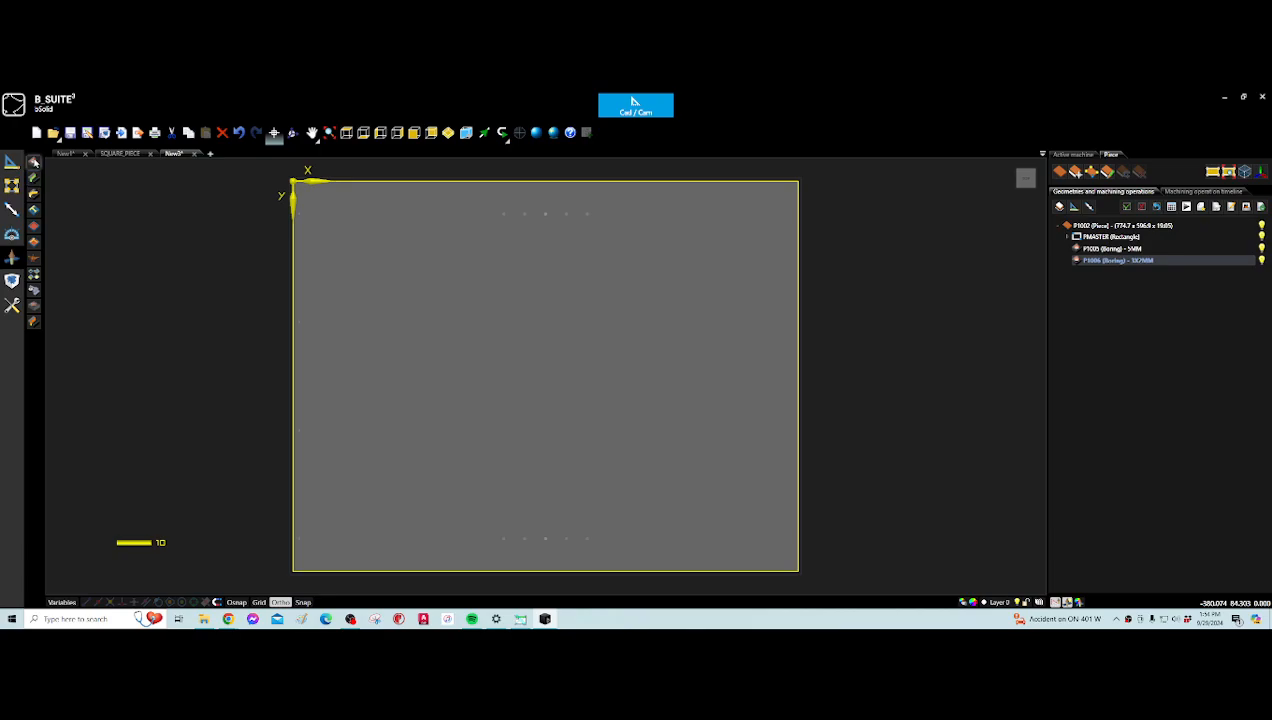
- Start a third boring operation and try out different reference corners of face 0 against the piece
{"action": "left_click", "coordinate": [33, 162]}
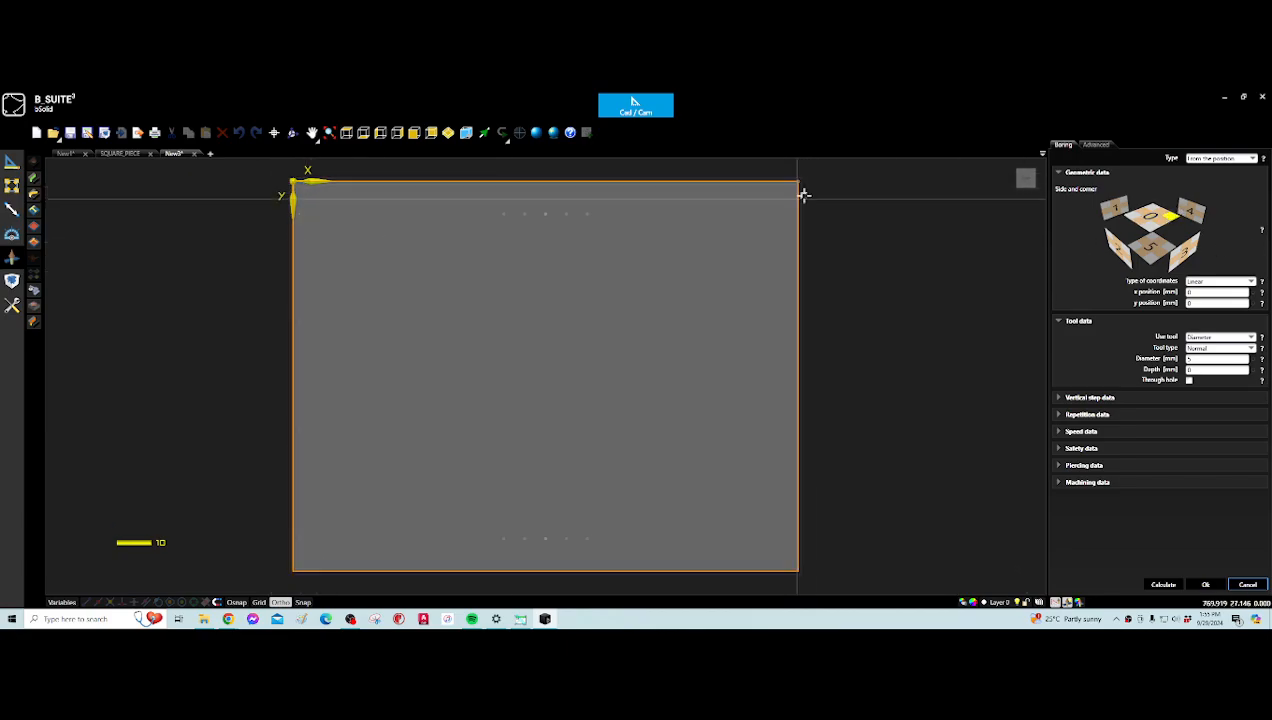
{"action": "scroll", "coordinate": [799, 187], "scroll_direction": "up", "scroll_amount": 3}
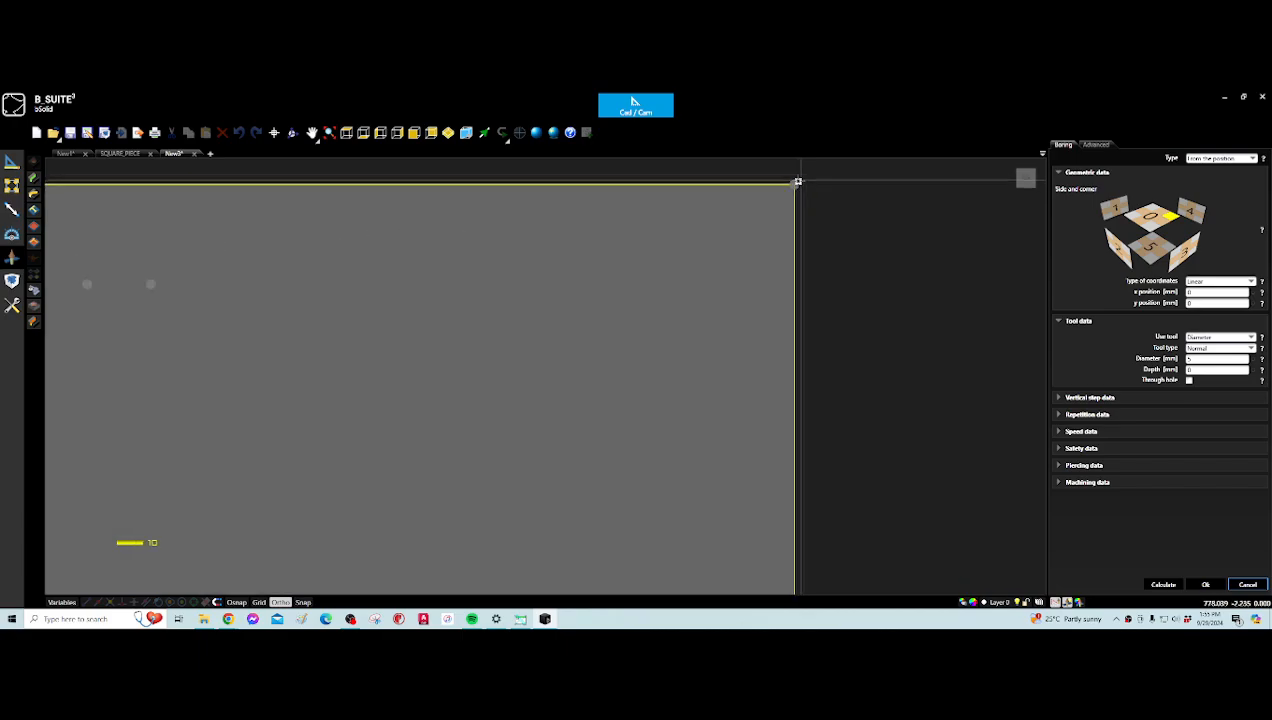
{"action": "scroll", "coordinate": [797, 186], "scroll_direction": "down", "scroll_amount": 3}
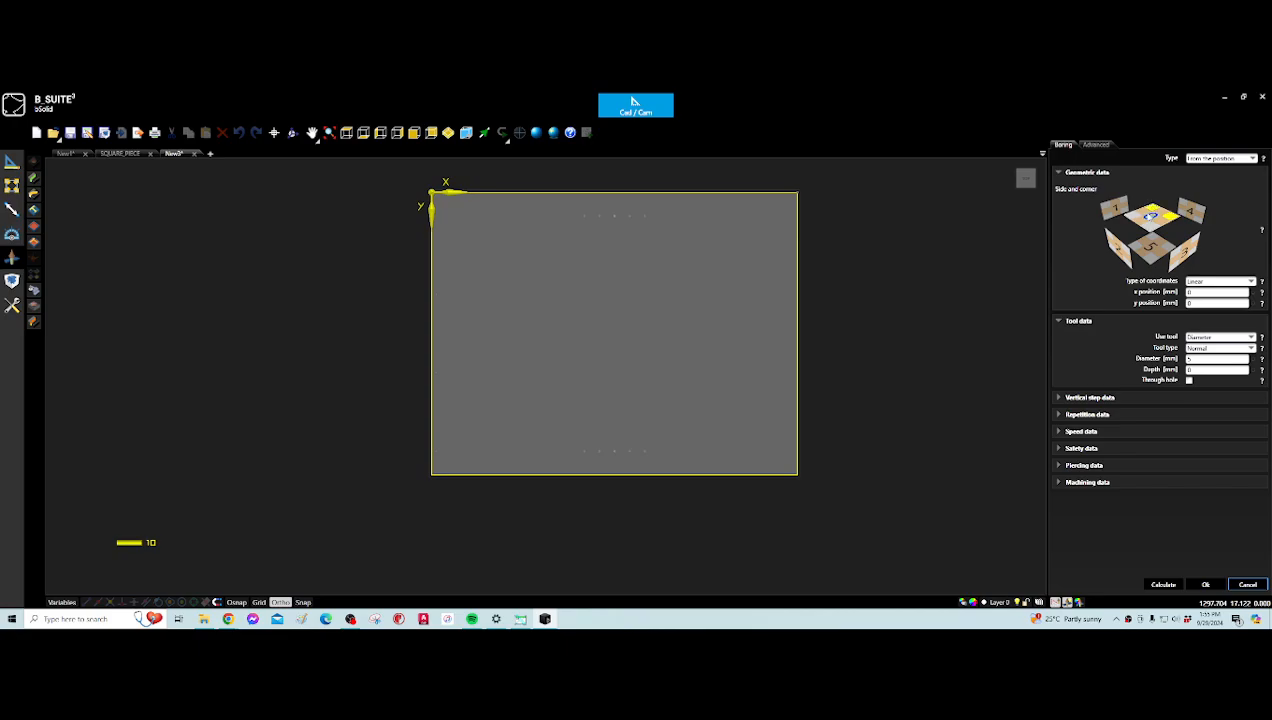
{"action": "left_click", "coordinate": [1168, 218]}
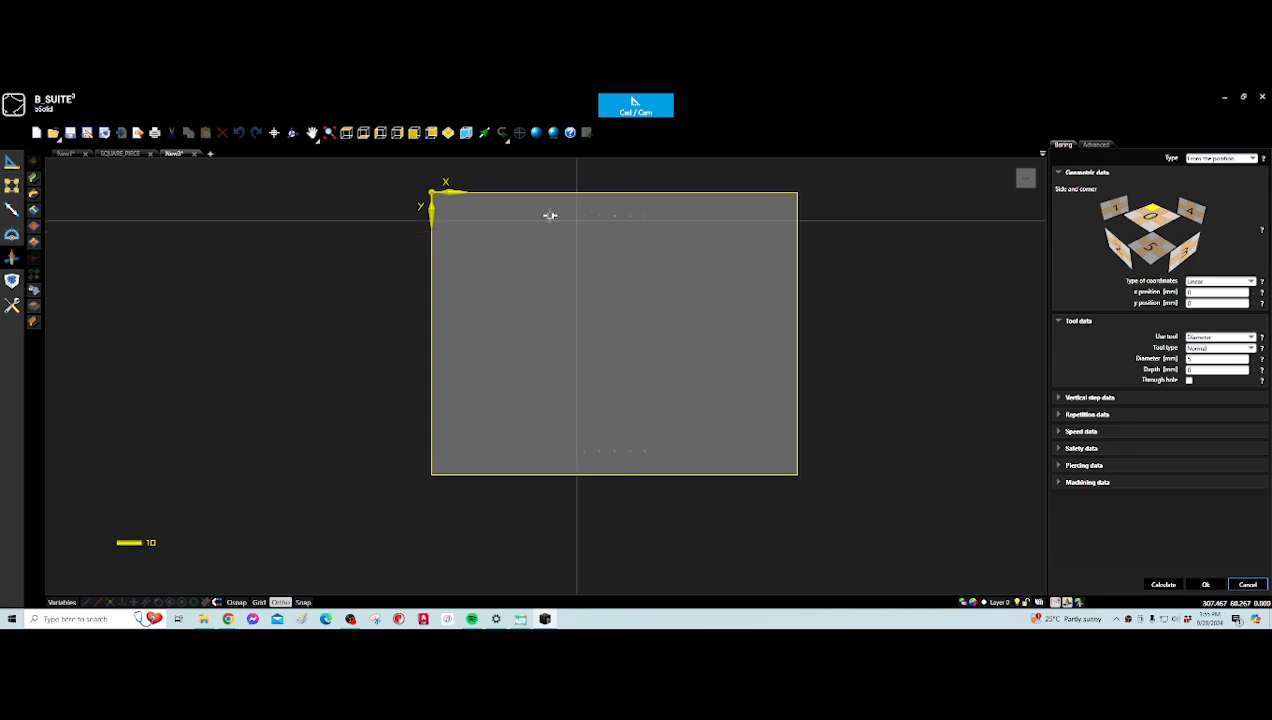
{"action": "scroll", "coordinate": [430, 186], "scroll_direction": "up", "scroll_amount": 4}
{"action": "scroll", "coordinate": [471, 187], "scroll_direction": "down", "scroll_amount": 5}
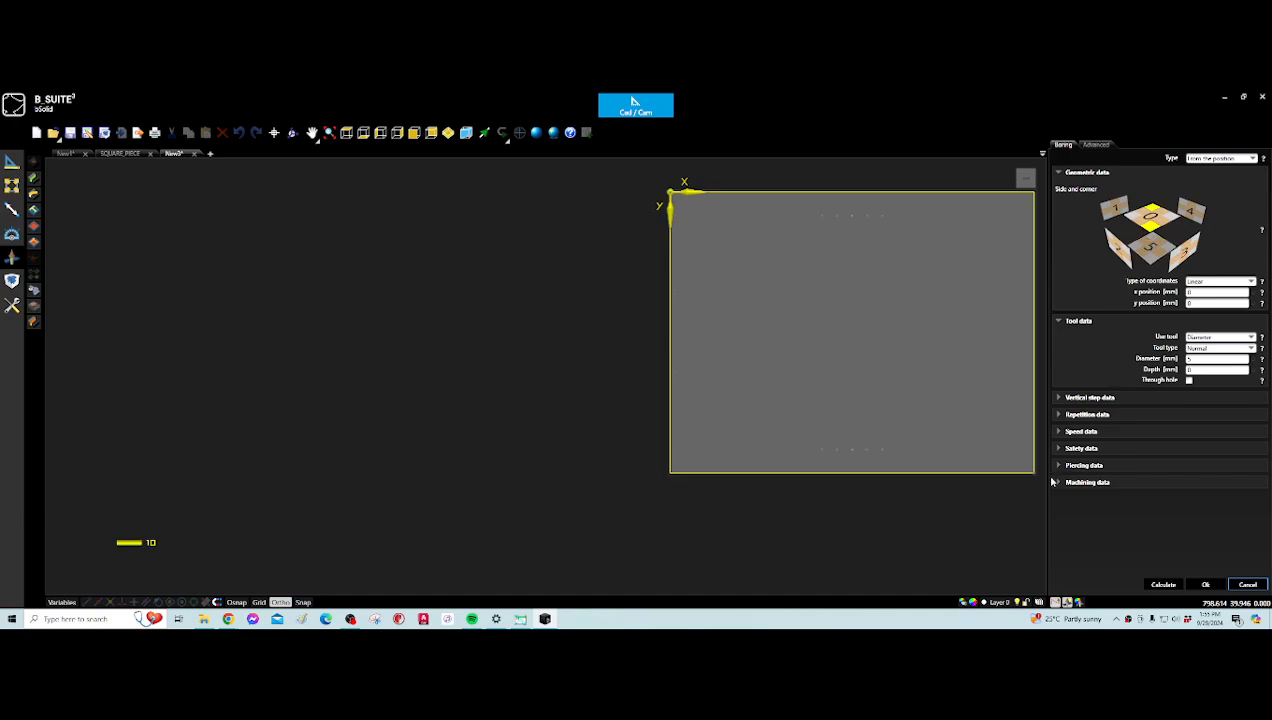
{"action": "scroll", "coordinate": [1033, 470], "scroll_direction": "up", "scroll_amount": 5}
{"action": "scroll", "coordinate": [1035, 455], "scroll_direction": "down", "scroll_amount": 8}
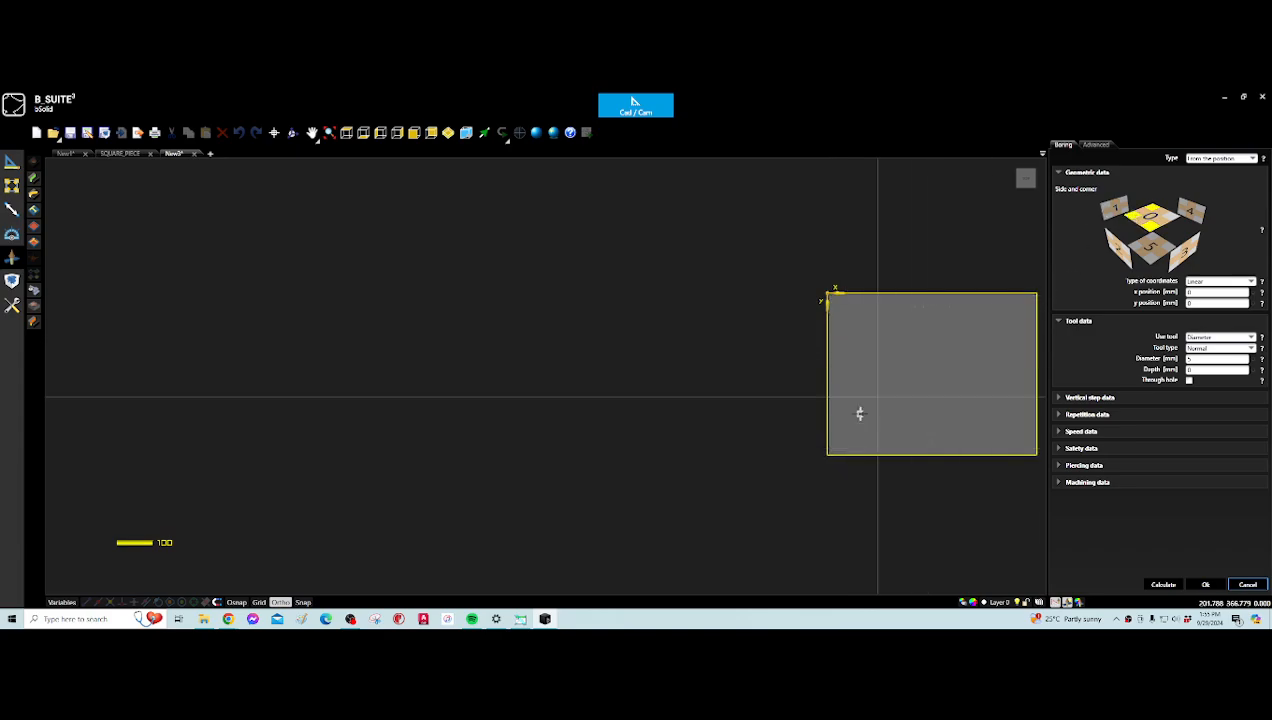
{"action": "scroll", "coordinate": [828, 455], "scroll_direction": "up", "scroll_amount": 8}
{"action": "scroll", "coordinate": [810, 443], "scroll_direction": "down", "scroll_amount": 8}
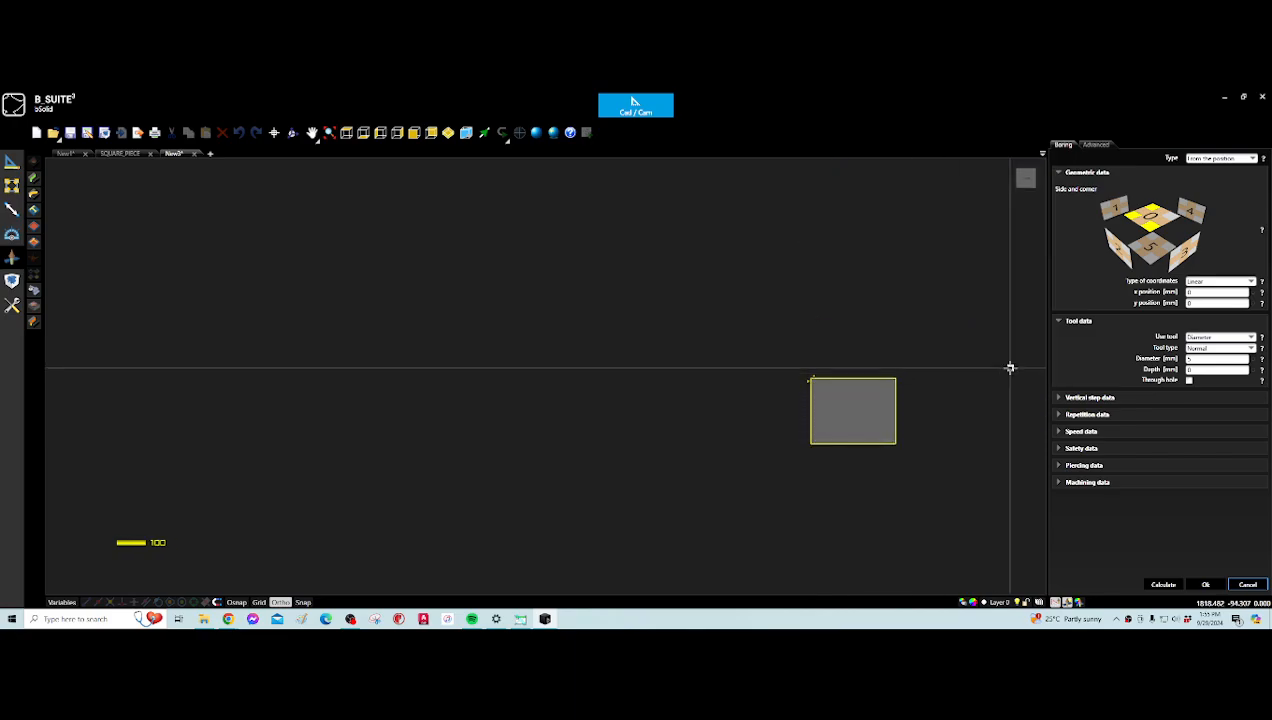
- Reference the third boring from the piece's upper-right corner on face 0, with x position LPZ/2 and y position 50 mm
{"action": "left_click", "coordinate": [1168, 223]}
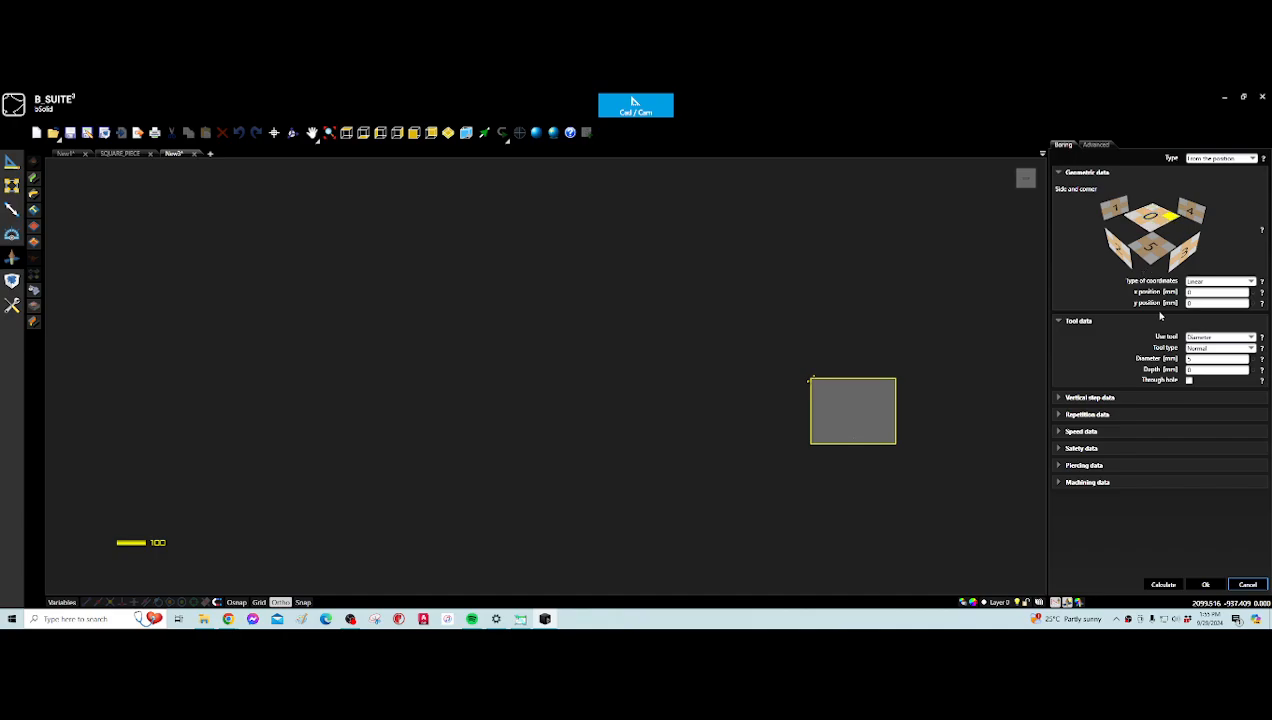
{"action": "left_click", "coordinate": [1194, 293]}
{"action": "left_click", "coordinate": [1212, 302]}
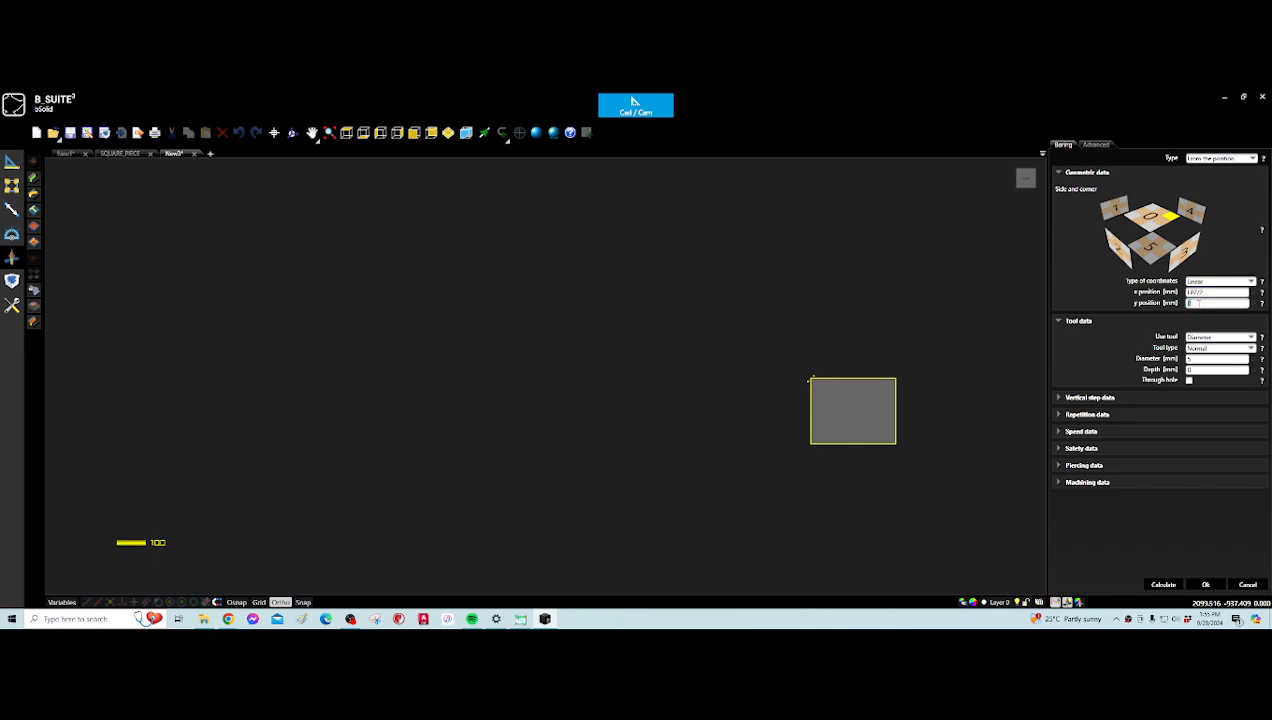
{"action": "scroll", "coordinate": [903, 386], "scroll_direction": "up", "scroll_amount": 5}
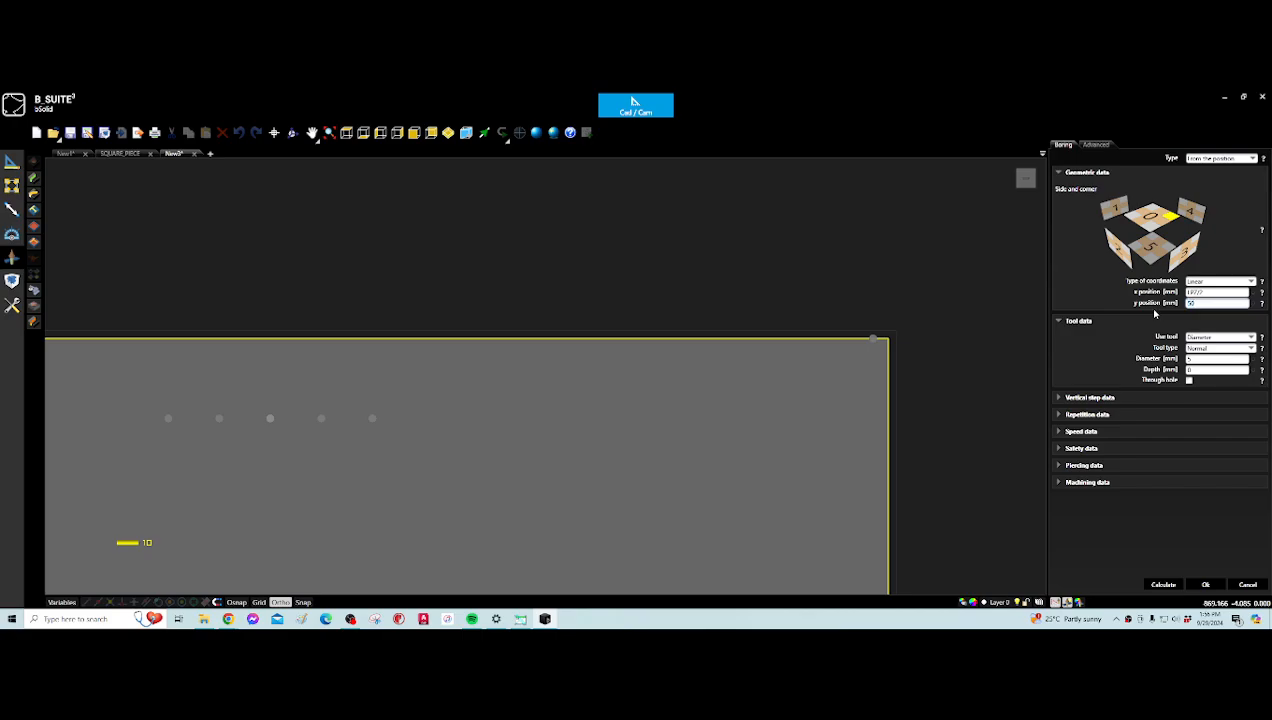
{"action": "left_click", "coordinate": [1206, 293]}
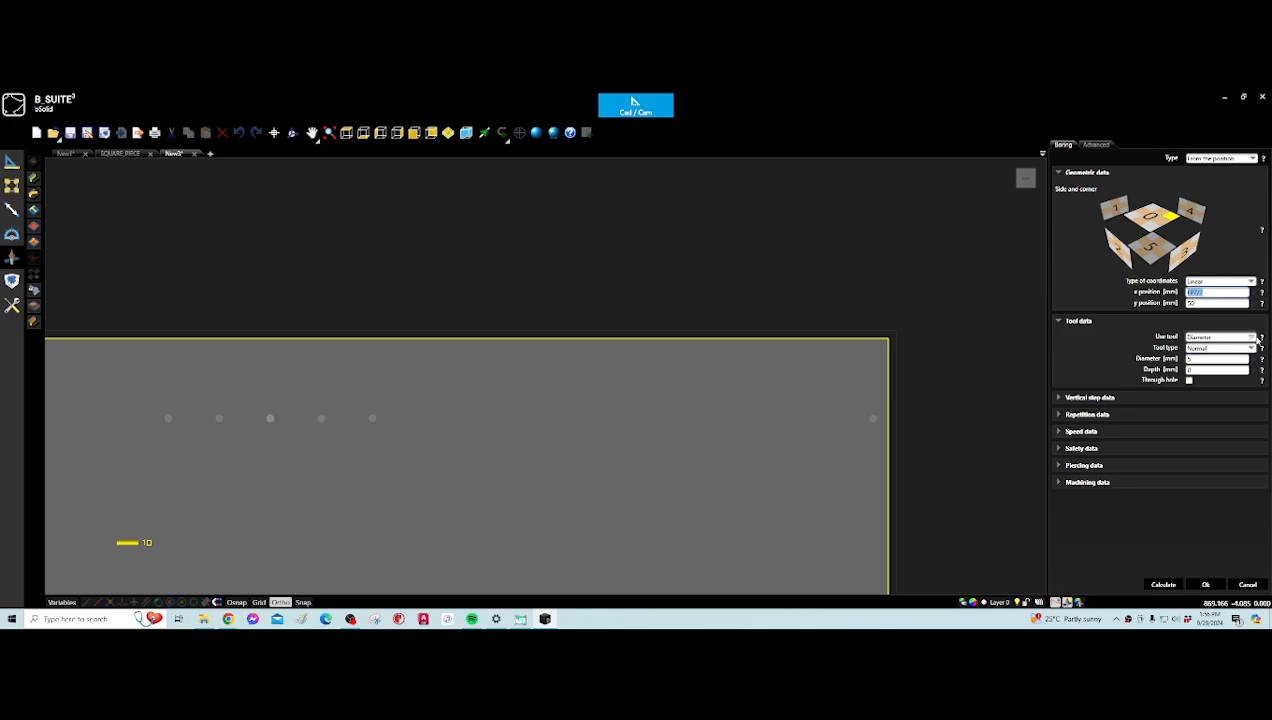
- Assign the 3X2MM drill to the third boring with a depth of LPZ
{"action": "left_click", "coordinate": [1220, 337]}
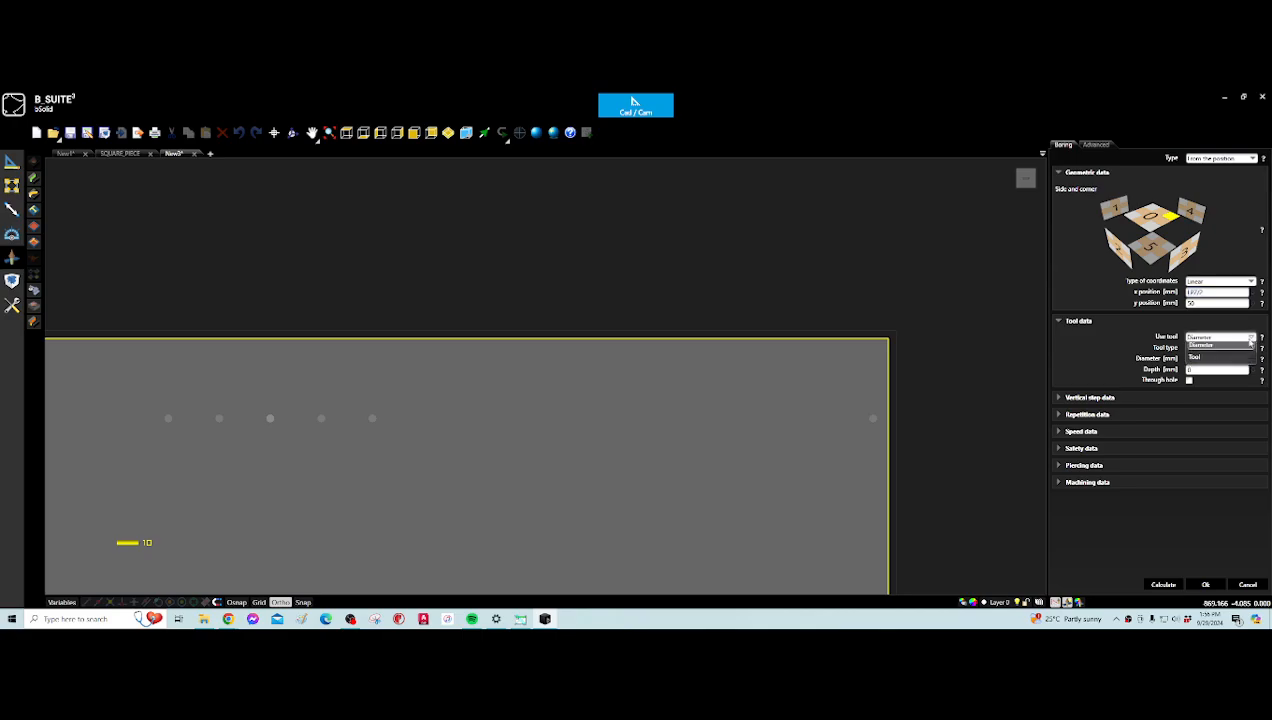
{"action": "left_click", "coordinate": [1198, 363]}
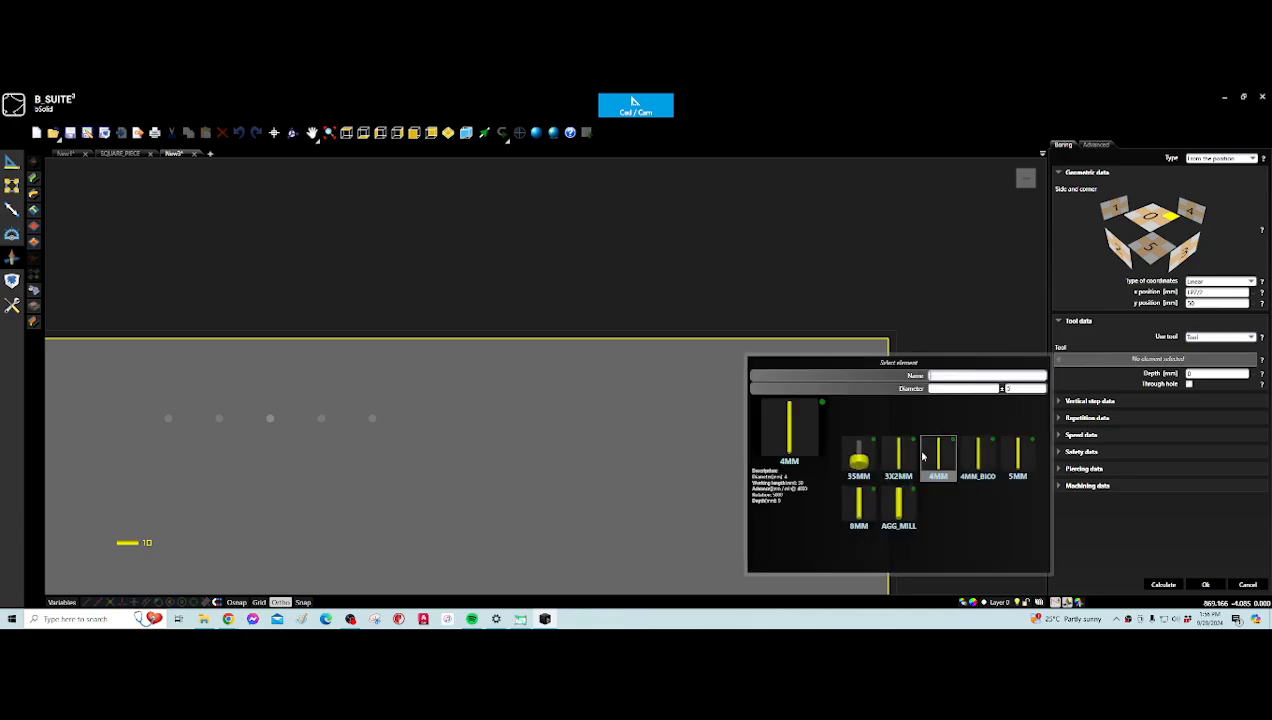
{"action": "double_click", "coordinate": [922, 455]}
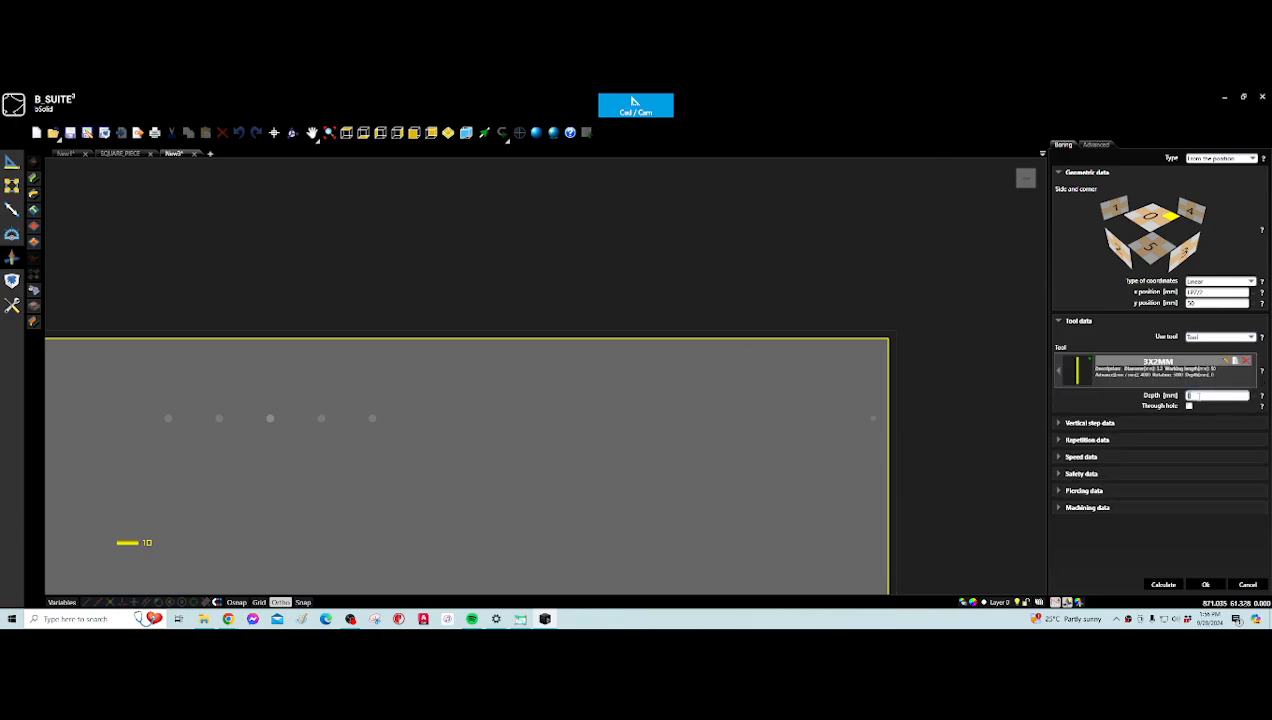
{"action": "type", "text": "LPZ"}
- Set the third boring's repetition type to Linear
{"action": "left_click", "coordinate": [1058, 440]}
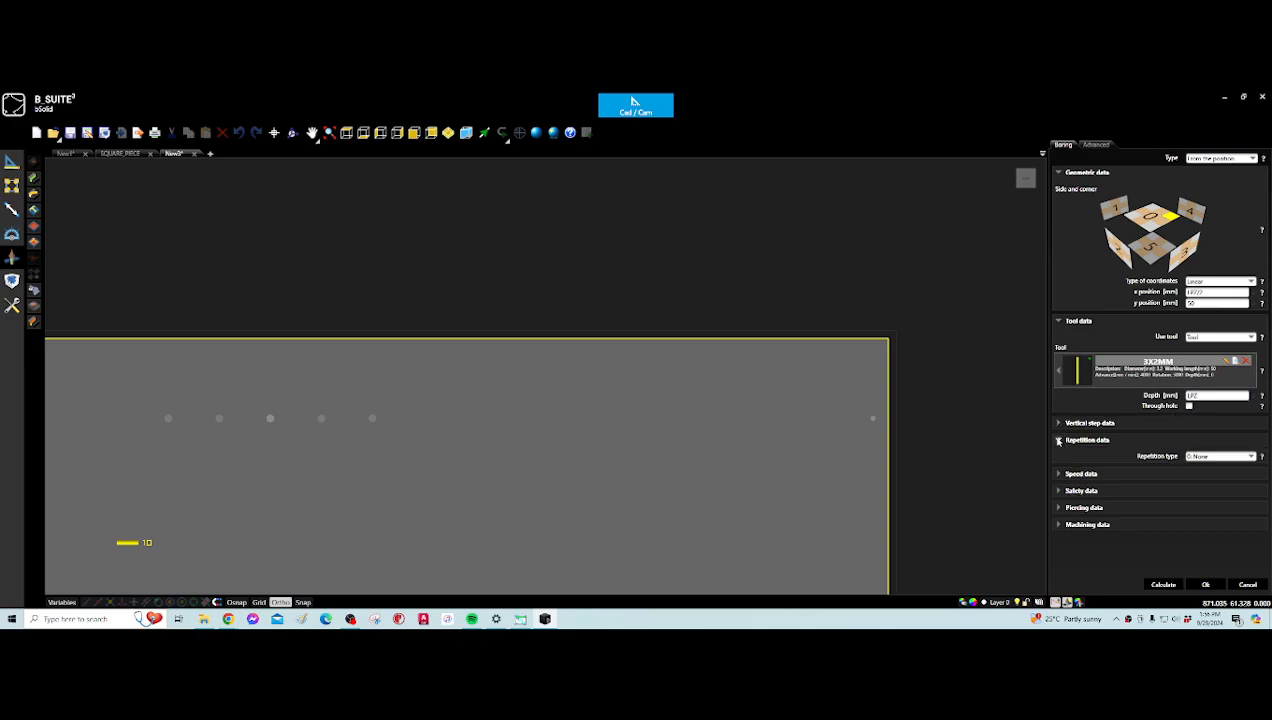
{"action": "left_click", "coordinate": [1250, 457]}
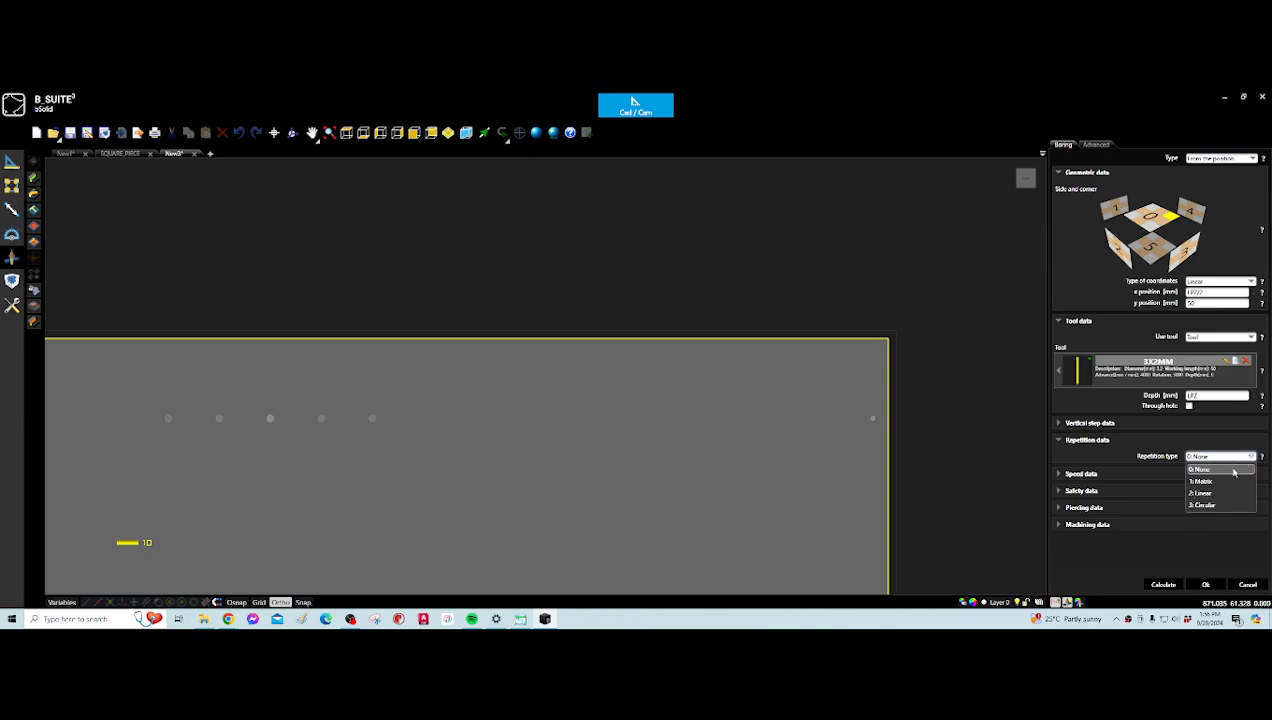
{"action": "left_click", "coordinate": [1206, 494]}
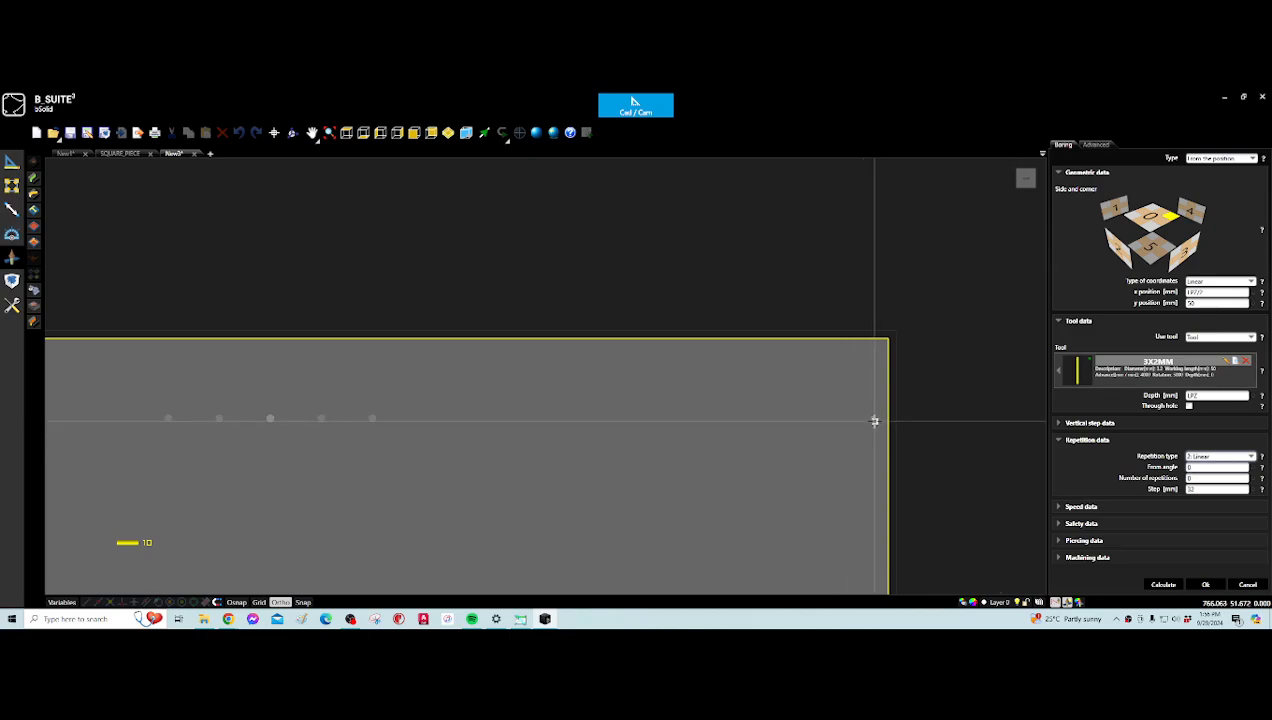
{"action": "left_click", "coordinate": [874, 420]}
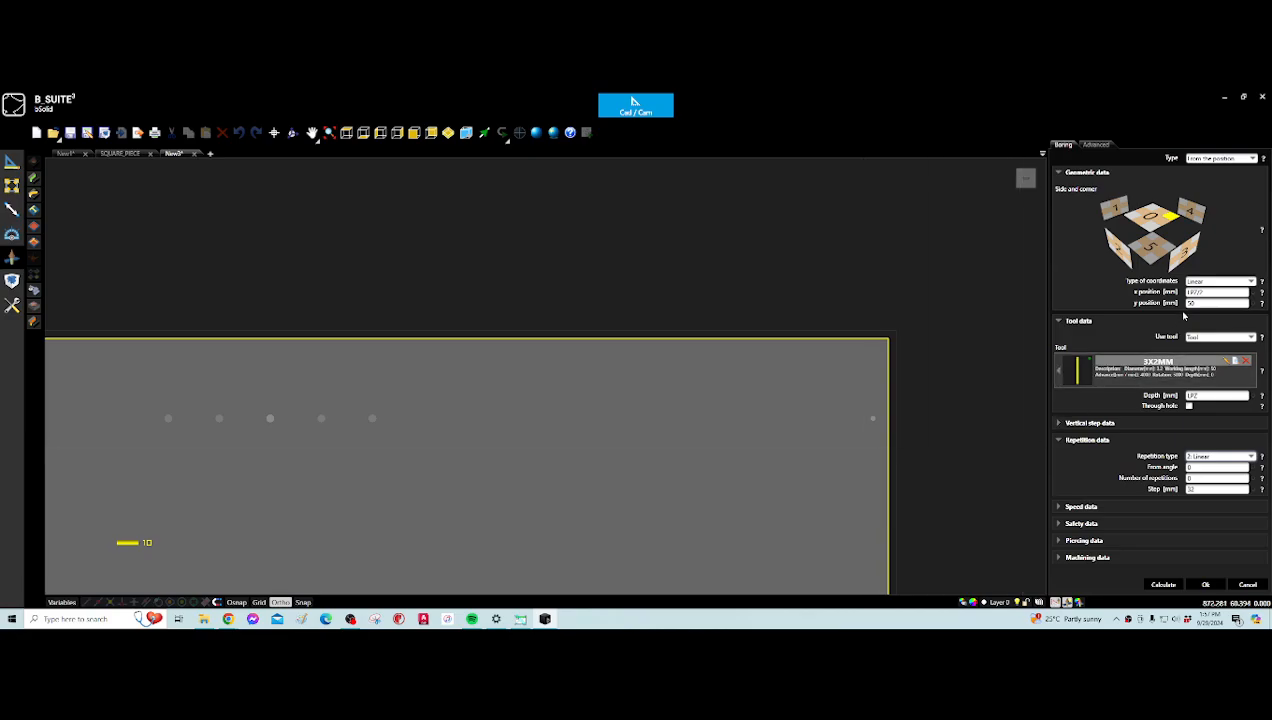
- Set the third boring's y position to 35 mm and its repetition step to (127-70)/2
{"action": "left_click", "coordinate": [1198, 302]}
{"action": "type", "text": "3"}
{"action": "left_click", "coordinate": [1215, 291]}
{"action": "left_click", "coordinate": [1200, 489]}
{"action": "type", "text": "127-70)/2"}
{"action": "type", "text": "("}
{"action": "left_click", "coordinate": [1209, 479]}
{"action": "key", "text": "Tab"}
{"action": "scroll", "coordinate": [909, 488], "scroll_direction": "down", "scroll_amount": 4}
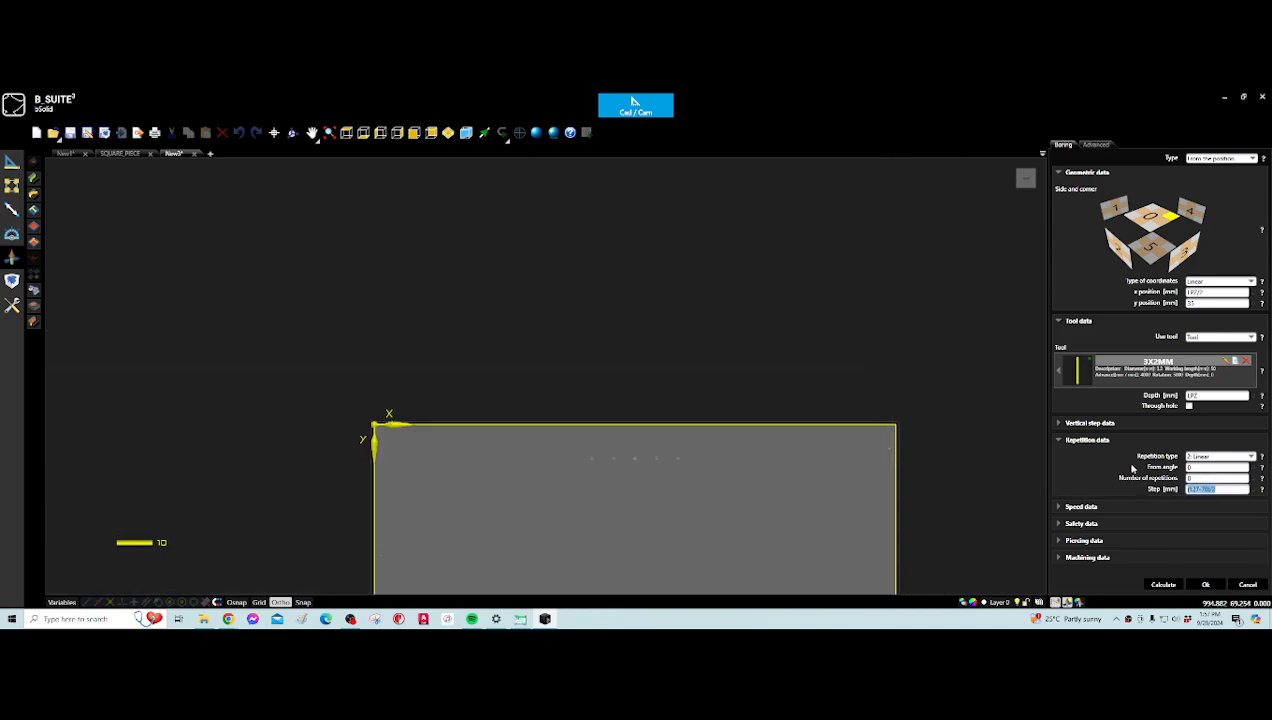
{"action": "left_click", "coordinate": [1207, 489]}
{"action": "scroll", "coordinate": [943, 468], "scroll_direction": "down", "scroll_amount": 4}
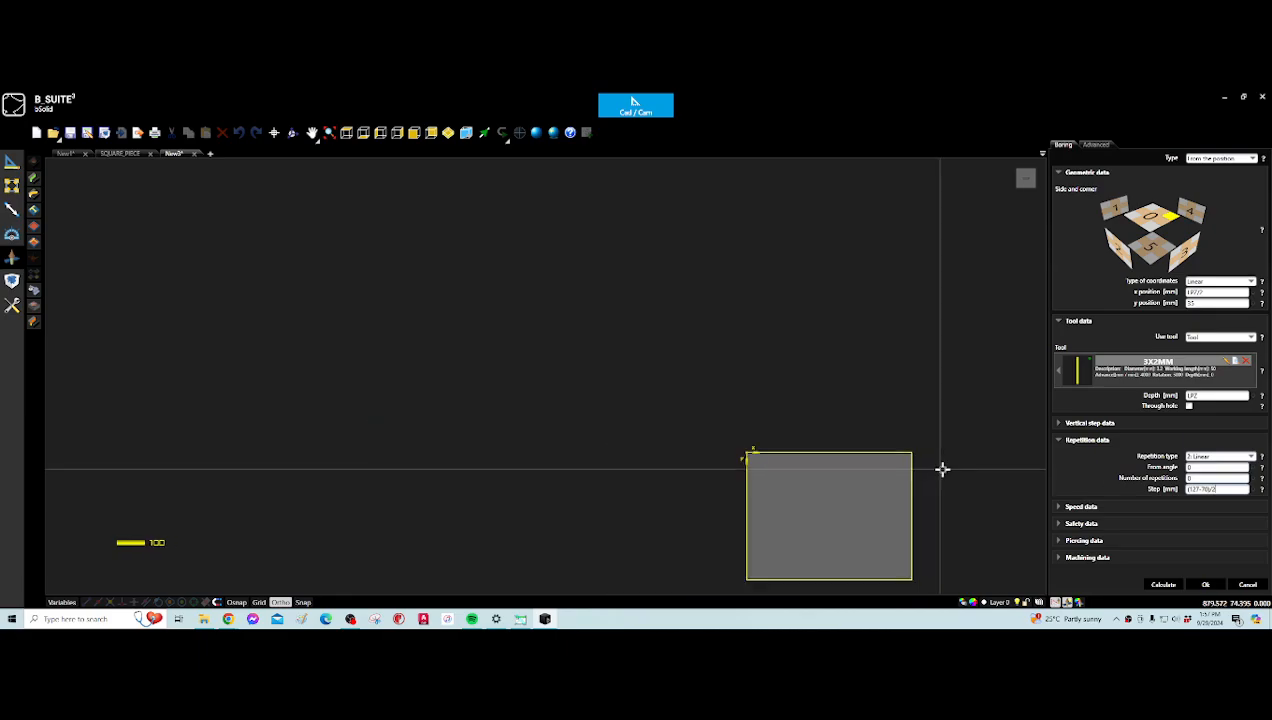
{"action": "scroll", "coordinate": [943, 468], "scroll_direction": "up", "scroll_amount": 2}
- Set the third boring's repetition angle to 90 and its number of repetitions to 2
{"action": "left_click_drag", "start_coordinate": [1195, 467], "coordinate": [1153, 471]}
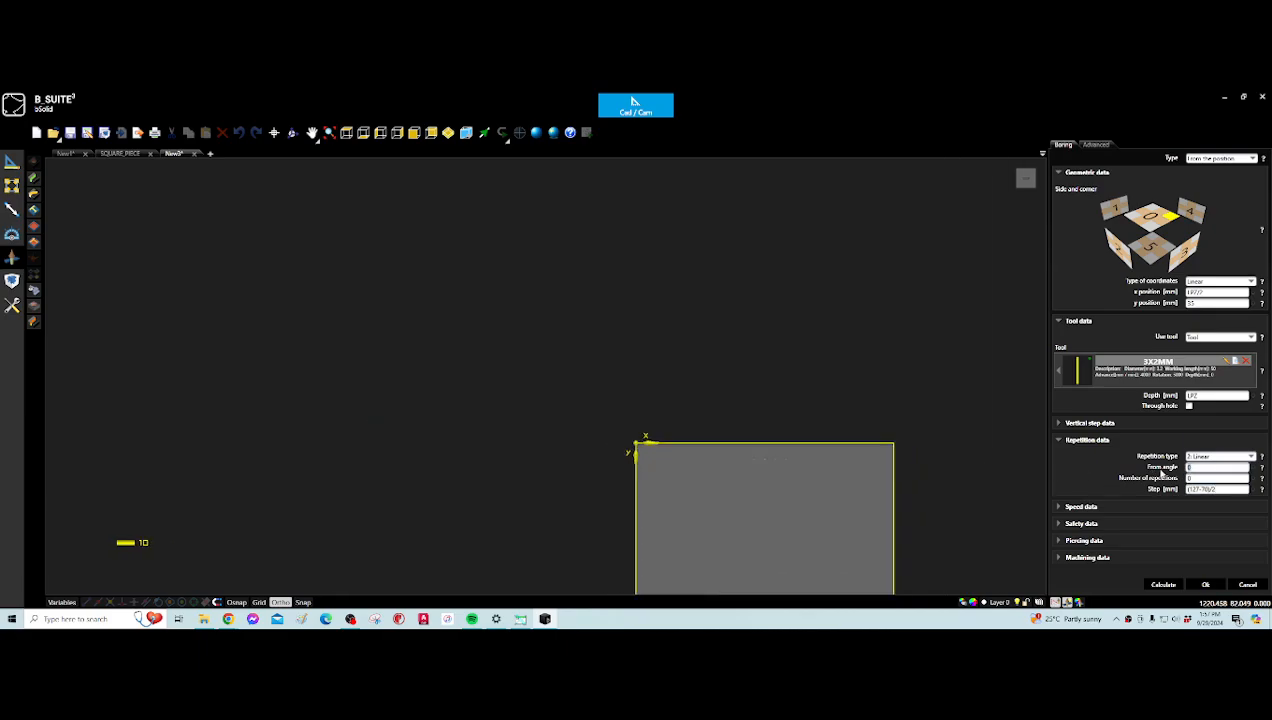
{"action": "type", "text": "90"}
{"action": "key", "text": "Tab"}
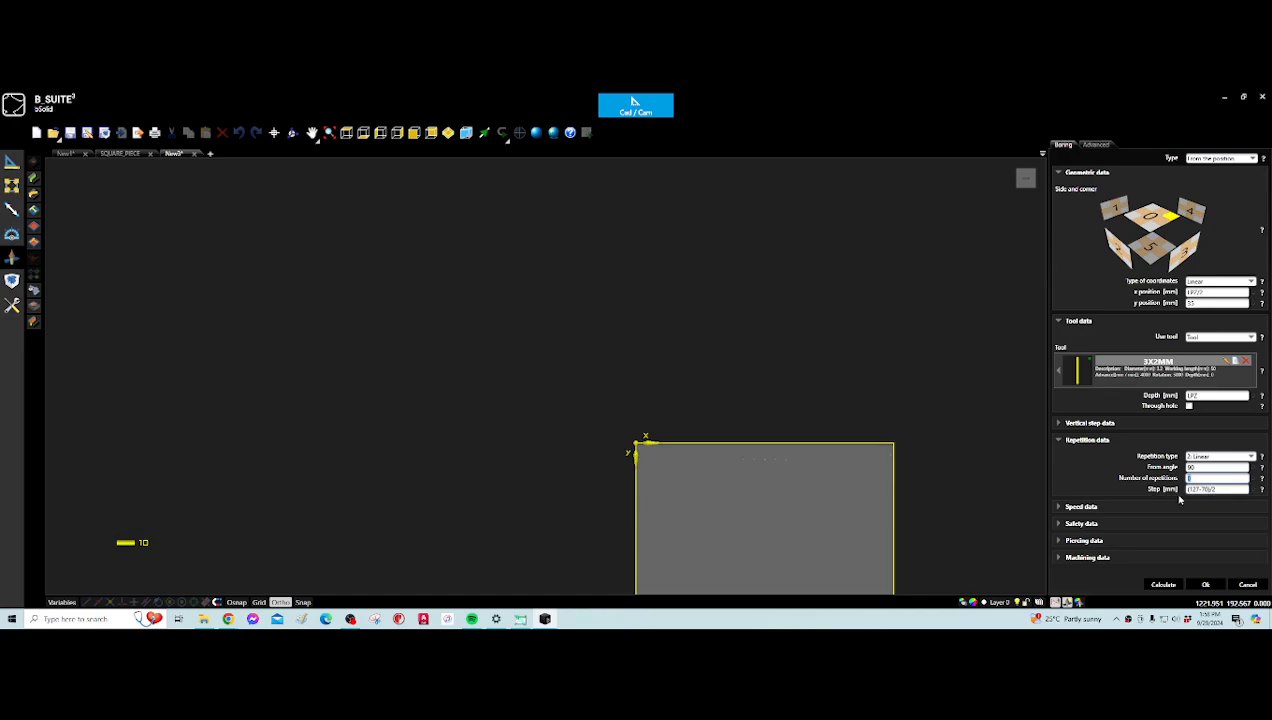
{"action": "scroll", "coordinate": [880, 469], "scroll_direction": "down", "scroll_amount": 3}
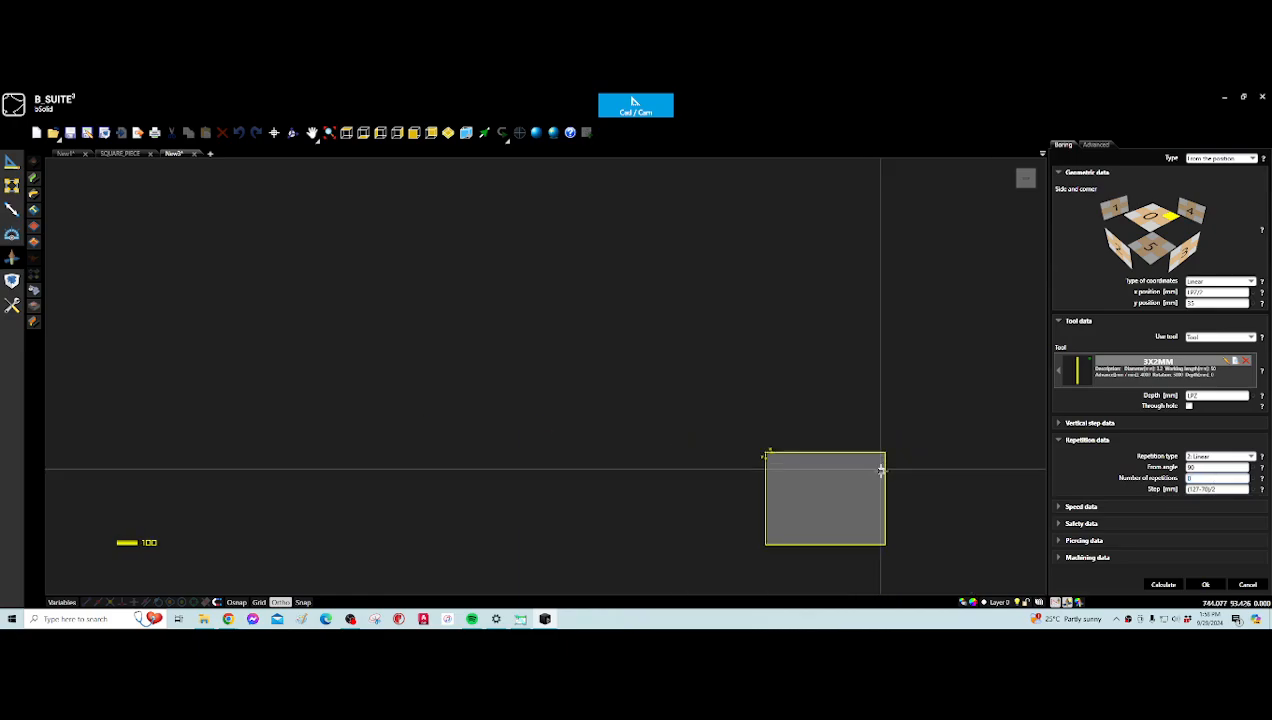
{"action": "scroll", "coordinate": [885, 540], "scroll_direction": "up", "scroll_amount": 1}
{"action": "scroll", "coordinate": [885, 540], "scroll_direction": "up", "scroll_amount": 4}
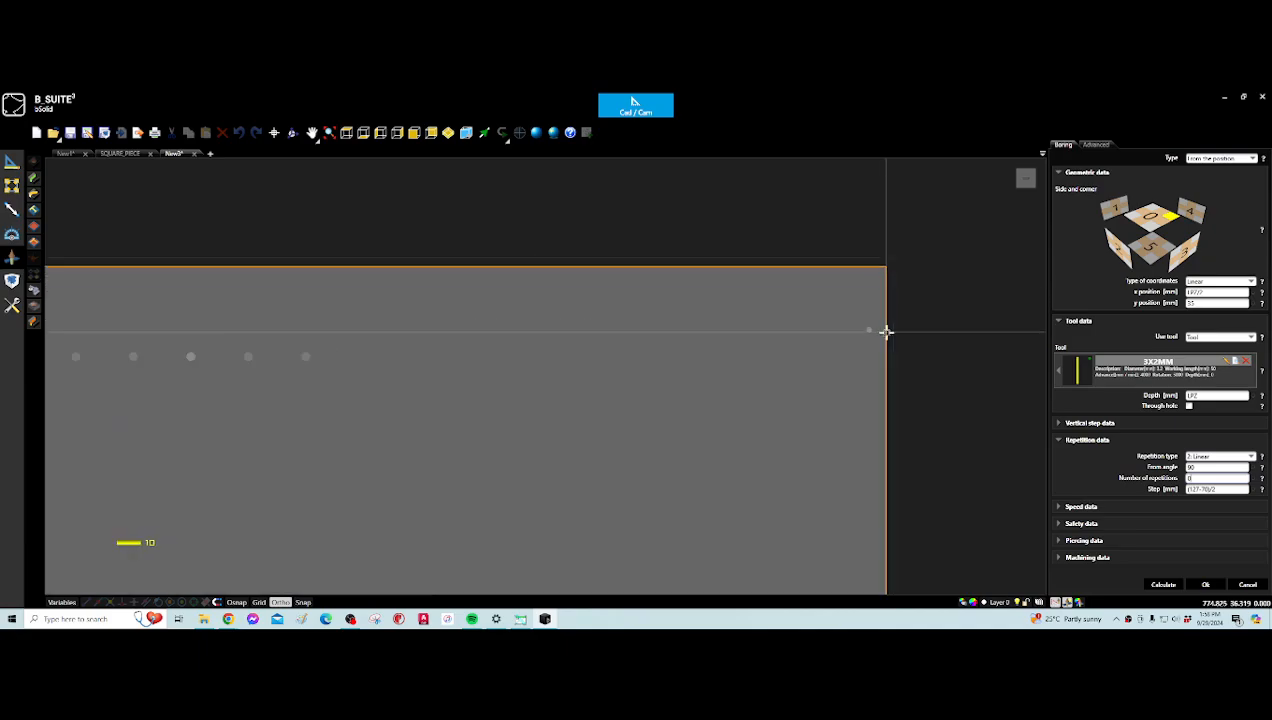
{"action": "scroll", "coordinate": [886, 332], "scroll_direction": "down", "scroll_amount": 1}
{"action": "scroll", "coordinate": [880, 329], "scroll_direction": "up", "scroll_amount": 3}
{"action": "scroll", "coordinate": [879, 329], "scroll_direction": "down", "scroll_amount": 5}
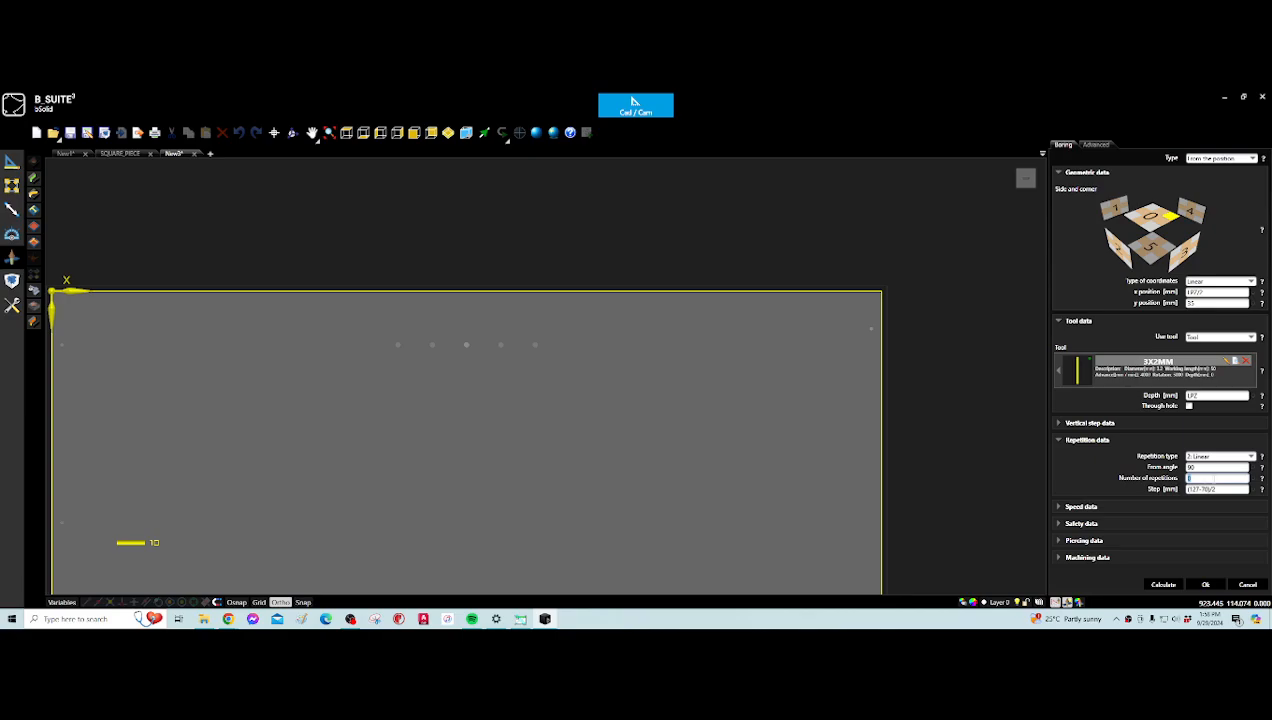
{"action": "left_click", "coordinate": [1225, 467]}
{"action": "scroll", "coordinate": [866, 332], "scroll_direction": "up", "scroll_amount": 1}
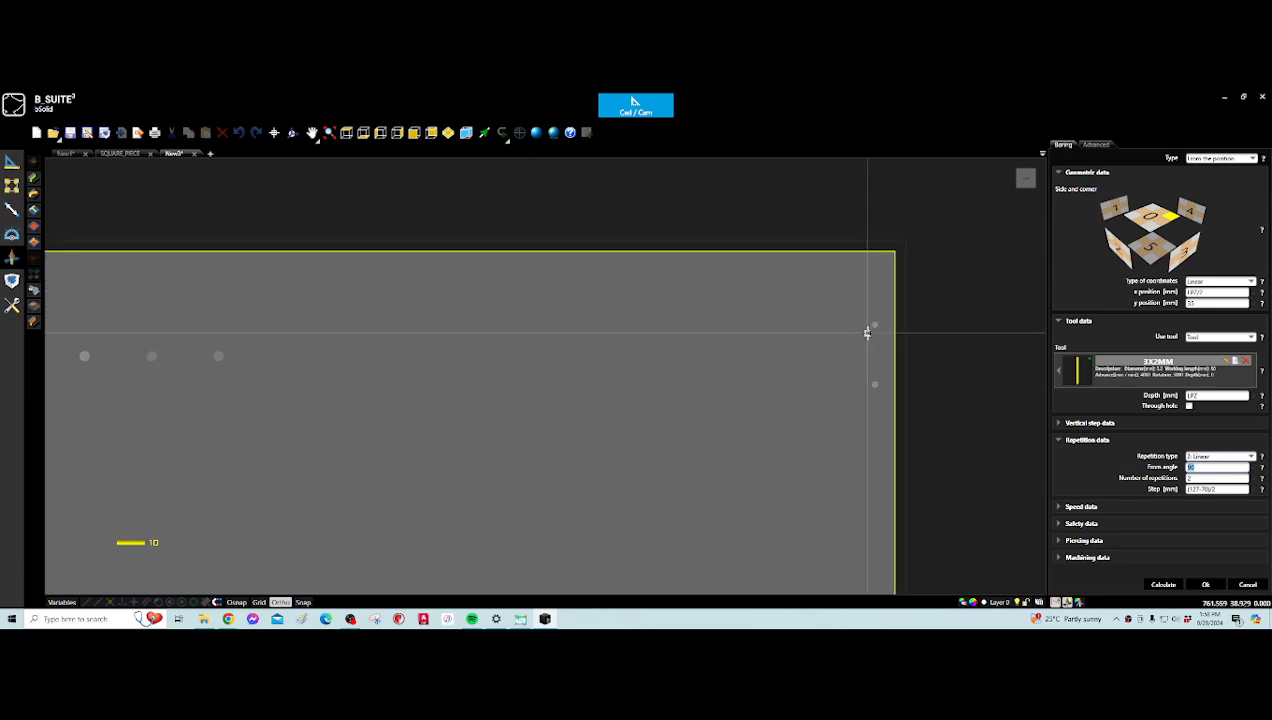
- Examine the placement of the third boring's repeated holes beside the piece's far X edge
{"action": "scroll", "coordinate": [866, 352], "scroll_direction": "down", "scroll_amount": 2}
{"action": "scroll", "coordinate": [879, 379], "scroll_direction": "up", "scroll_amount": 2}
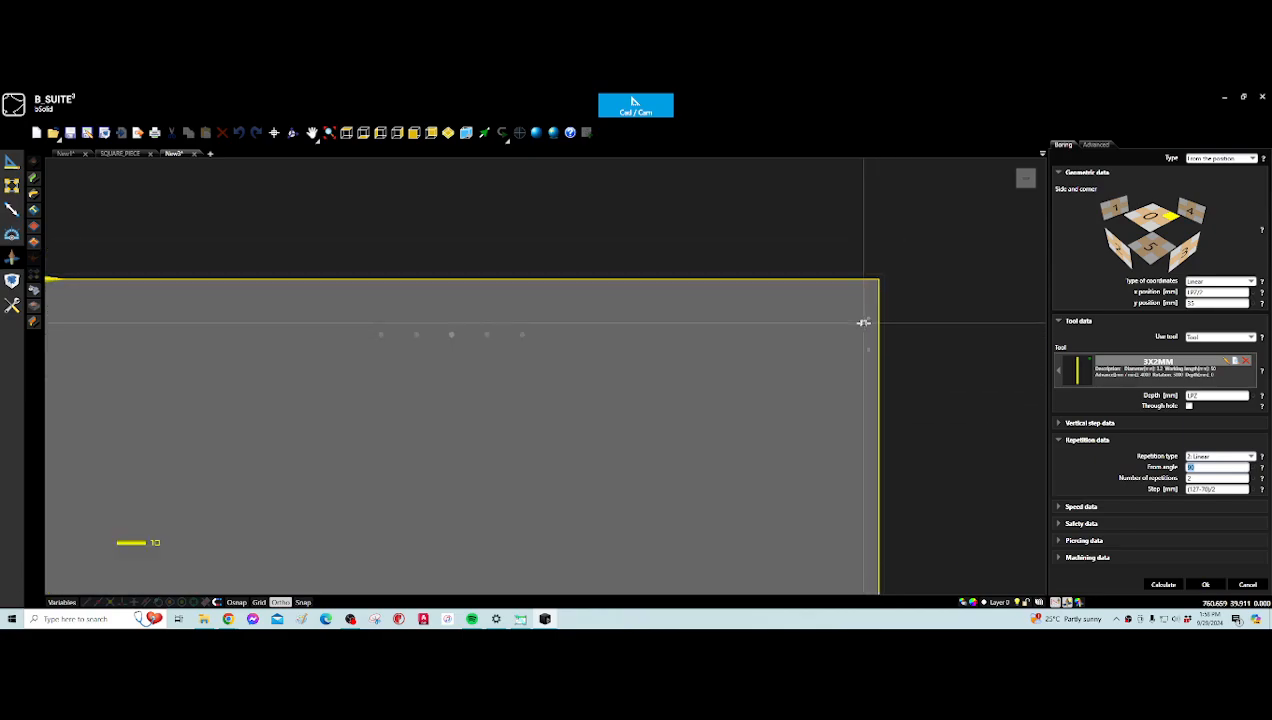
{"action": "scroll", "coordinate": [866, 321], "scroll_direction": "up", "scroll_amount": 3}
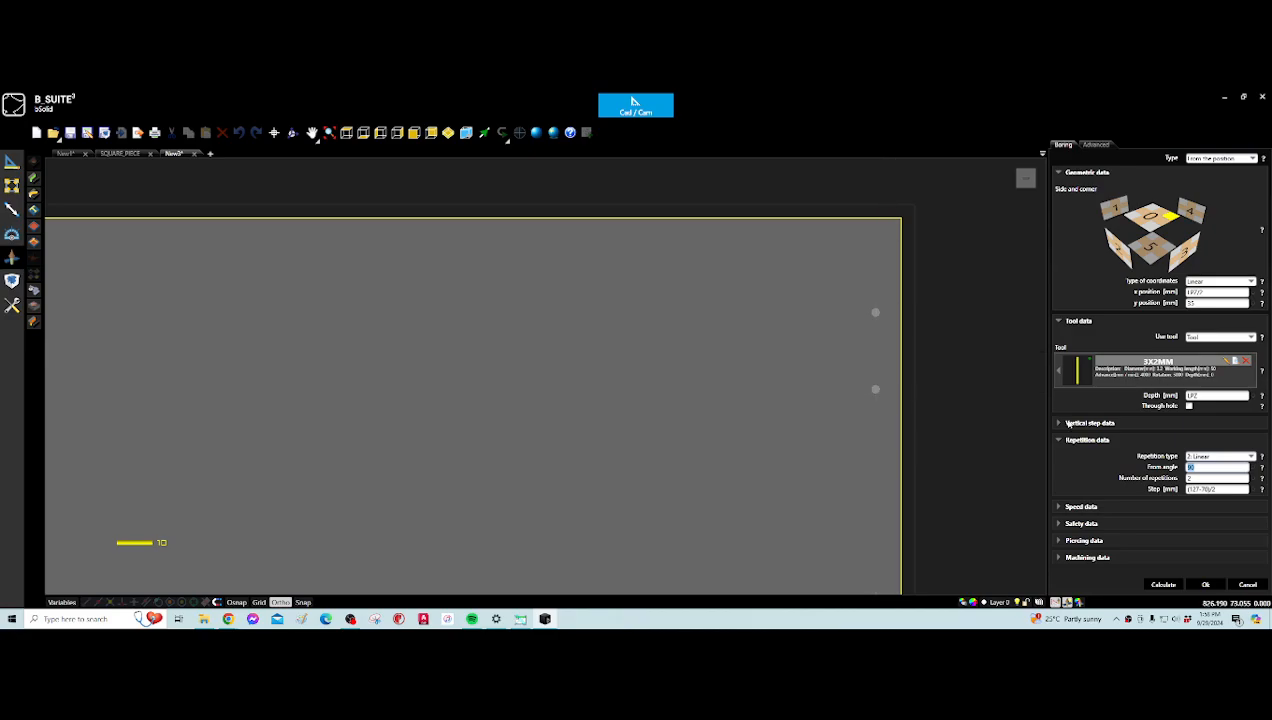
{"action": "left_click", "coordinate": [1216, 478]}
{"action": "scroll", "coordinate": [855, 400], "scroll_direction": "down", "scroll_amount": 5}
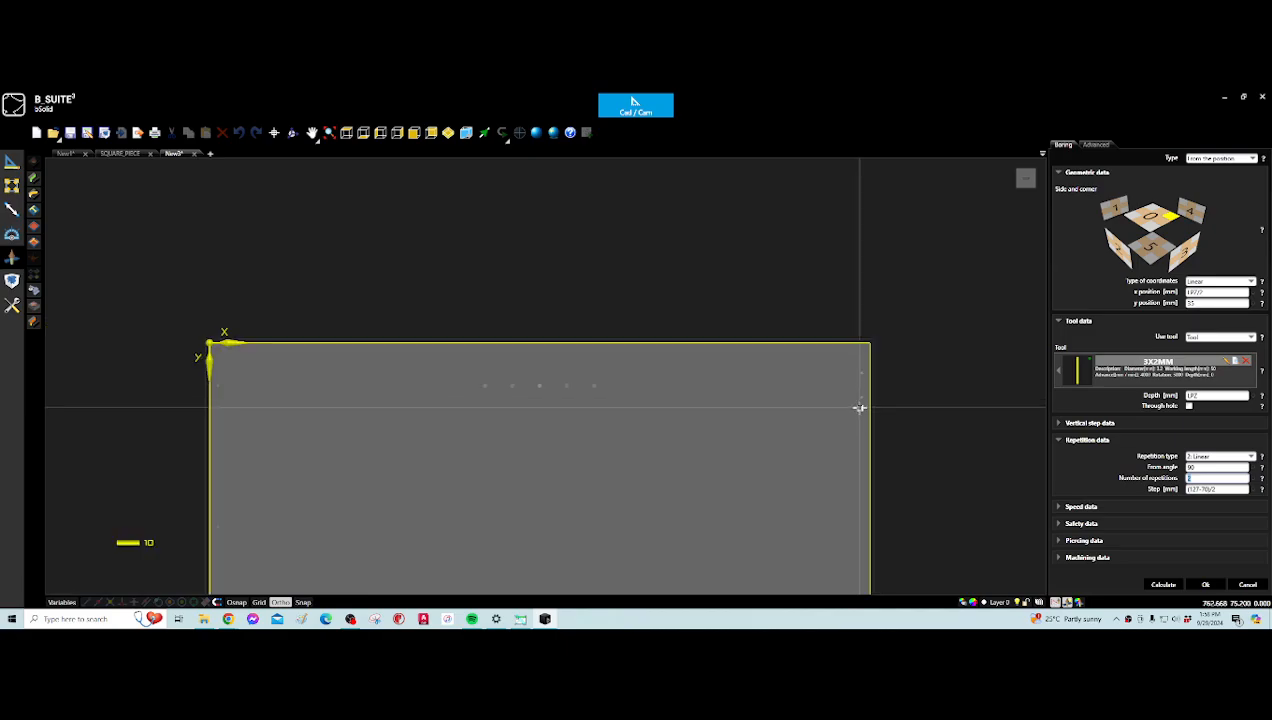
{"action": "scroll", "coordinate": [862, 412], "scroll_direction": "up", "scroll_amount": 2}
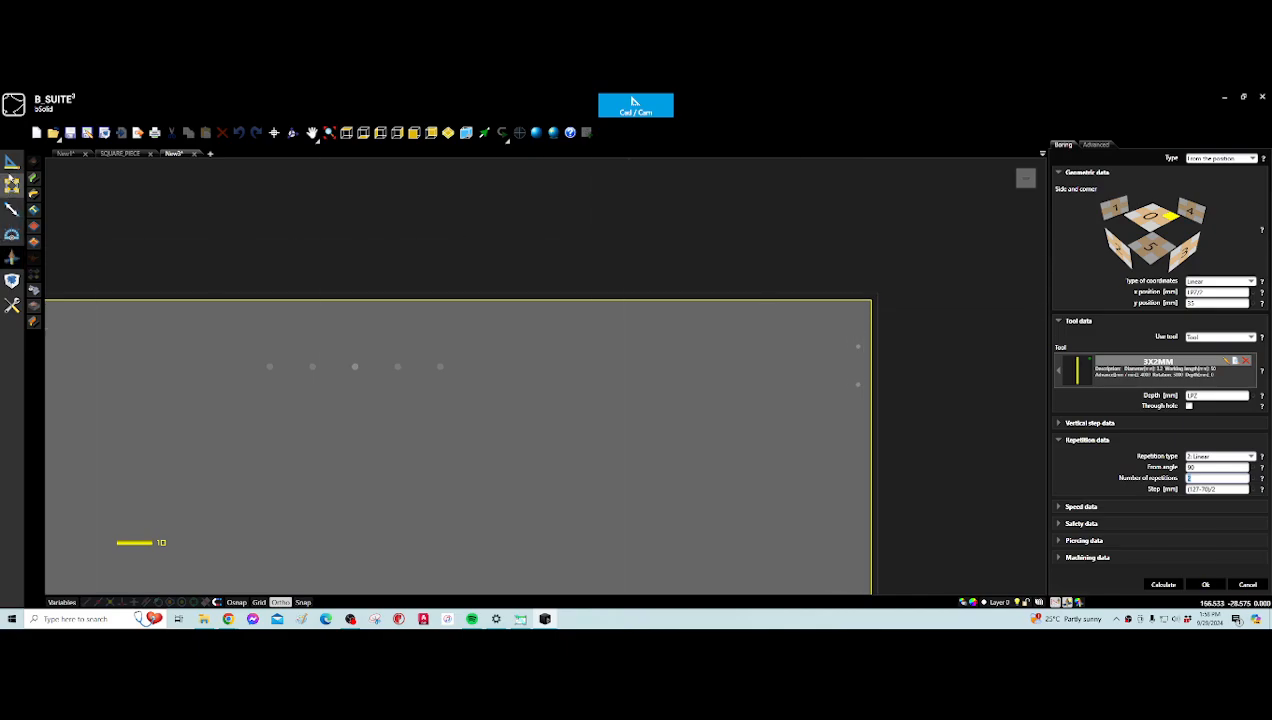
- Sketch a reference rectangle about 47 by 47 mm inward from the piece's corner at X 774.7, Y 0
{"action": "left_click", "coordinate": [10, 165]}
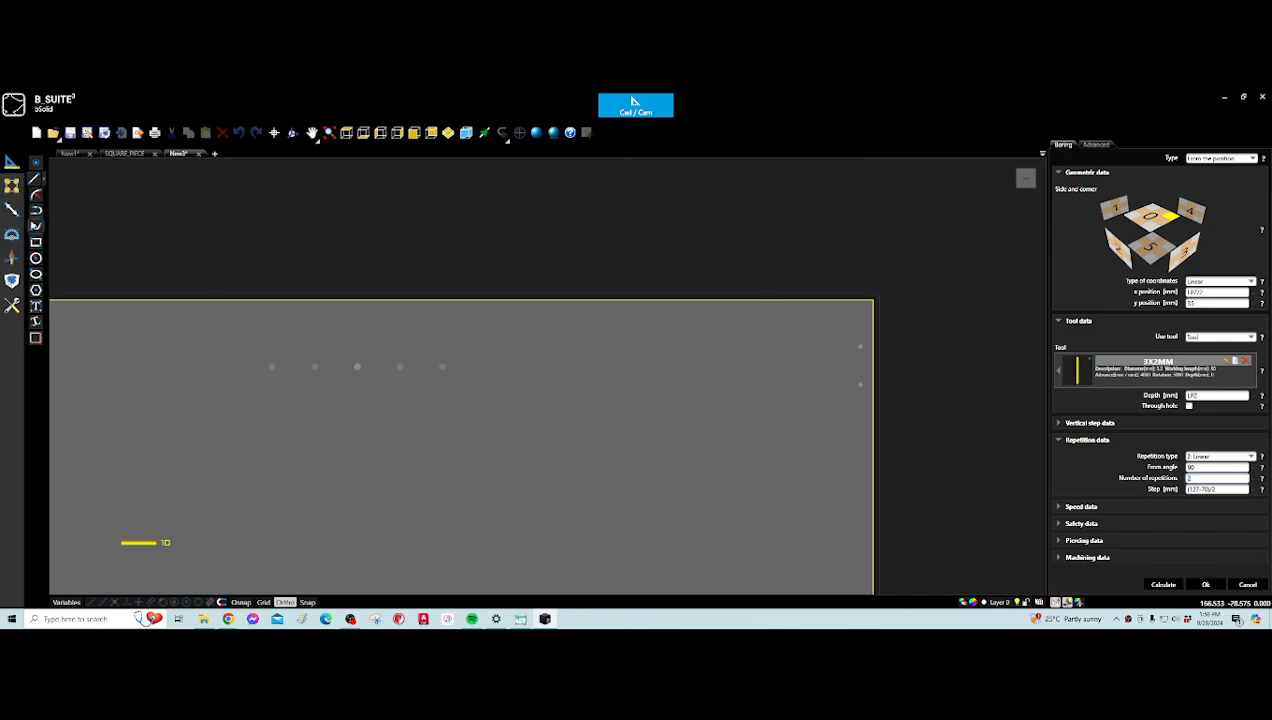
{"action": "left_click", "coordinate": [38, 241]}
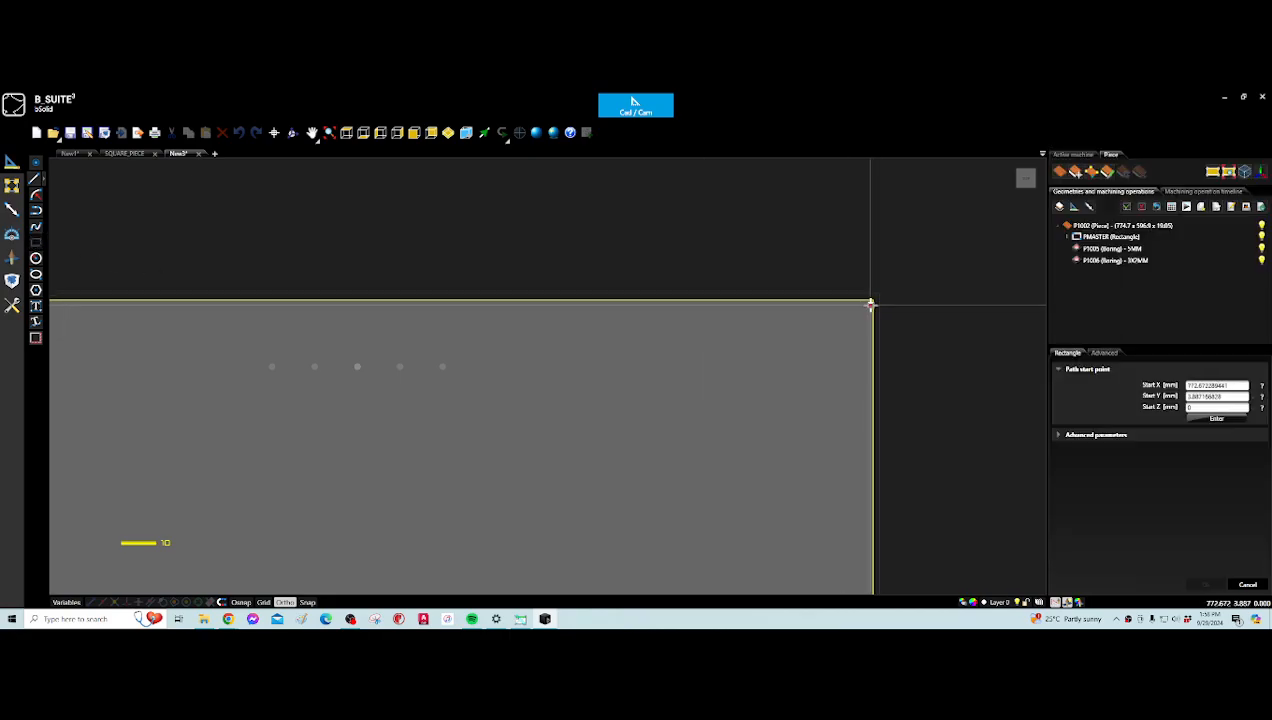
{"action": "left_click", "coordinate": [871, 302]}
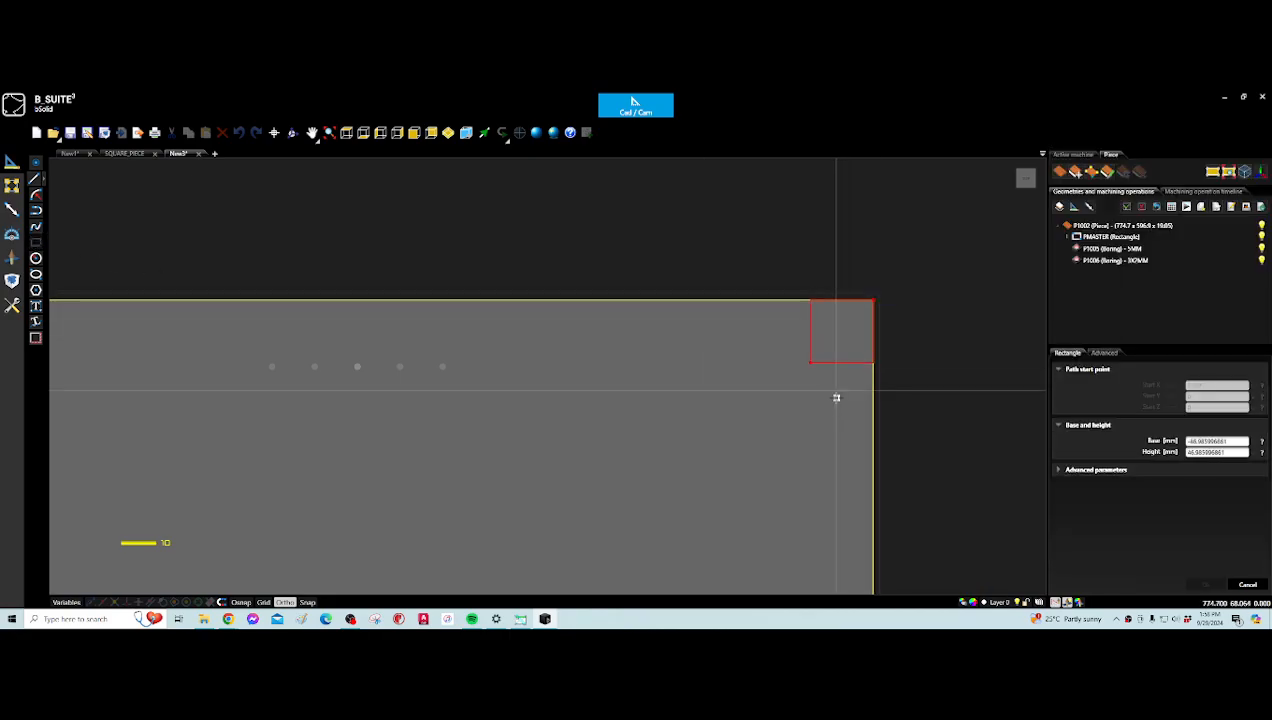
{"action": "left_click", "coordinate": [846, 362]}
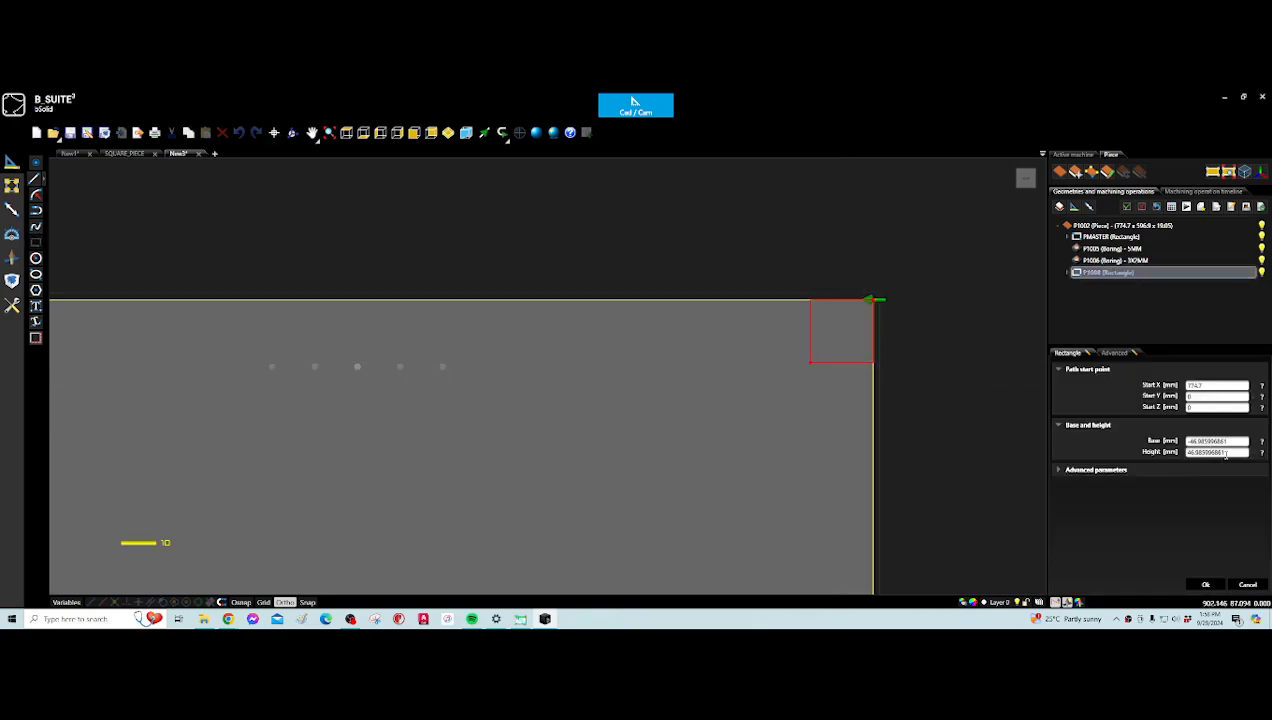
- Set the reference rectangle's height to 127 mm
{"action": "double_click", "coordinate": [1229, 453]}
{"action": "type", "text": "127"}
{"action": "double_click", "coordinate": [1234, 441]}
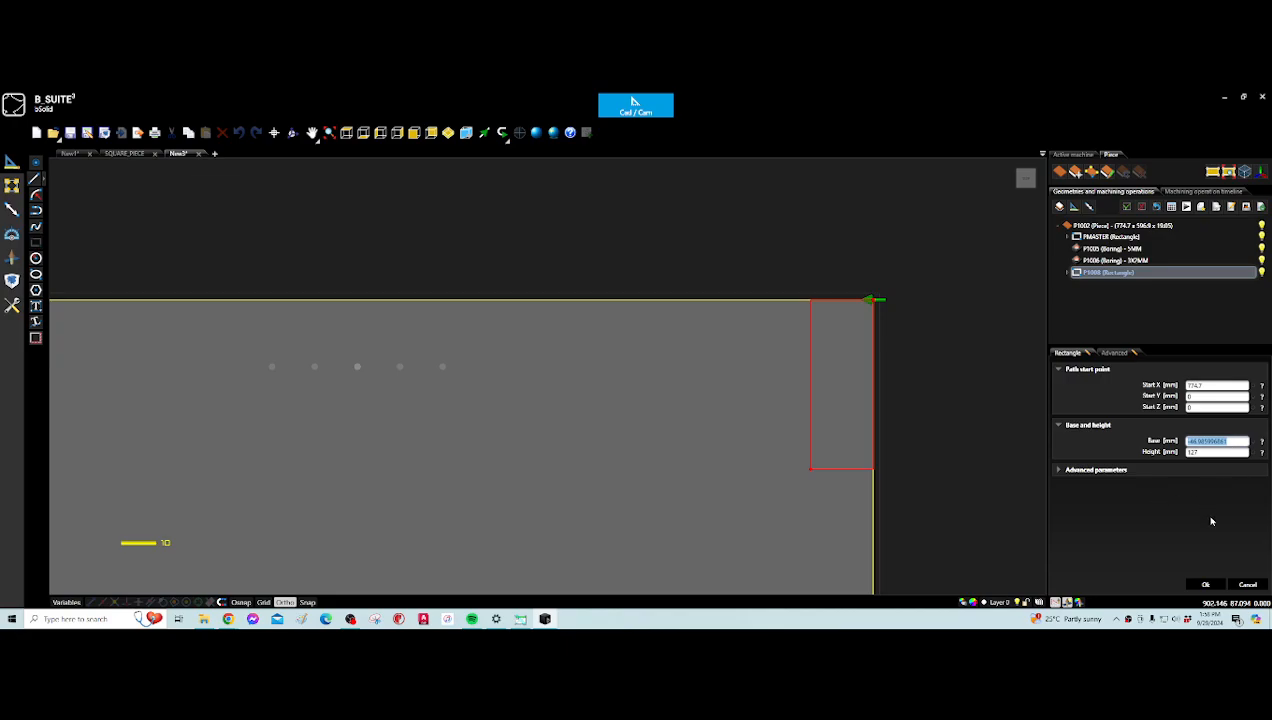
- Try 19.05 mm as the reference rectangle's height and return it to 127 mm
{"action": "double_click", "coordinate": [1203, 452]}
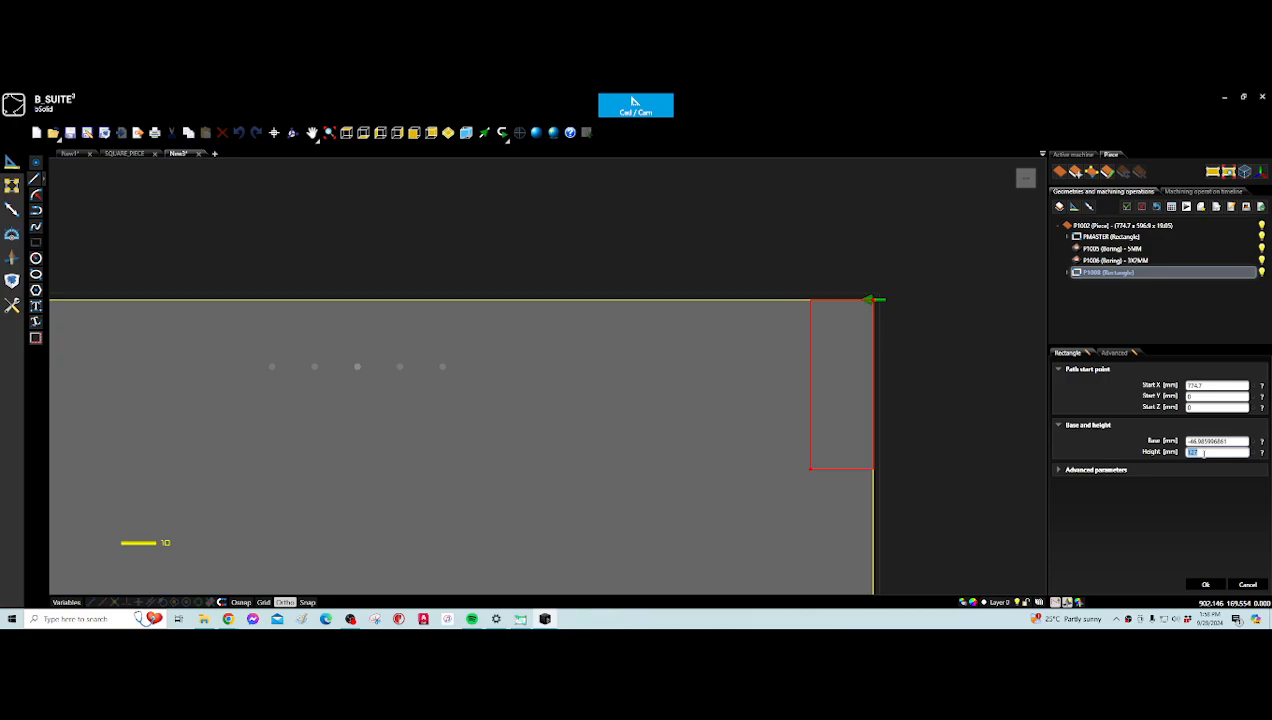
{"action": "type", "text": "15"}
{"action": "double_click", "coordinate": [1230, 441]}
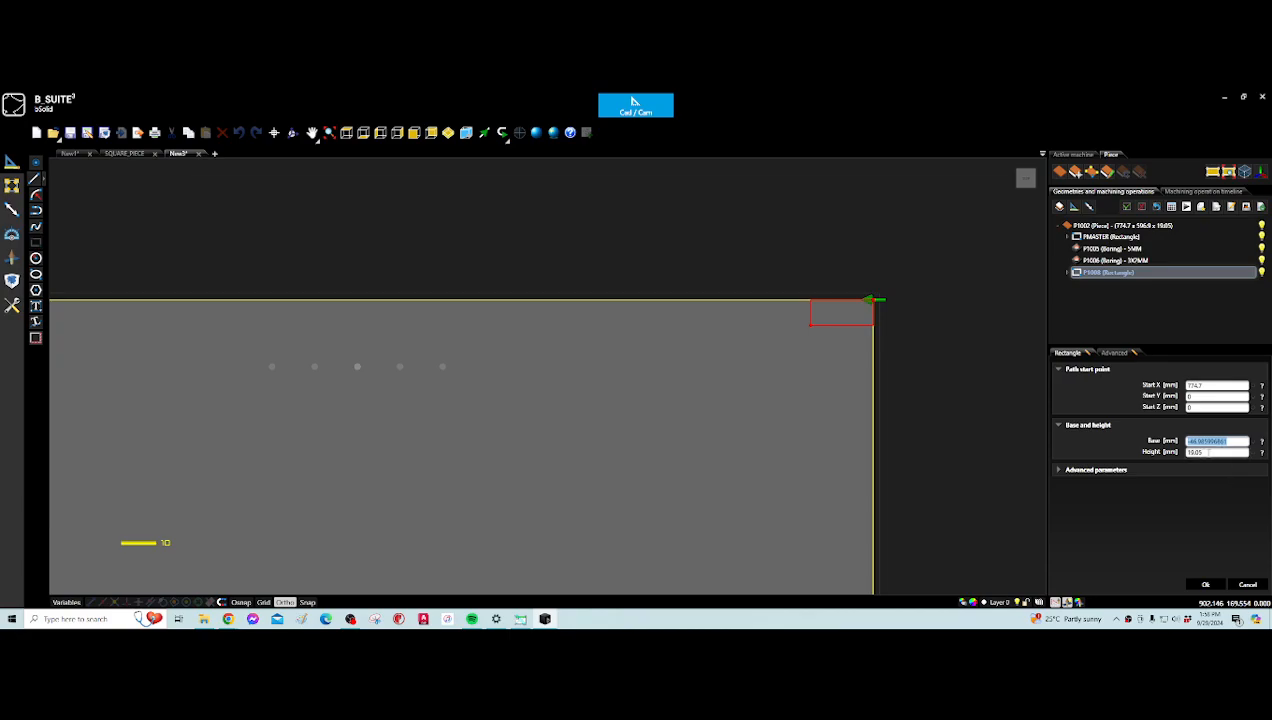
{"action": "left_click", "coordinate": [1209, 452]}
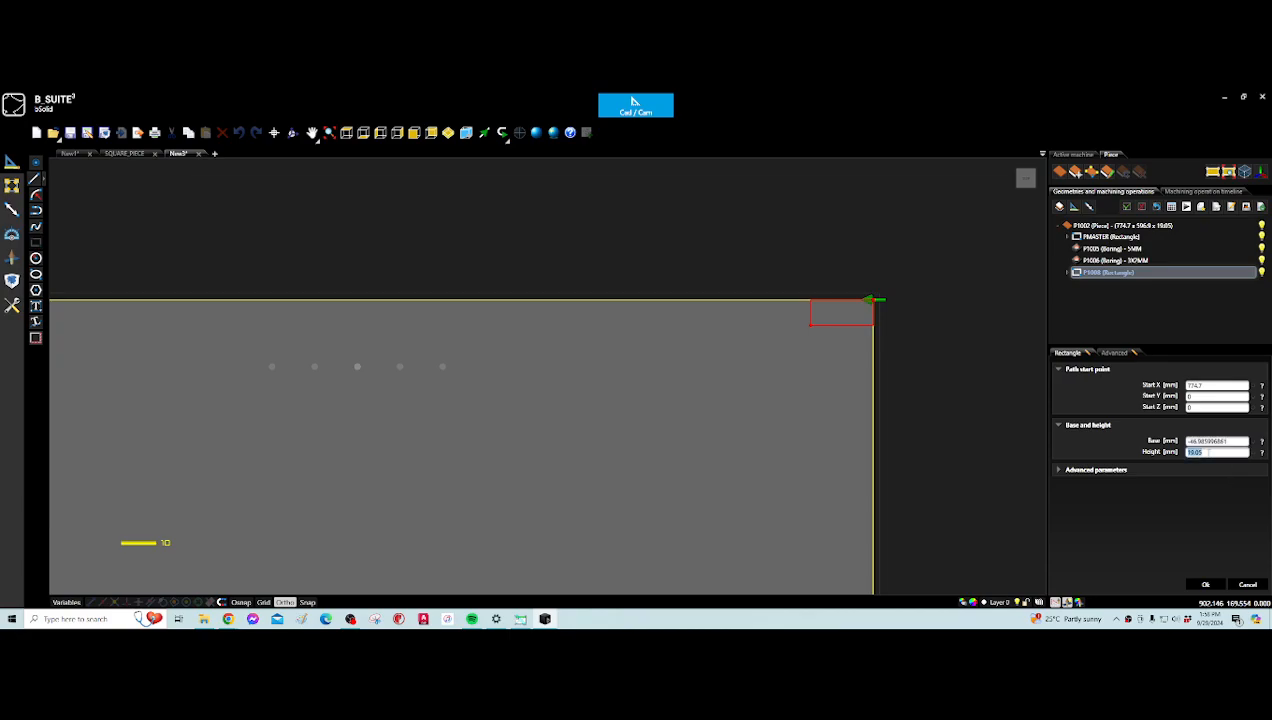
{"action": "double_click", "coordinate": [1194, 452]}
{"action": "type", "text": "127"}
- Set the reference rectangle's base to -19.05 mm and confirm the rectangle
{"action": "double_click", "coordinate": [1238, 441]}
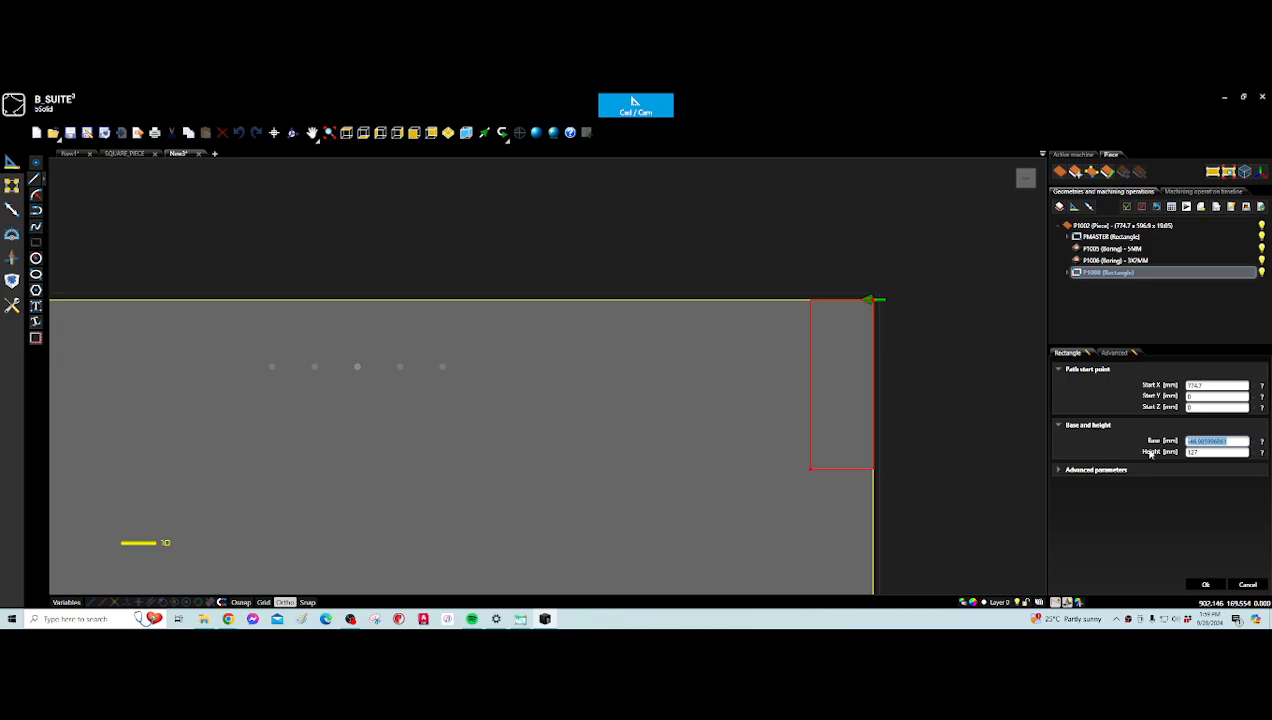
{"action": "type", "text": "19.05"}
{"action": "key", "text": "Tab"}
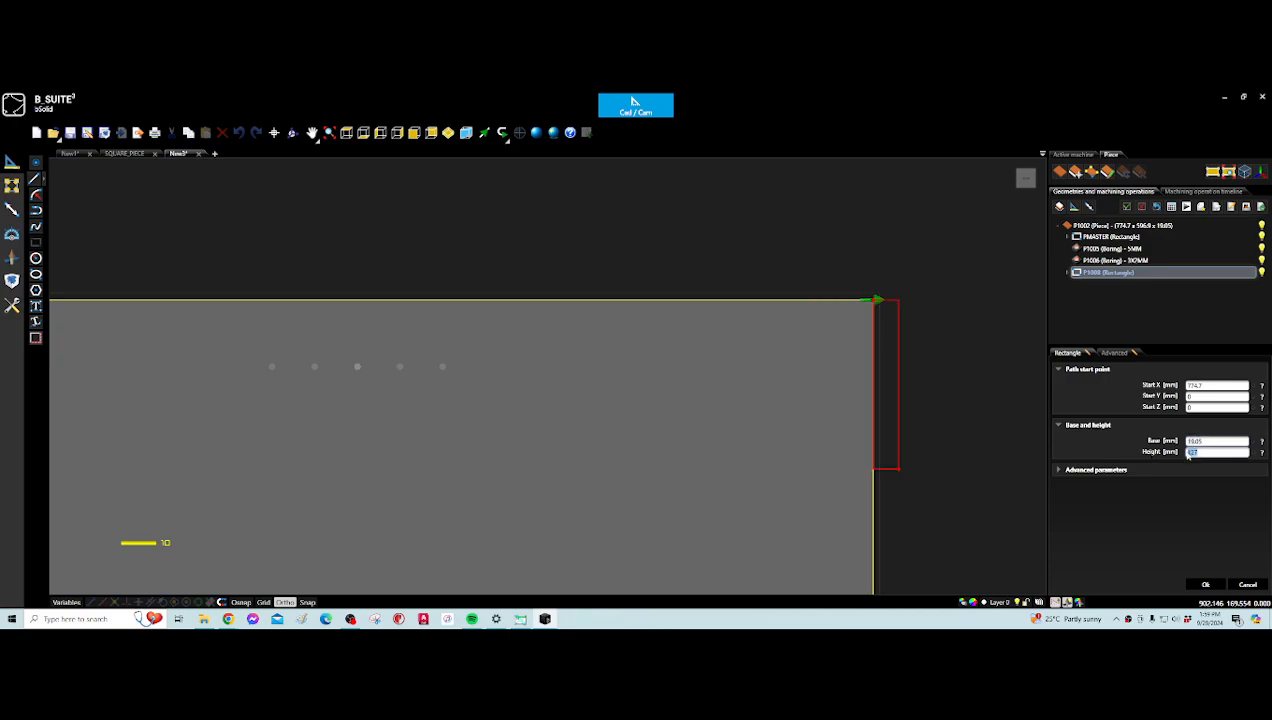
{"action": "key", "text": "shift+Tab"}
{"action": "key", "text": "Home"}
{"action": "type", "text": "-"}
{"action": "key", "text": "Tab"}
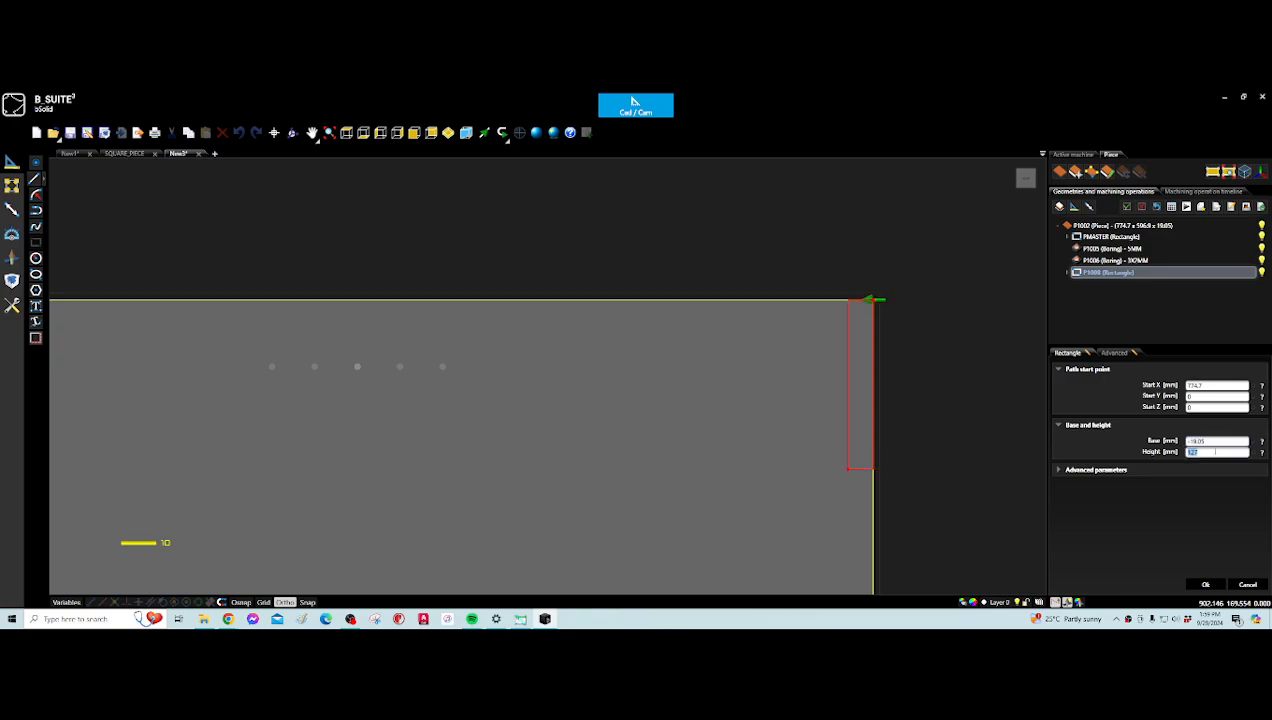
{"action": "left_click", "coordinate": [1207, 586]}
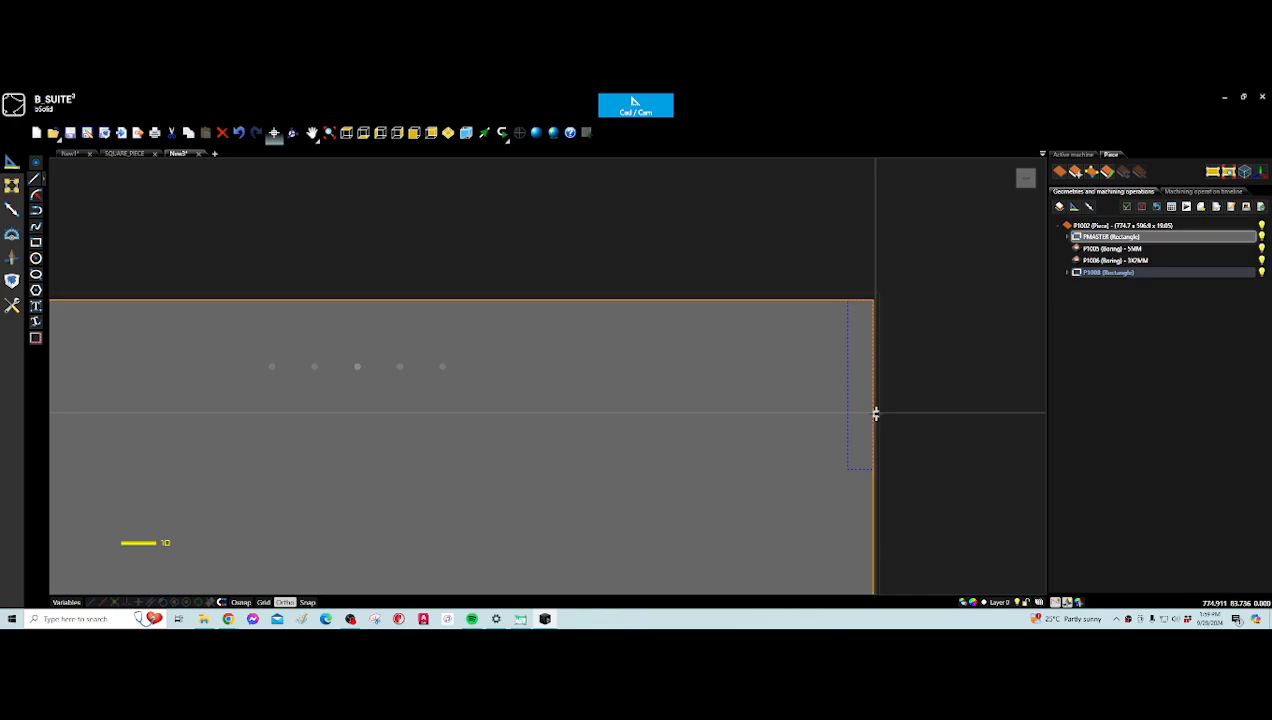
- Edit the rectangle's advanced properties to repeat it at the other corner of the same far X edge on face 0
{"action": "scroll", "coordinate": [858, 406], "scroll_direction": "up", "scroll_amount": 1}
{"action": "scroll", "coordinate": [856, 408], "scroll_direction": "down", "scroll_amount": 2}
{"action": "scroll", "coordinate": [860, 420], "scroll_direction": "down", "scroll_amount": 2}
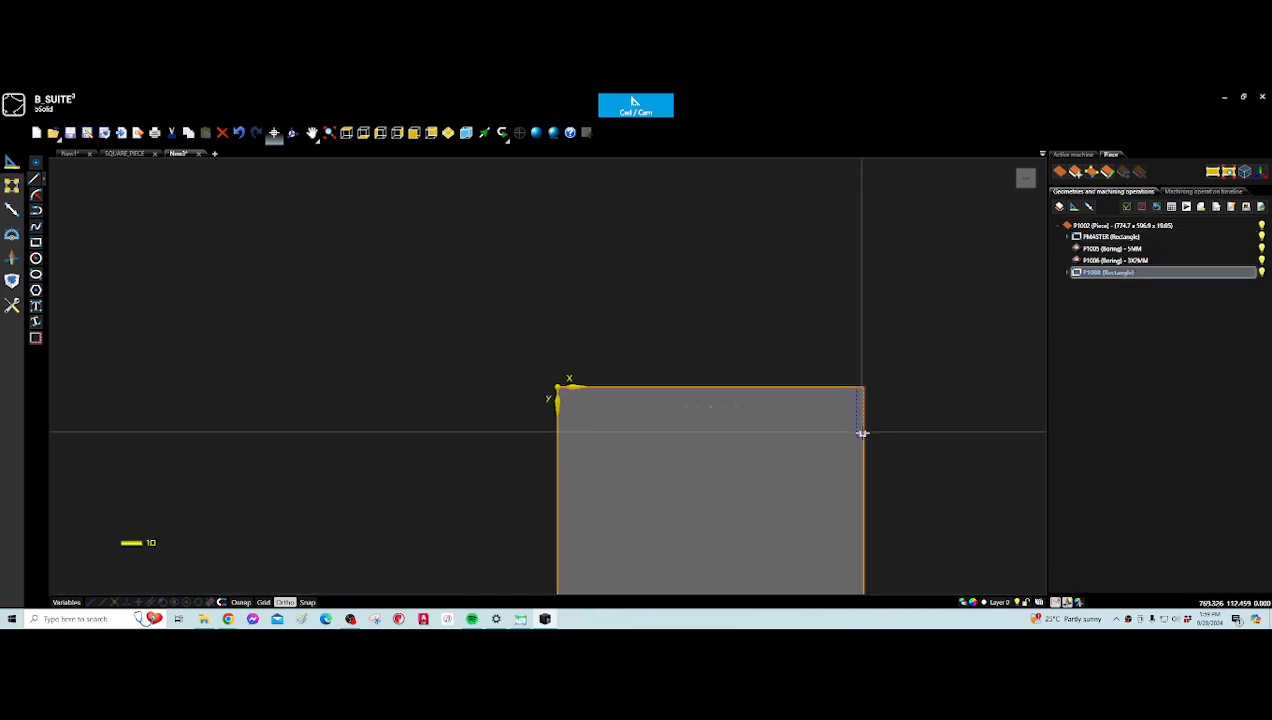
{"action": "scroll", "coordinate": [858, 470], "scroll_direction": "down", "scroll_amount": 2}
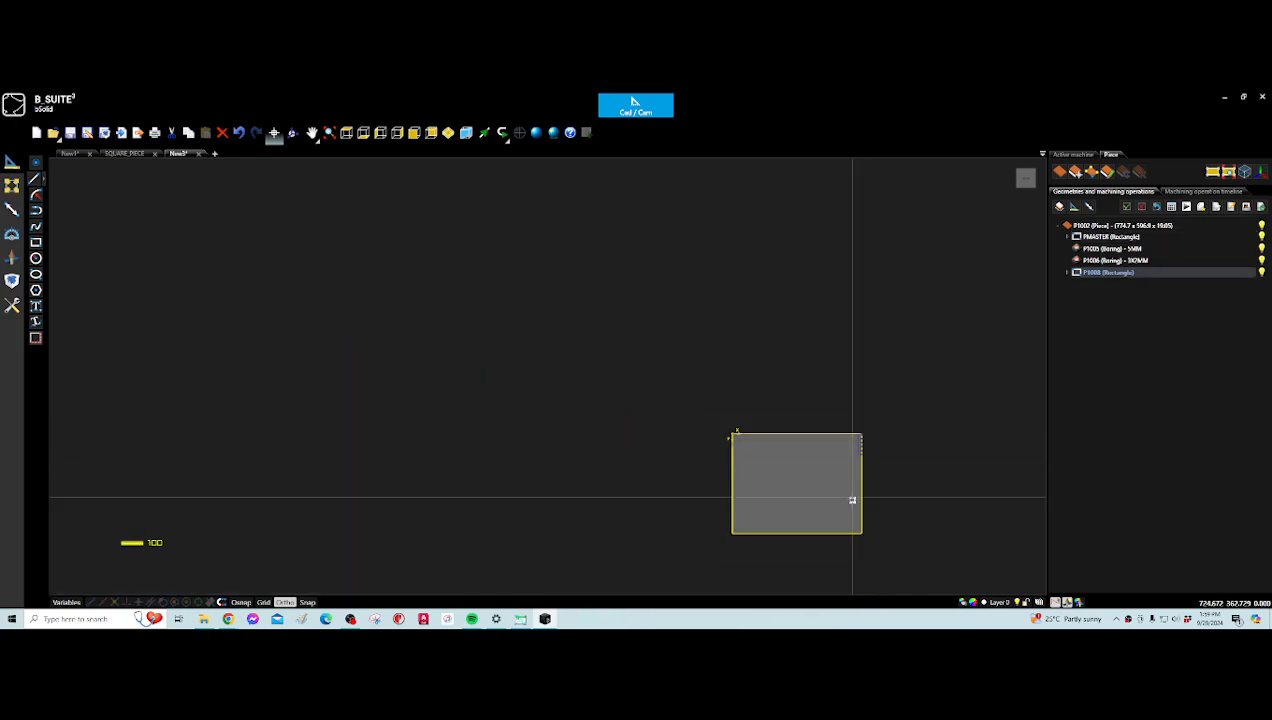
{"action": "left_click", "coordinate": [1123, 227]}
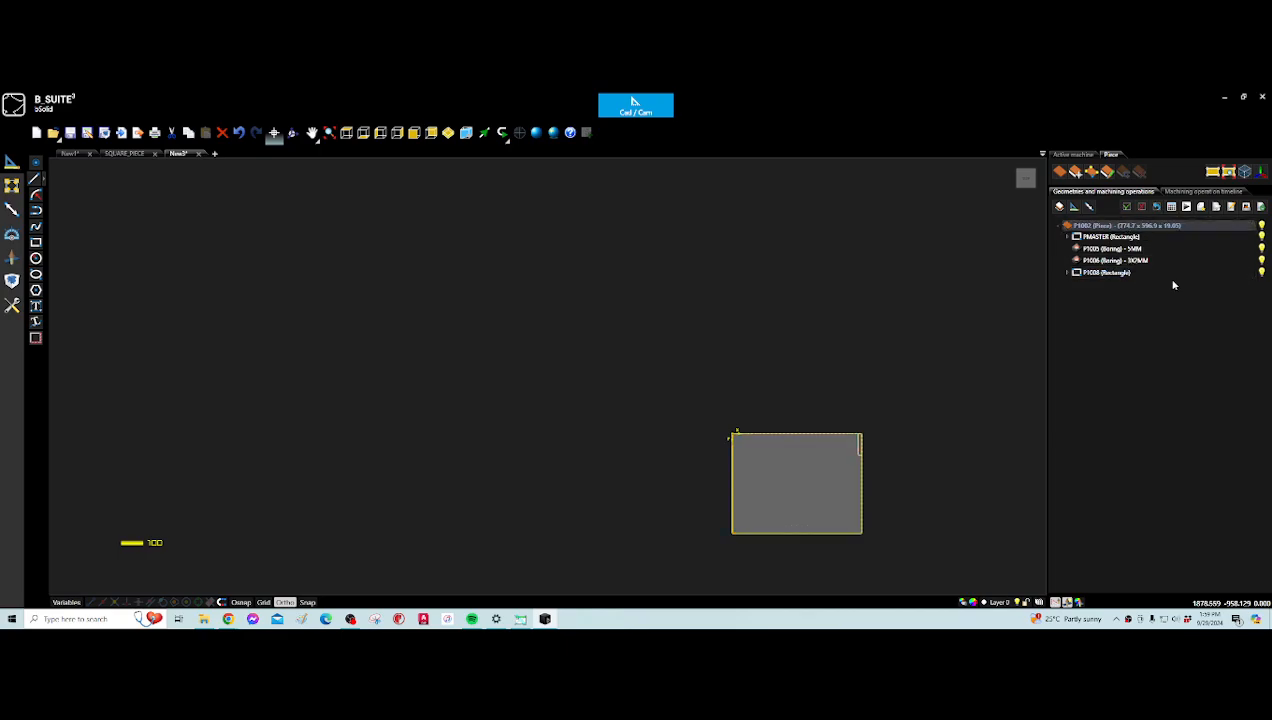
{"action": "left_click", "coordinate": [1112, 273]}
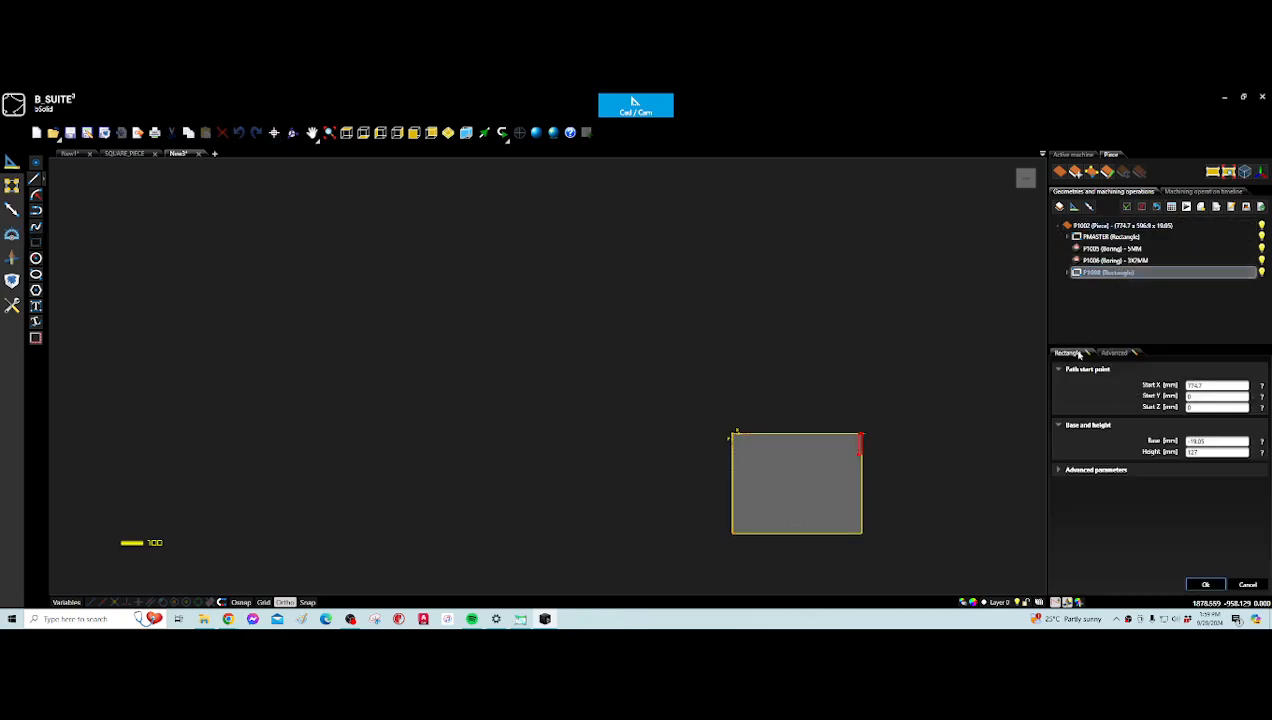
{"action": "left_click", "coordinate": [1110, 353]}
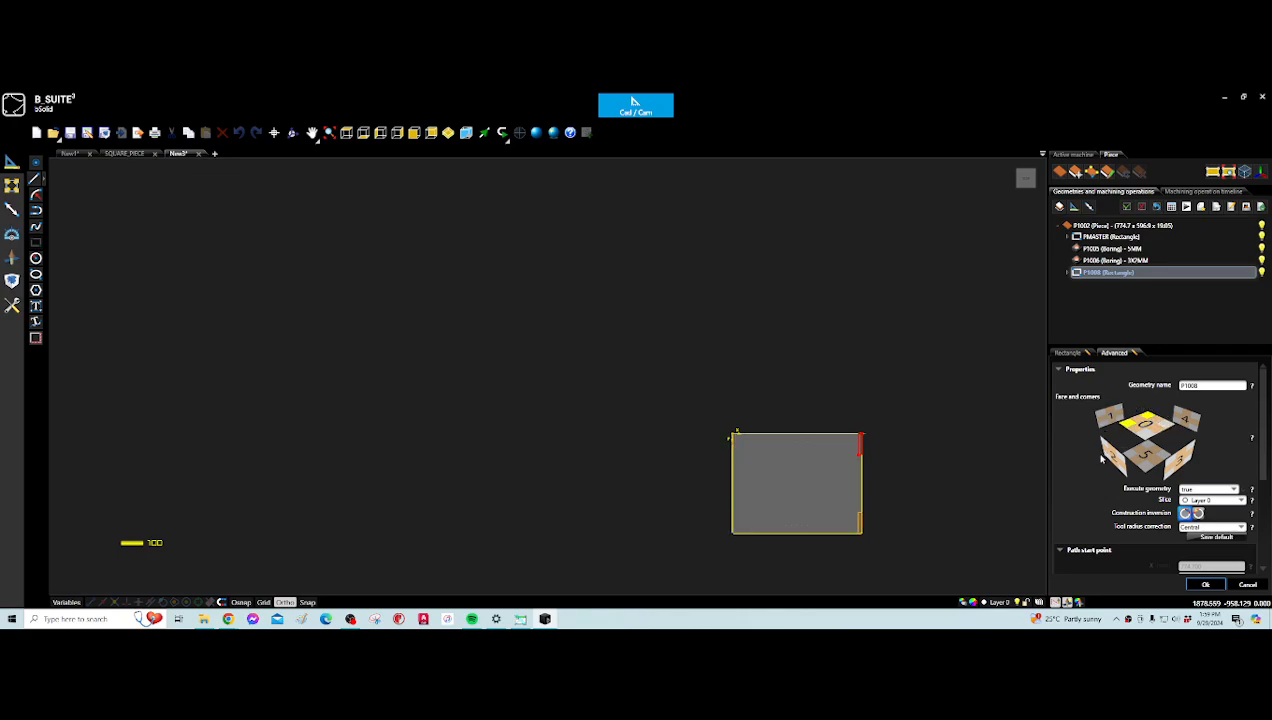
{"action": "left_click", "coordinate": [1206, 584]}
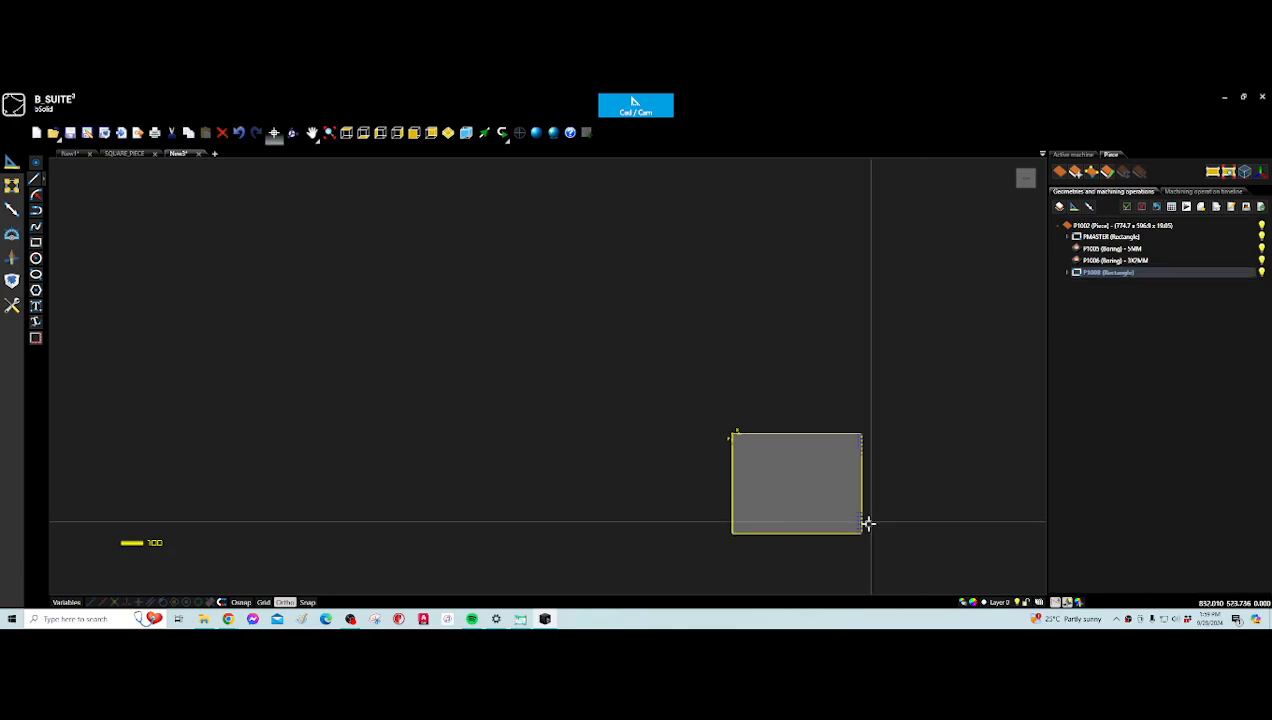
- Start a boring defined from the position at face 0's corner beside face 4, with x position LPZ/2 and y position 35 mm
{"action": "scroll", "coordinate": [862, 526], "scroll_direction": "up", "scroll_amount": 3}
{"action": "scroll", "coordinate": [857, 514], "scroll_direction": "down", "scroll_amount": 1}
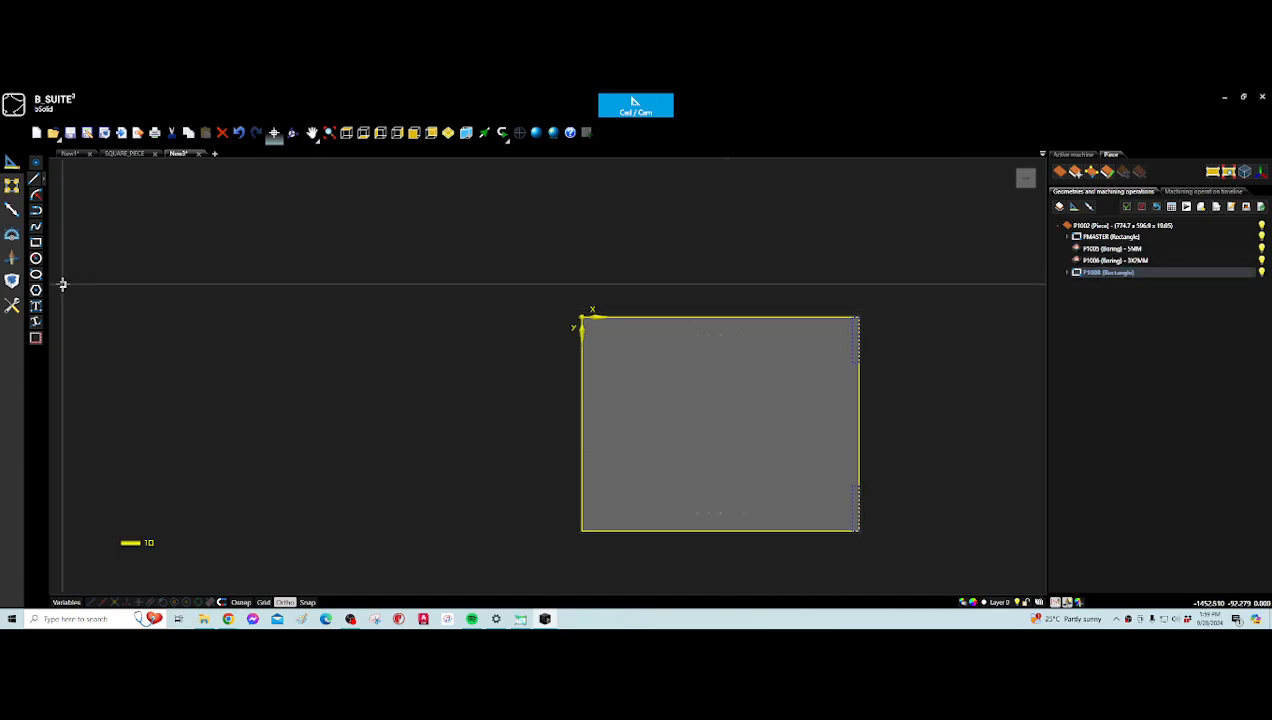
{"action": "left_click", "coordinate": [12, 258]}
{"action": "left_click", "coordinate": [33, 162]}
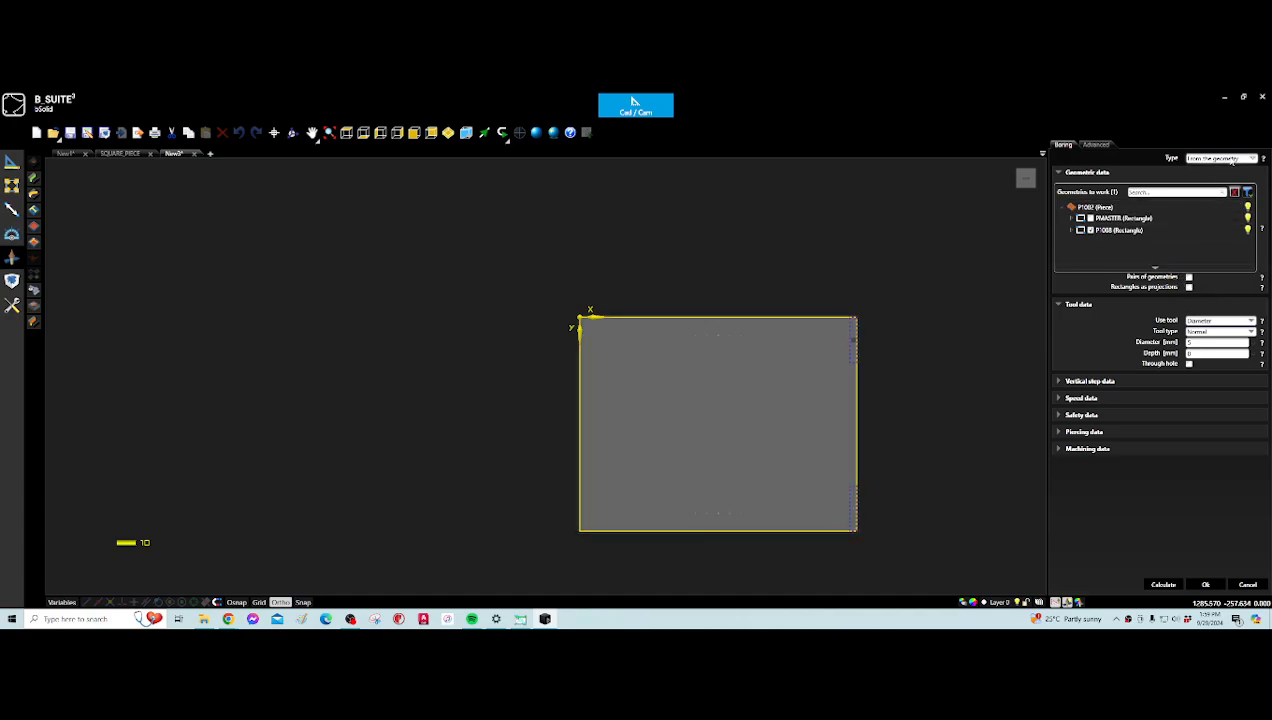
{"action": "left_click", "coordinate": [1252, 158]}
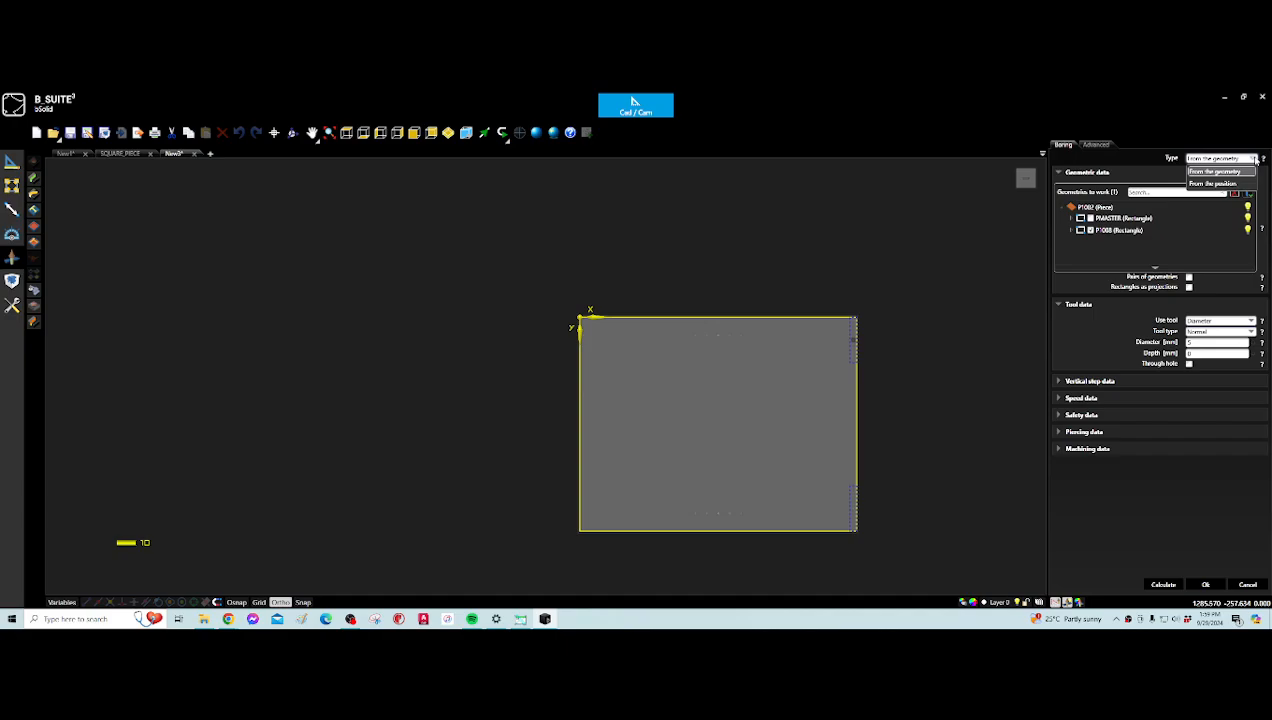
{"action": "left_click", "coordinate": [1213, 183]}
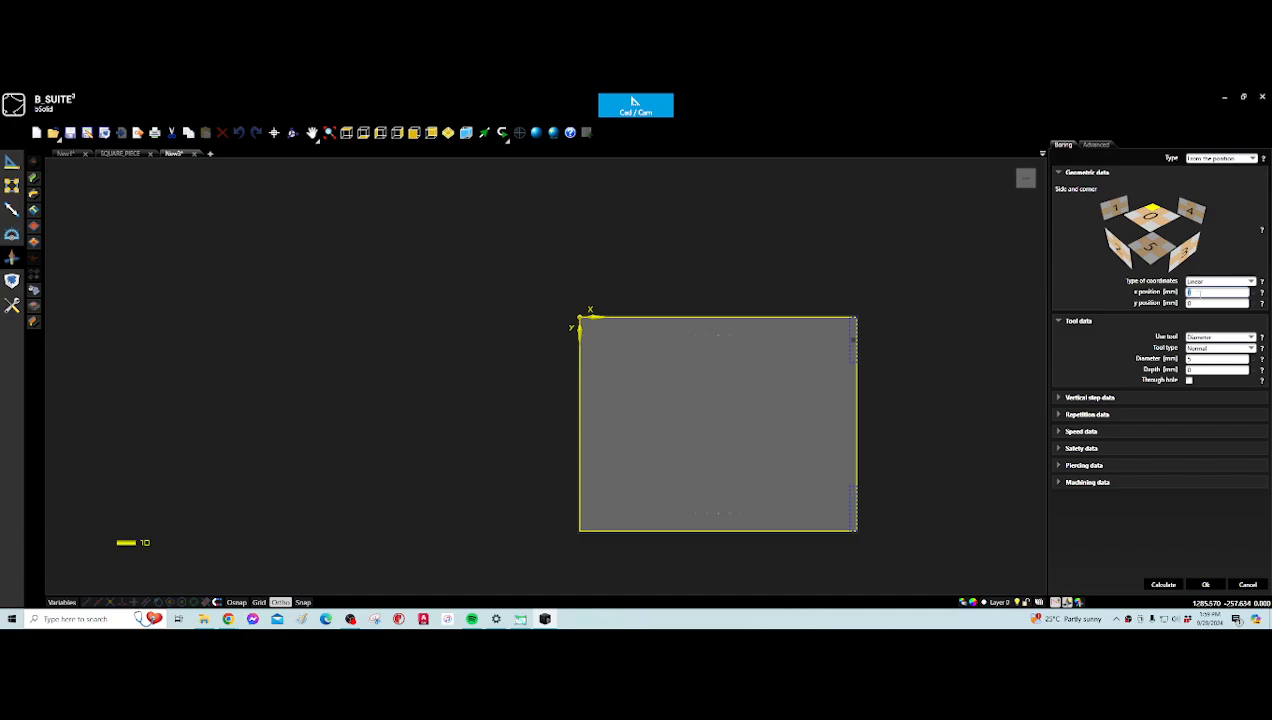
{"action": "type", "text": "187.7"}
{"action": "left_click", "coordinate": [1208, 303]}
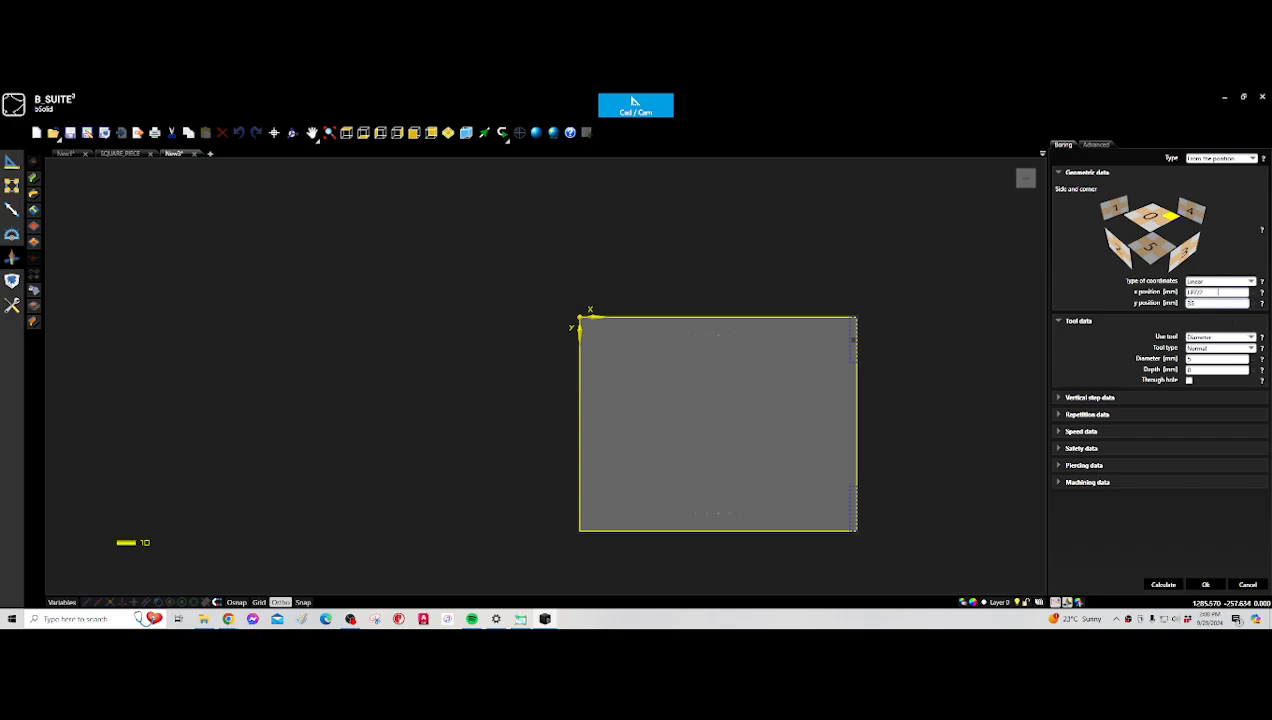
{"action": "double_click", "coordinate": [1218, 292]}
{"action": "double_click", "coordinate": [1217, 303]}
- Assign the 3X2MM drill to the new edge boring with a depth of LPZ
{"action": "left_click", "coordinate": [1251, 340]}
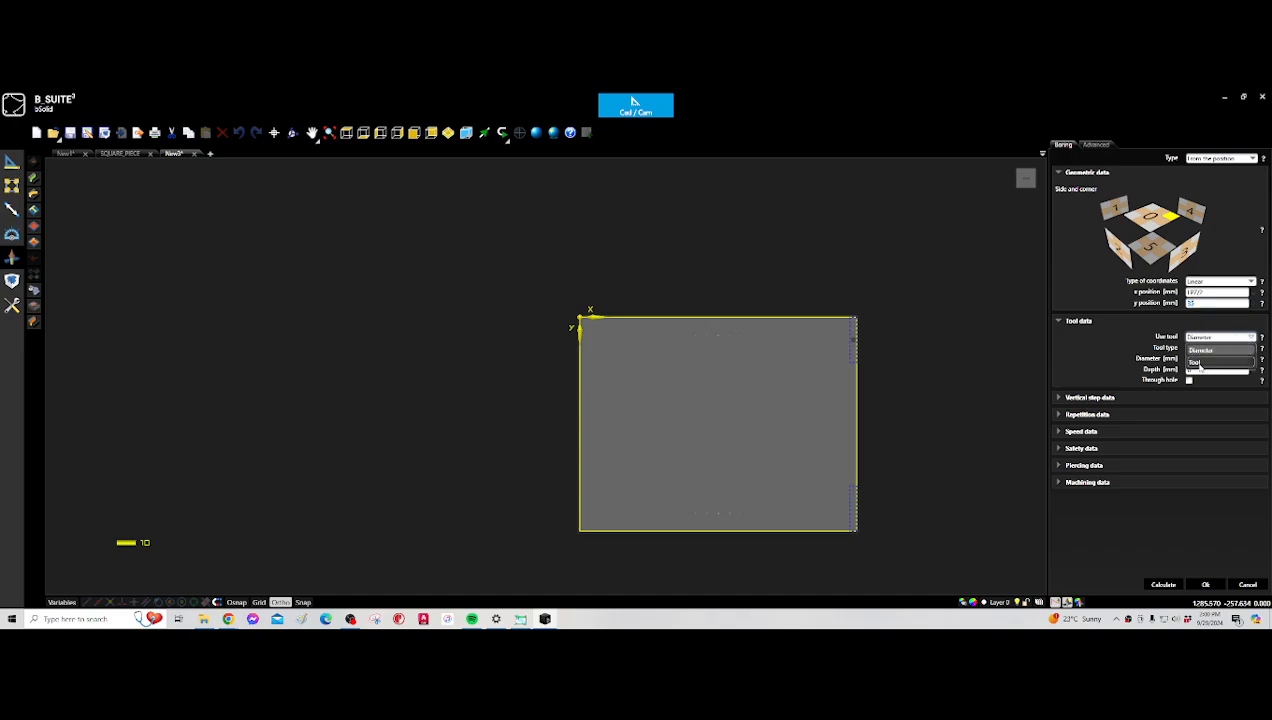
{"action": "left_click", "coordinate": [1194, 368]}
{"action": "left_click", "coordinate": [1062, 361]}
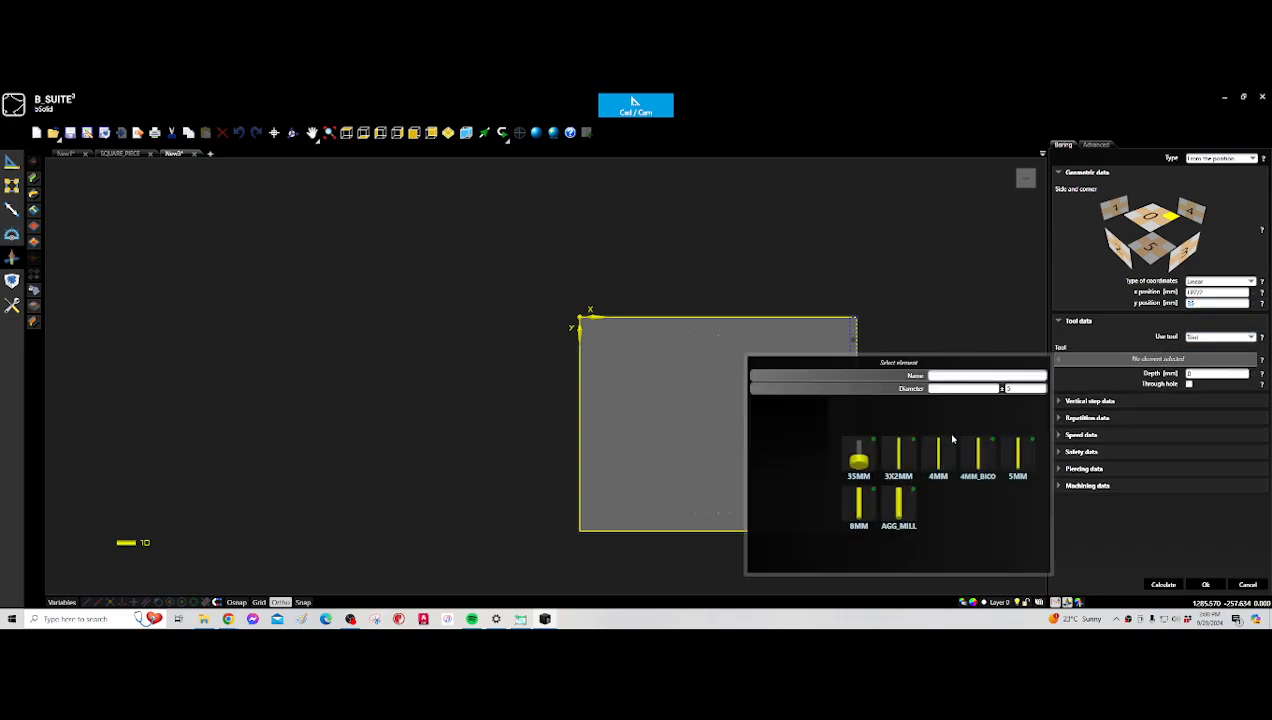
{"action": "double_click", "coordinate": [904, 453]}
{"action": "left_click", "coordinate": [1206, 395]}
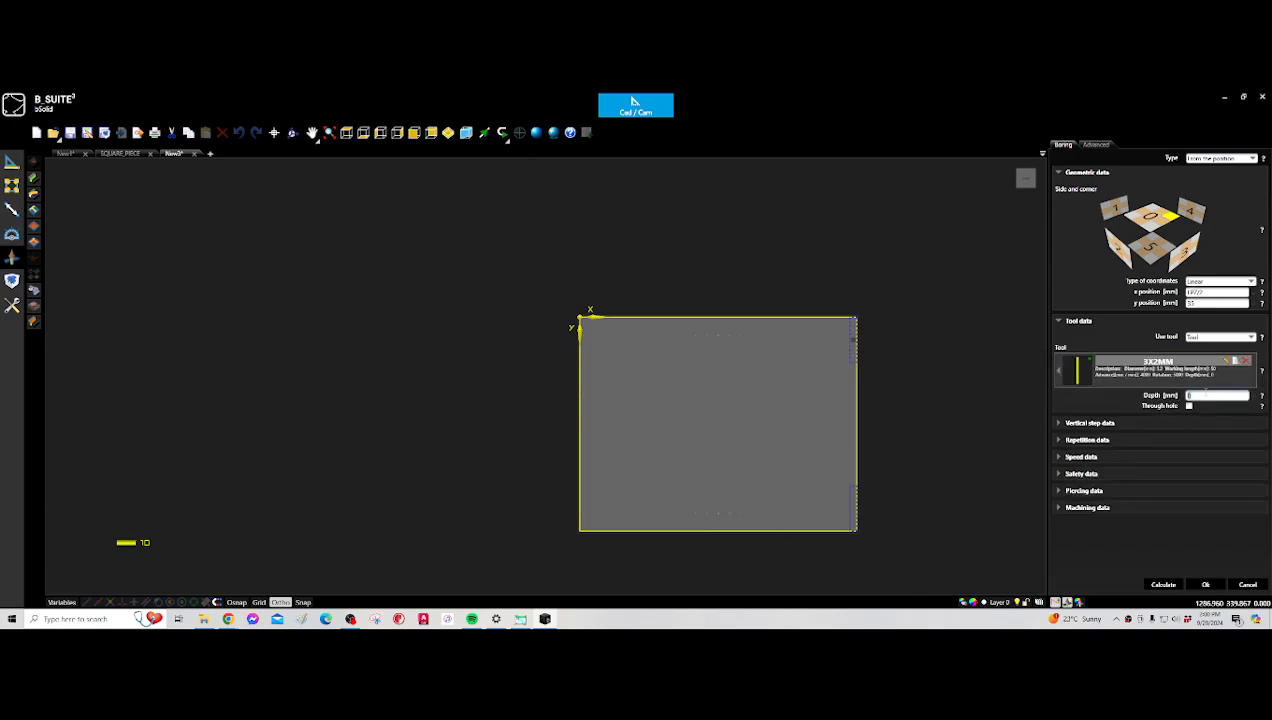
{"action": "scroll", "coordinate": [835, 341], "scroll_direction": "up", "scroll_amount": 3}
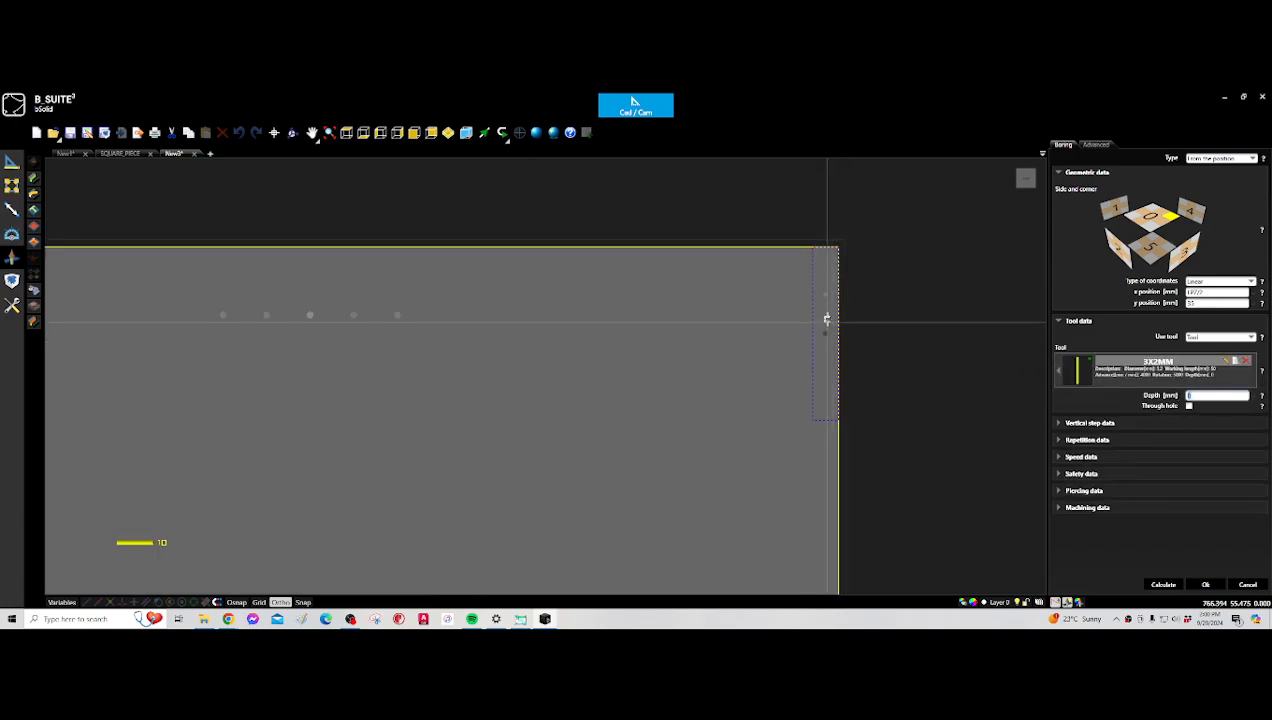
{"action": "scroll", "coordinate": [818, 271], "scroll_direction": "up", "scroll_amount": 2}
{"action": "scroll", "coordinate": [826, 360], "scroll_direction": "down", "scroll_amount": 5}
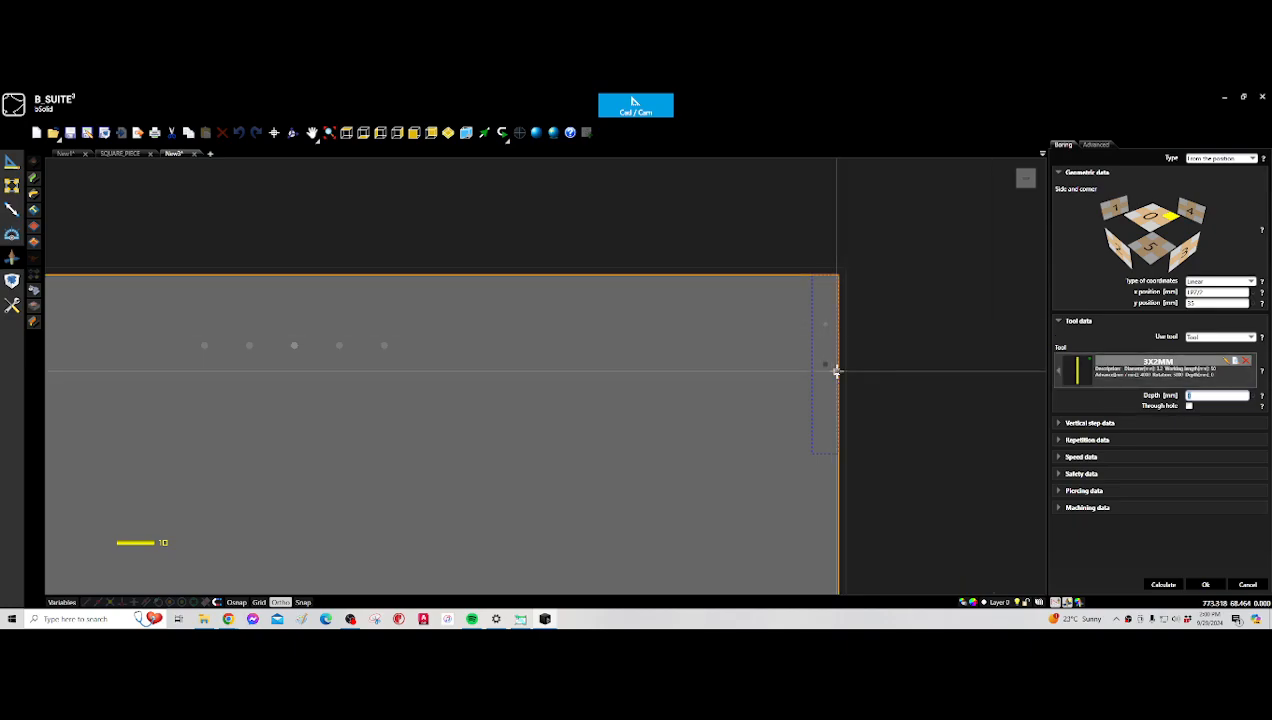
{"action": "left_click", "coordinate": [1058, 440]}
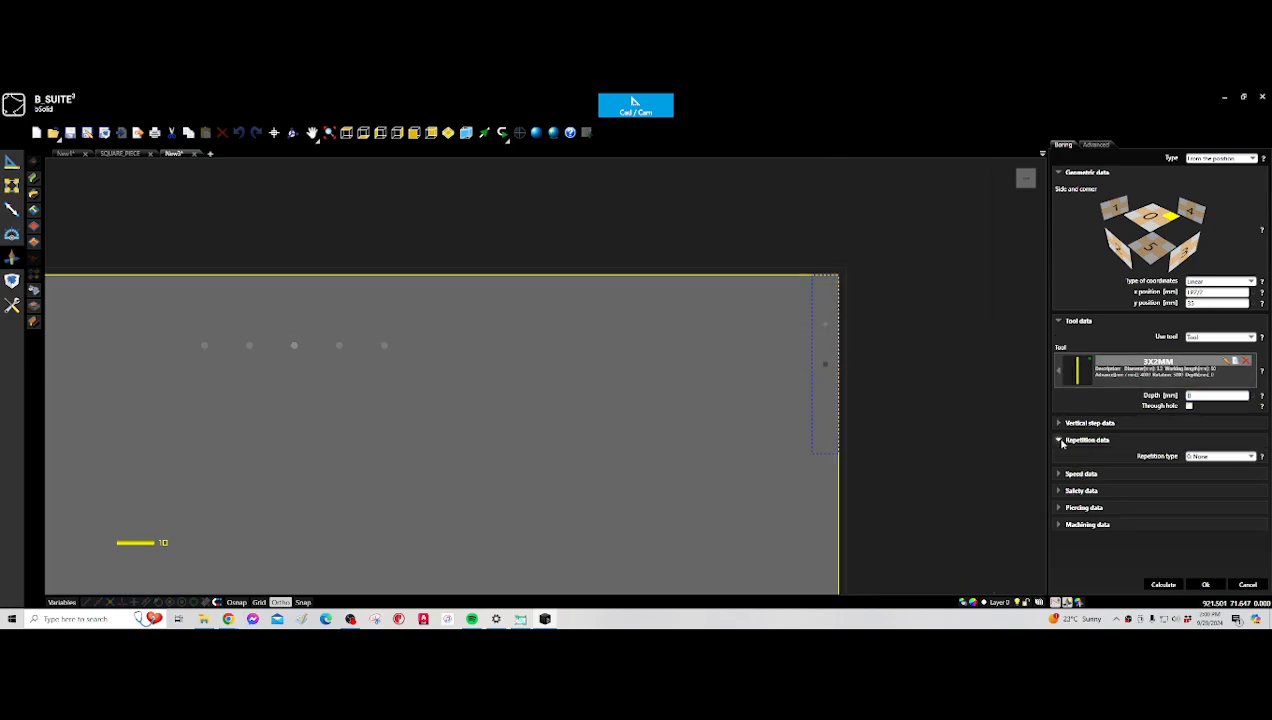
{"action": "left_click", "coordinate": [1194, 395]}
{"action": "type", "text": "10.2"}
- Give the edge boring a linear repetition with a step of 127-60 mm
{"action": "left_click", "coordinate": [1230, 455]}
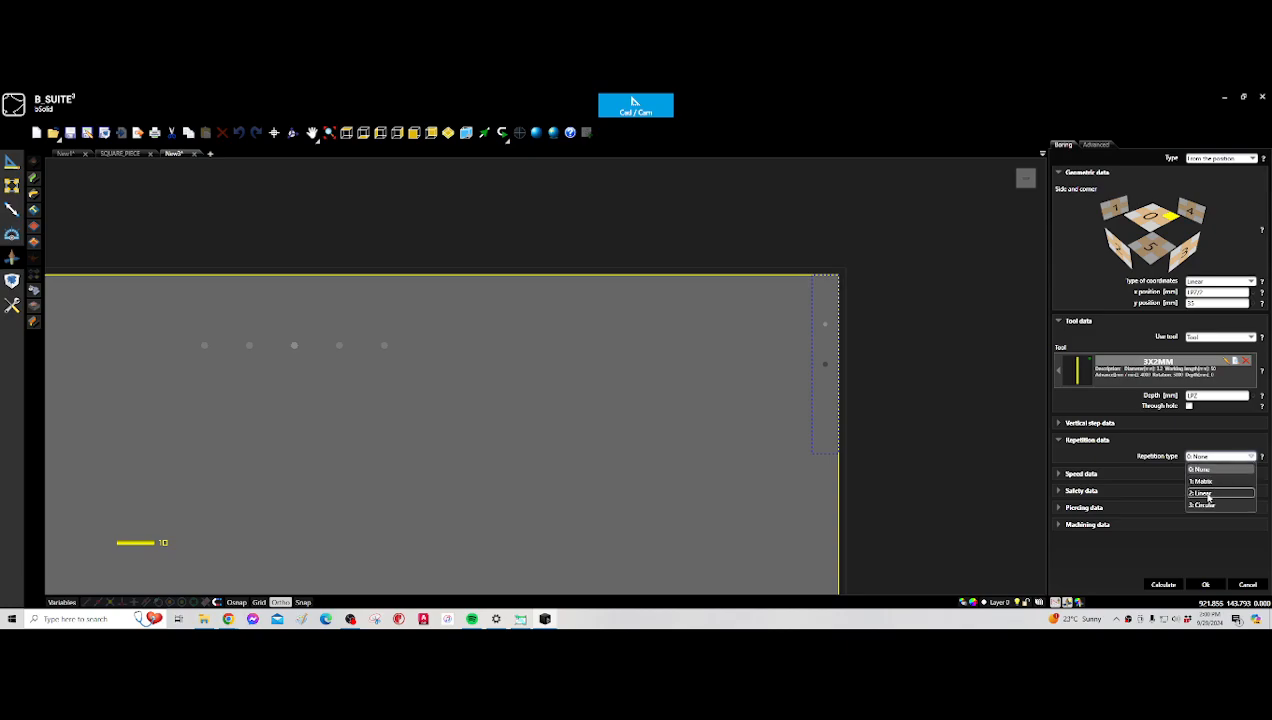
{"action": "left_click", "coordinate": [1205, 490]}
{"action": "left_click", "coordinate": [1190, 467]}
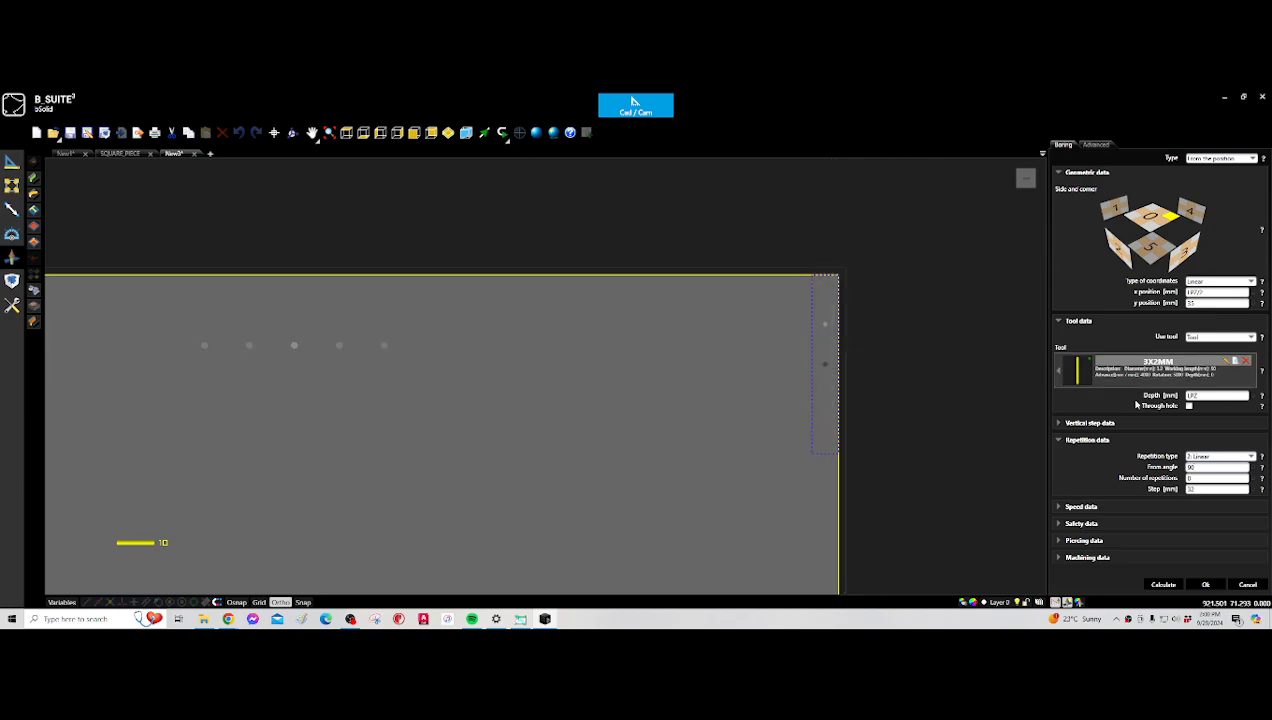
{"action": "left_click", "coordinate": [1189, 478]}
{"action": "key", "text": "Tab"}
{"action": "type", "text": "50"}
{"action": "left_click_drag", "start_coordinate": [1205, 489], "coordinate": [1176, 489]}
{"action": "type", "text": "127-60"}
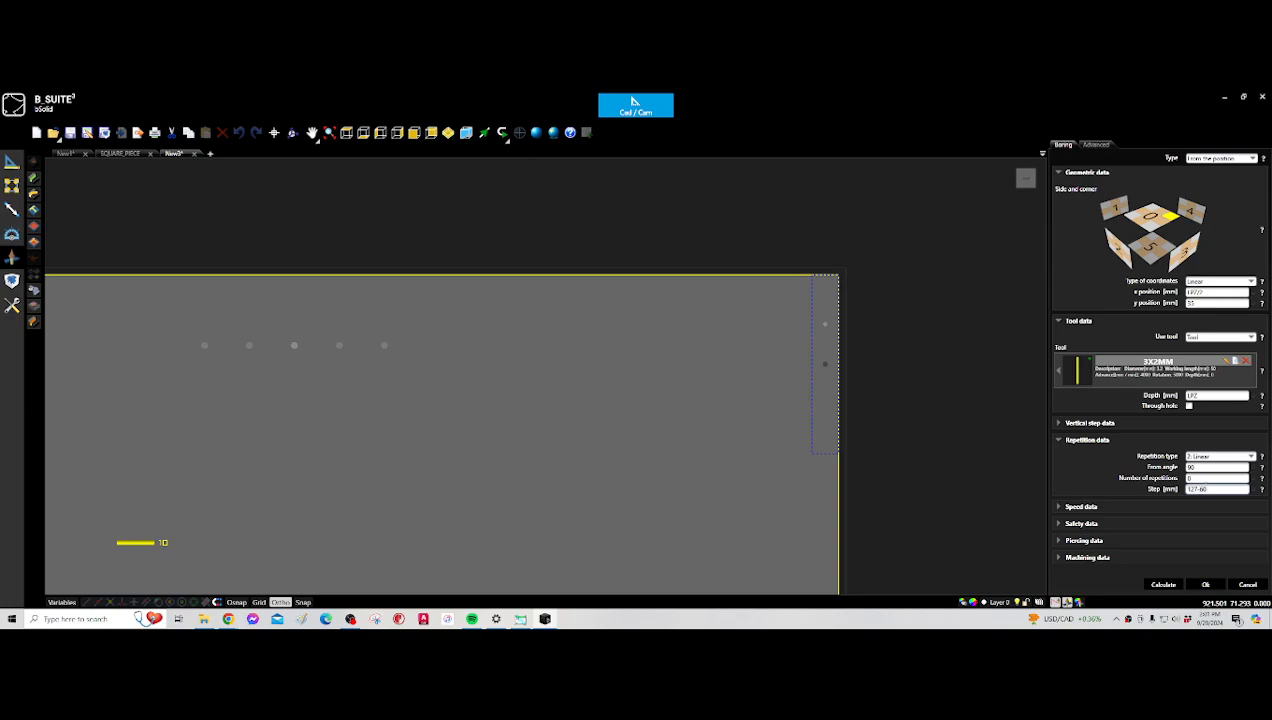
- Change the repetition step to 127-70 mm, set 2 repetitions, and confirm the edge boring
{"action": "double_click", "coordinate": [1202, 490]}
{"action": "type", "text": "70"}
{"action": "double_click", "coordinate": [1215, 478]}
{"action": "left_click", "coordinate": [1162, 584]}
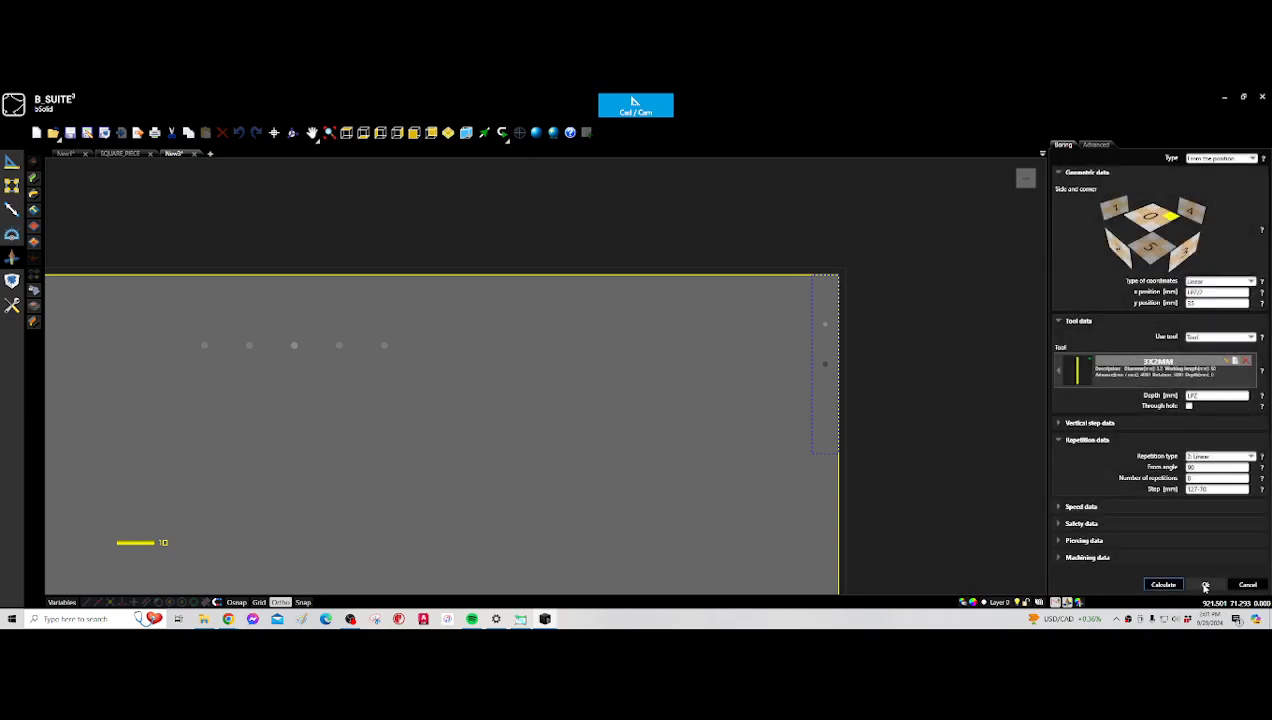
{"action": "left_click", "coordinate": [1188, 478]}
{"action": "type", "text": "2"}
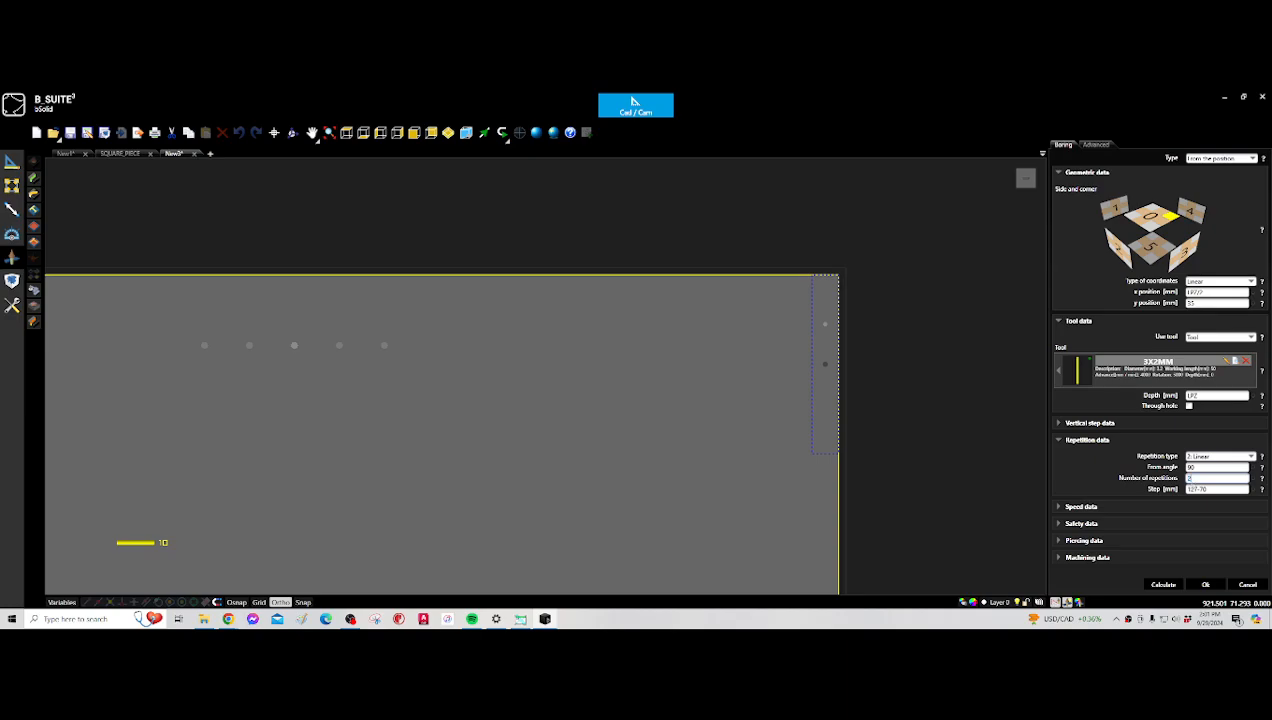
{"action": "key", "text": "Tab"}
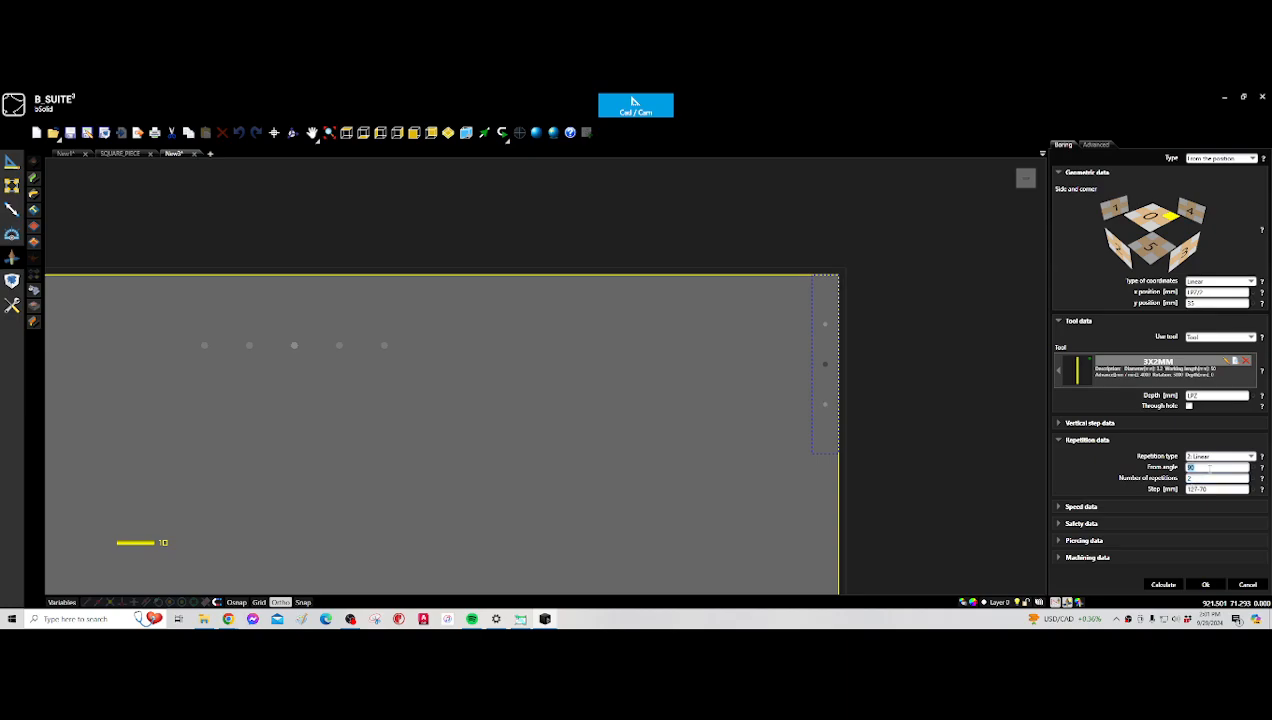
{"action": "left_click", "coordinate": [1205, 584]}
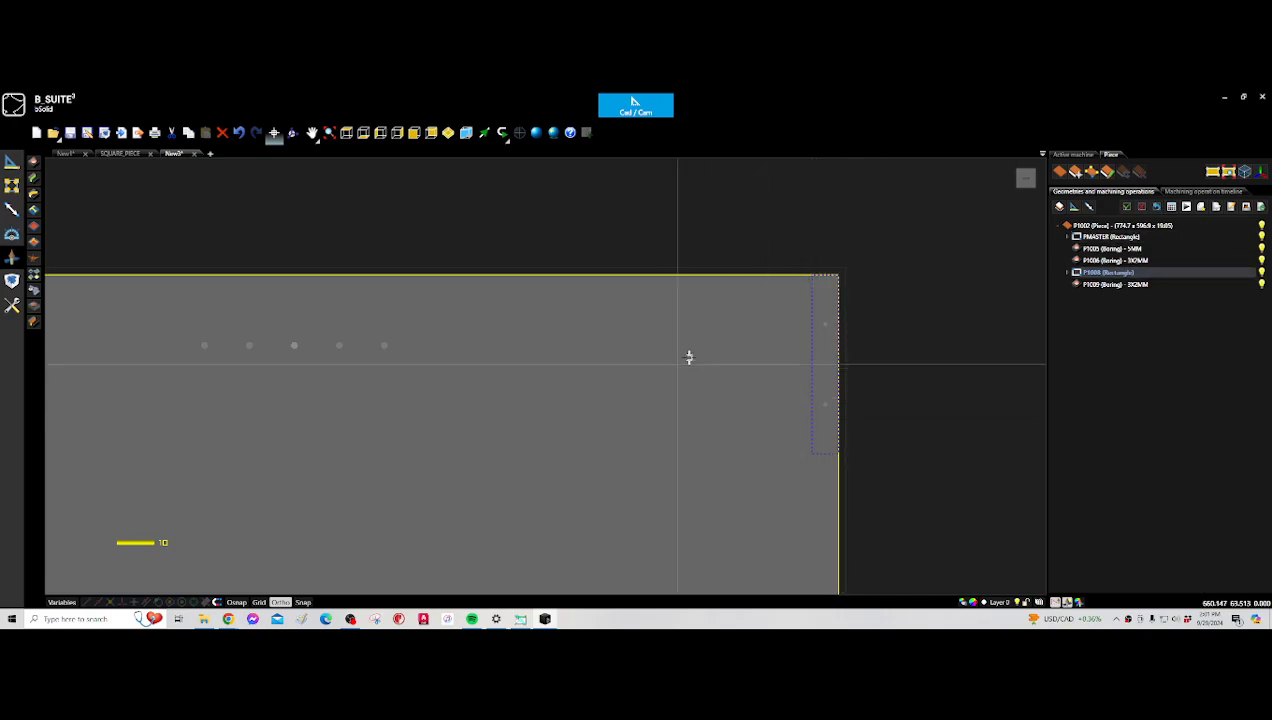
- Edit the new edge boring to repeat it at the other corner of the far X edge on face 0 and confirm
{"action": "scroll", "coordinate": [820, 369], "scroll_direction": "down", "scroll_amount": 4}
{"action": "scroll", "coordinate": [820, 372], "scroll_direction": "down", "scroll_amount": 2}
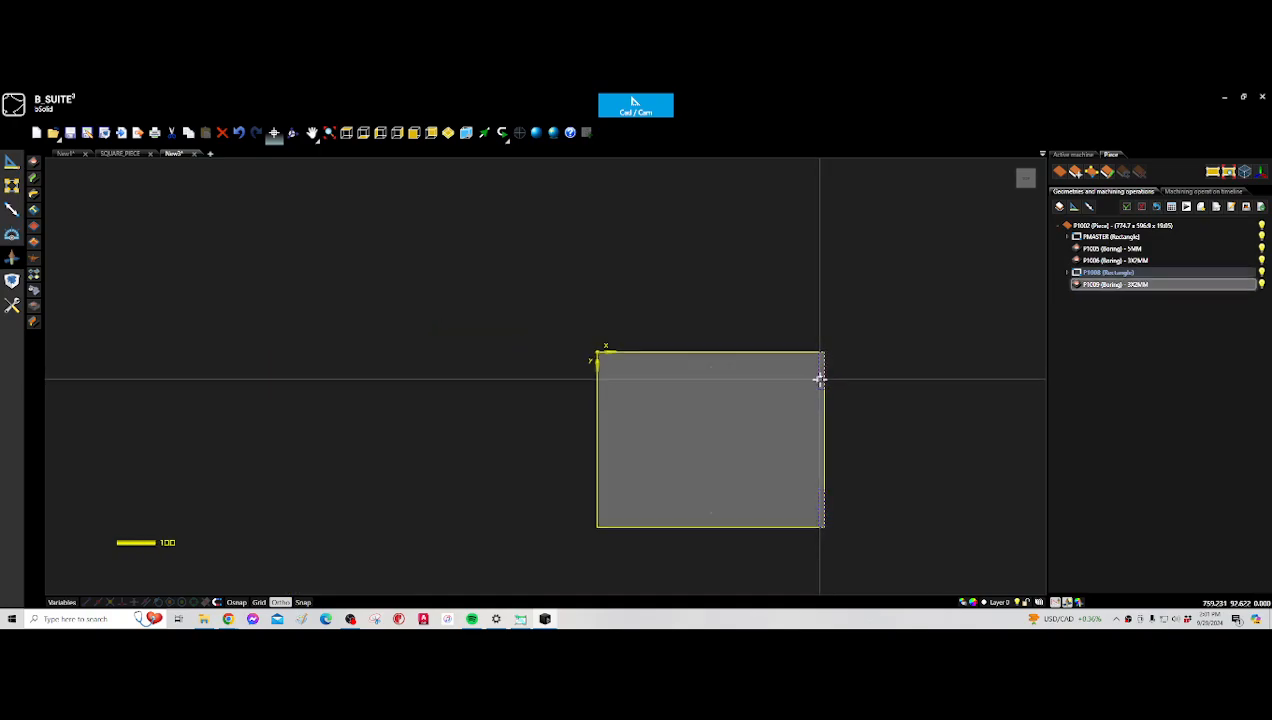
{"action": "scroll", "coordinate": [820, 376], "scroll_direction": "up", "scroll_amount": 4}
{"action": "left_click", "coordinate": [1103, 286]}
{"action": "double_click", "coordinate": [1103, 286]}
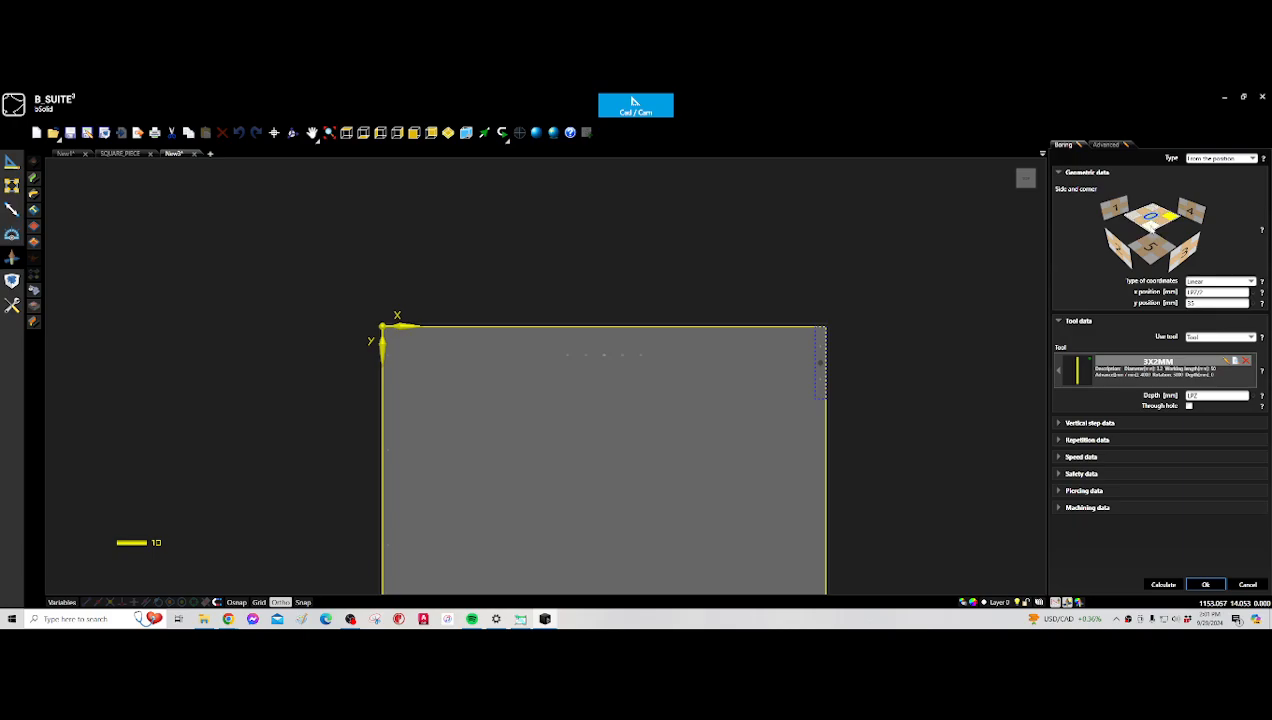
{"action": "scroll", "coordinate": [906, 354], "scroll_direction": "down", "scroll_amount": 5}
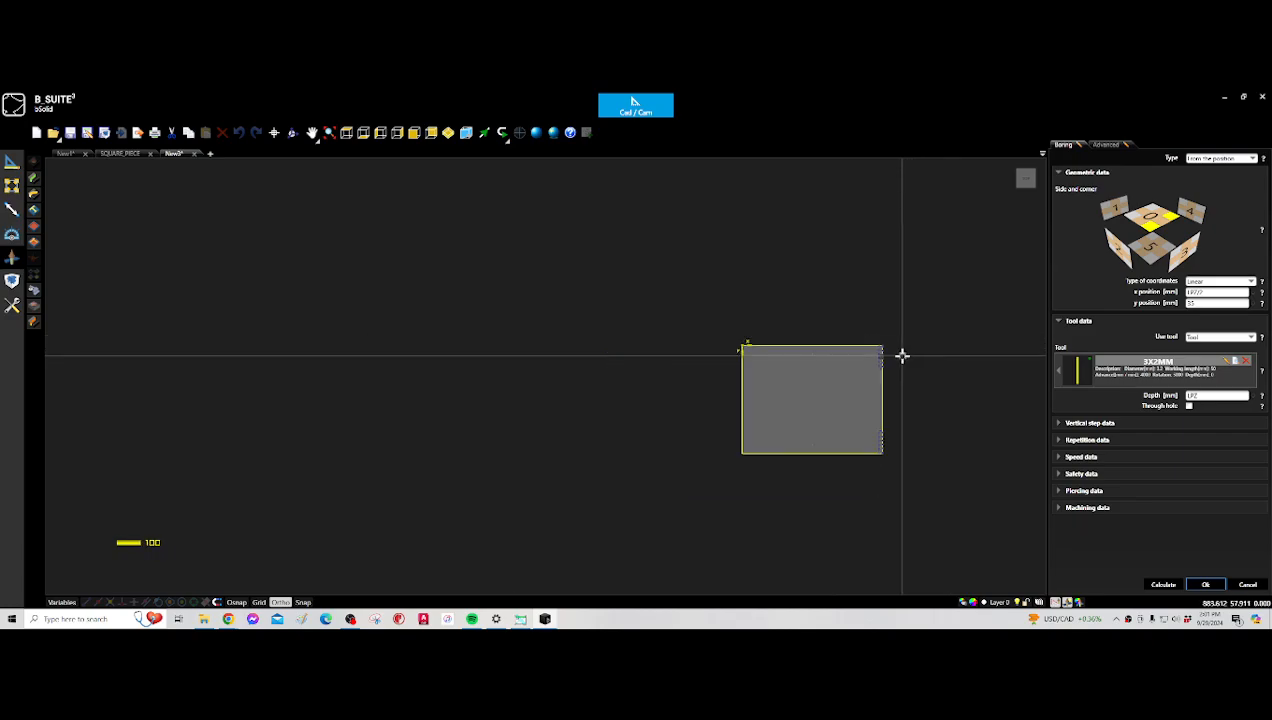
{"action": "scroll", "coordinate": [880, 363], "scroll_direction": "up", "scroll_amount": 3}
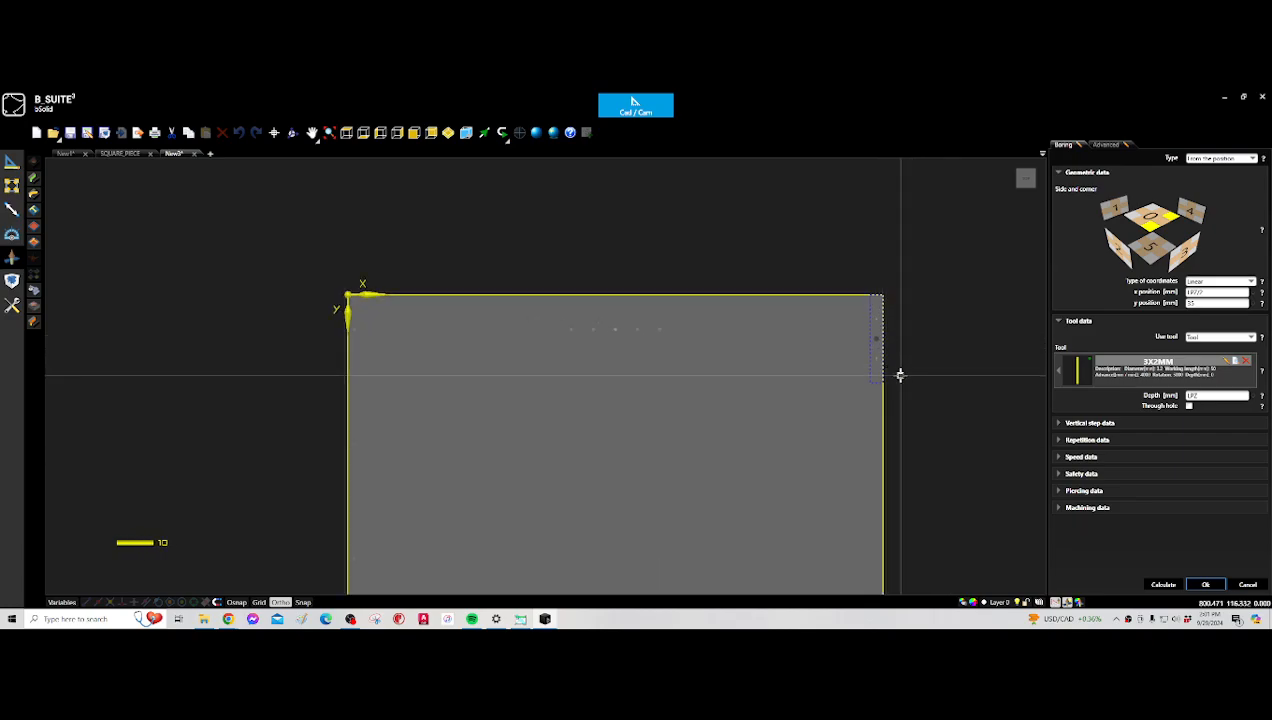
{"action": "scroll", "coordinate": [899, 381], "scroll_direction": "down", "scroll_amount": 3}
{"action": "scroll", "coordinate": [894, 478], "scroll_direction": "up", "scroll_amount": 5}
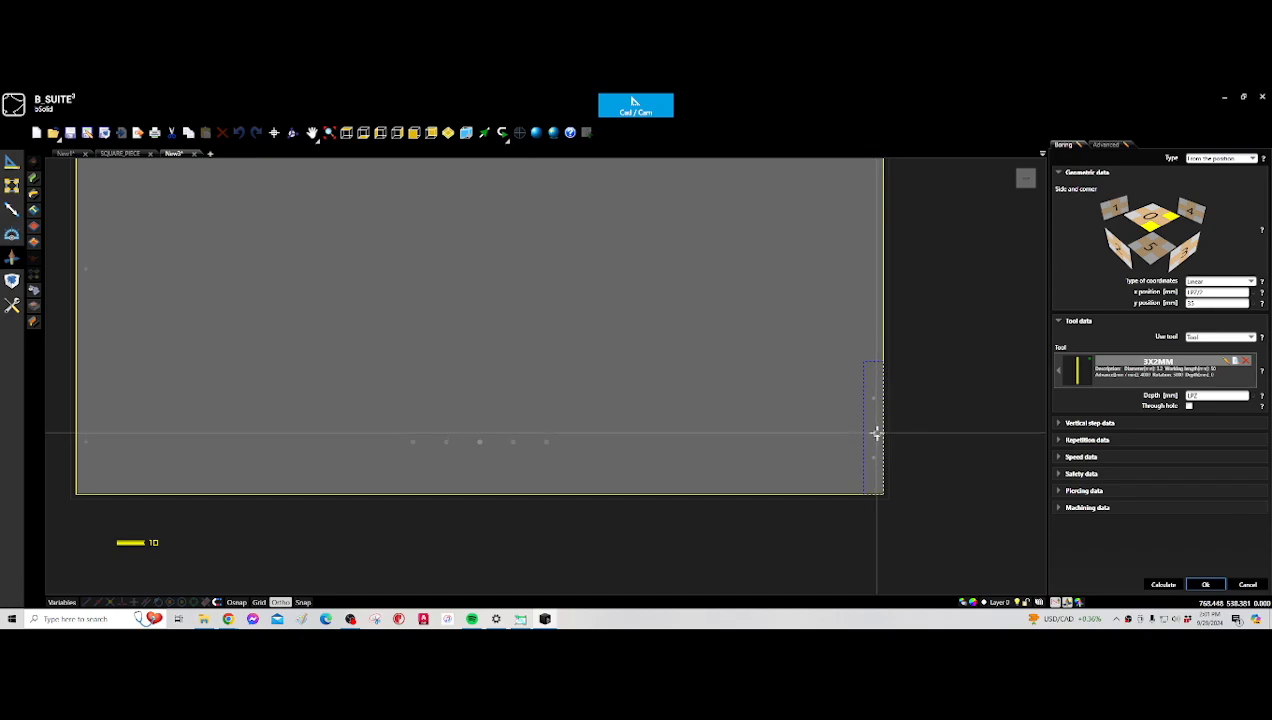
{"action": "left_click", "coordinate": [1165, 585]}
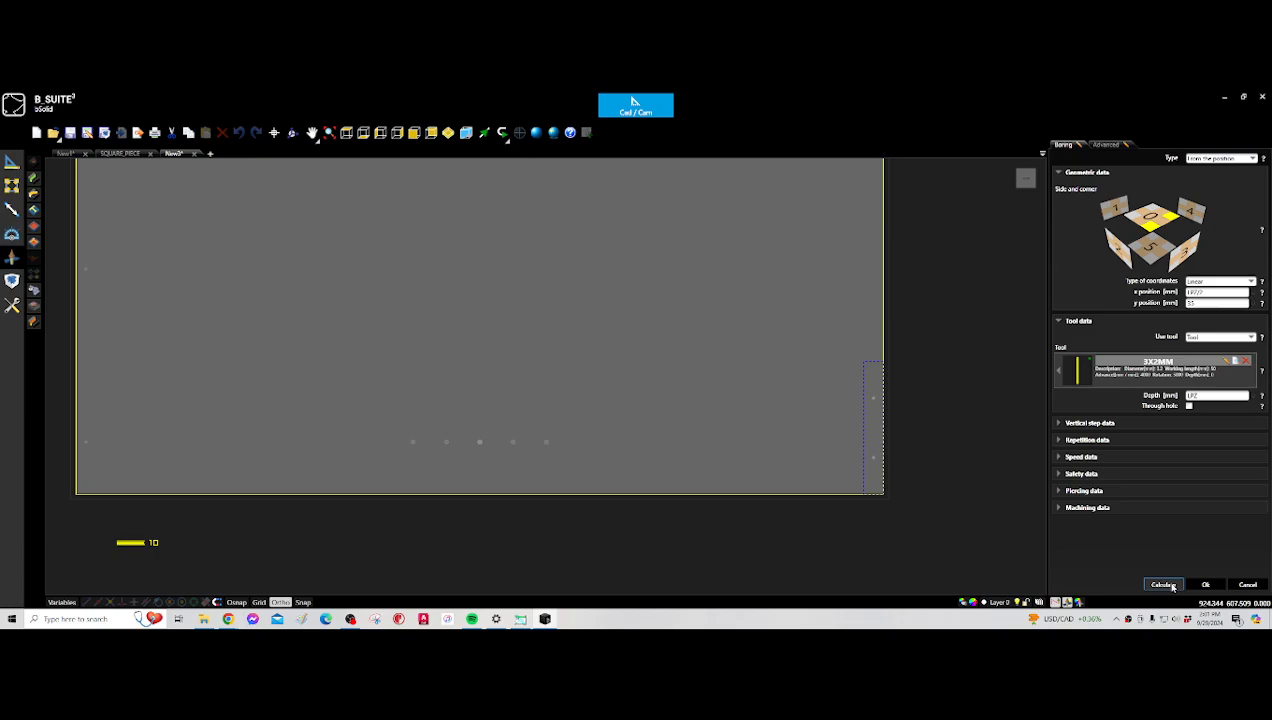
{"action": "left_click", "coordinate": [1208, 586]}
- Simulate the piece's machining operations, inspect the borings along the far X edge, and close the simulation
{"action": "scroll", "coordinate": [863, 392], "scroll_direction": "down", "scroll_amount": 4}
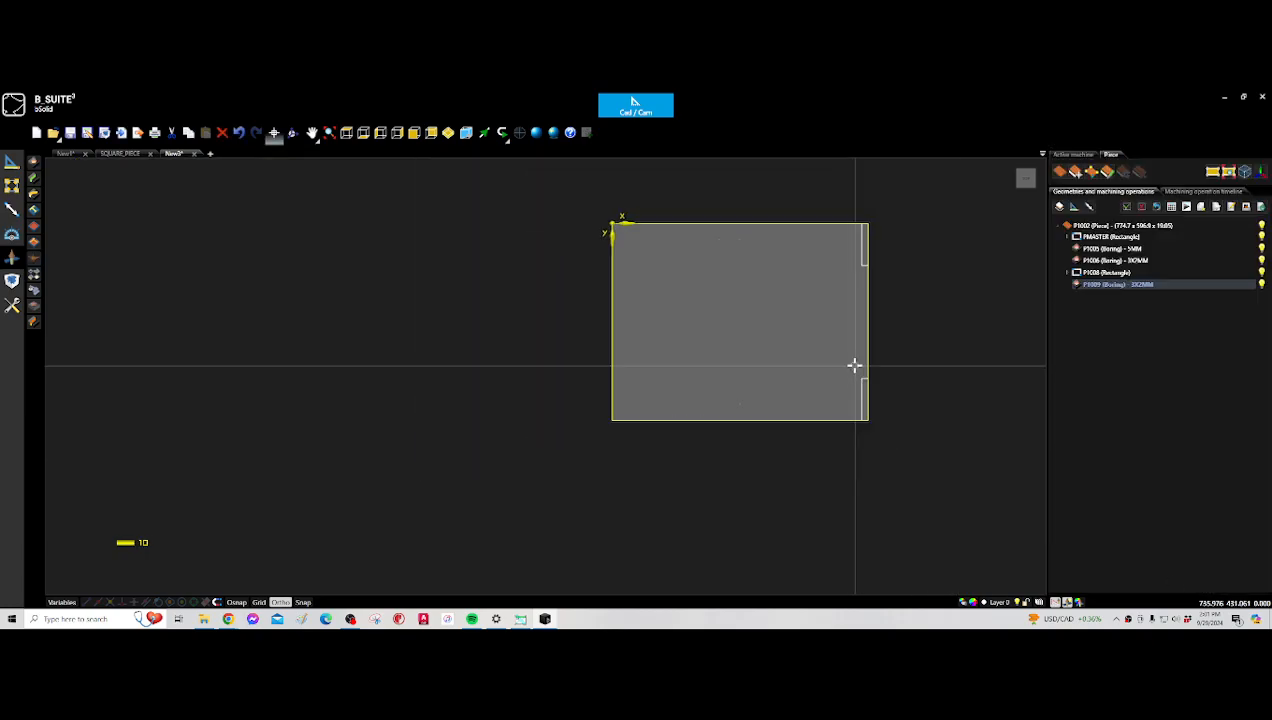
{"action": "scroll", "coordinate": [862, 250], "scroll_direction": "up", "scroll_amount": 5}
{"action": "scroll", "coordinate": [852, 230], "scroll_direction": "down", "scroll_amount": 4}
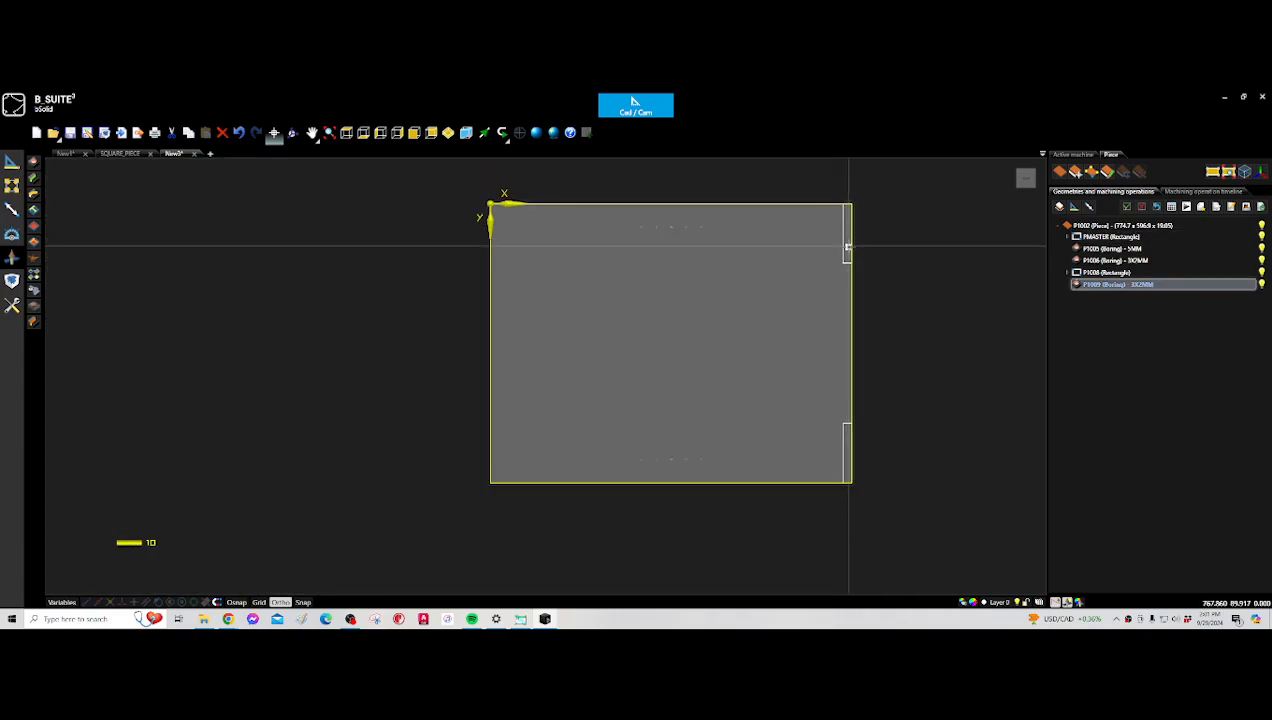
{"action": "scroll", "coordinate": [829, 315], "scroll_direction": "down", "scroll_amount": 2}
{"action": "scroll", "coordinate": [767, 344], "scroll_direction": "up", "scroll_amount": 2}
{"action": "scroll", "coordinate": [762, 344], "scroll_direction": "down", "scroll_amount": 2}
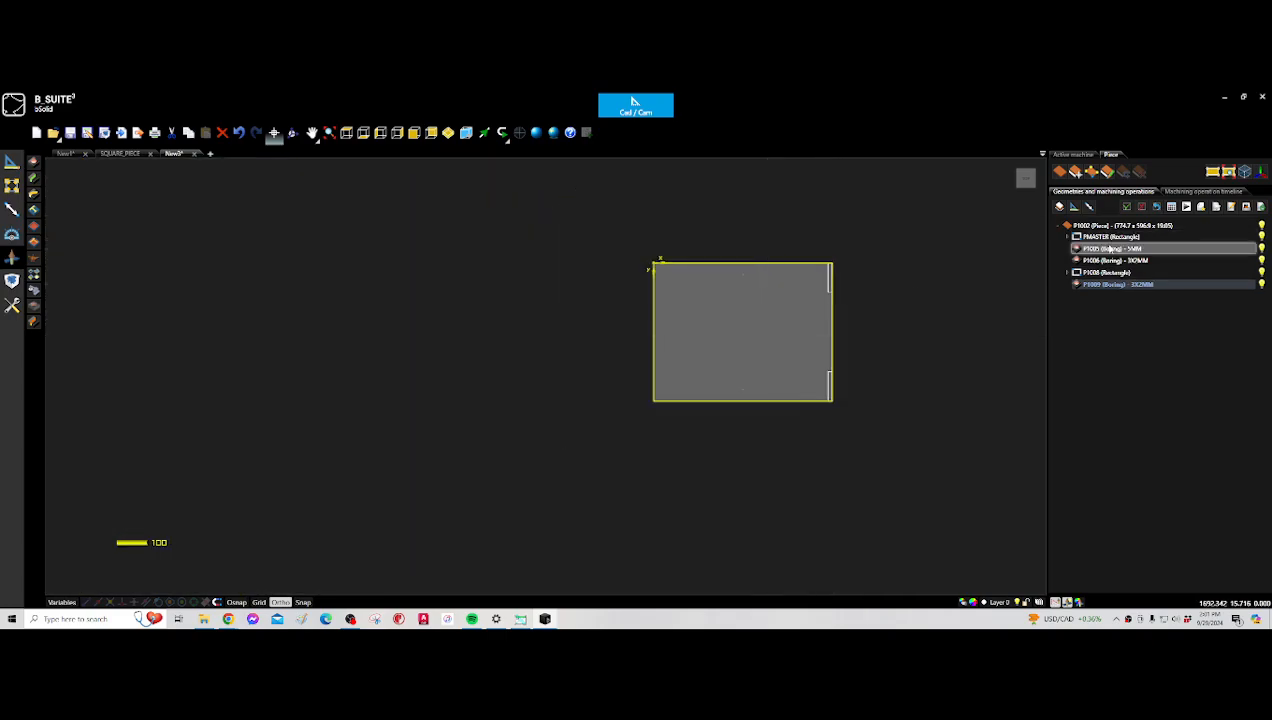
{"action": "left_click", "coordinate": [1184, 206]}
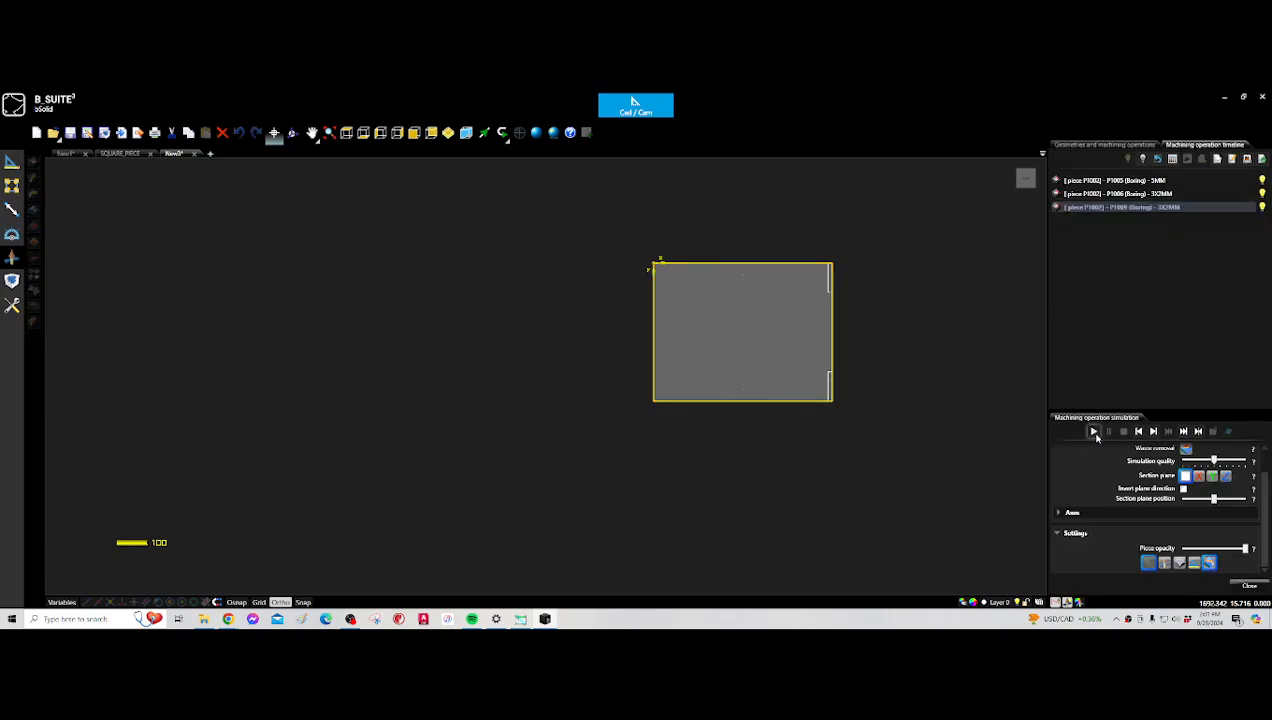
{"action": "left_click", "coordinate": [1094, 432]}
{"action": "scroll", "coordinate": [826, 253], "scroll_direction": "up", "scroll_amount": 2}
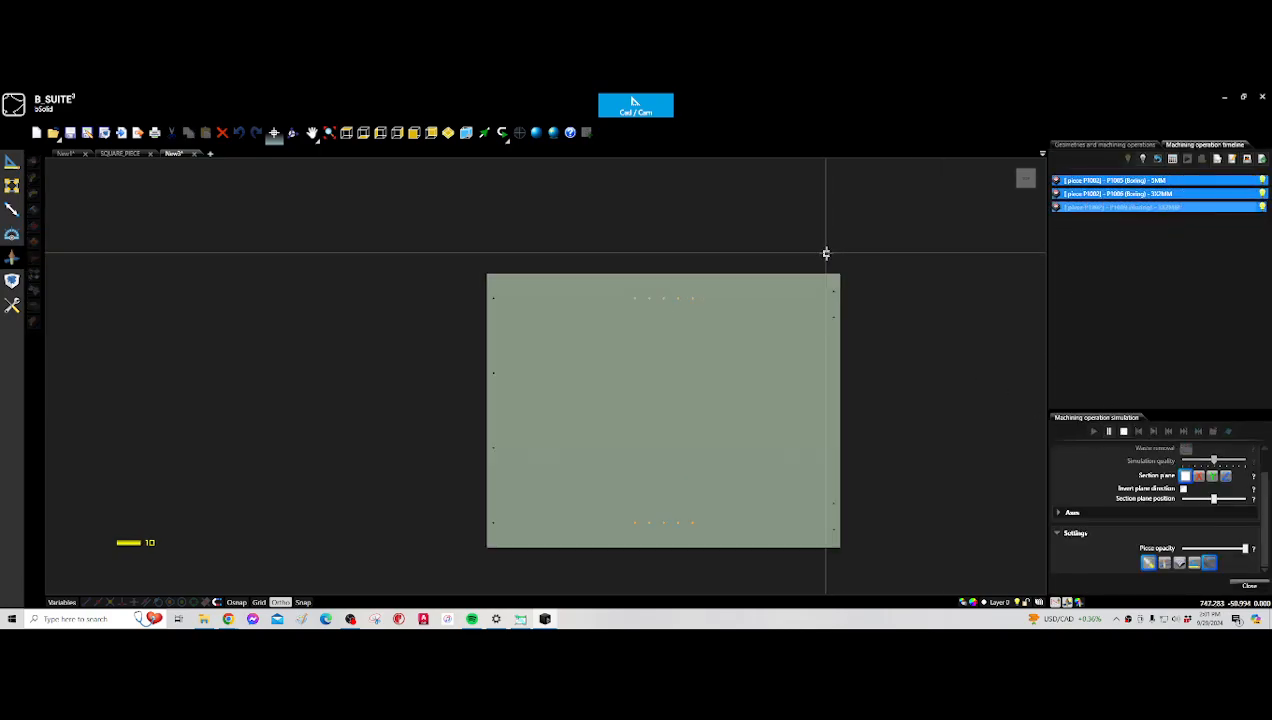
{"action": "middle_click_drag", "start_coordinate": [818, 413], "coordinate": [822, 399]}
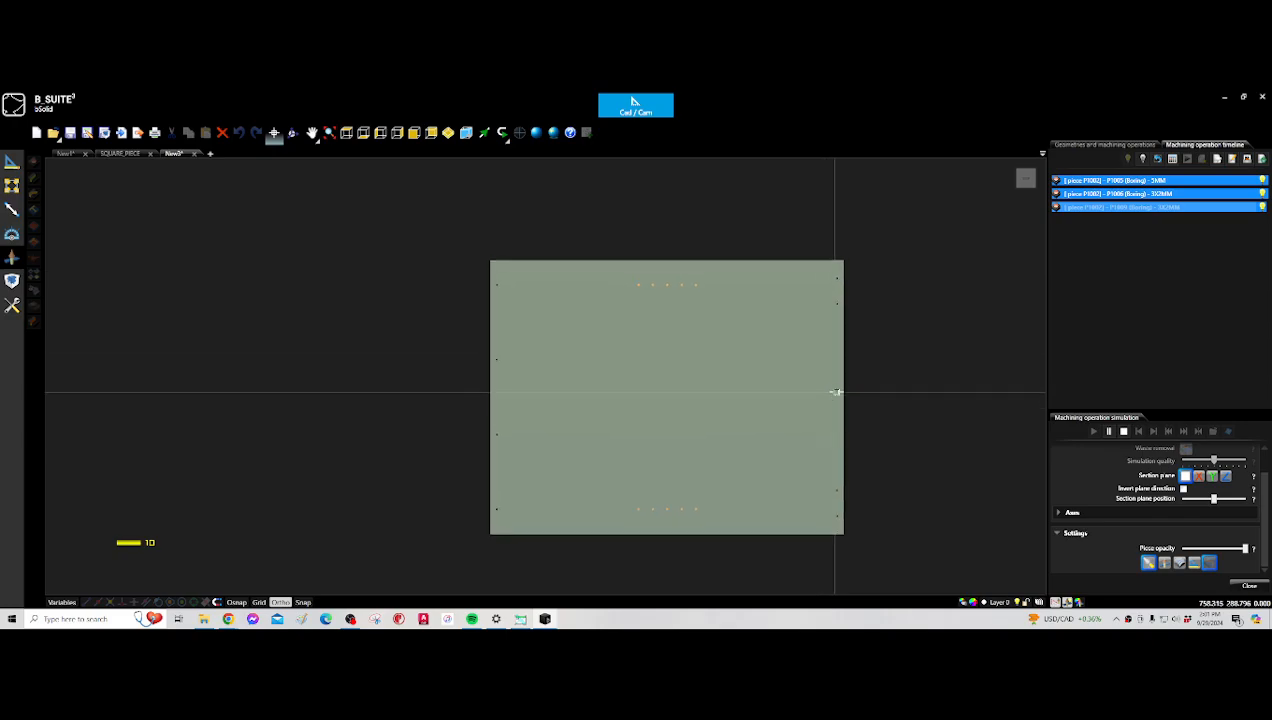
{"action": "left_click", "coordinate": [1250, 588]}
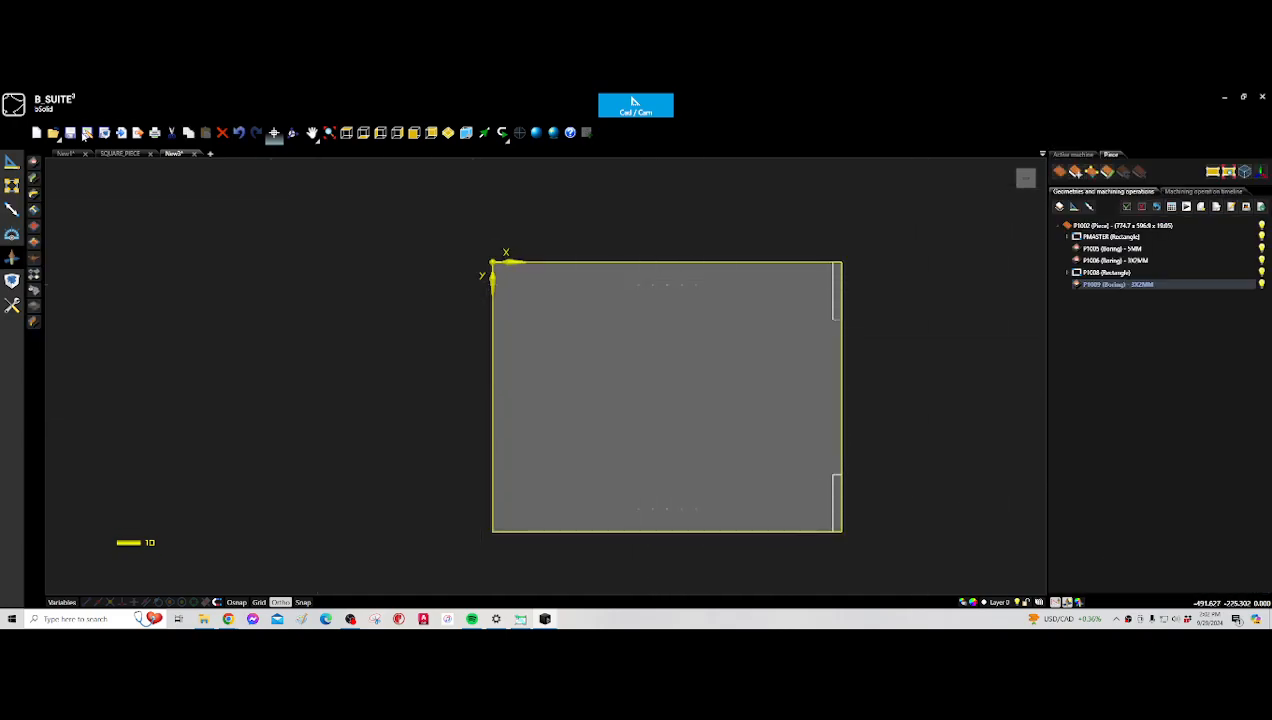
- Save the piece as SIDE_CABINET_STANDARD and view its bNest export settings, closing them without exporting
{"action": "left_click", "coordinate": [87, 133]}
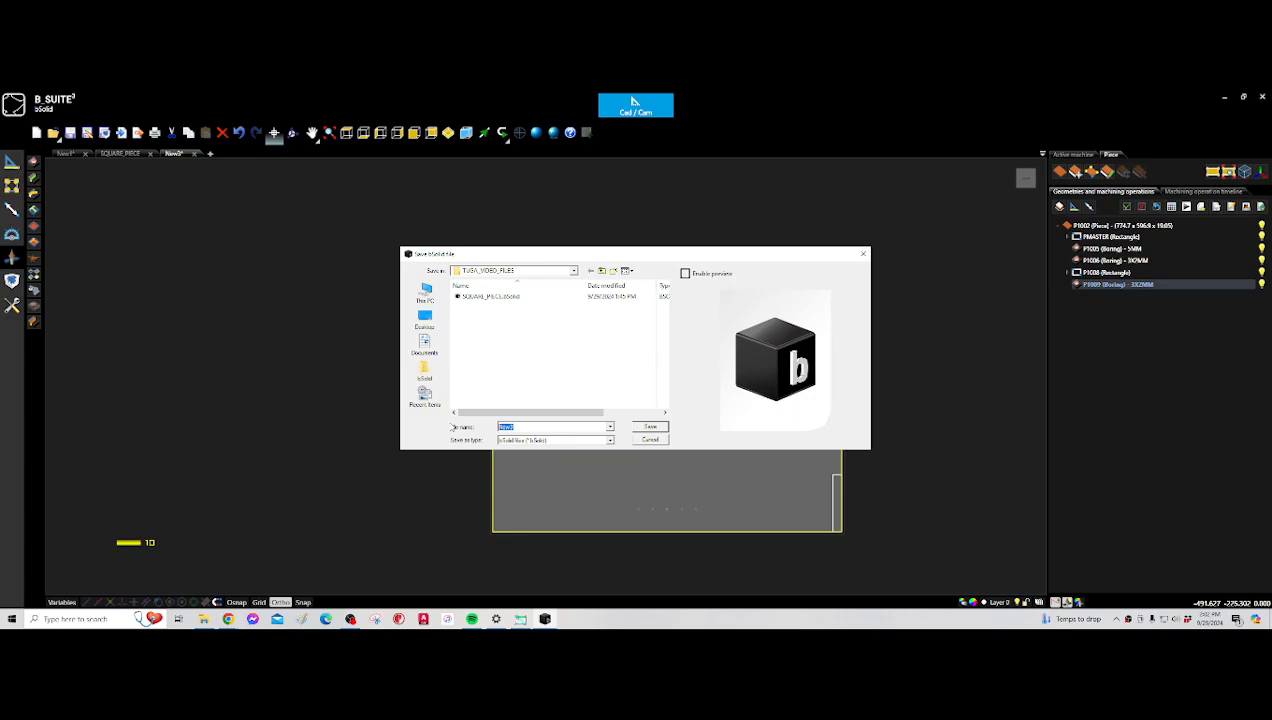
{"action": "type", "text": "SIDE_CABINE"}
{"action": "type", "text": "TANDARD"}
{"action": "left_click", "coordinate": [650, 426]}
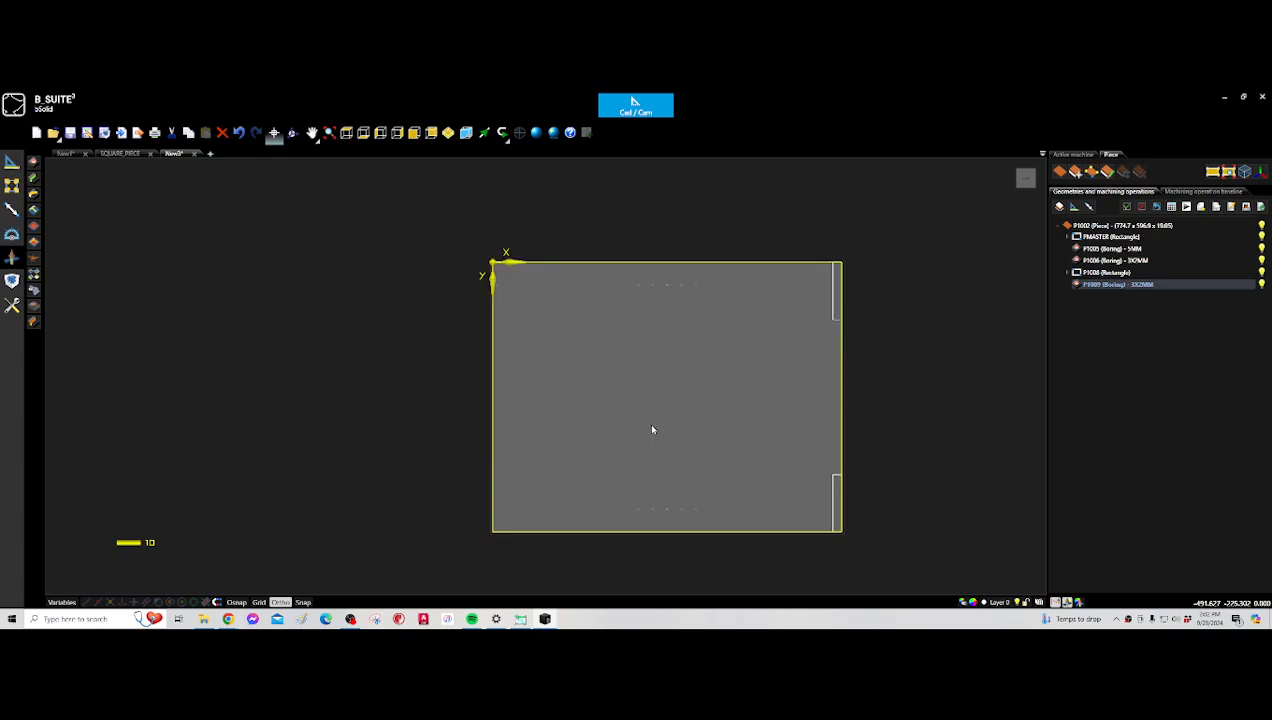
{"action": "left_click", "coordinate": [587, 133]}
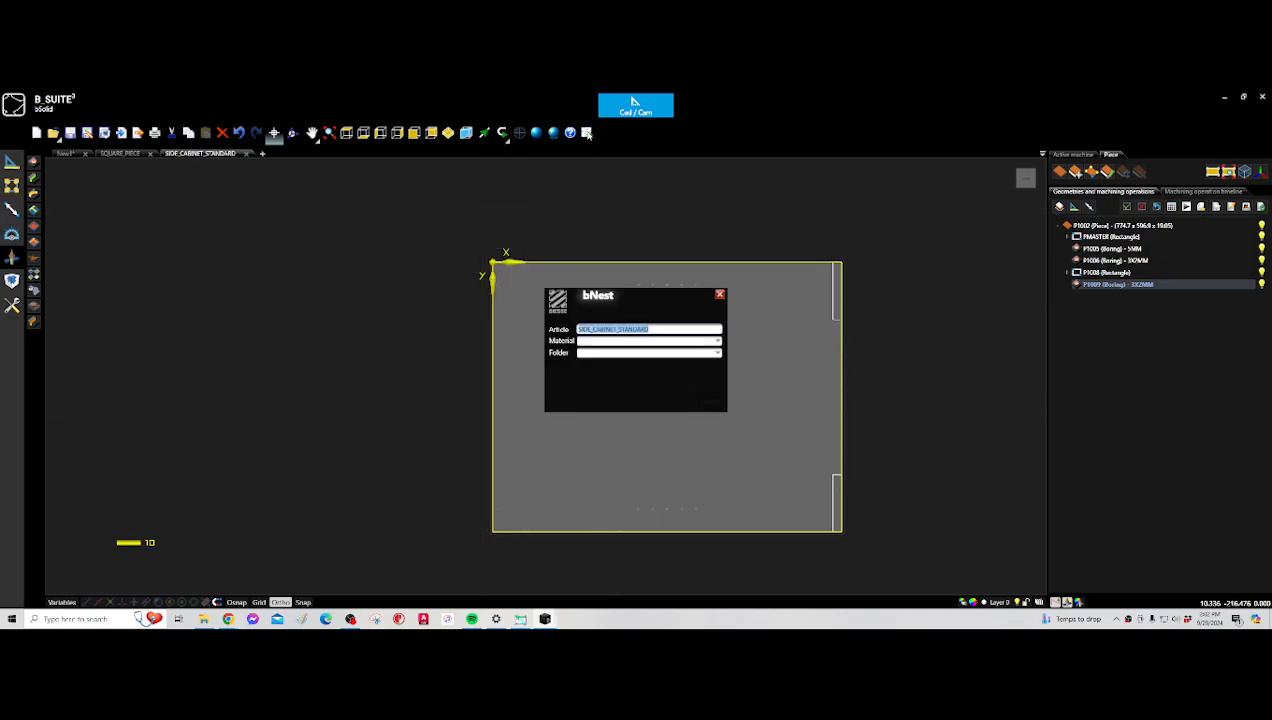
{"action": "left_click", "coordinate": [720, 296]}
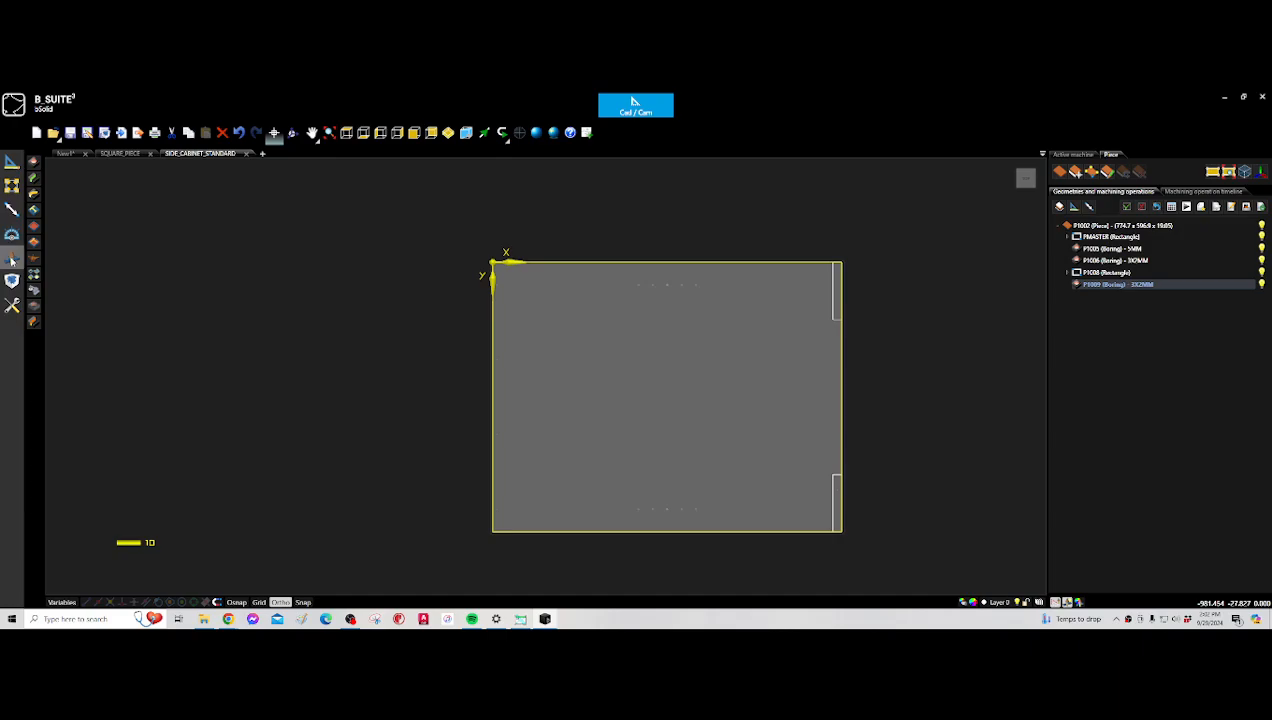
- Start a milling on the PMASTER rectangle with external tool radius correction and assign the 1_2NESTING tool
{"action": "left_click", "coordinate": [34, 193]}
{"action": "left_click", "coordinate": [1082, 219]}
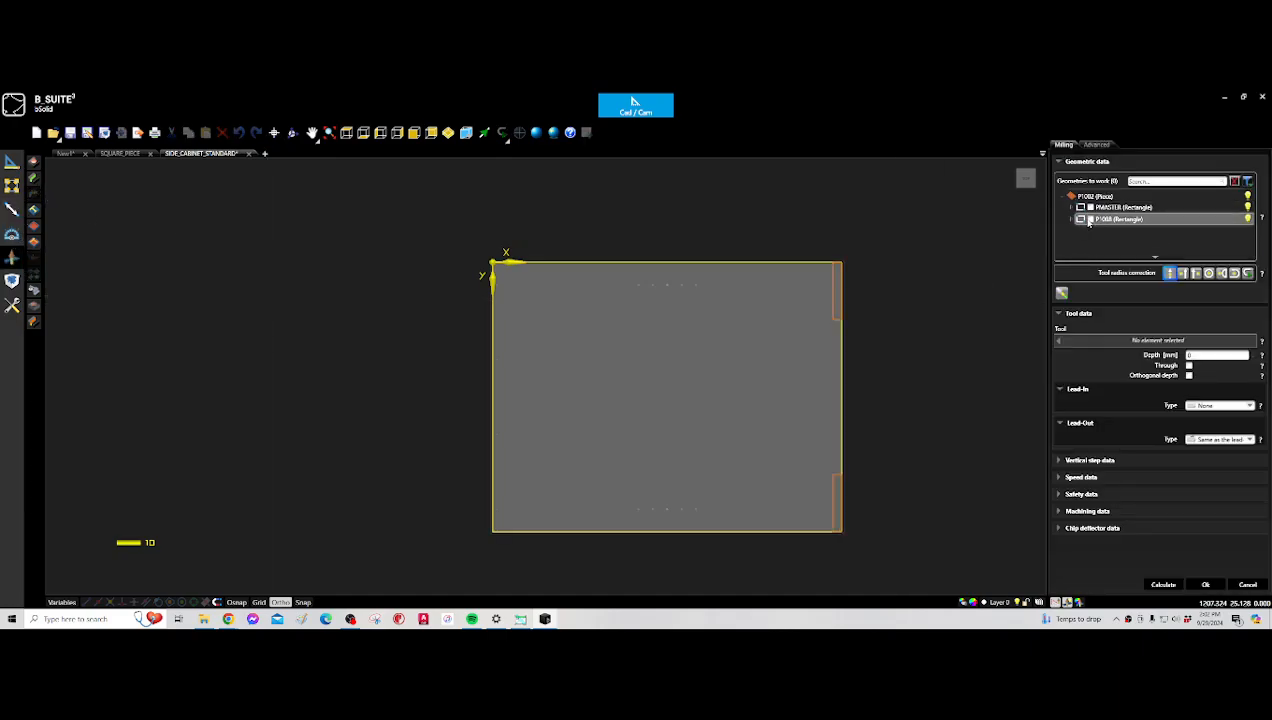
{"action": "left_click", "coordinate": [1090, 208]}
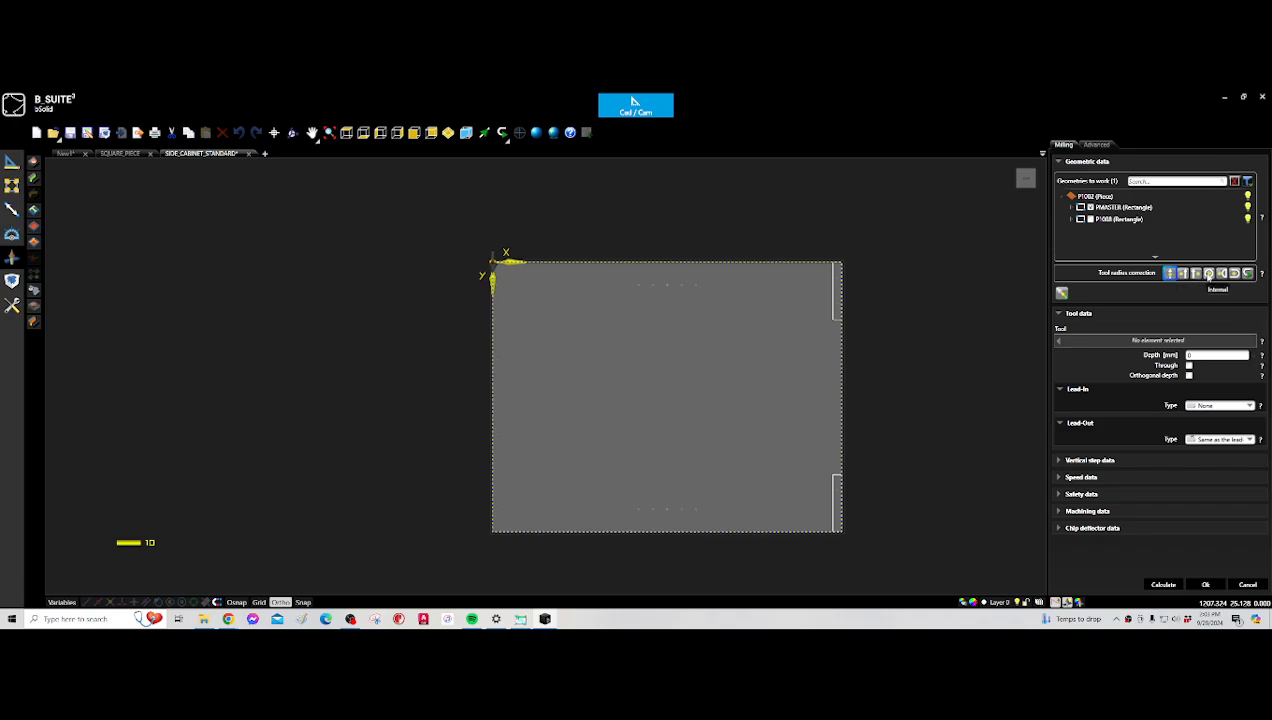
{"action": "left_click", "coordinate": [1221, 273]}
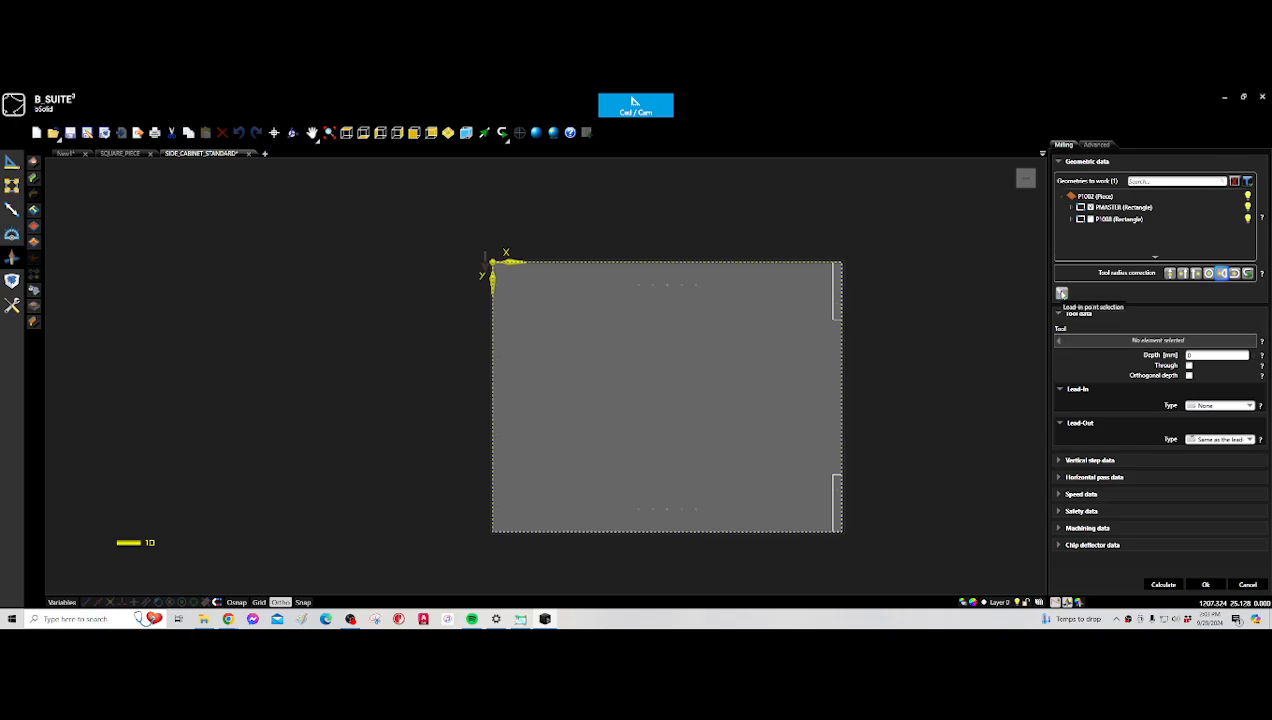
{"action": "left_click", "coordinate": [1062, 294]}
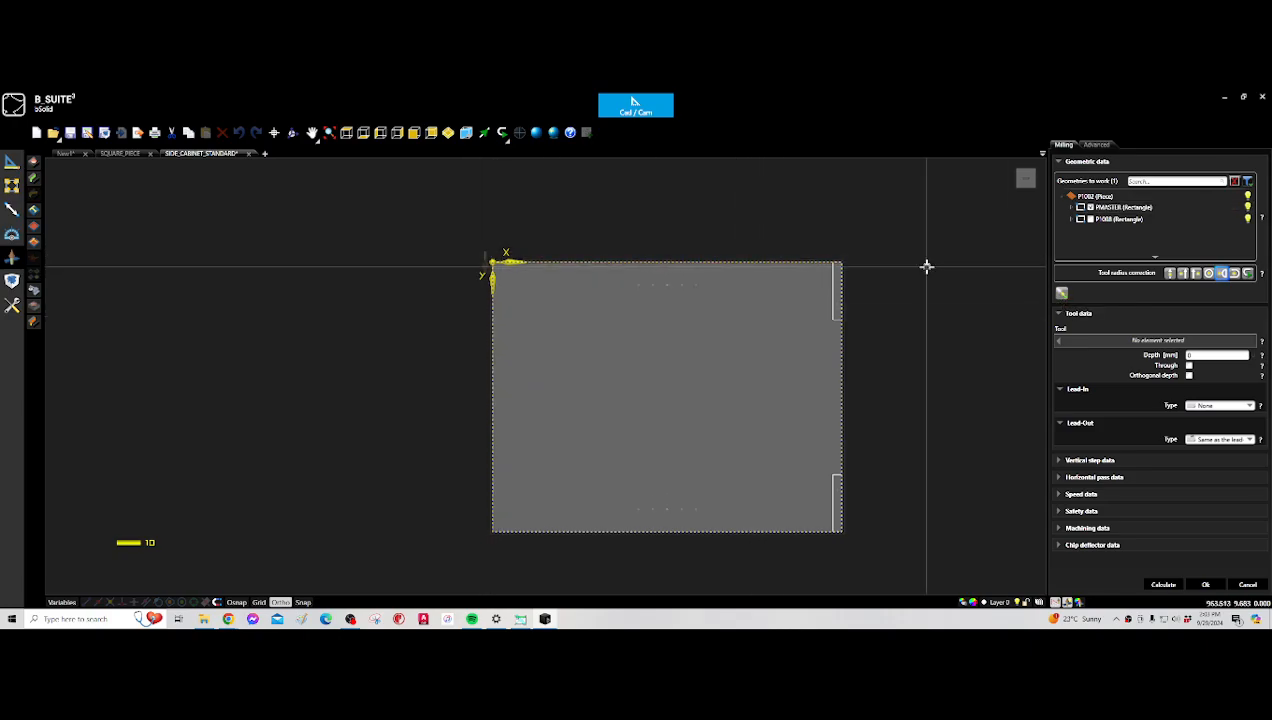
{"action": "left_click", "coordinate": [1062, 342]}
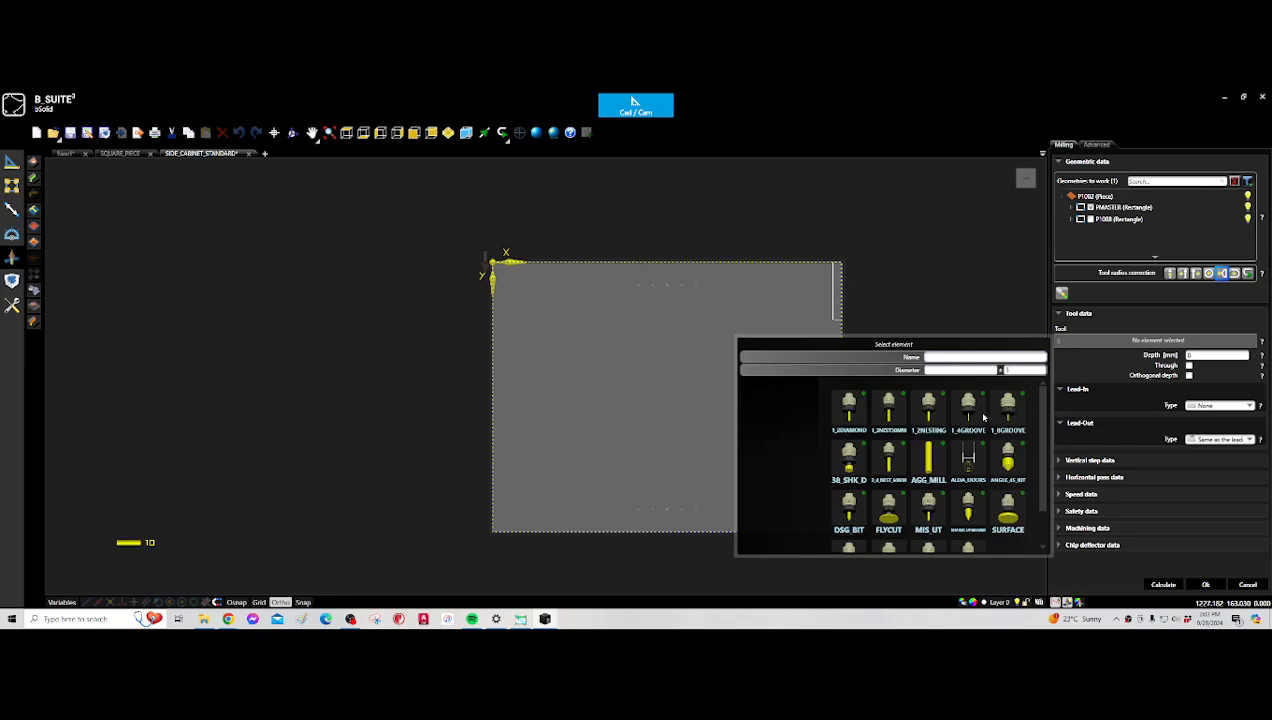
{"action": "double_click", "coordinate": [888, 410]}
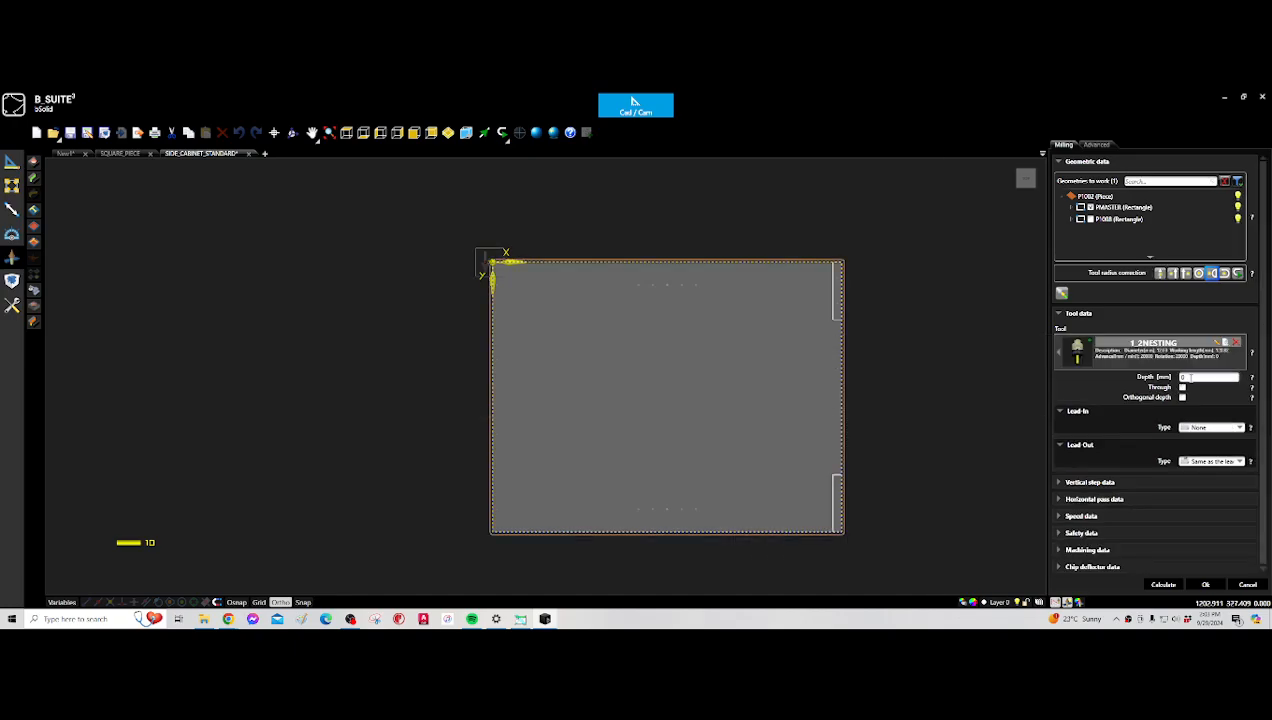
- Make the contour milling a through cut with extra depth, 3 vertical passes and a last step of 1 mm, and confirm it
{"action": "left_click_drag", "start_coordinate": [1182, 377], "coordinate": [1201, 377]}
{"action": "left_click", "coordinate": [1182, 388]}
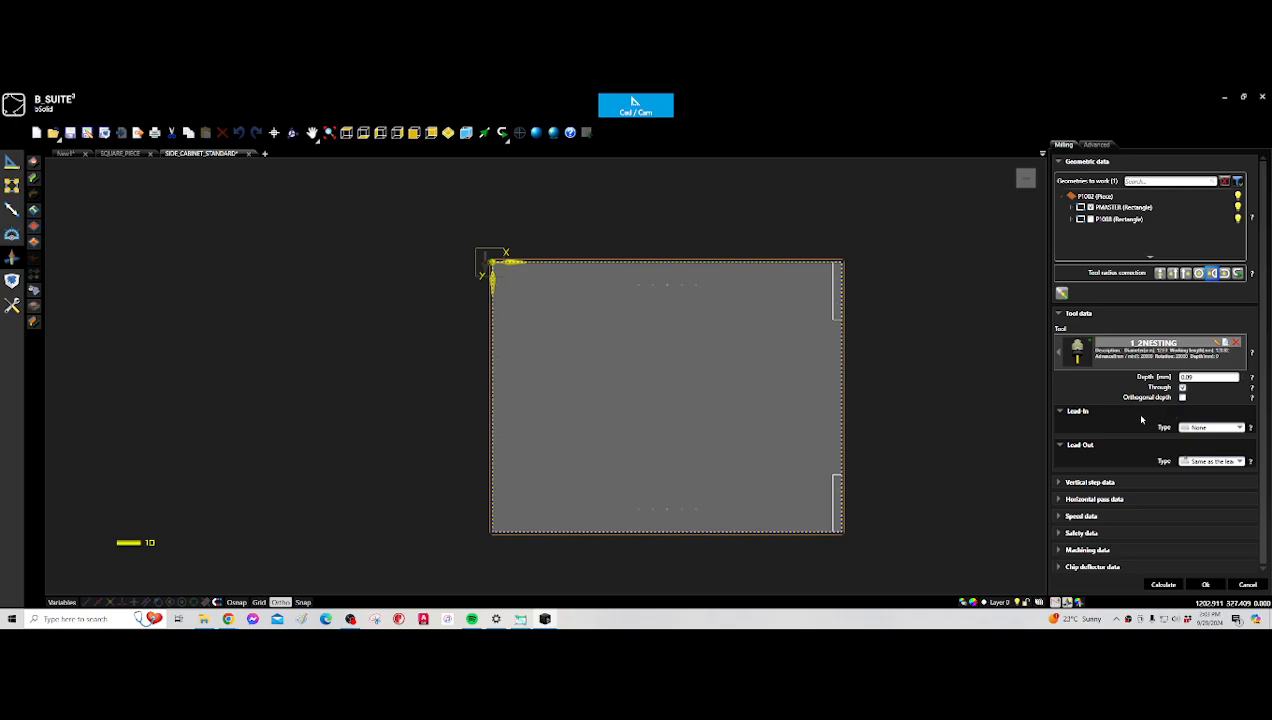
{"action": "left_click", "coordinate": [1057, 482]}
{"action": "type", "text": "3"}
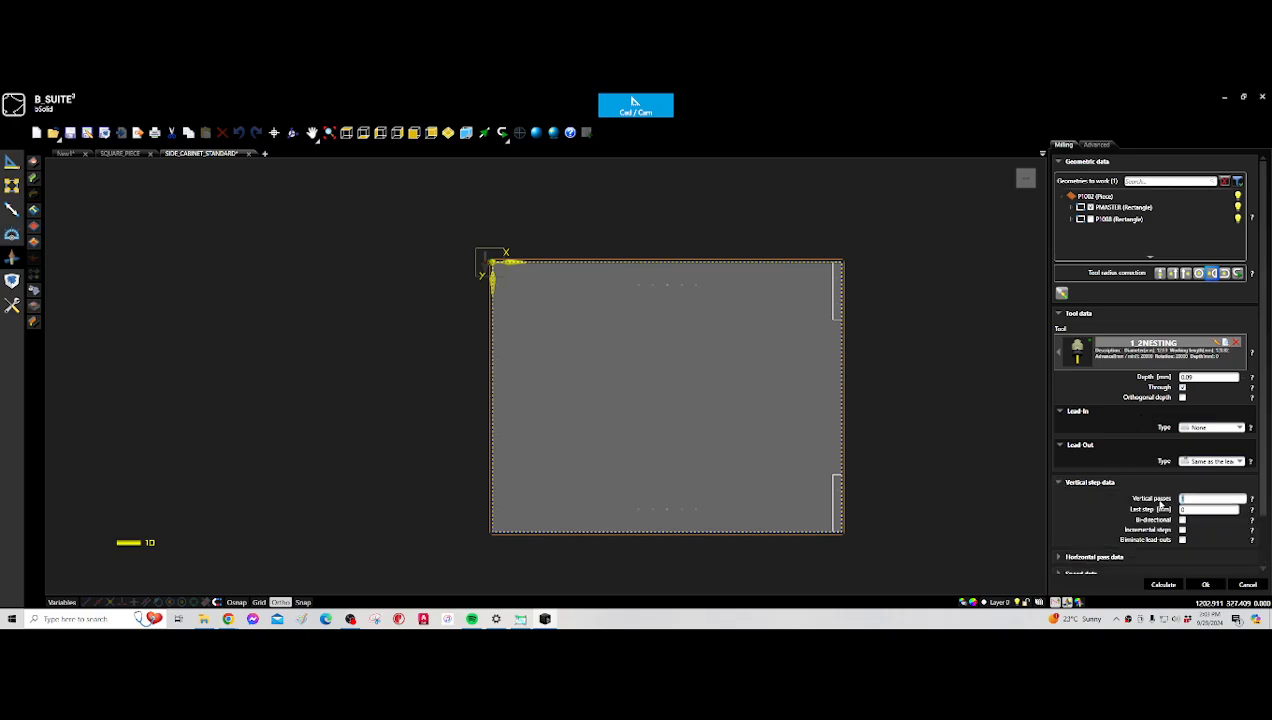
{"action": "double_click", "coordinate": [1181, 510]}
{"action": "type", "text": "1"}
{"action": "left_click", "coordinate": [1163, 585]}
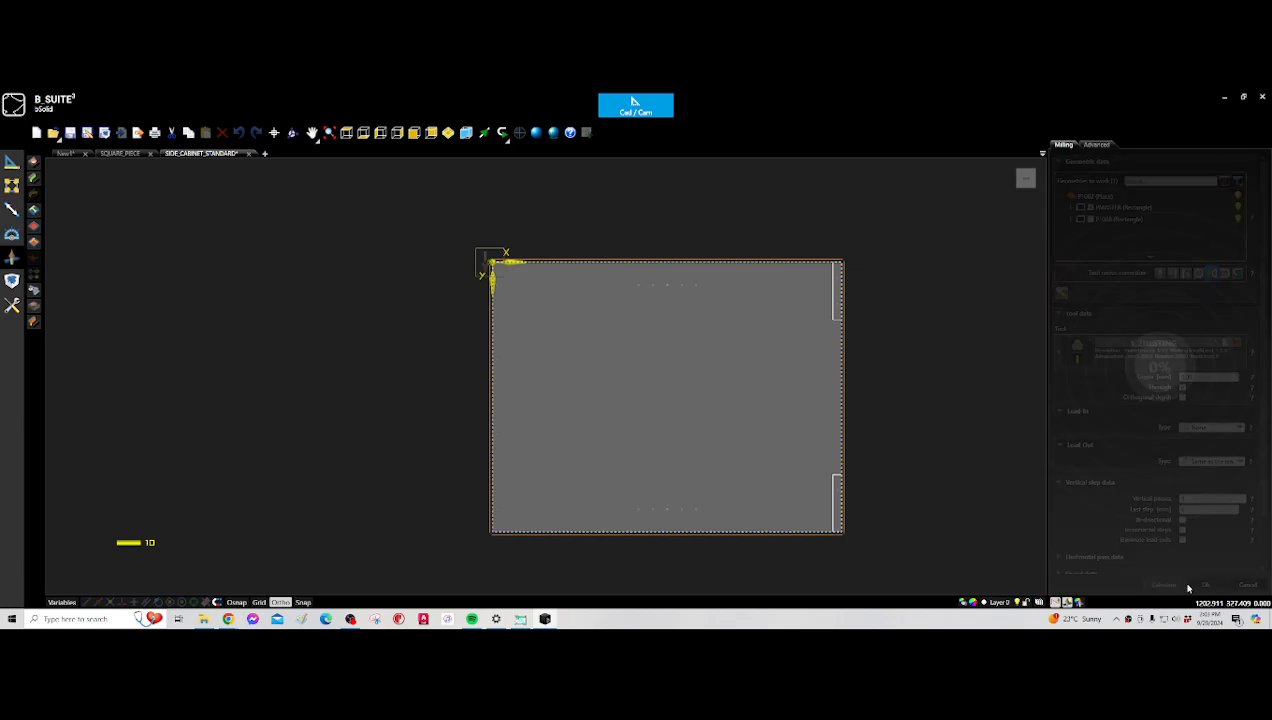
{"action": "left_click", "coordinate": [1205, 585]}
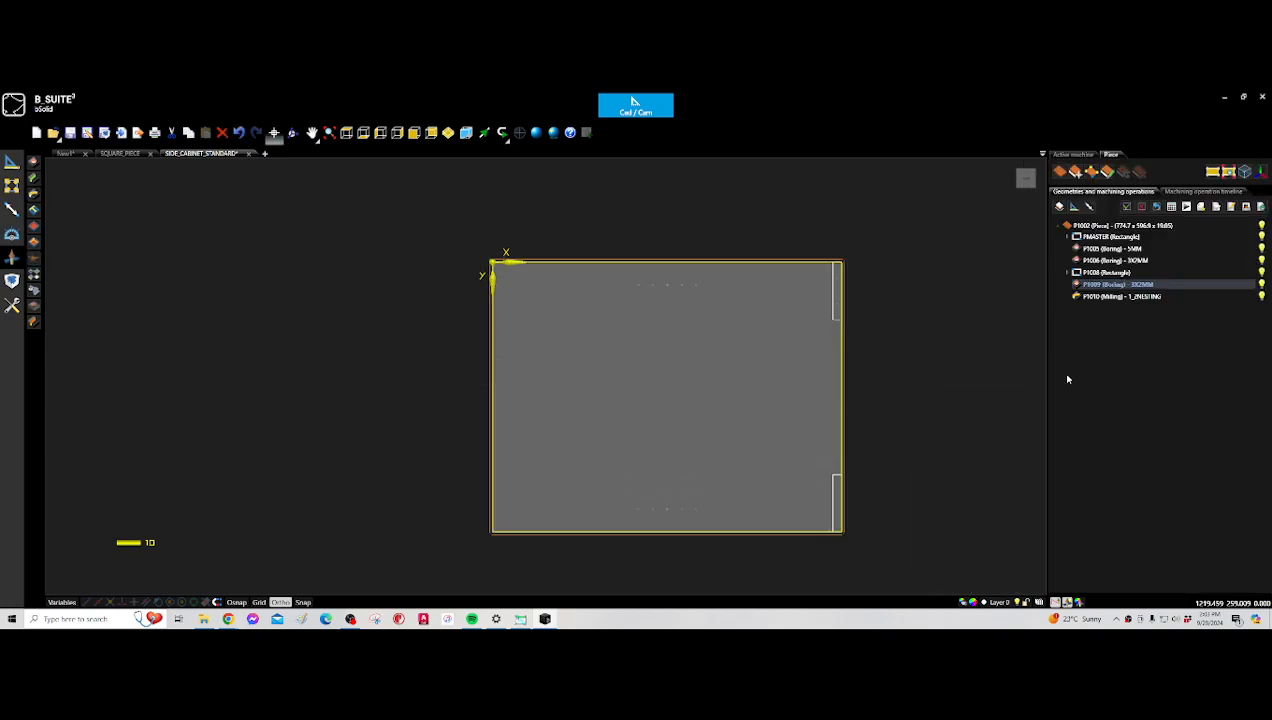
- Simulate the piece's machining operations with the contour milling included, close the simulation and save the piece
{"action": "left_click", "coordinate": [1186, 207]}
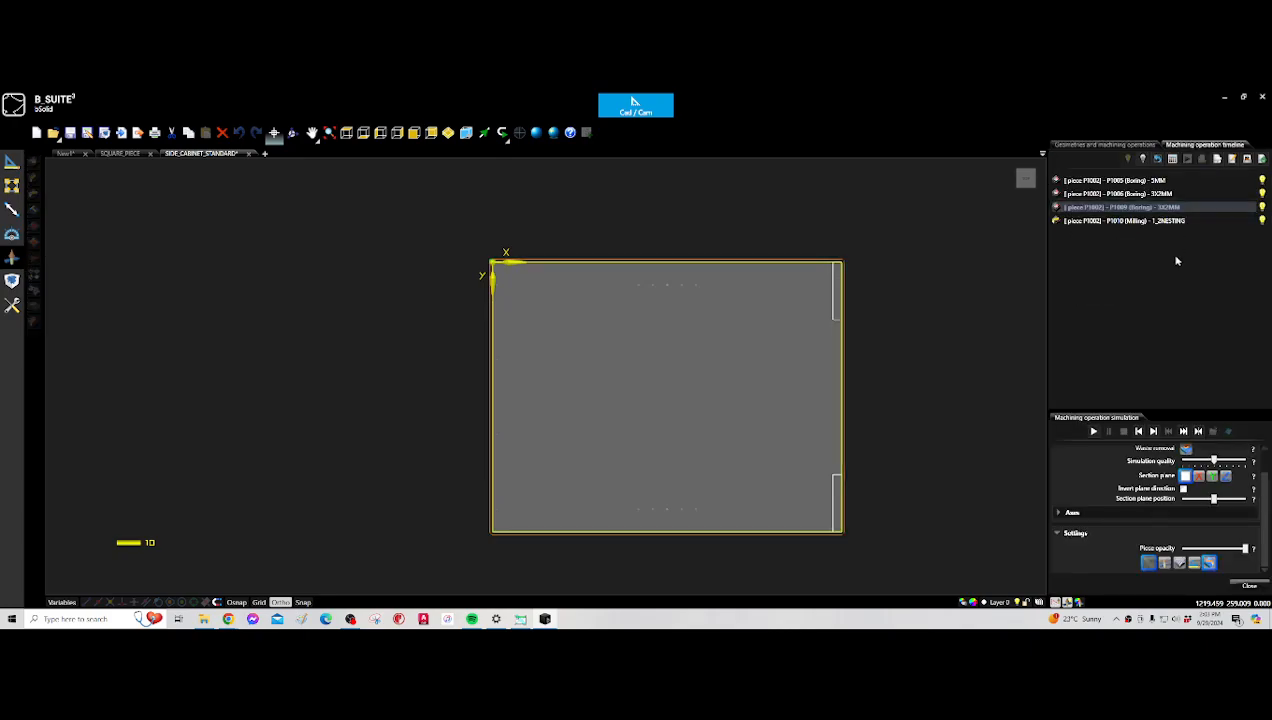
{"action": "left_click", "coordinate": [1094, 432]}
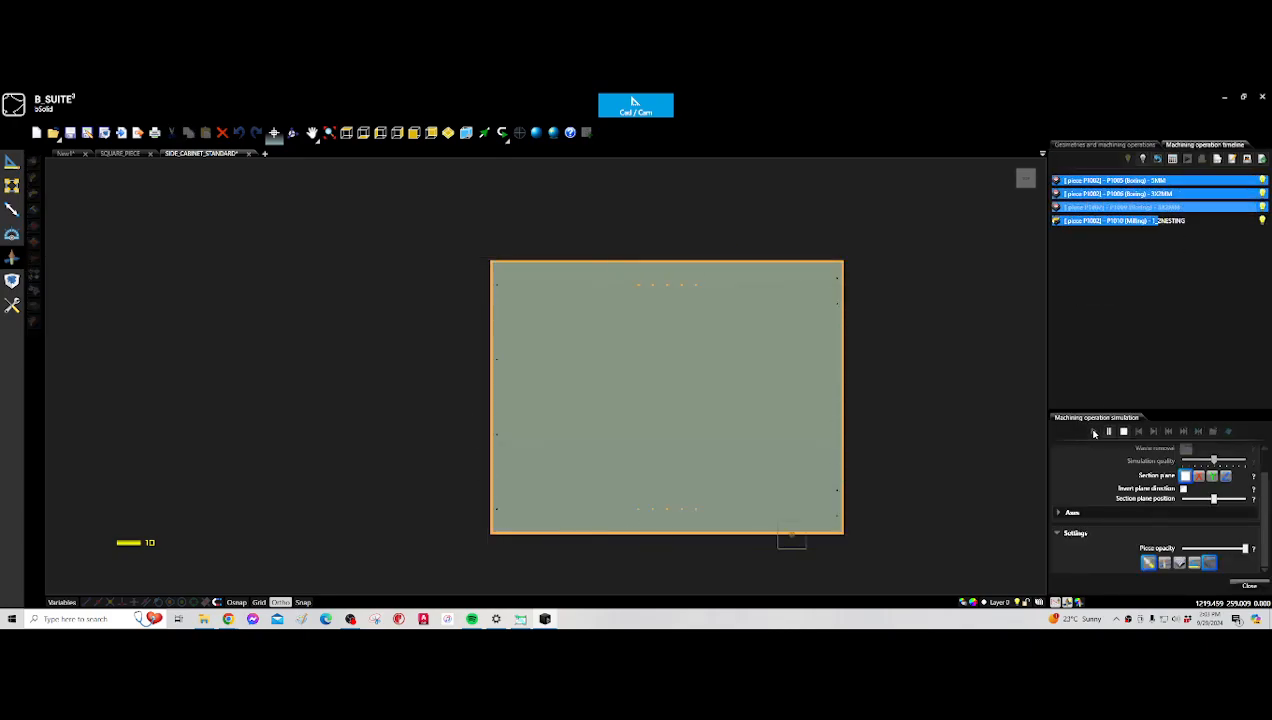
{"action": "left_click", "coordinate": [1249, 585]}
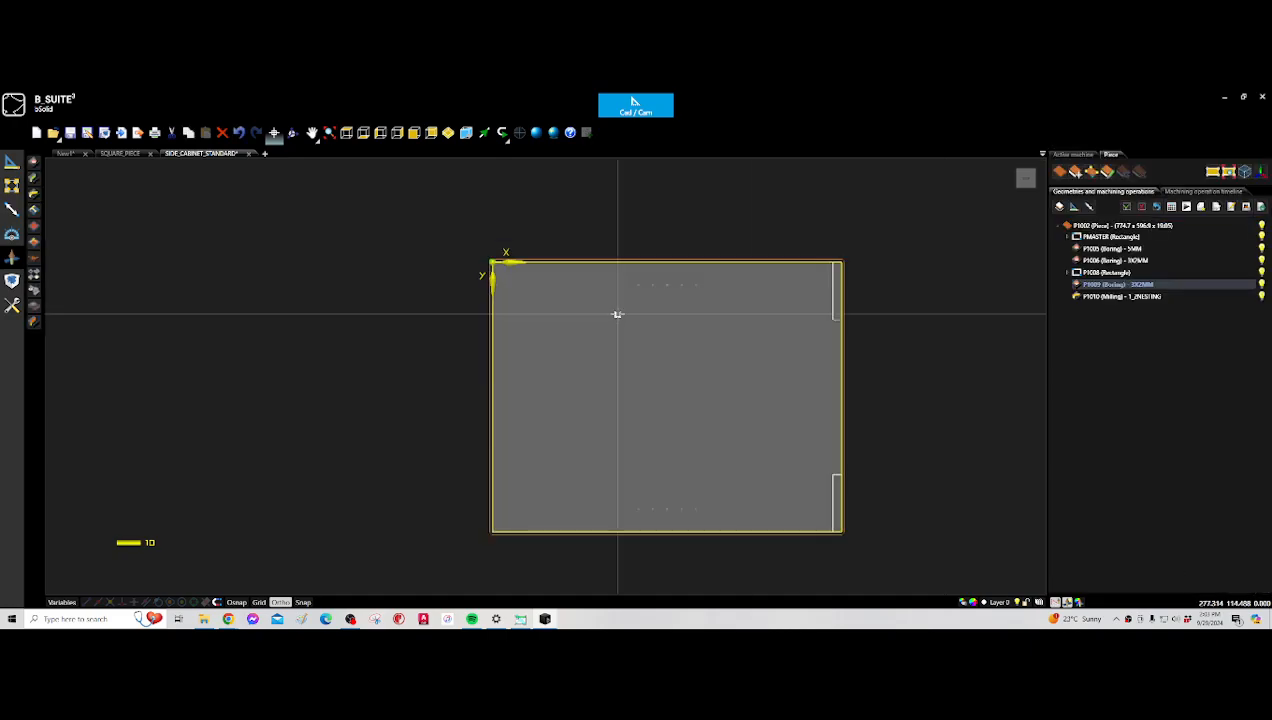
{"action": "left_click", "coordinate": [70, 133]}
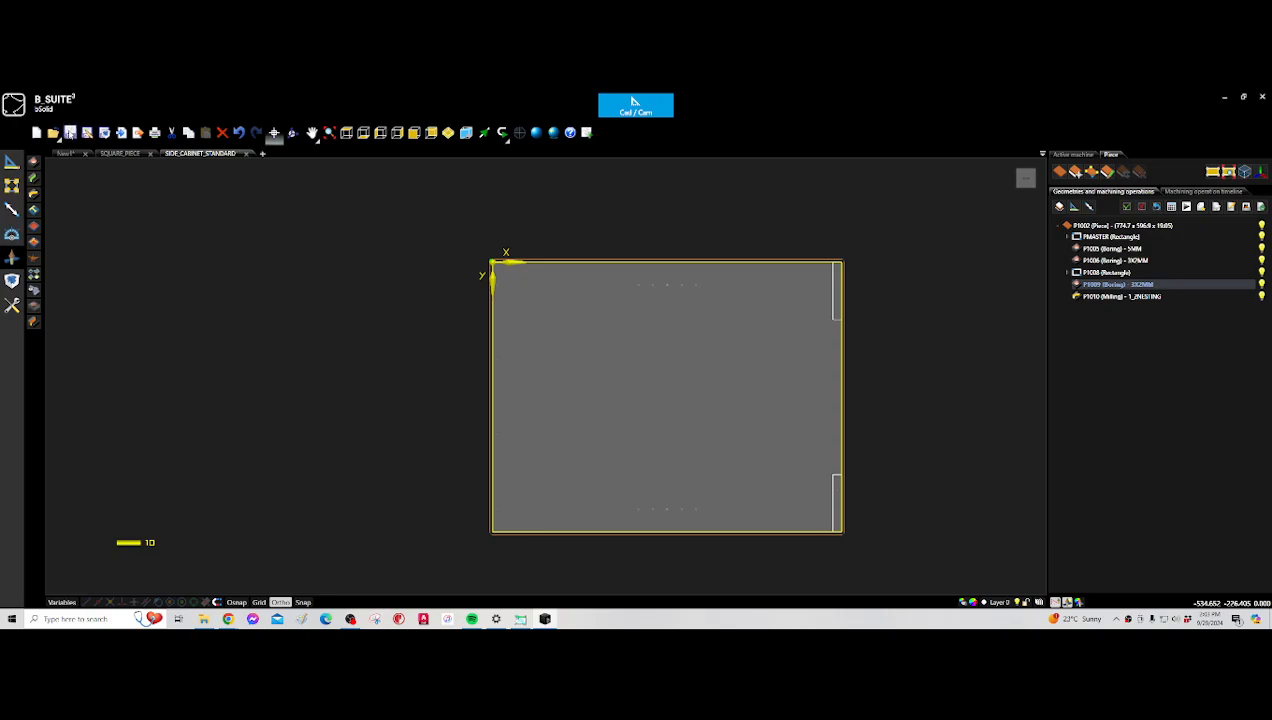
- Export the piece to bNest as article SIDE_CABINET_STANDARD_TUGA with material MDF in the YOUTUBE folder
{"action": "left_click", "coordinate": [586, 132]}
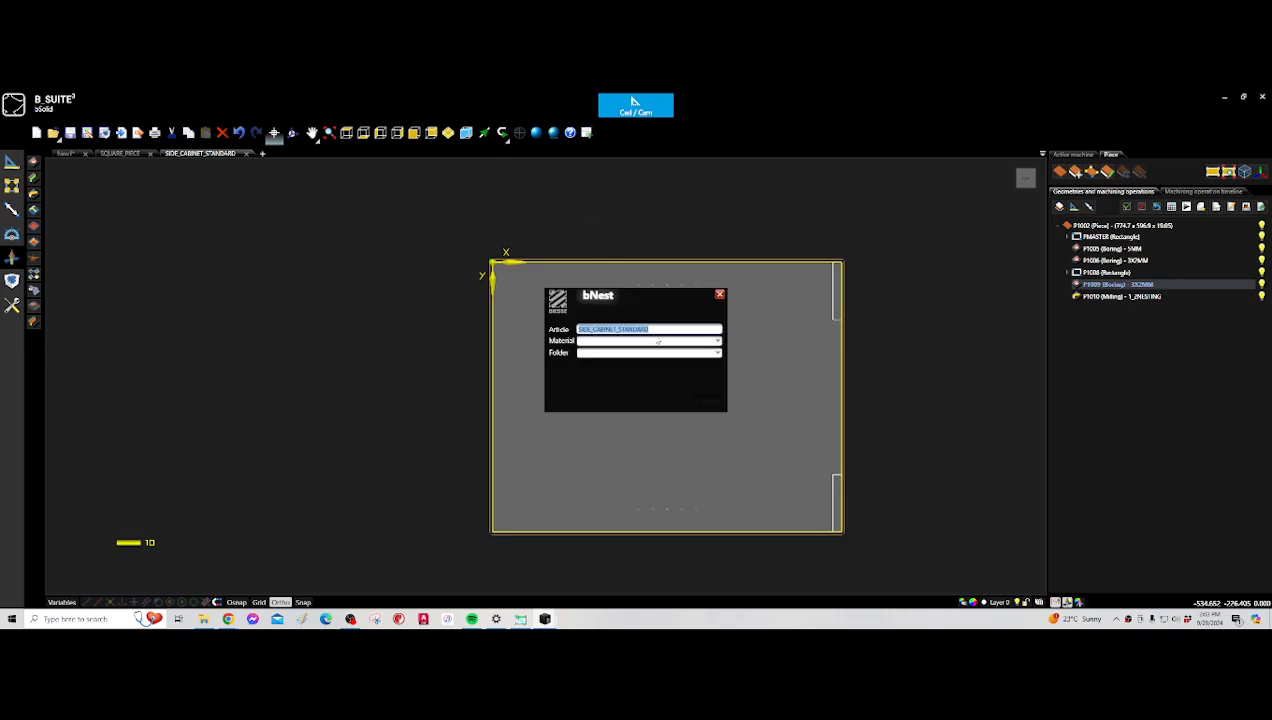
{"action": "left_click", "coordinate": [650, 329]}
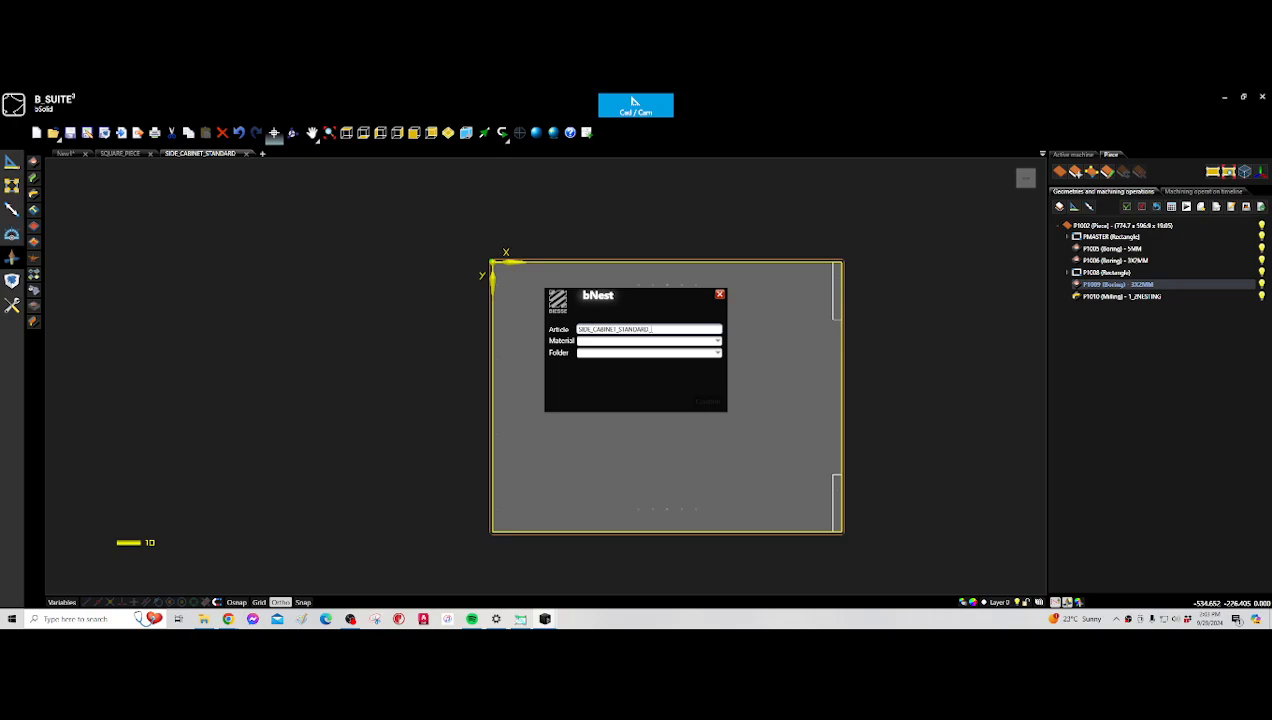
{"action": "type", "text": "_TUGA"}
{"action": "left_click", "coordinate": [611, 340]}
{"action": "left_click", "coordinate": [608, 353]}
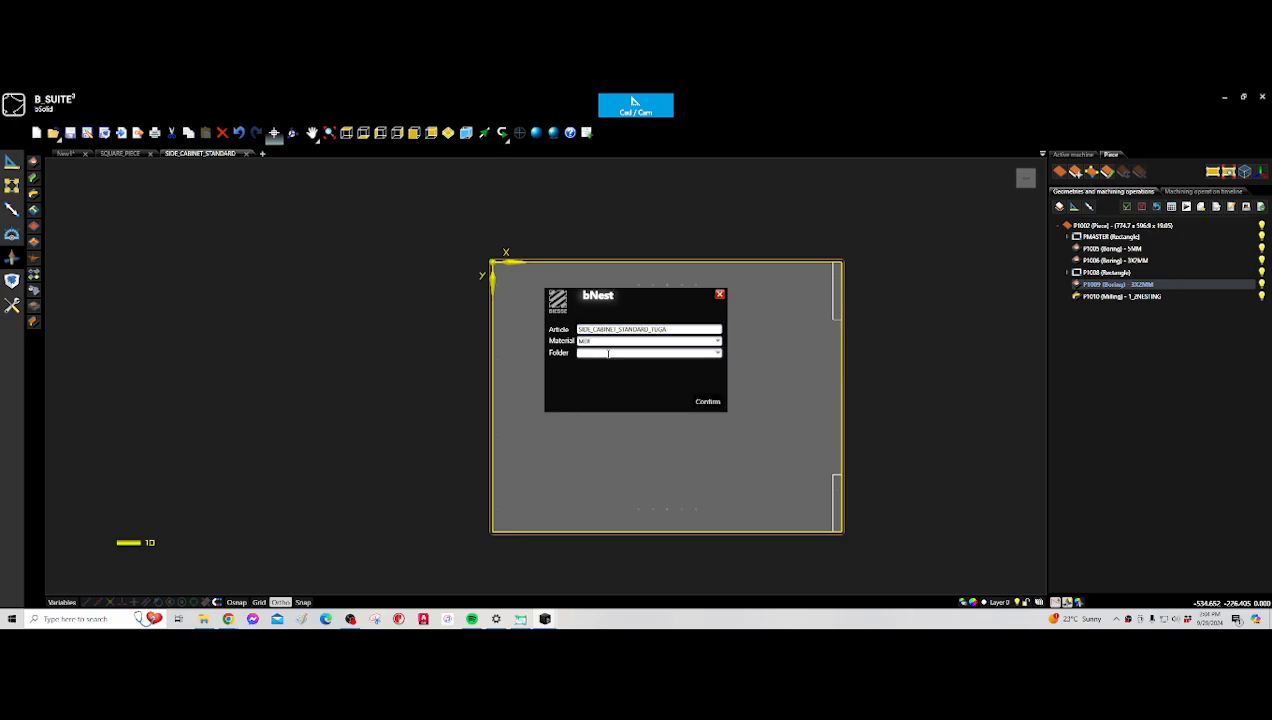
{"action": "left_click", "coordinate": [716, 353]}
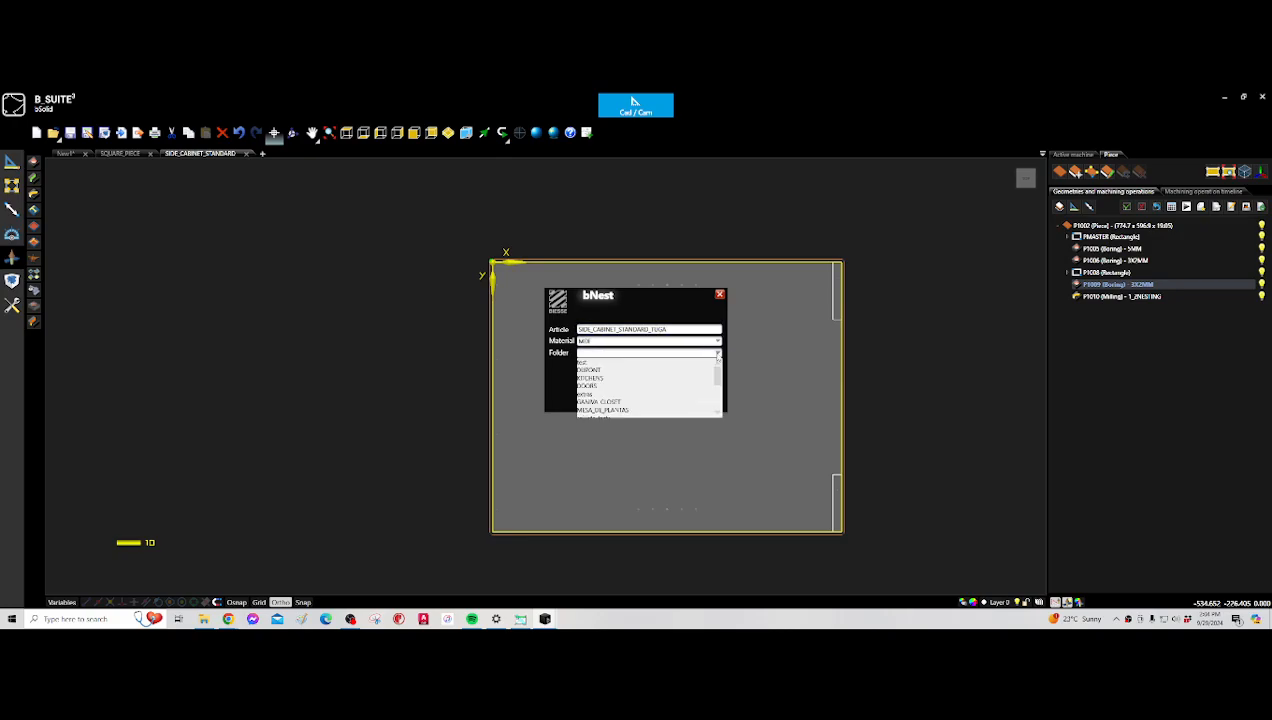
{"action": "left_click", "coordinate": [582, 353]}
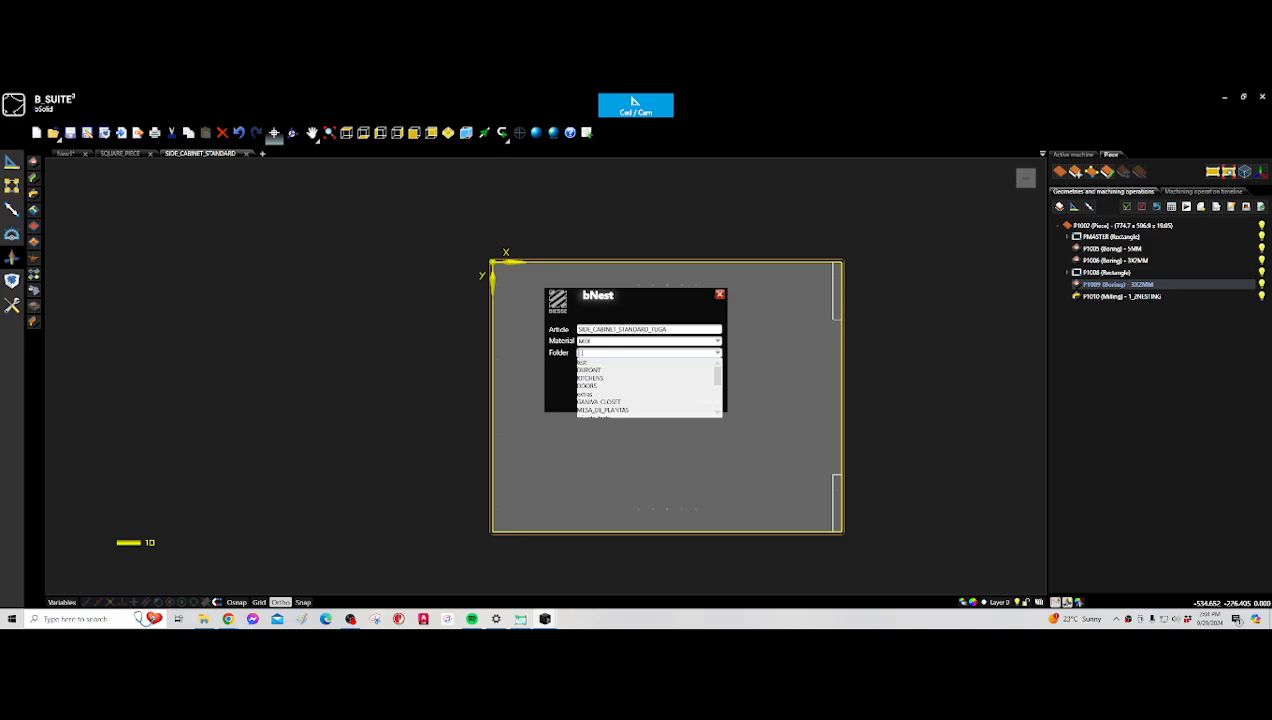
{"action": "type", "text": "YOU"}
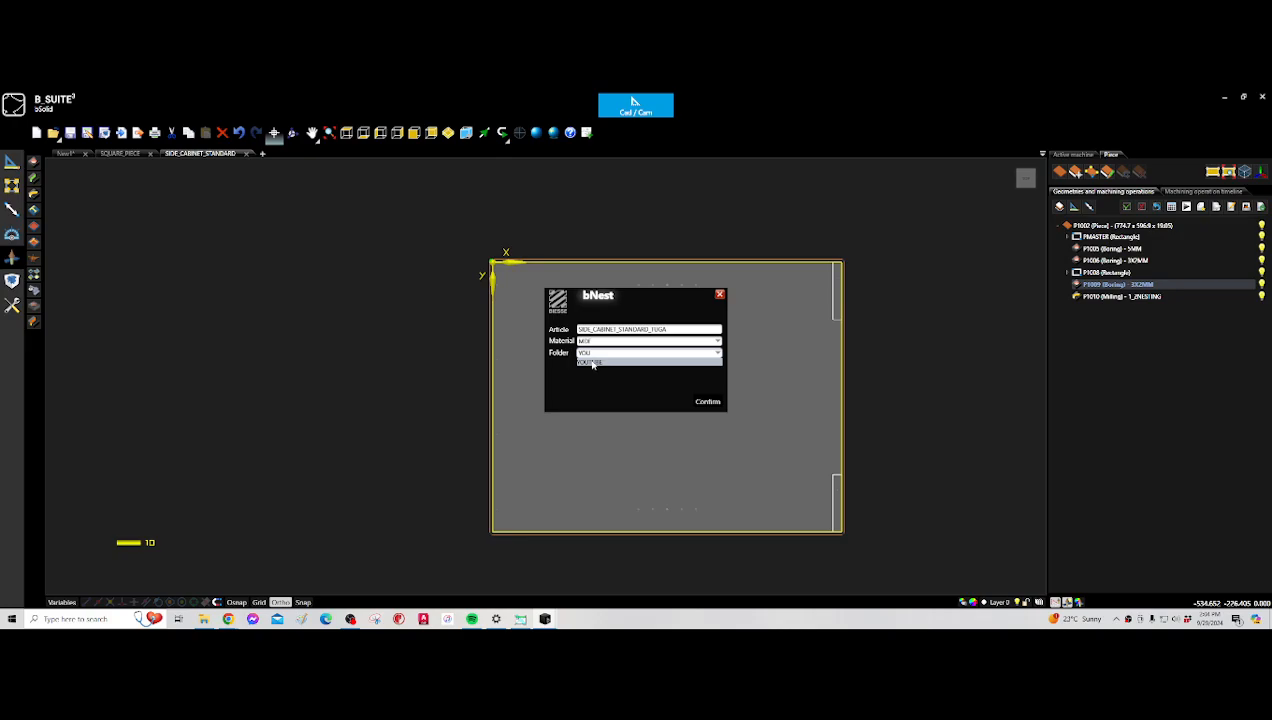
{"action": "left_click", "coordinate": [592, 363]}
{"action": "left_click", "coordinate": [707, 401]}
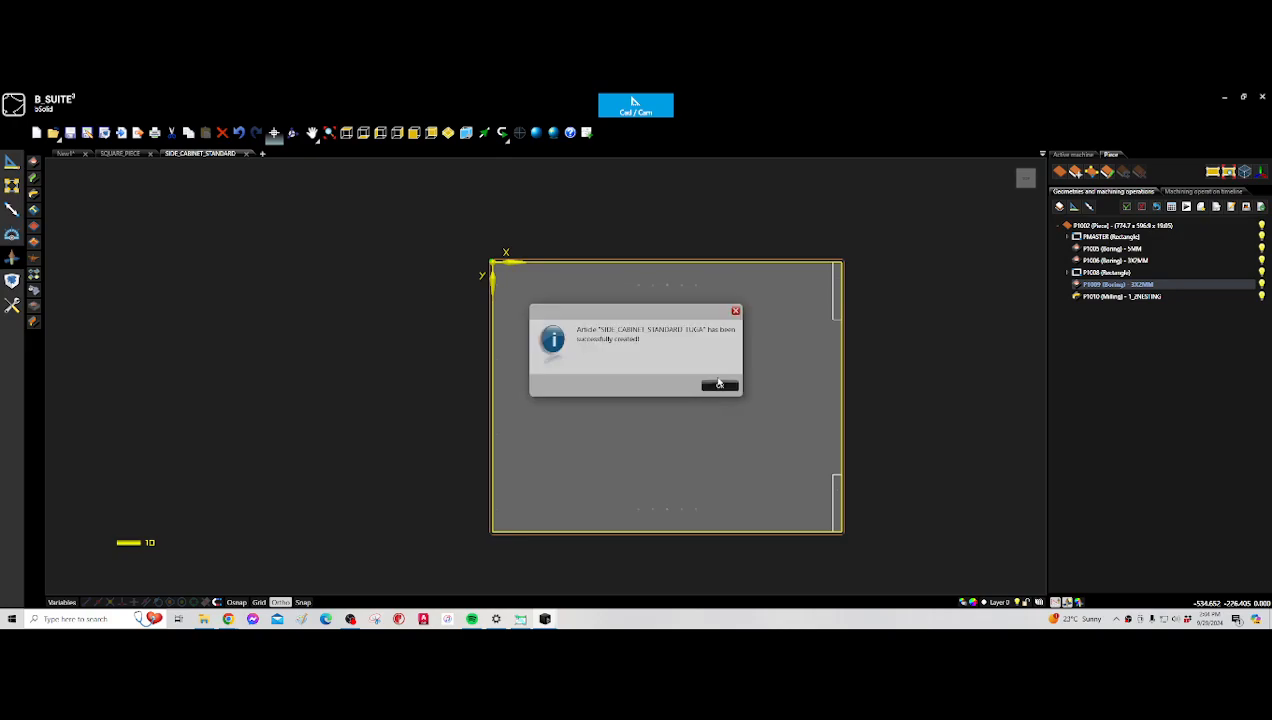
{"action": "left_click", "coordinate": [718, 384]}
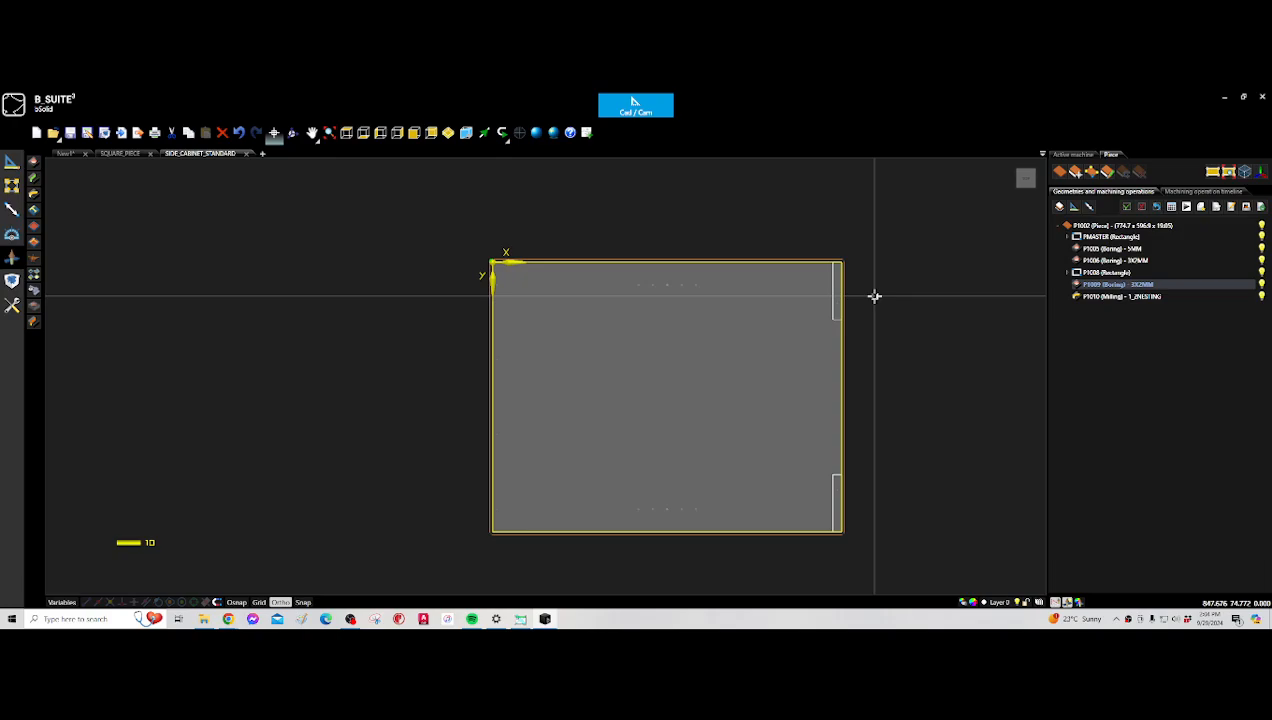
- Switch from the piece drawing to the bNest nesting environment
{"action": "scroll", "coordinate": [874, 296], "scroll_direction": "up", "scroll_amount": 1}
{"action": "scroll", "coordinate": [874, 296], "scroll_direction": "down", "scroll_amount": 3}
{"action": "middle_click_drag", "start_coordinate": [903, 326], "coordinate": [766, 310]}
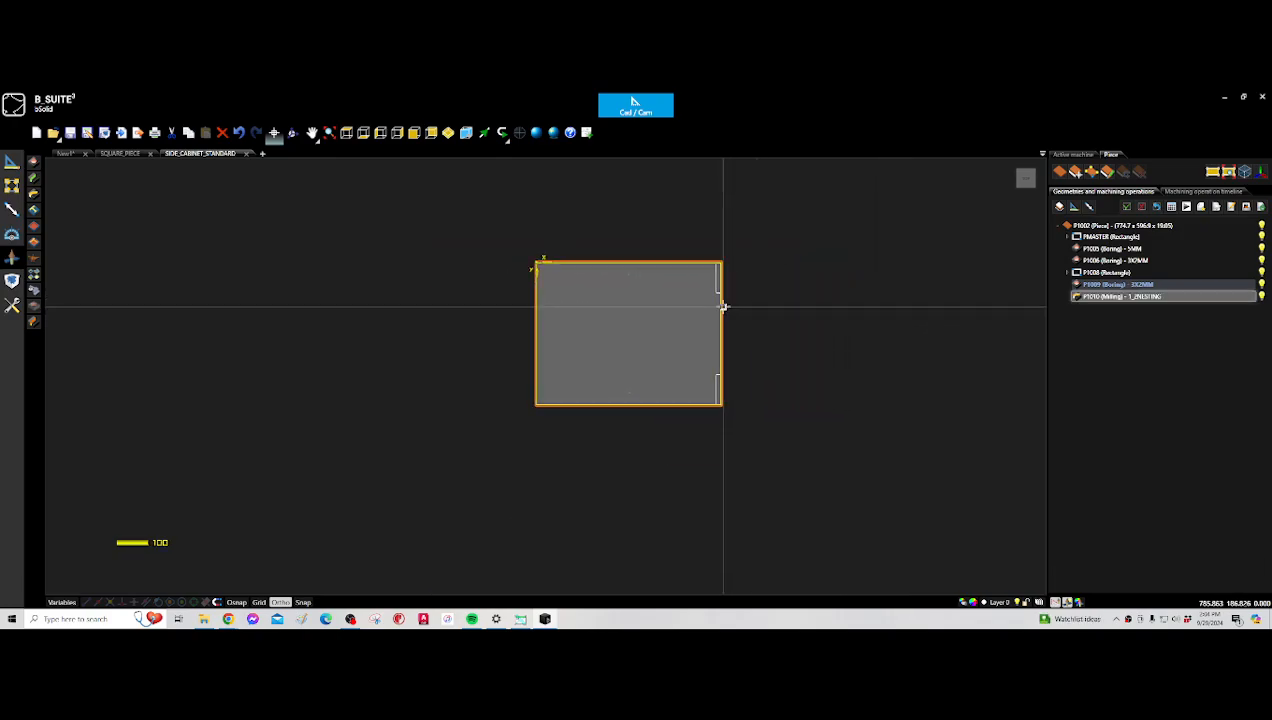
{"action": "scroll", "coordinate": [722, 305], "scroll_direction": "up", "scroll_amount": 2}
{"action": "scroll", "coordinate": [721, 305], "scroll_direction": "down", "scroll_amount": 1}
{"action": "mouse_move", "coordinate": [643, 110]}
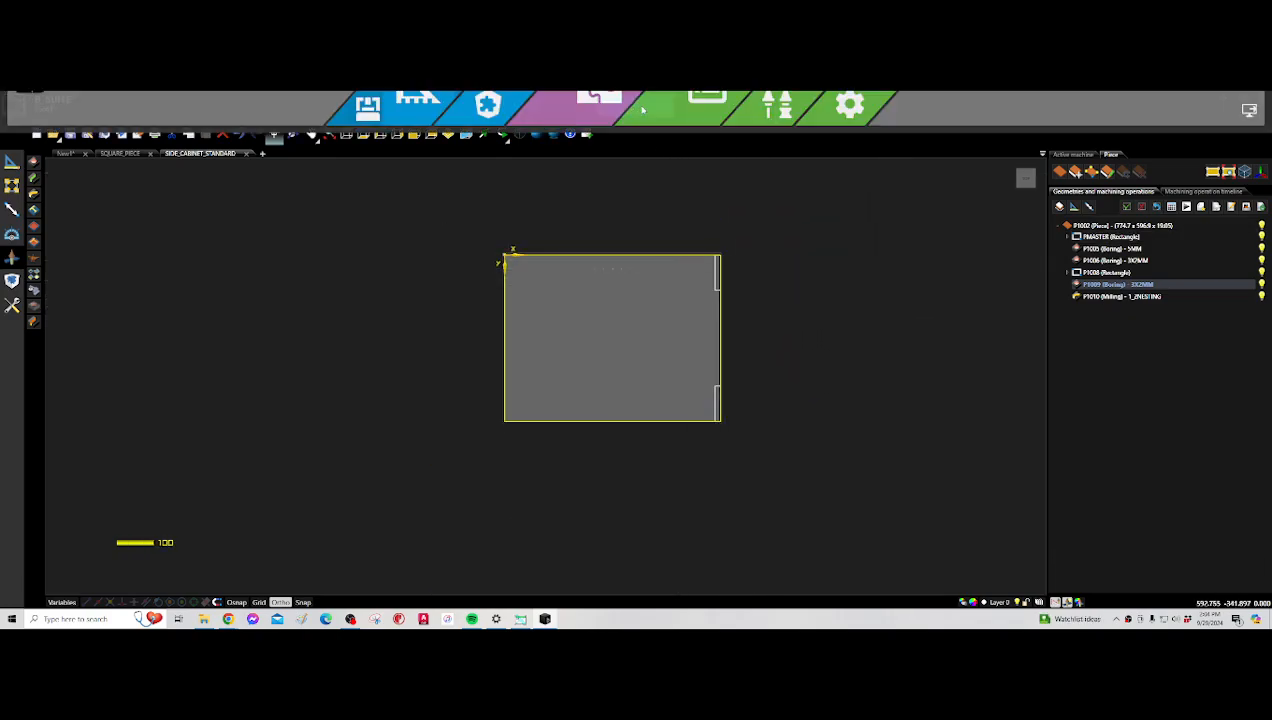
{"action": "left_click", "coordinate": [603, 146]}
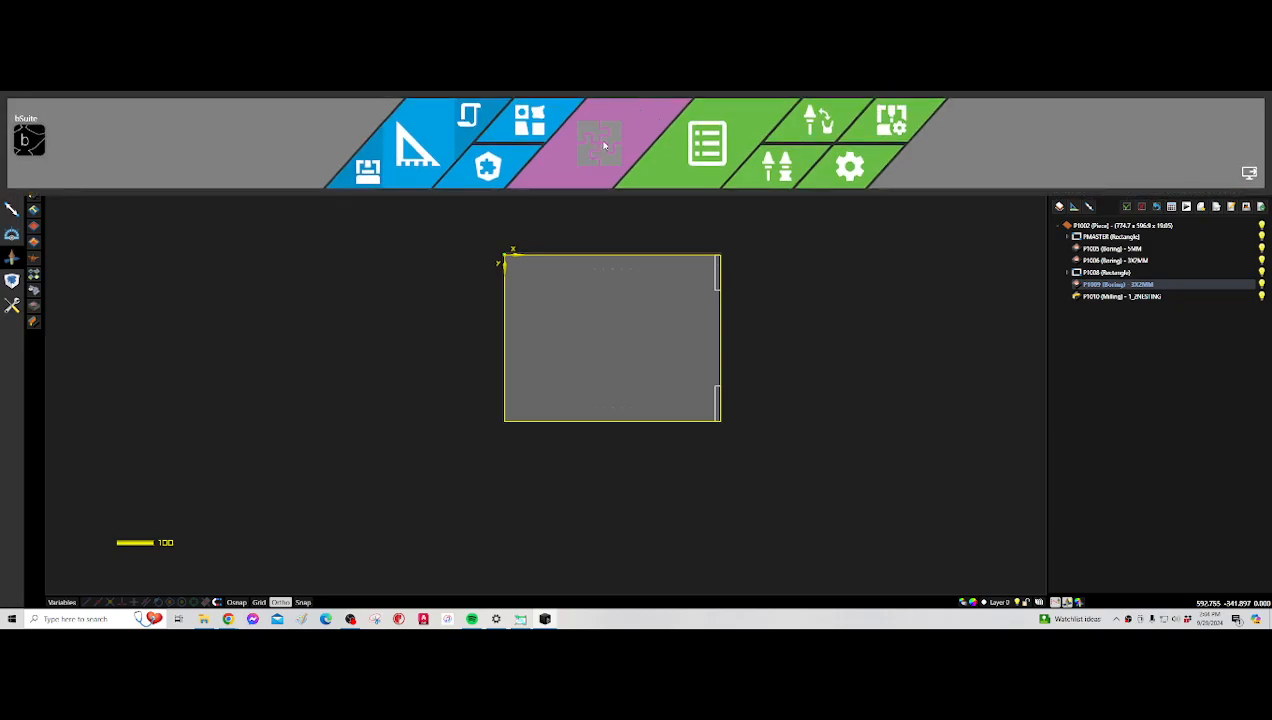
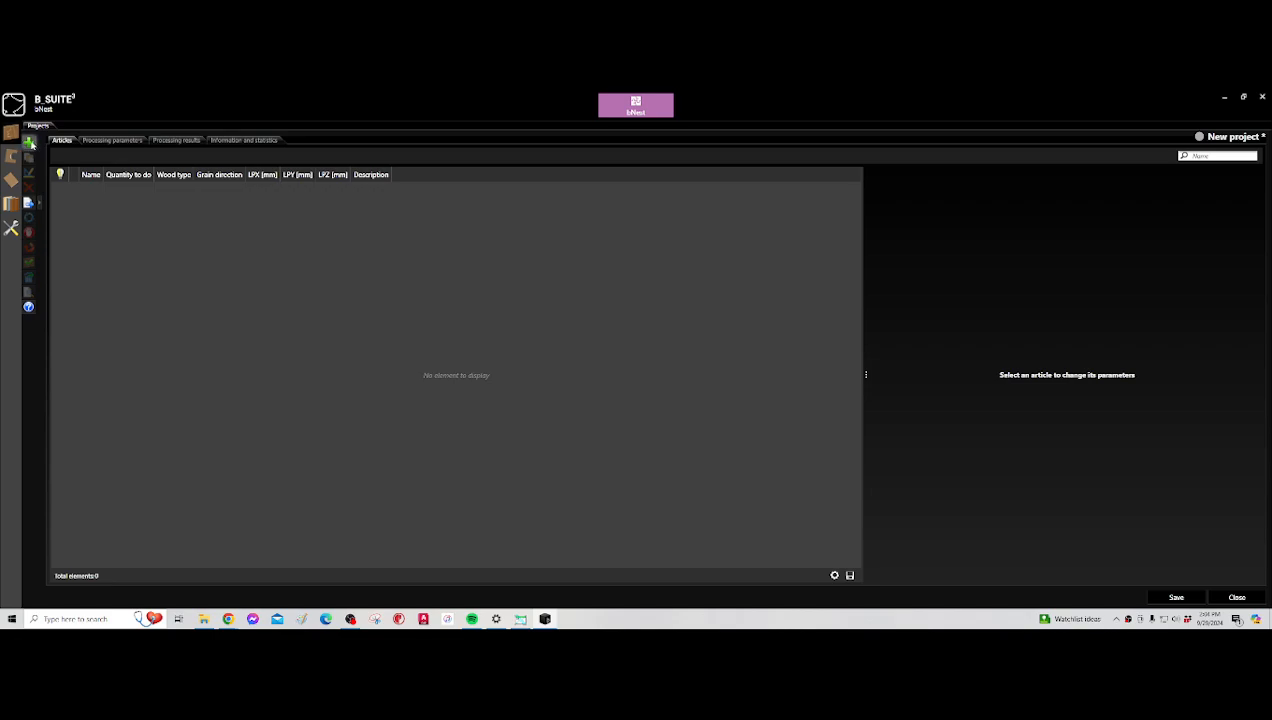
- Add the SIDE_CABINET_STANDARD_TUGA and SQUARE_PIECE_TUGA articles from the YOUTUBE folder to the new project
{"action": "left_click", "coordinate": [28, 142]}
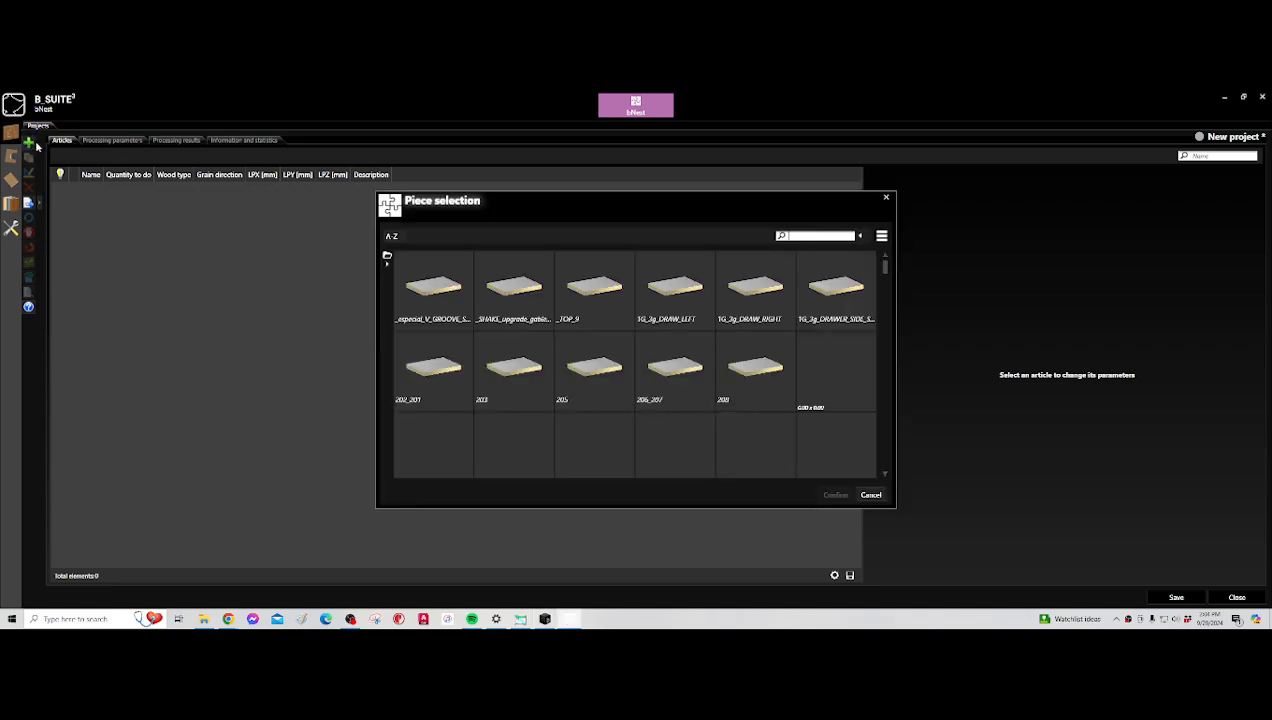
{"action": "left_click", "coordinate": [387, 258]}
{"action": "scroll", "coordinate": [446, 320], "scroll_direction": "down", "scroll_amount": 1}
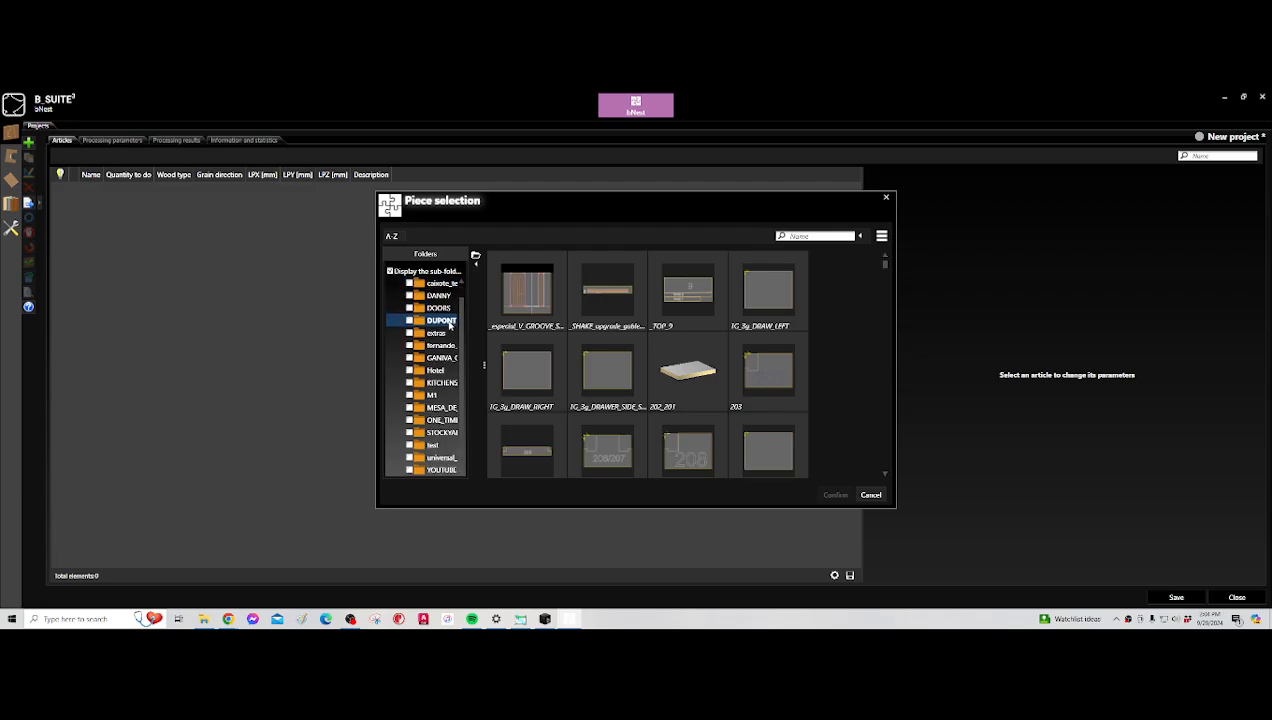
{"action": "left_click", "coordinate": [443, 383]}
{"action": "left_click", "coordinate": [440, 469]}
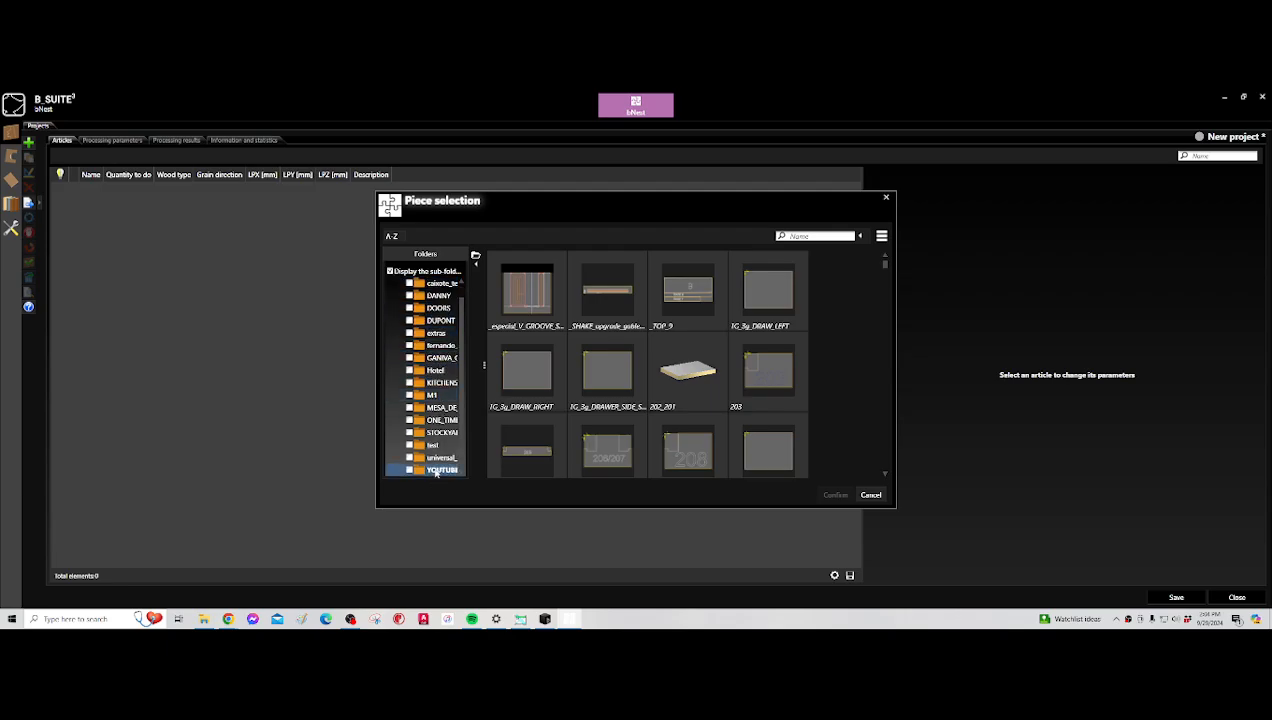
{"action": "left_click", "coordinate": [531, 296]}
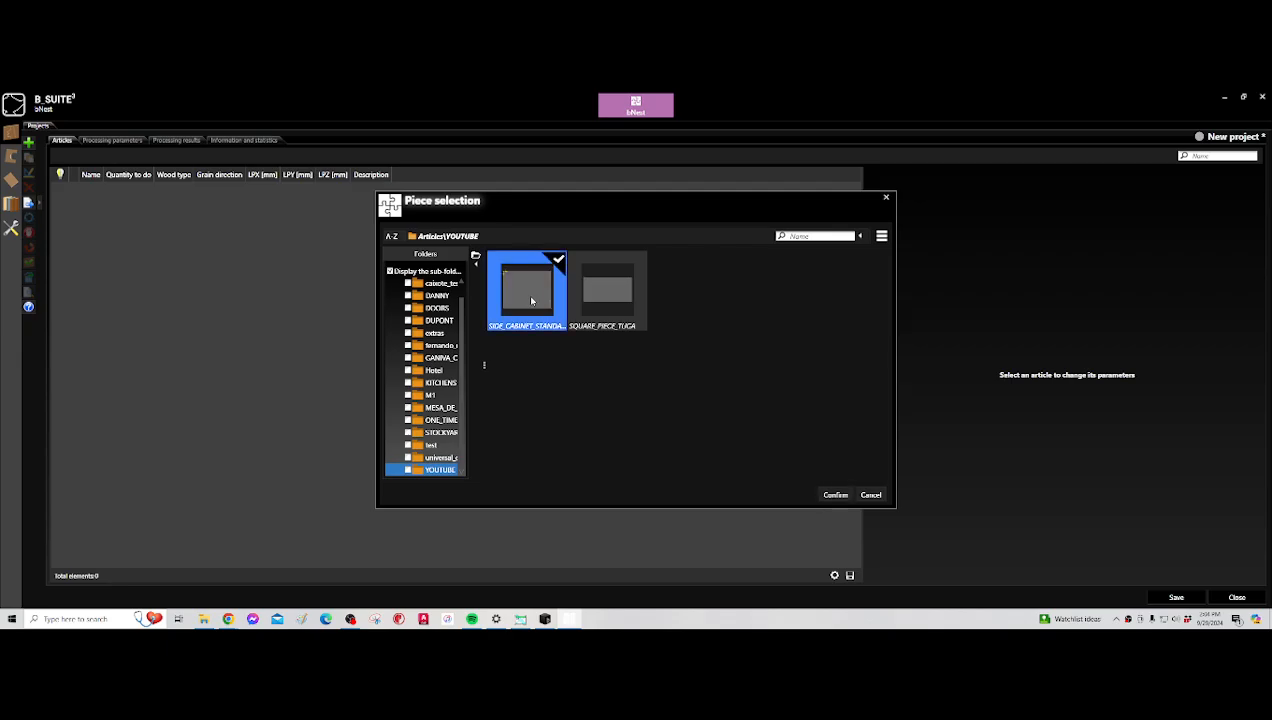
{"action": "left_click", "coordinate": [604, 296]}
{"action": "left_click", "coordinate": [835, 494]}
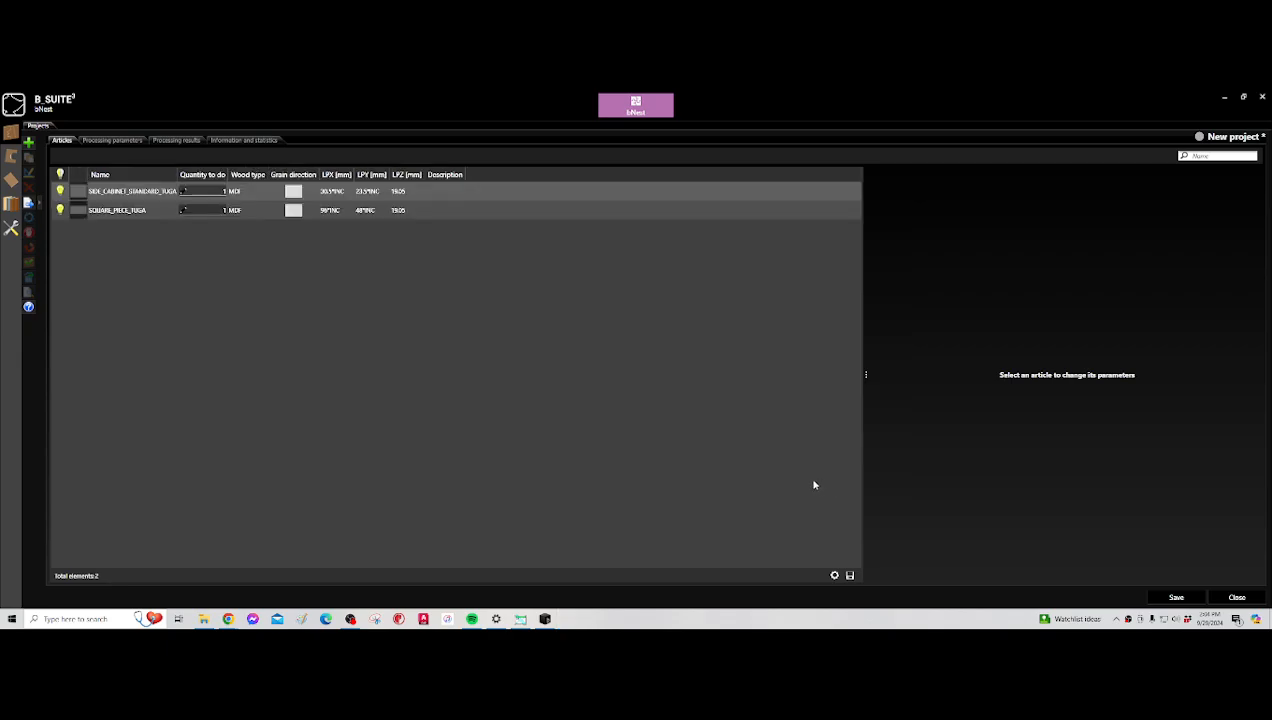
- Set the SIDE_CABINET_STANDARD_TUGA quantity to 8 and review its LPX and LPY expressions
{"action": "left_click", "coordinate": [282, 190]}
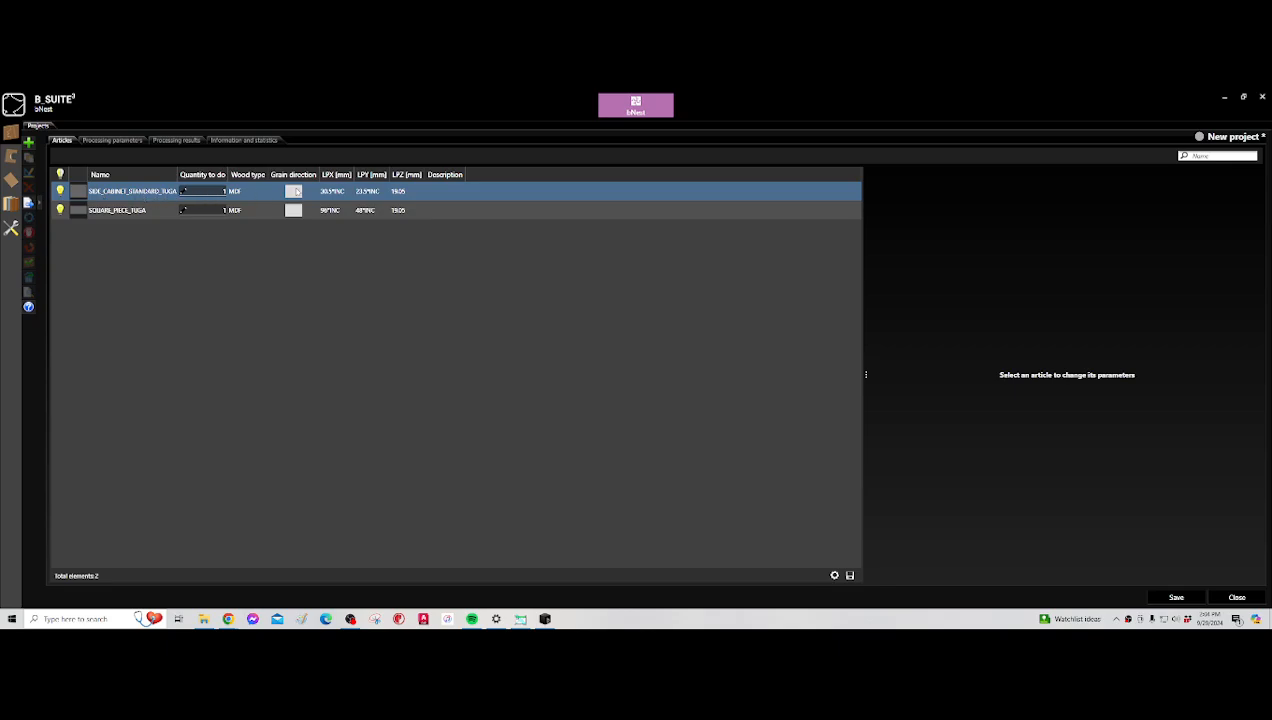
{"action": "left_click", "coordinate": [352, 193]}
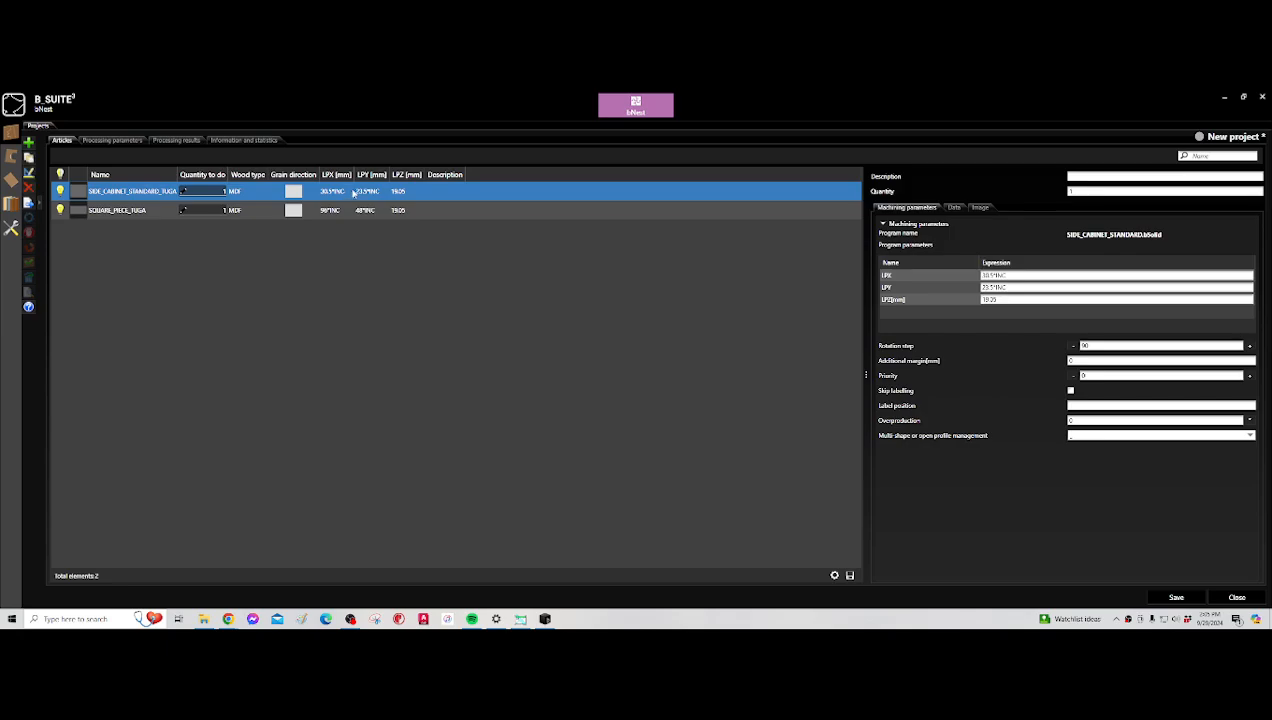
{"action": "double_click", "coordinate": [1079, 191]}
{"action": "left_click", "coordinate": [1017, 275]}
{"action": "left_click", "coordinate": [1017, 275]}
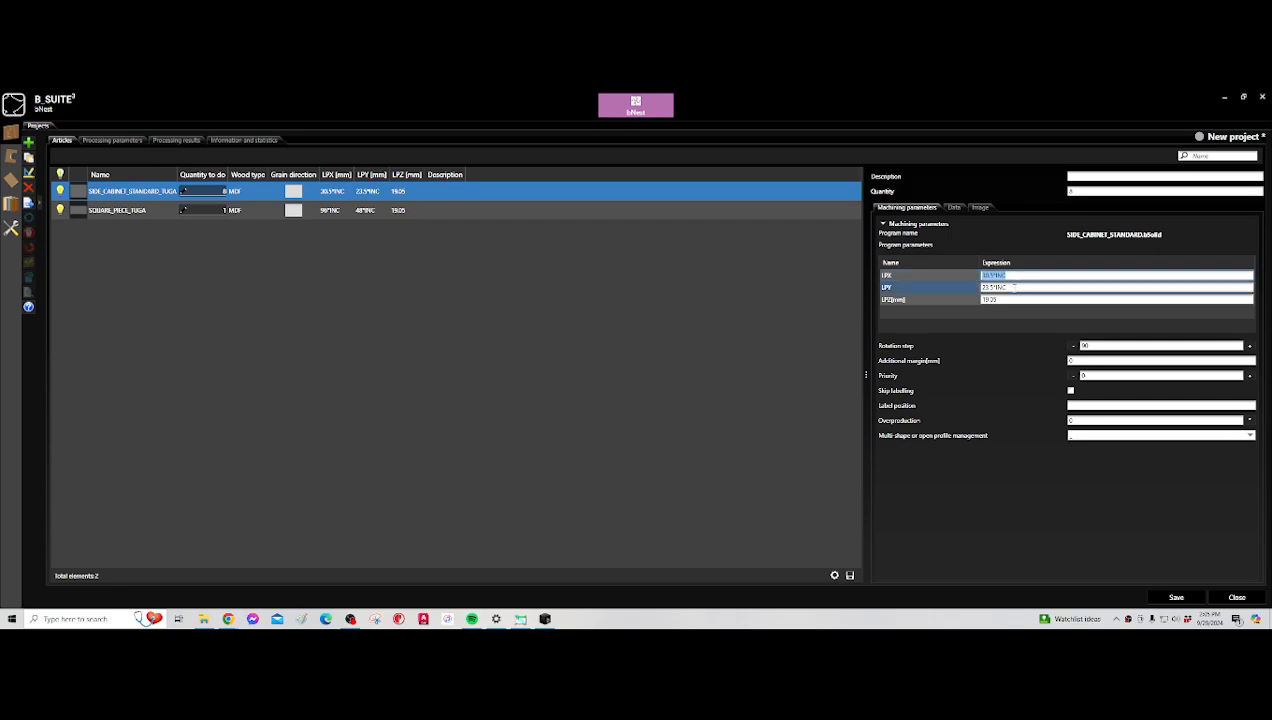
{"action": "left_click", "coordinate": [1015, 287]}
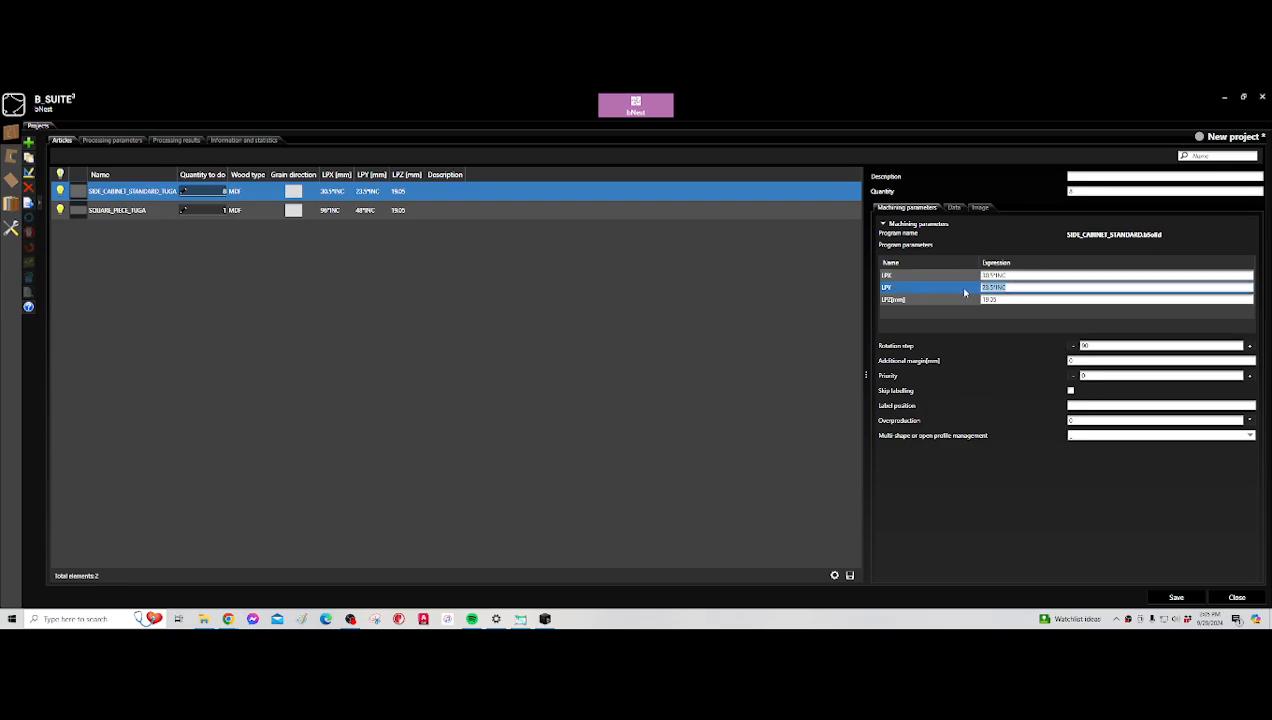
{"action": "left_click", "coordinate": [1010, 275]}
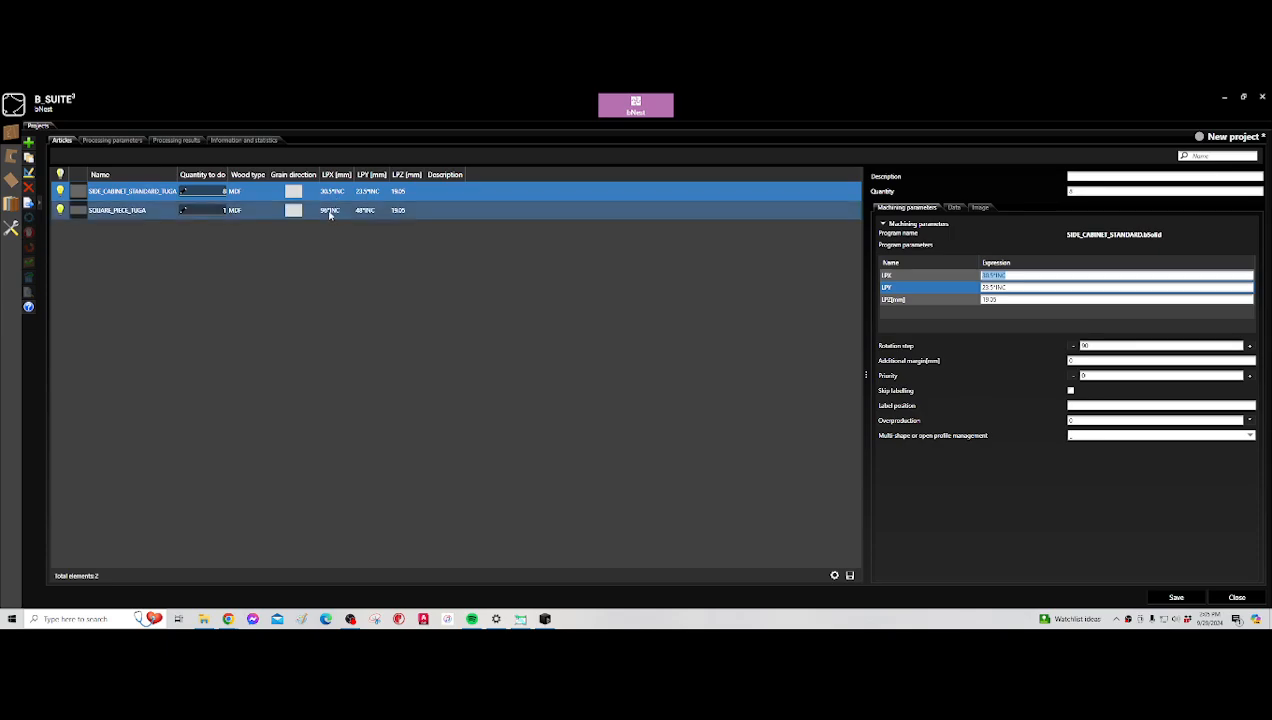
- Change the wood type of both SIDE_CABINET_STANDARD_TUGA and SQUARE_PIECE_TUGA to PLYWOOD
{"action": "left_click", "coordinate": [230, 211]}
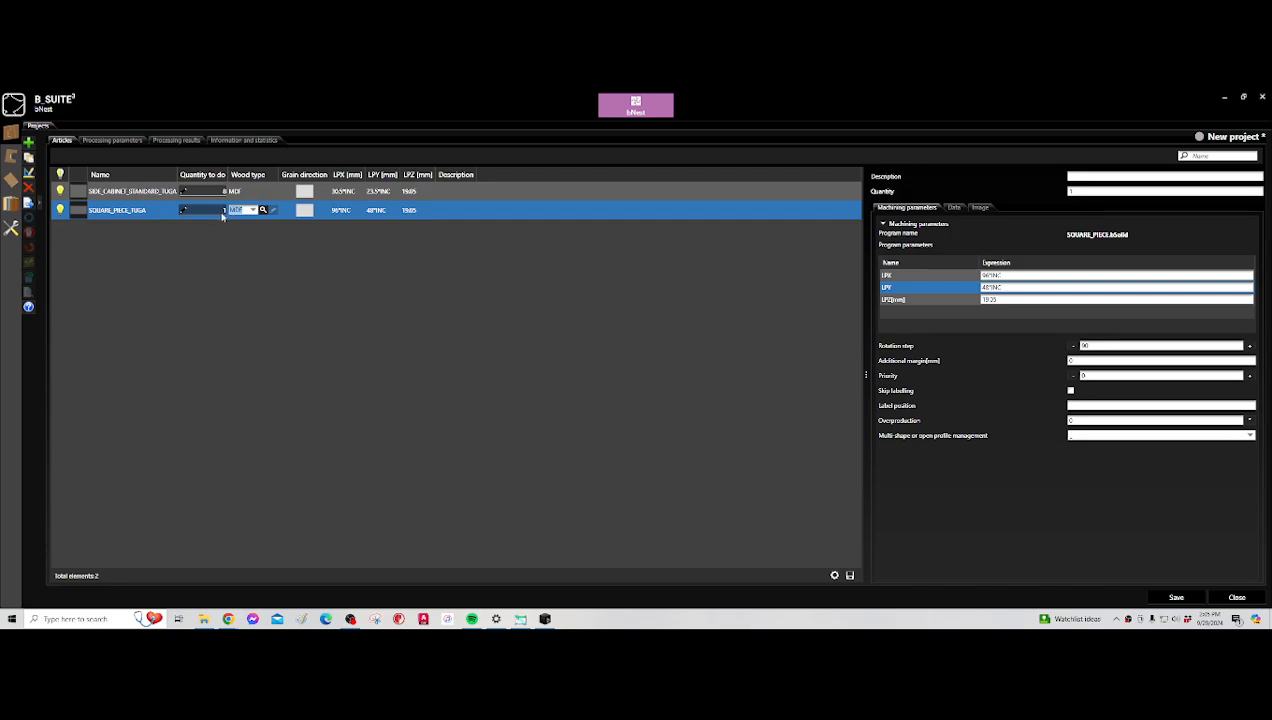
{"action": "left_click", "coordinate": [232, 192]}
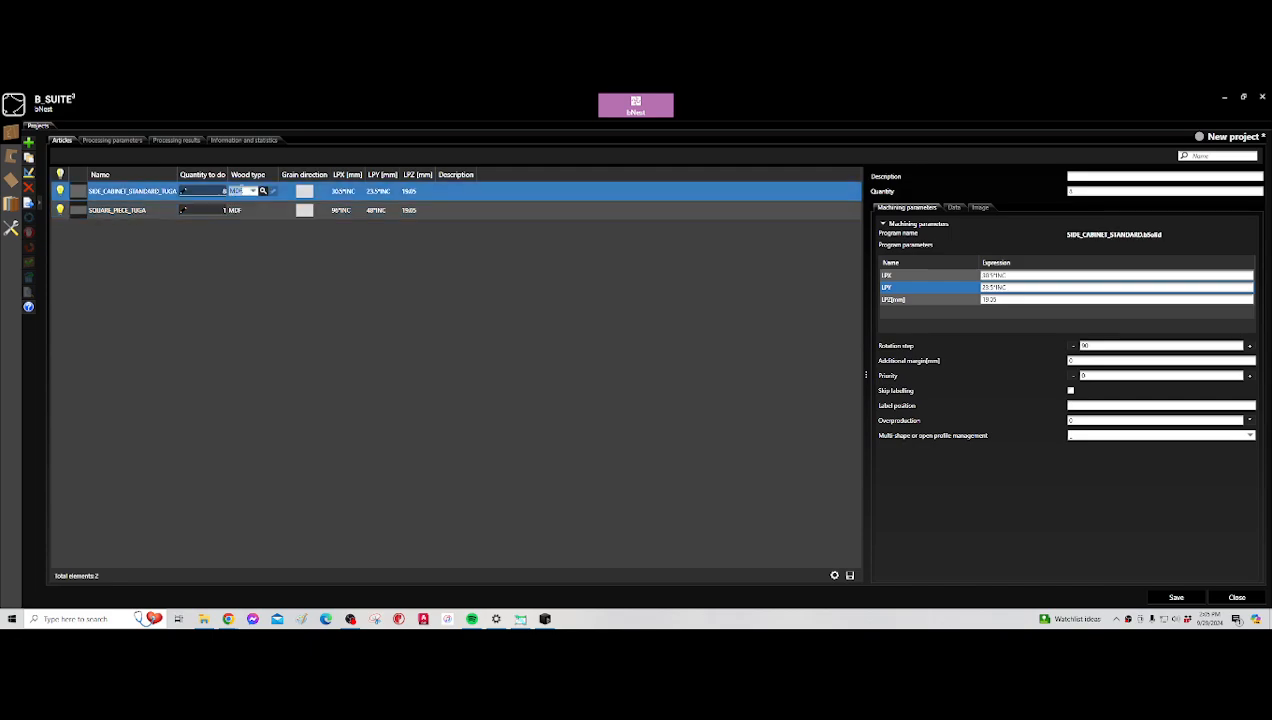
{"action": "left_click", "coordinate": [251, 192]}
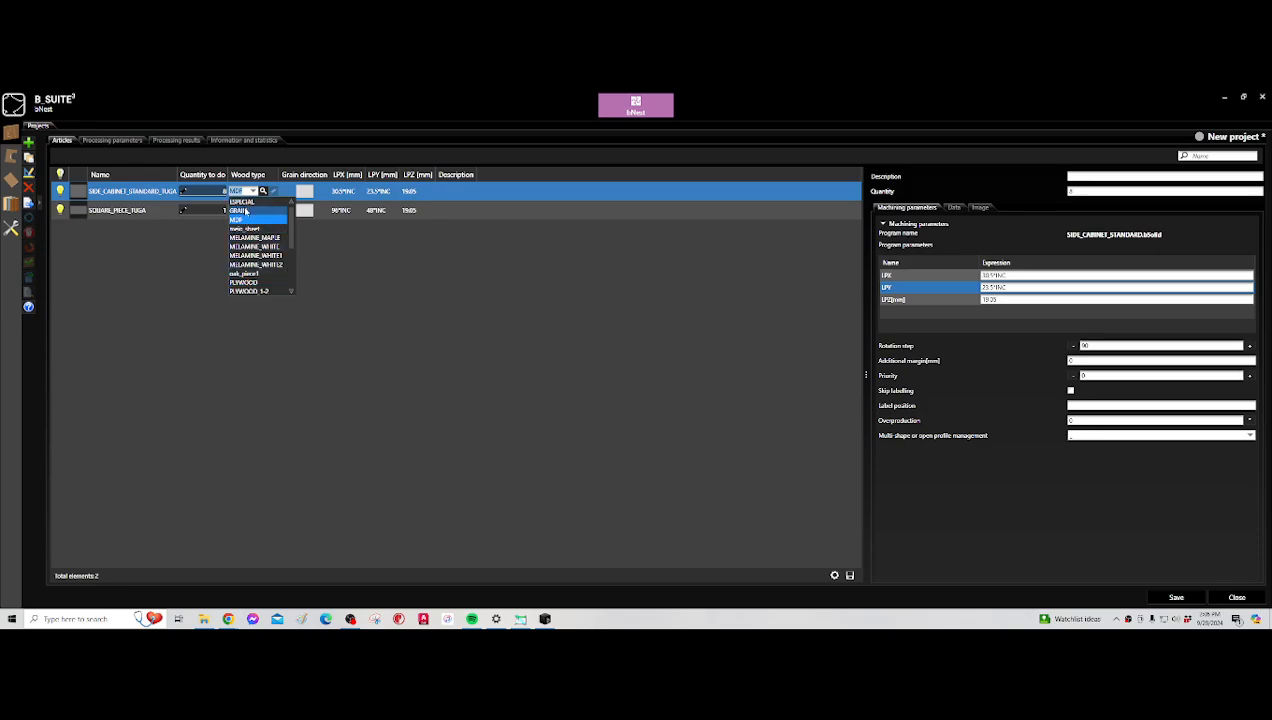
{"action": "left_click", "coordinate": [249, 283]}
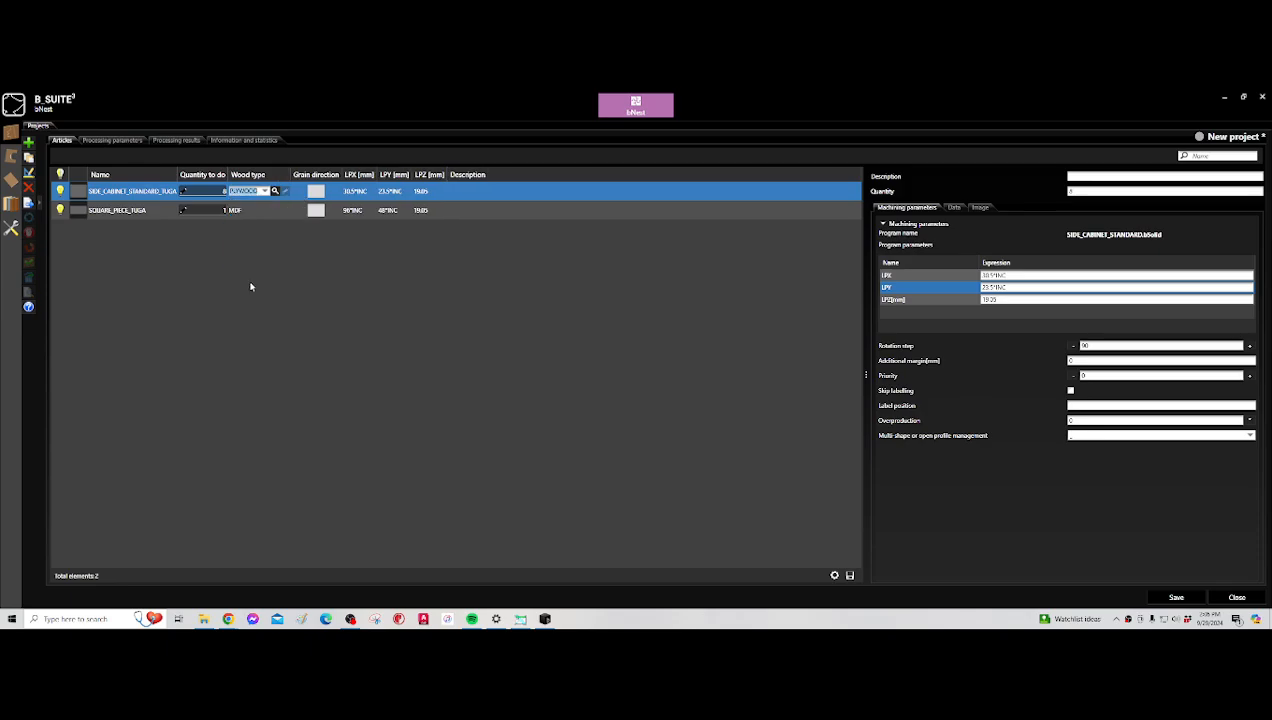
{"action": "left_click", "coordinate": [248, 210]}
{"action": "left_click", "coordinate": [253, 210]}
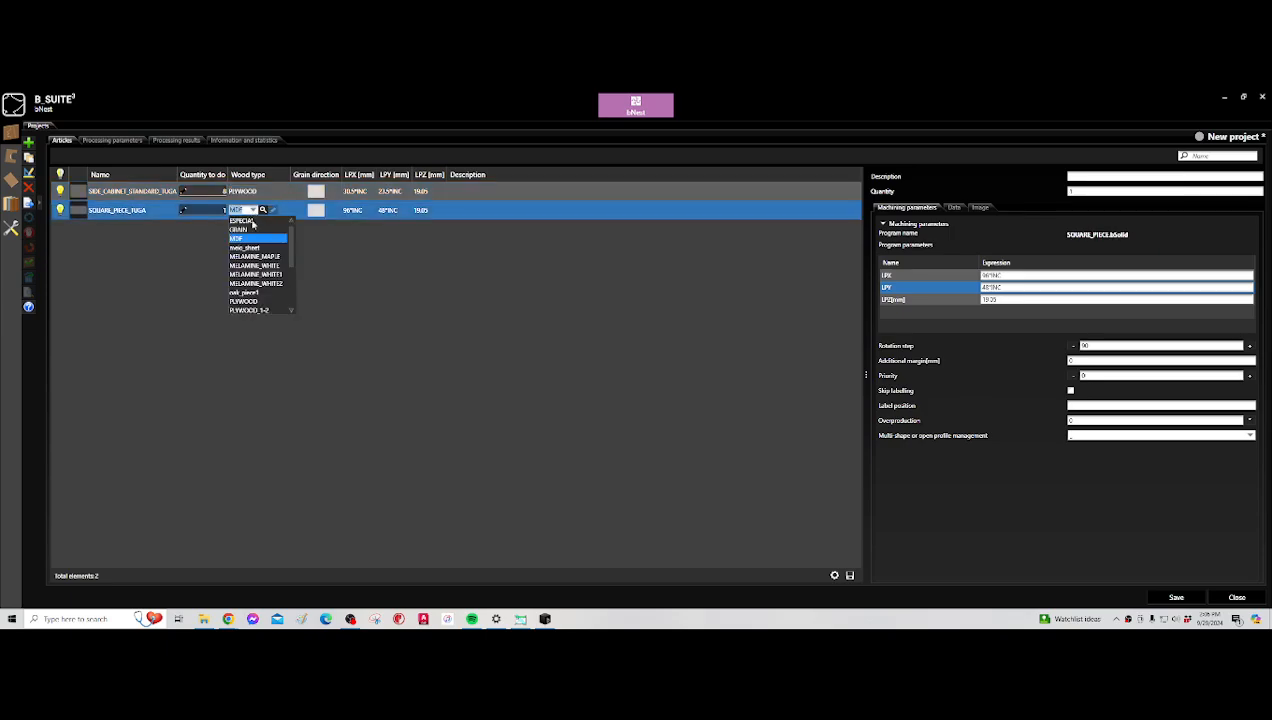
{"action": "left_click", "coordinate": [249, 301]}
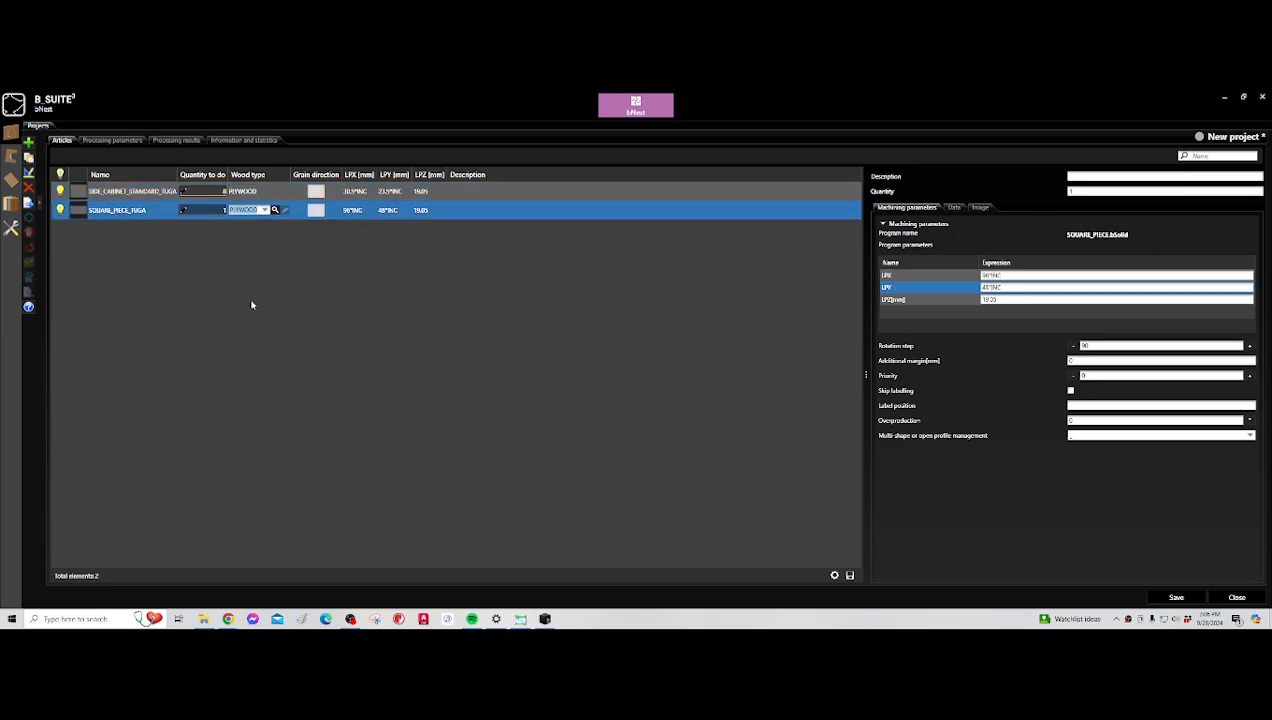
- Set the quantity of the SQUARE_PIECE_TUGA article to 4
{"action": "left_click", "coordinate": [224, 191], "text": "ctrl"}
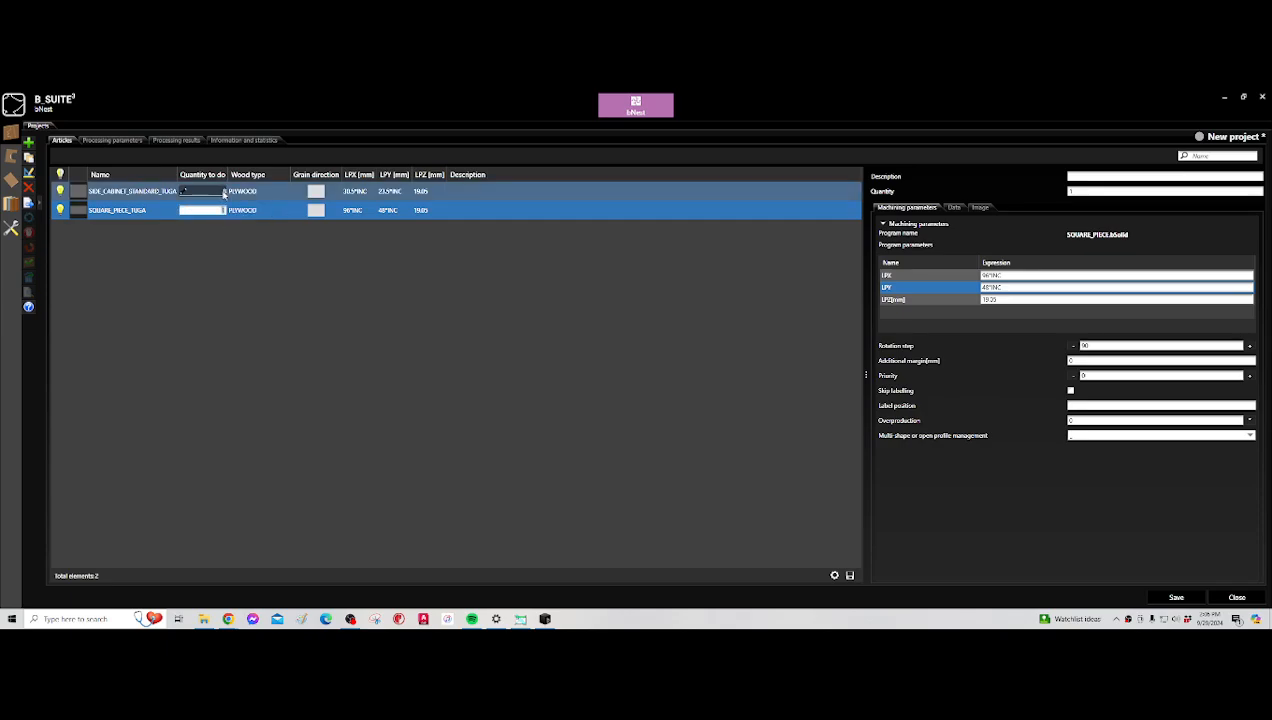
{"action": "left_click", "coordinate": [224, 195], "text": "ctrl"}
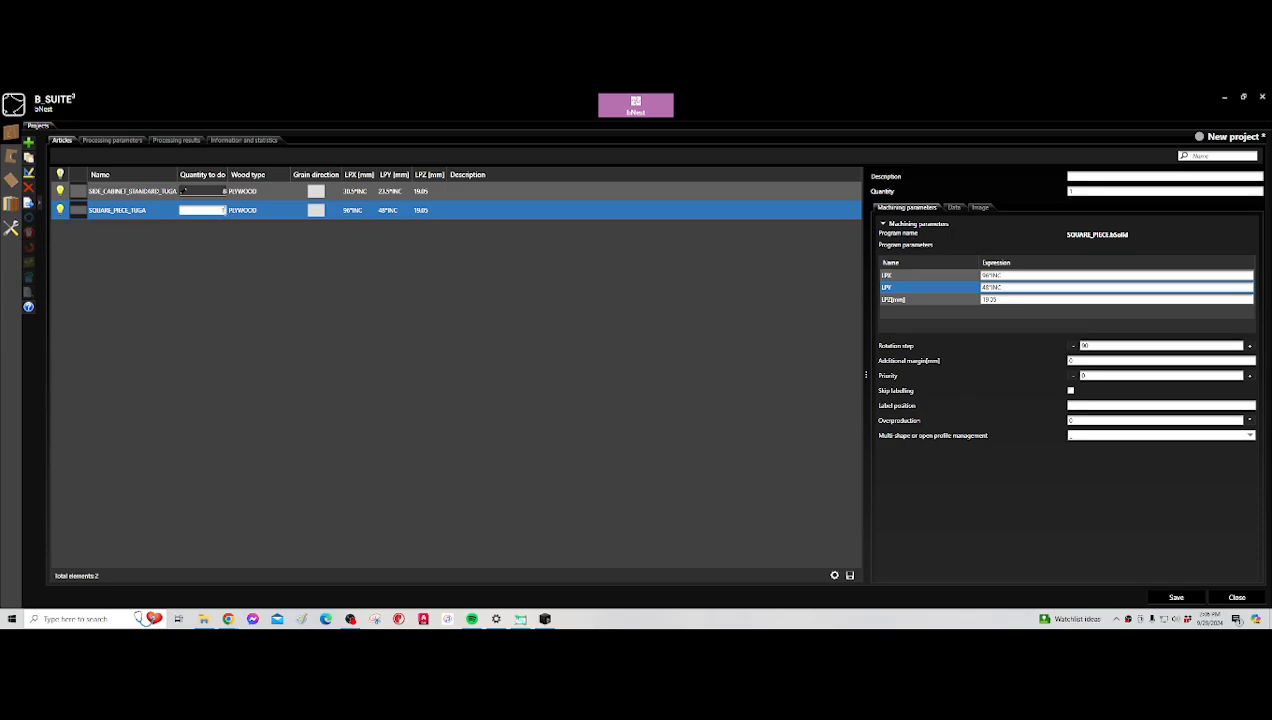
{"action": "type", "text": "4"}
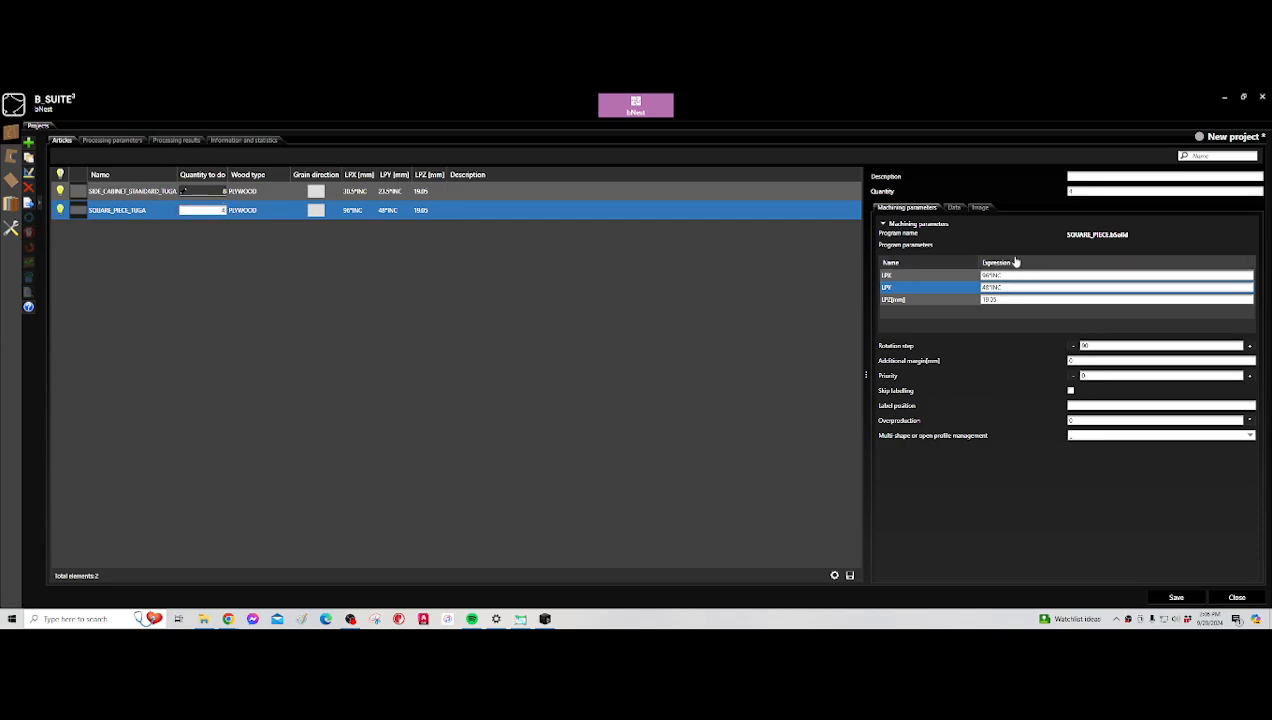
- Set the SQUARE_PIECE_TUGA article's LPX expression to 18.5*INC and its LPY expression to 23.5*INC
{"action": "left_click", "coordinate": [1077, 191]}
{"action": "left_click", "coordinate": [1013, 275]}
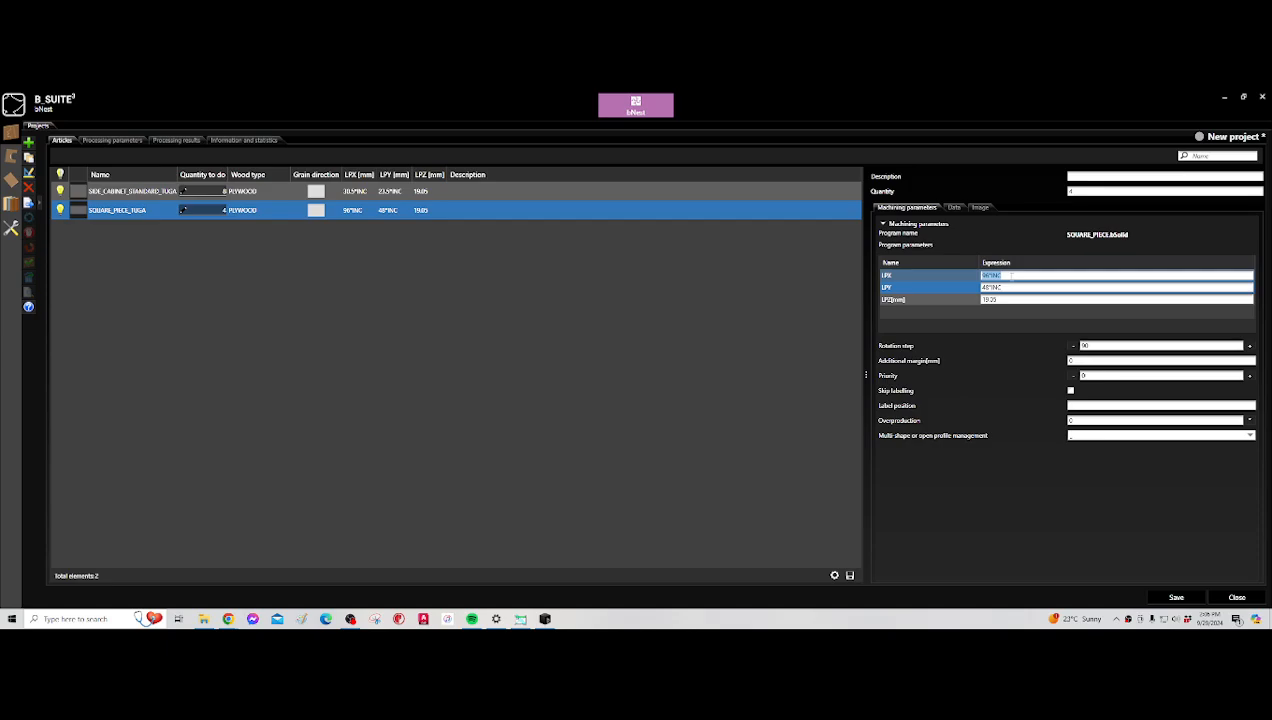
{"action": "type", "text": "18.5\"IN"}
{"action": "left_click", "coordinate": [1007, 288]}
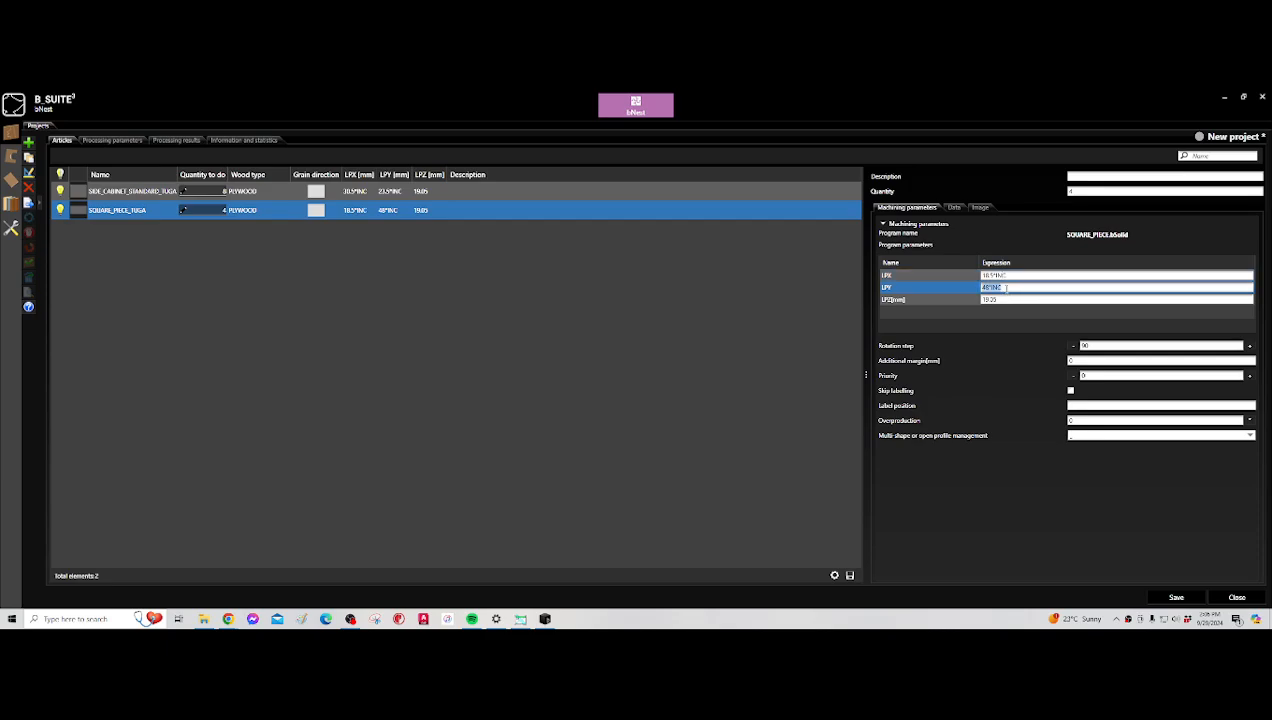
{"action": "type", "text": "23.5\"INC"}
{"action": "key", "text": "Tab"}
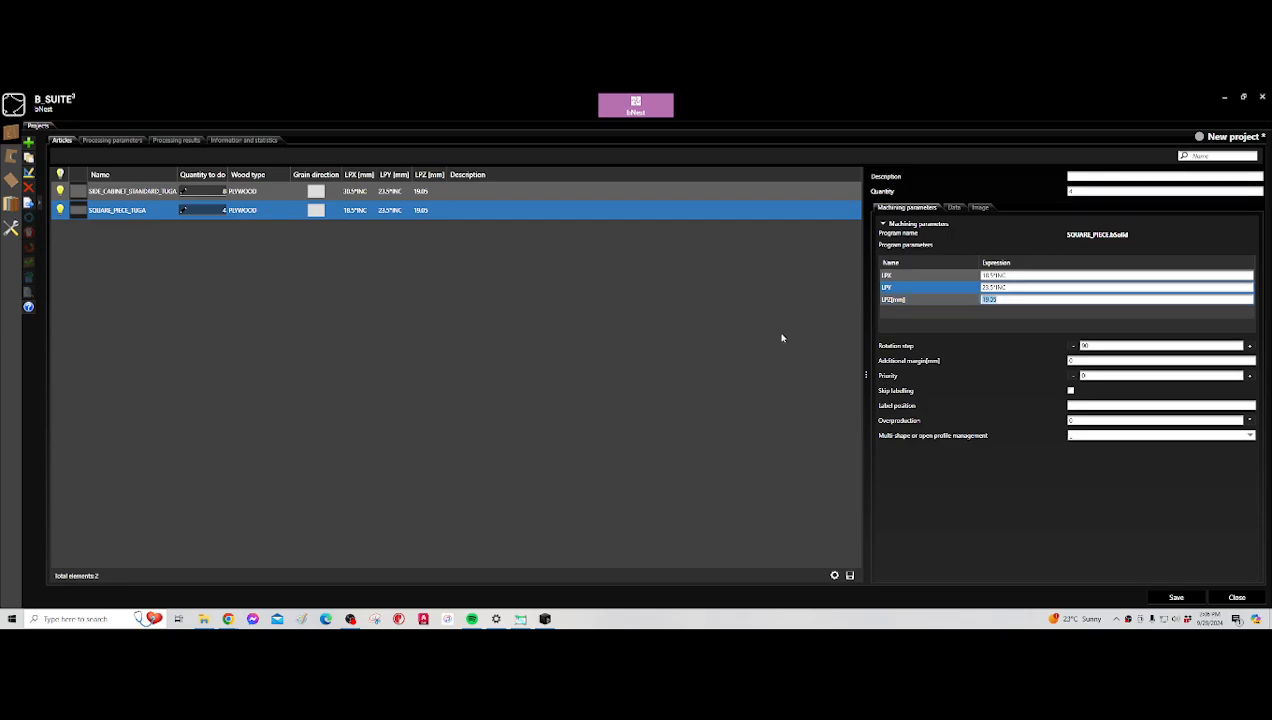
- Duplicate the SQUARE_PIECE_TUGA article and set the copy's quantity to 8
{"action": "left_click", "coordinate": [29, 158]}
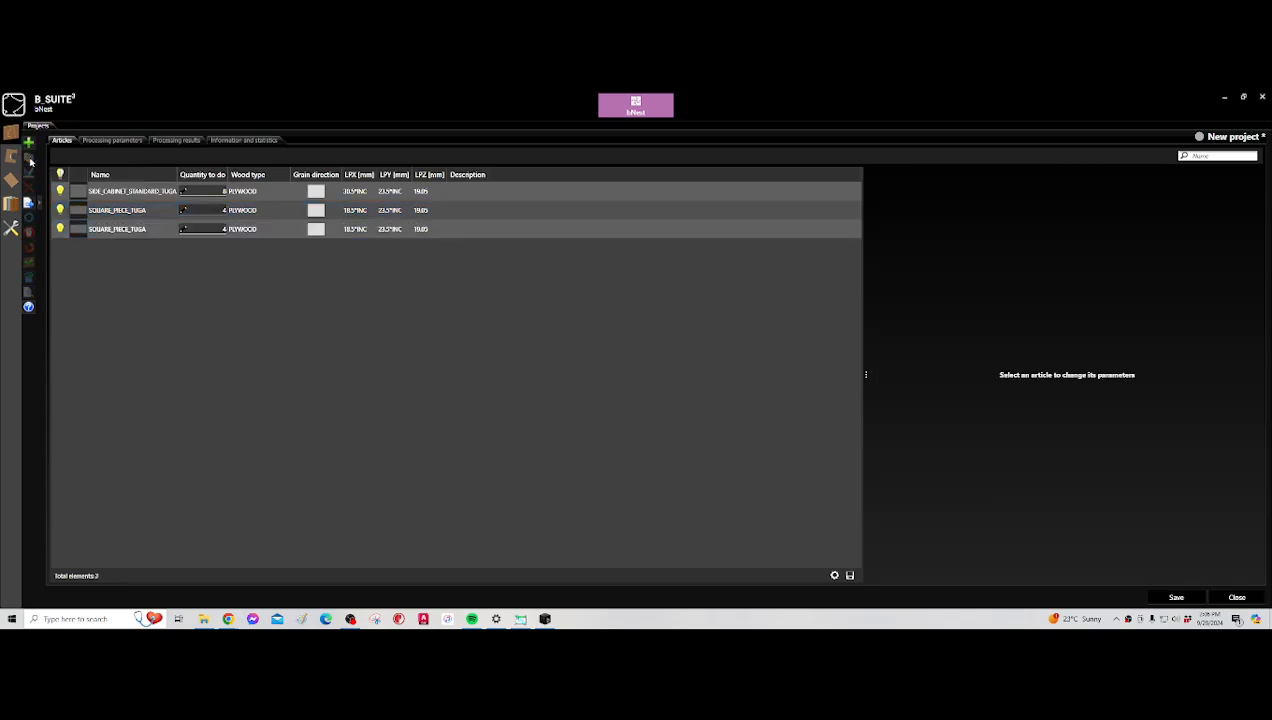
{"action": "left_click", "coordinate": [227, 229]}
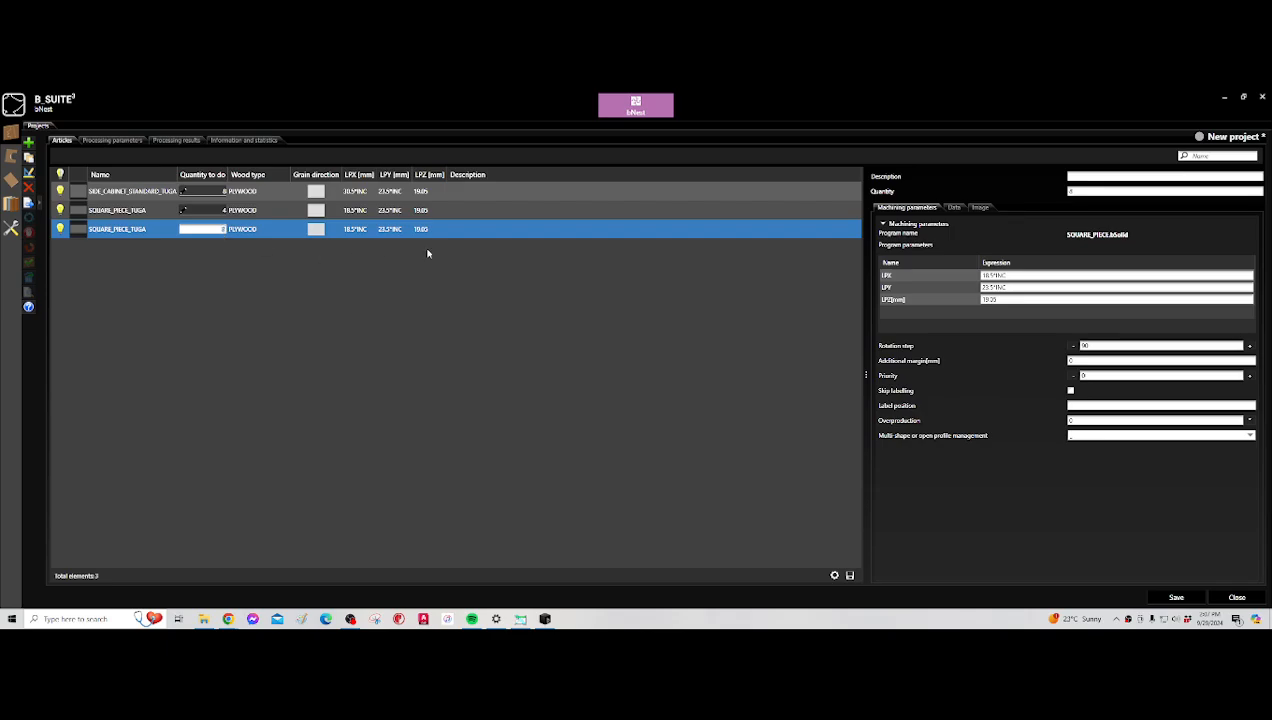
{"action": "left_click", "coordinate": [350, 234]}
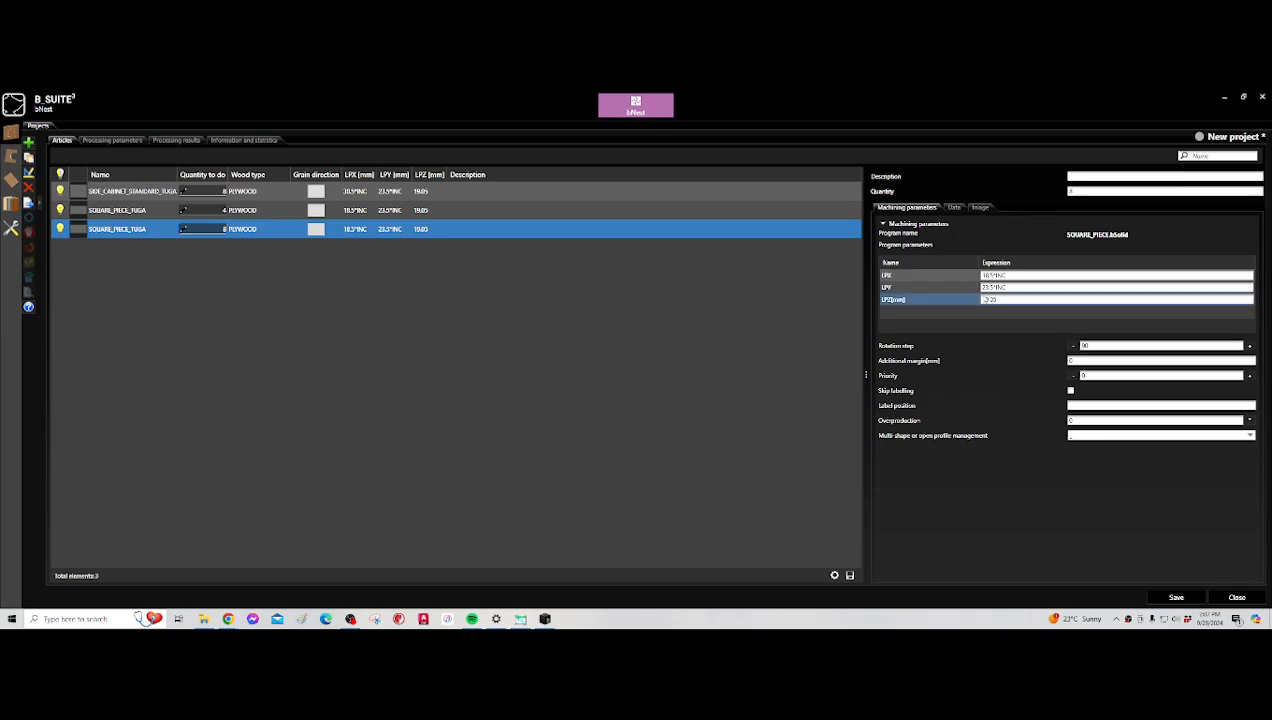
- Set the duplicated SQUARE_PIECE_TUGA article's LPY expression to 5*INC
{"action": "left_click", "coordinate": [1015, 287]}
{"action": "left_click", "coordinate": [1015, 287]}
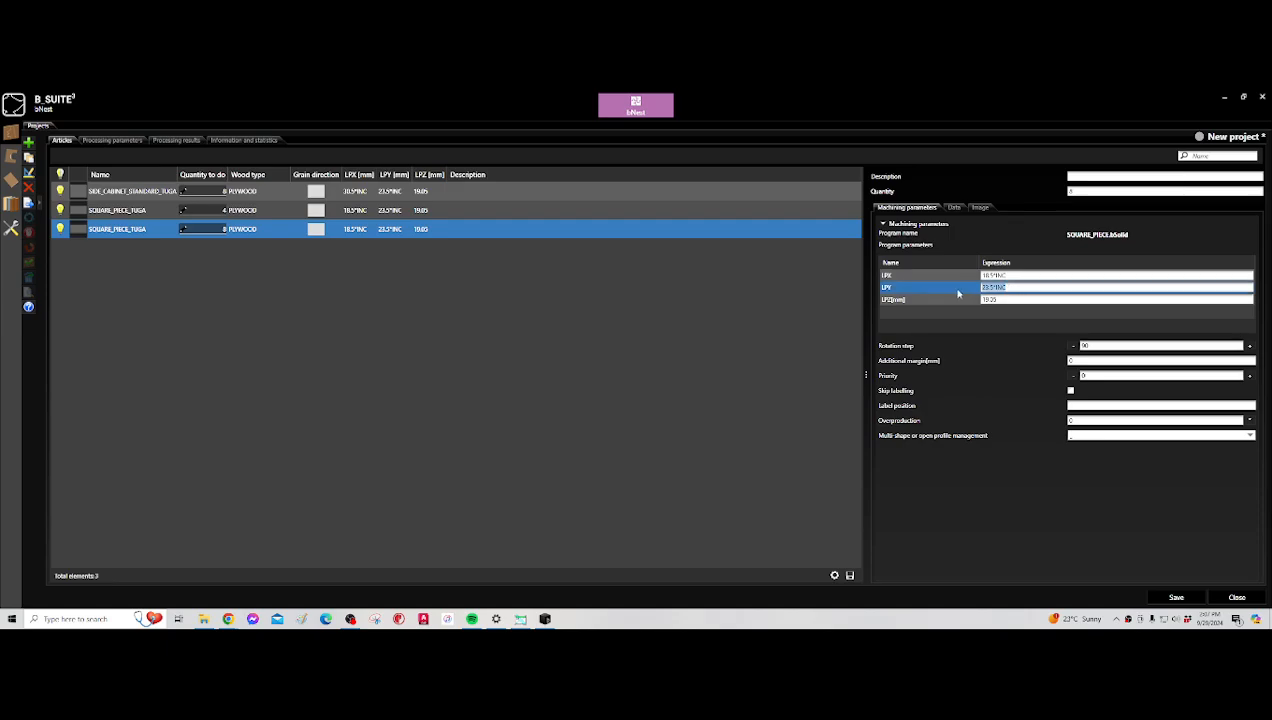
{"action": "type", "text": "3*INC"}
{"action": "key", "text": "Tab"}
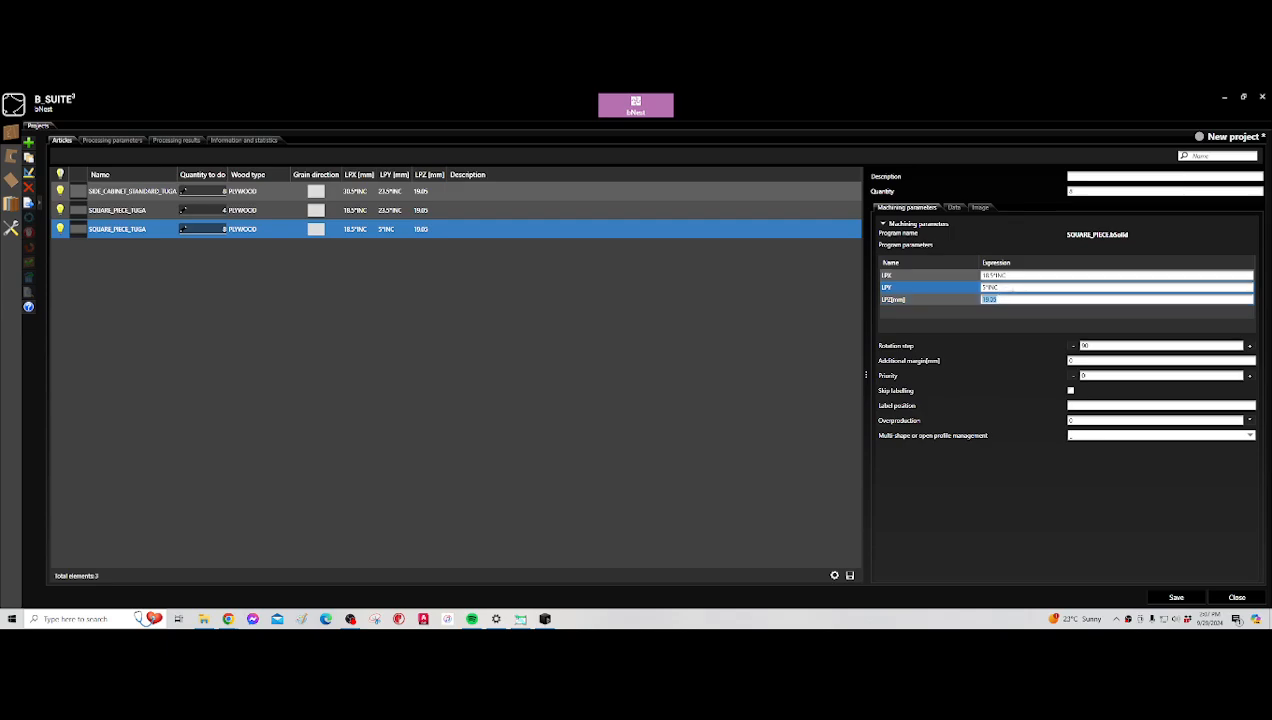
{"action": "left_click", "coordinate": [1012, 288]}
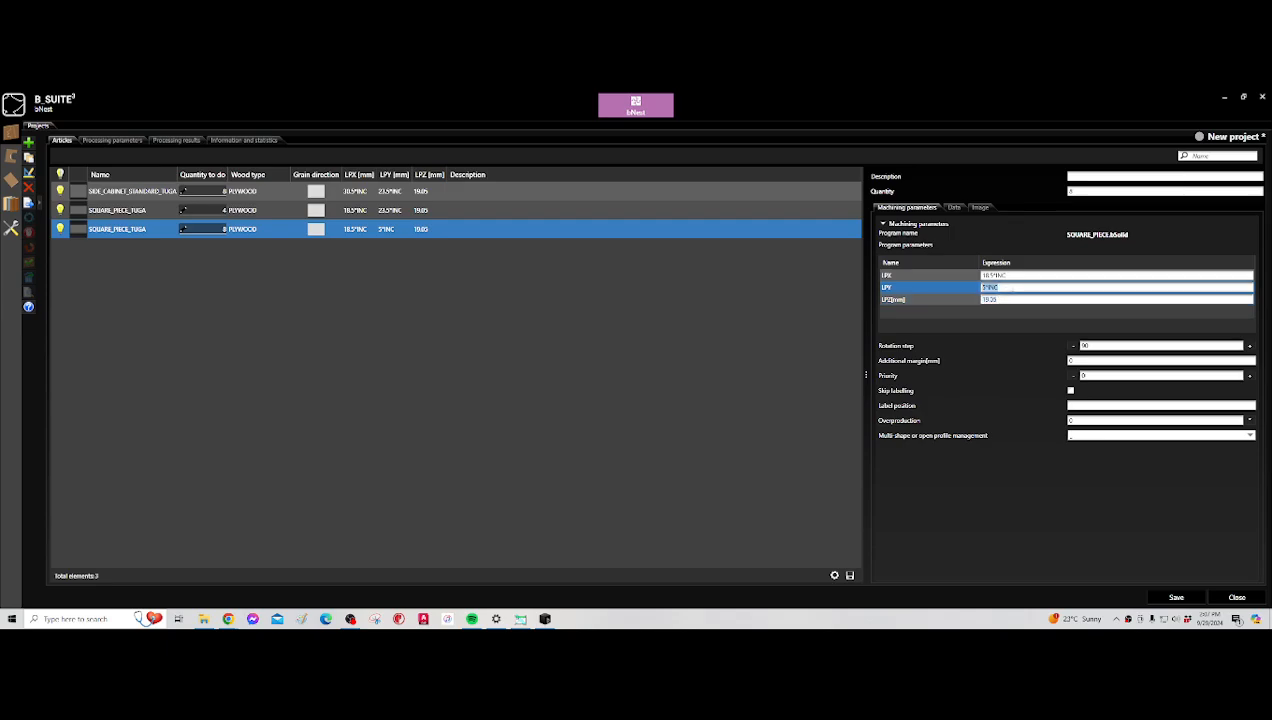
- Save the project under the name TUGA_CABINET_1, leaving the description empty
{"action": "left_click", "coordinate": [1176, 597]}
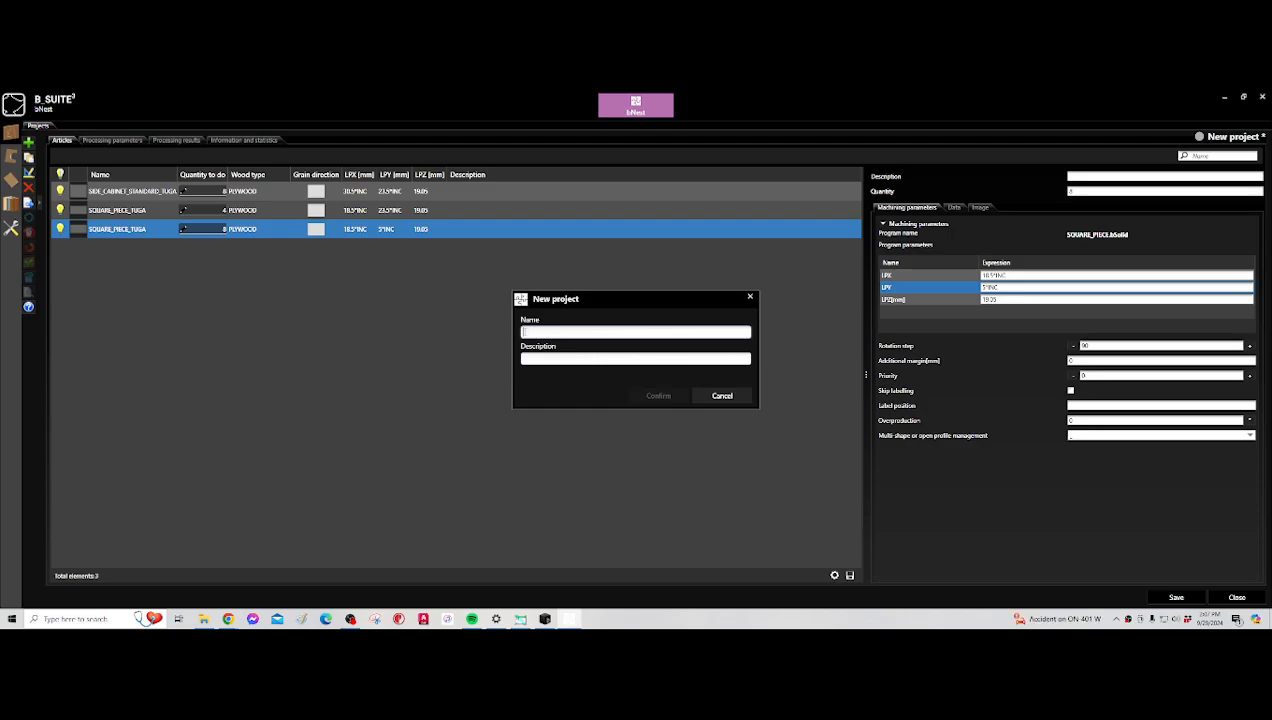
{"action": "type", "text": "TUGA"}
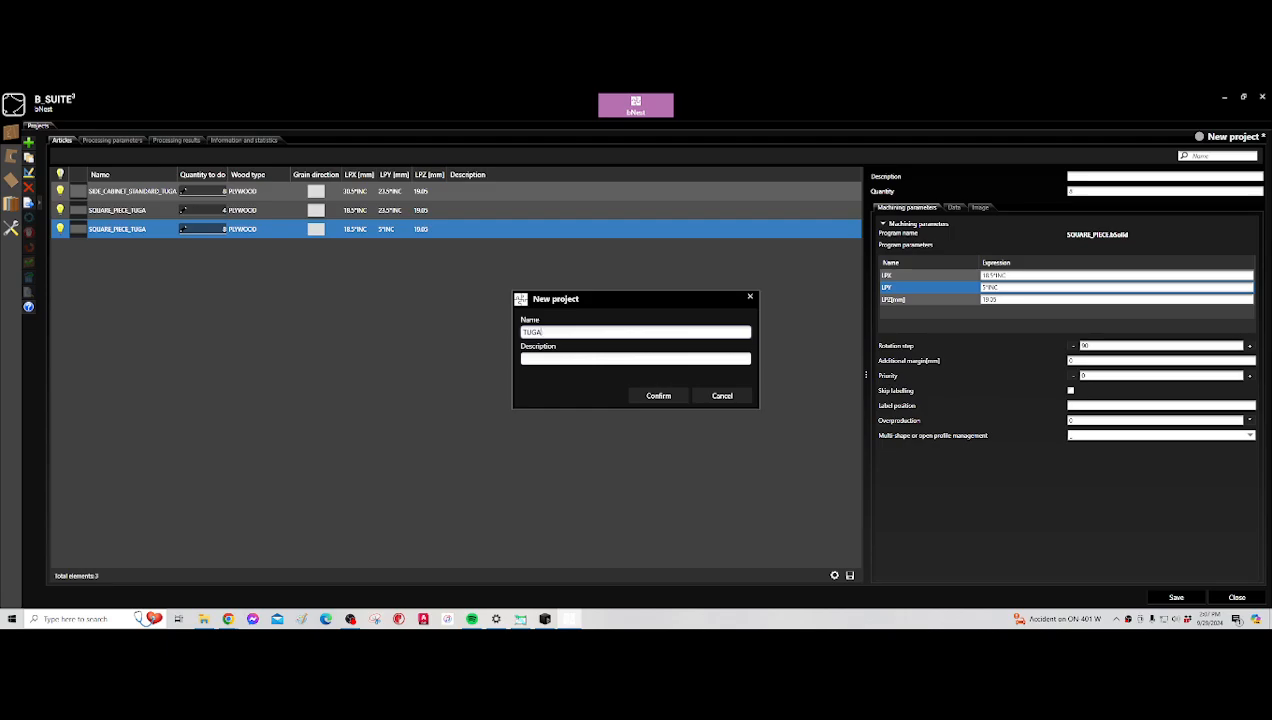
{"action": "type", "text": "_CABINET_1"}
{"action": "left_click", "coordinate": [541, 358]}
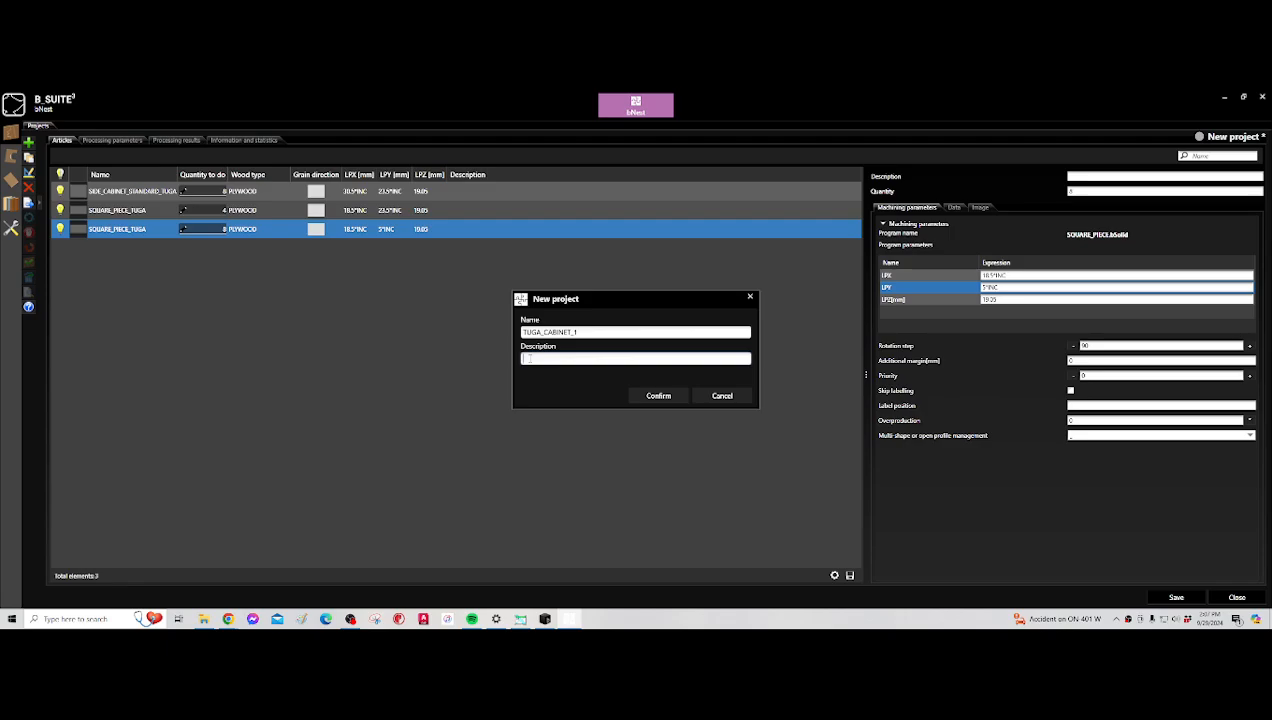
{"action": "left_click", "coordinate": [664, 397]}
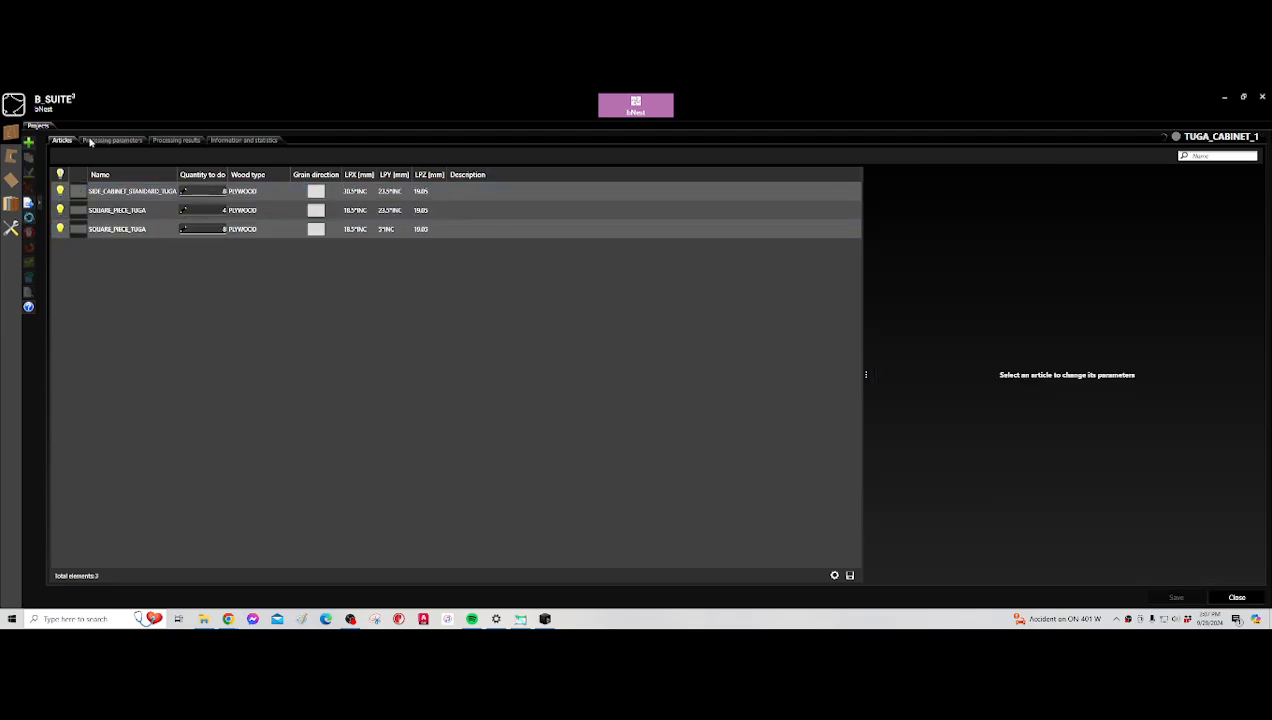
- Add the plywood_8_4_ sheet to the list of sheets to use in the project's processing parameters
{"action": "left_click", "coordinate": [118, 141]}
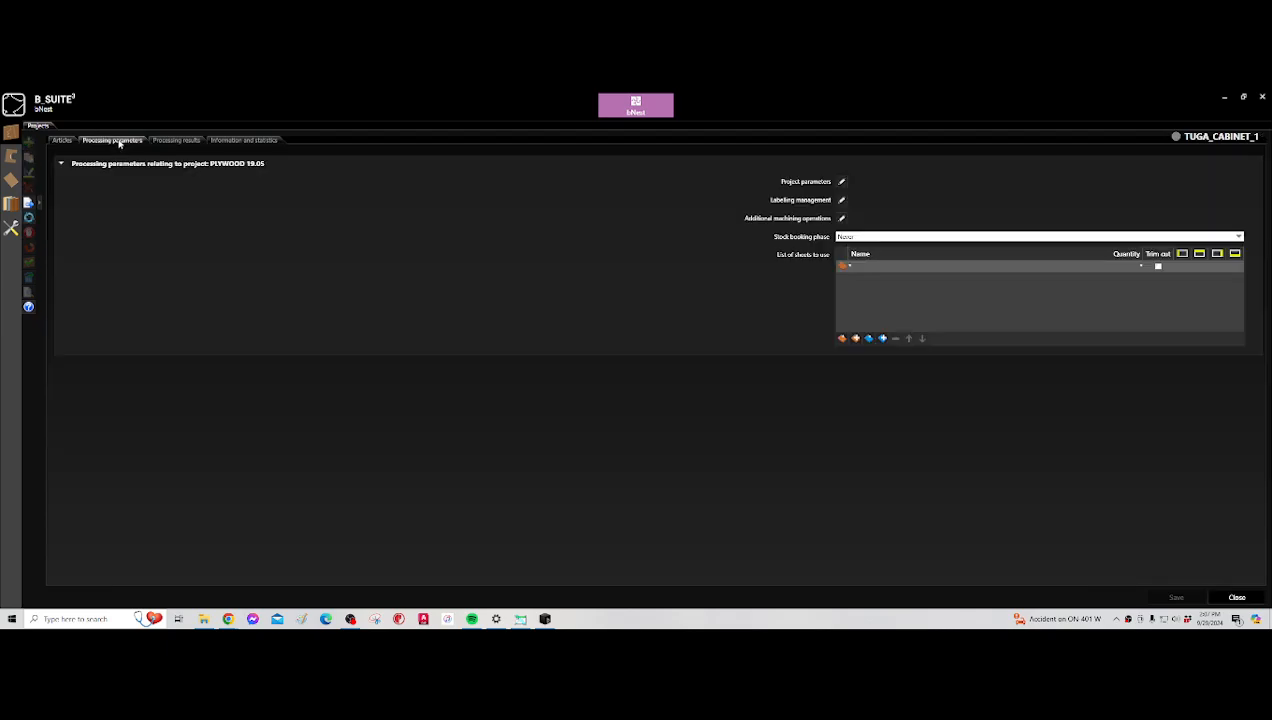
{"action": "left_click", "coordinate": [857, 341]}
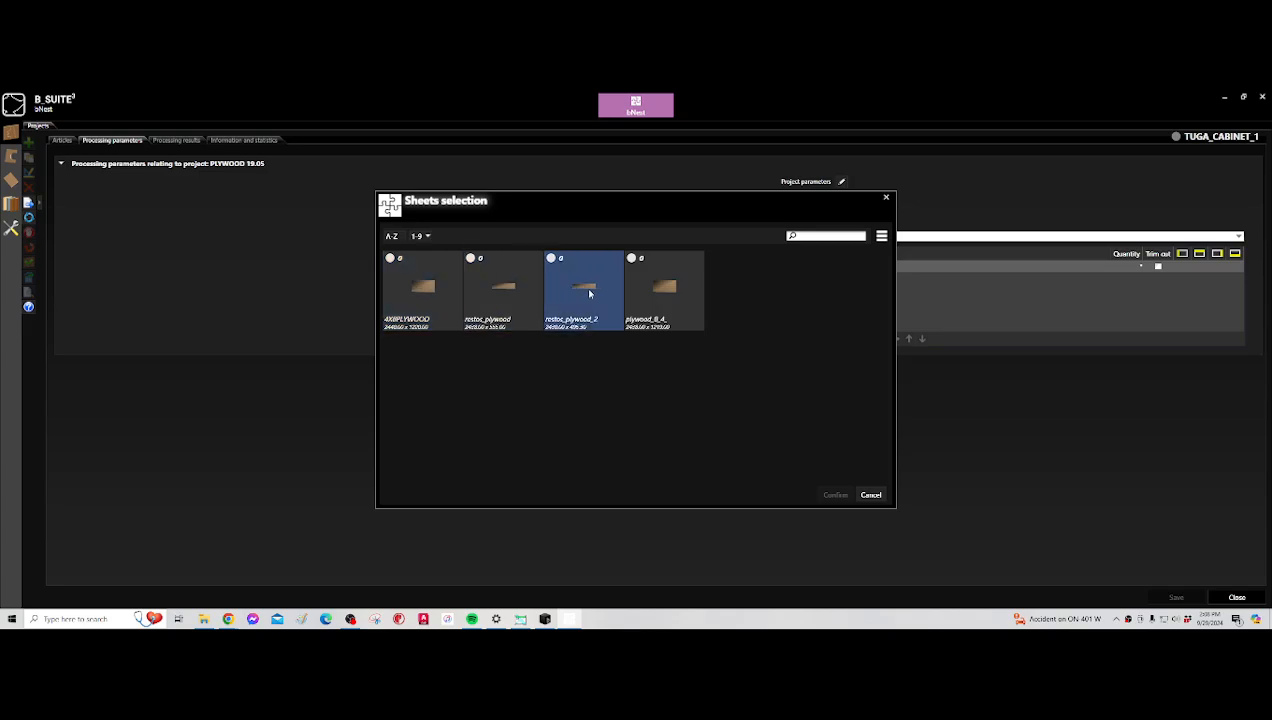
{"action": "left_click", "coordinate": [628, 264]}
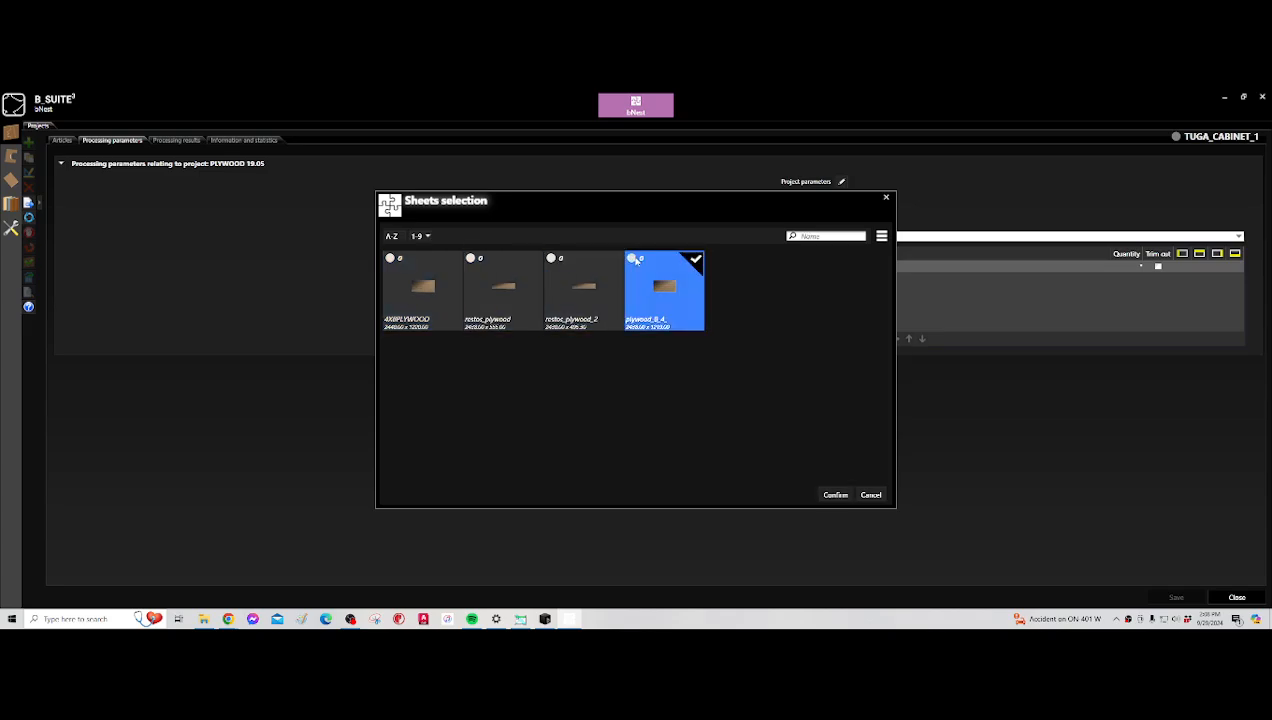
{"action": "left_click", "coordinate": [836, 495]}
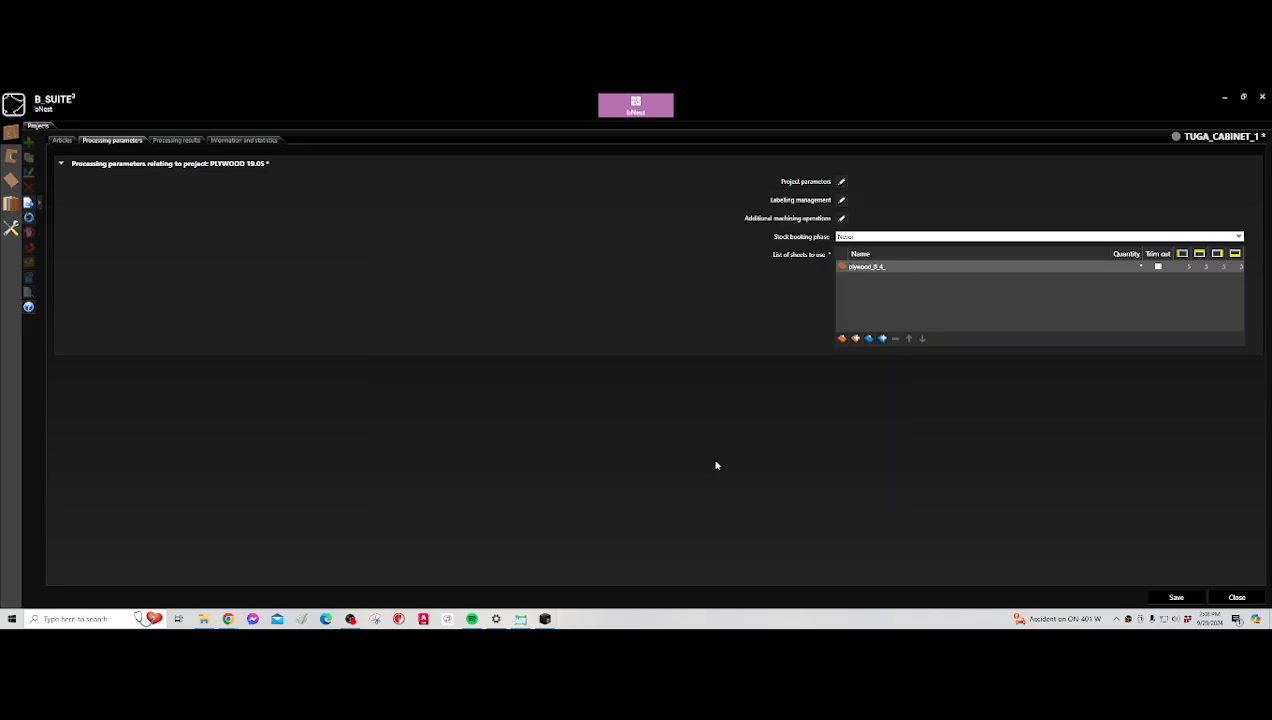
- Run the nesting calculation, accepting the automatic save of project changes, and display the processing results
{"action": "left_click", "coordinate": [30, 218]}
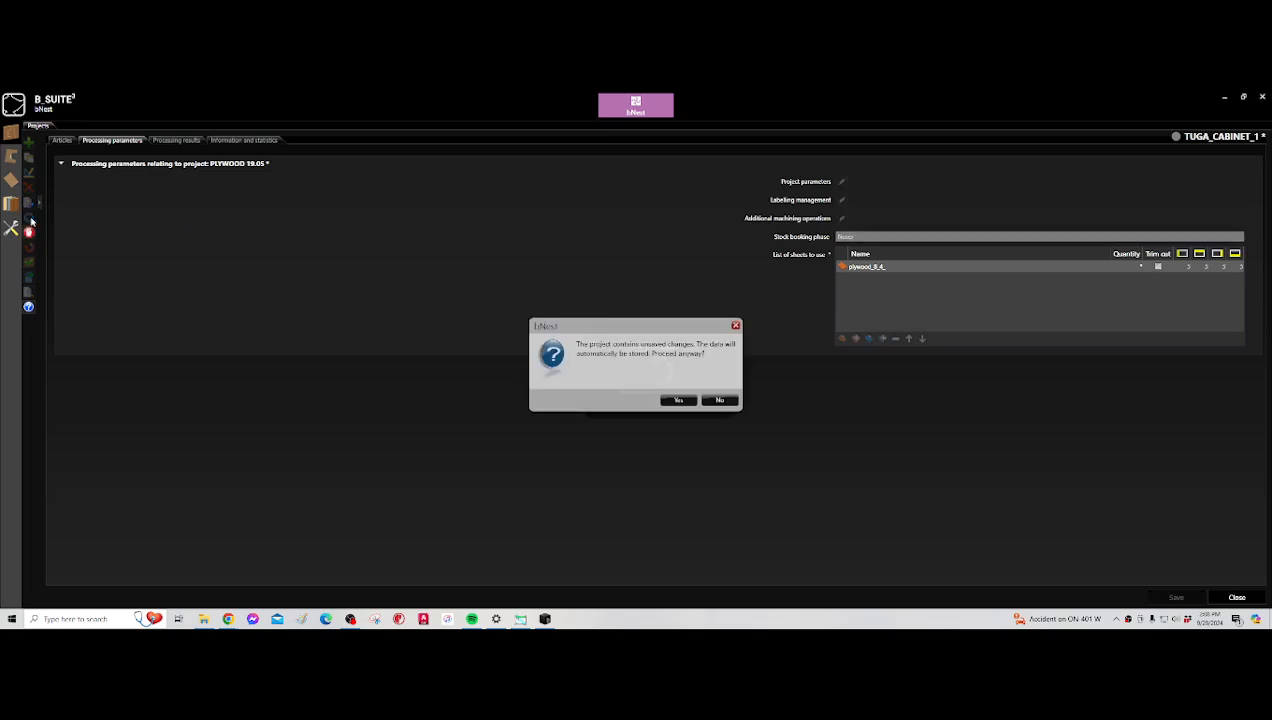
{"action": "left_click", "coordinate": [679, 400]}
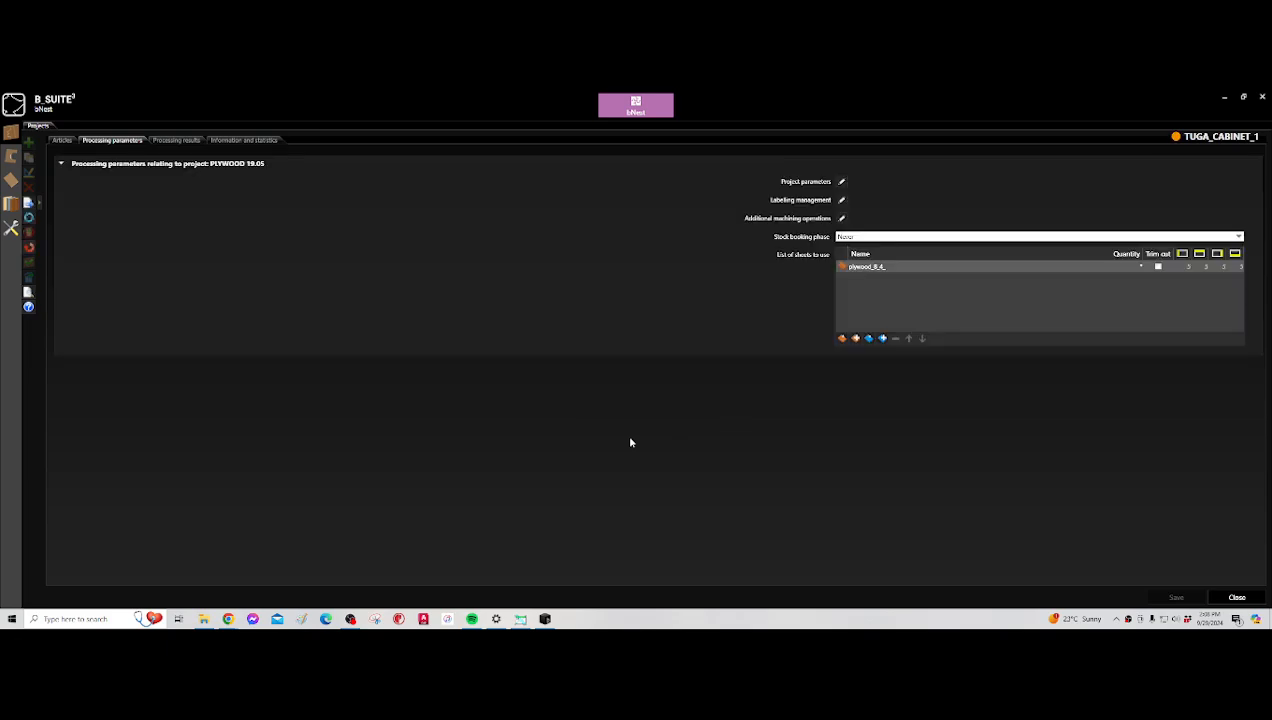
{"action": "left_click", "coordinate": [177, 140]}
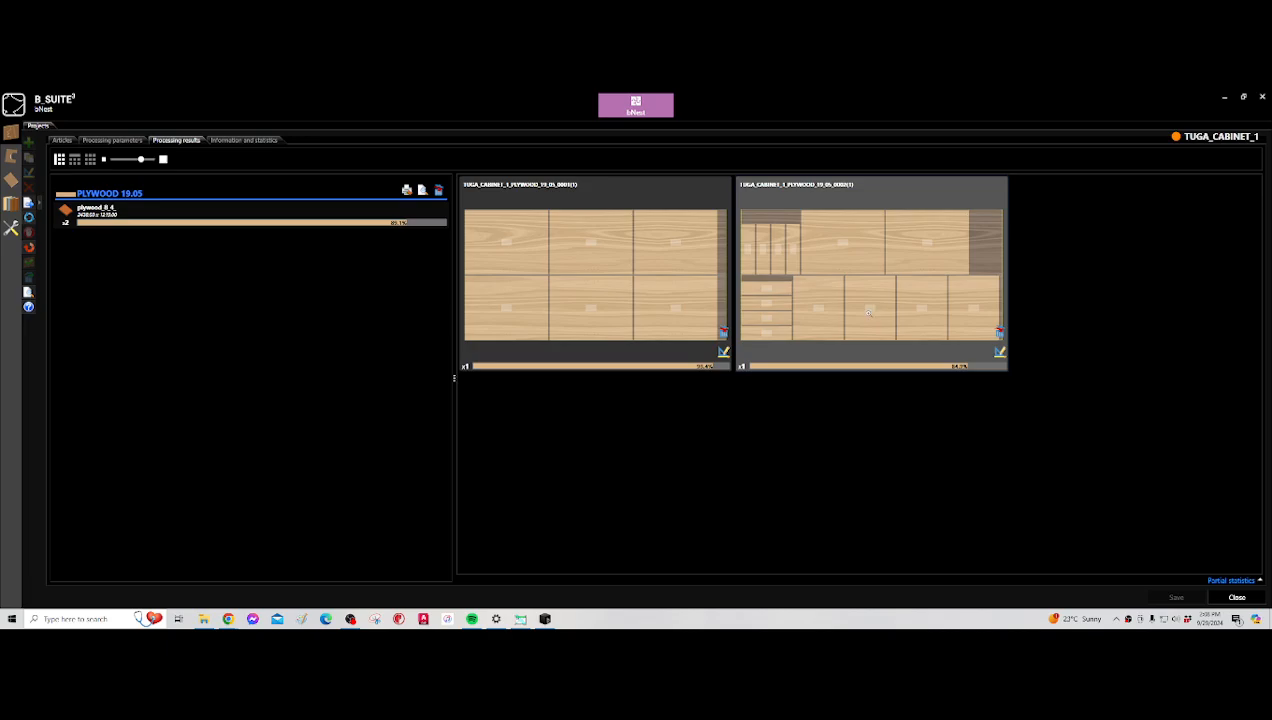
- Examine the first nested sheet's diagram, checking the piece layout, borings and label positions
{"action": "double_click", "coordinate": [606, 295]}
{"action": "scroll", "coordinate": [545, 320], "scroll_direction": "up", "scroll_amount": 4}
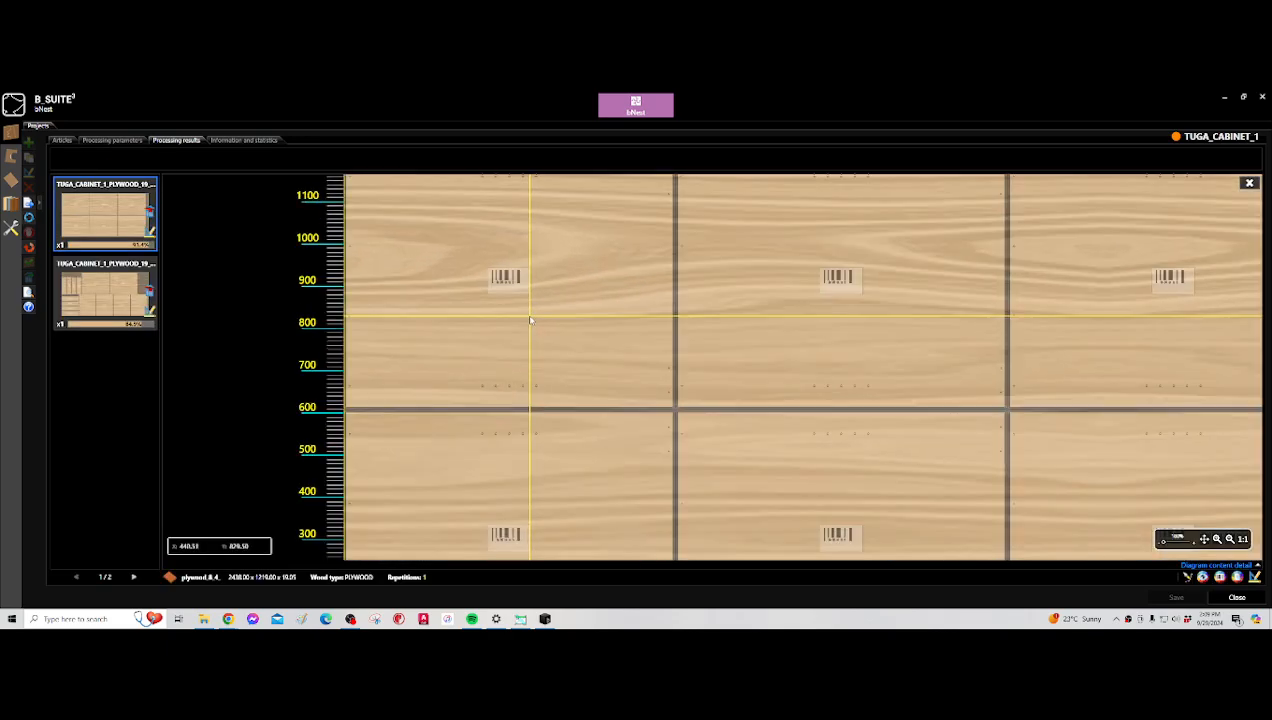
{"action": "scroll", "coordinate": [533, 230], "scroll_direction": "down", "scroll_amount": 4}
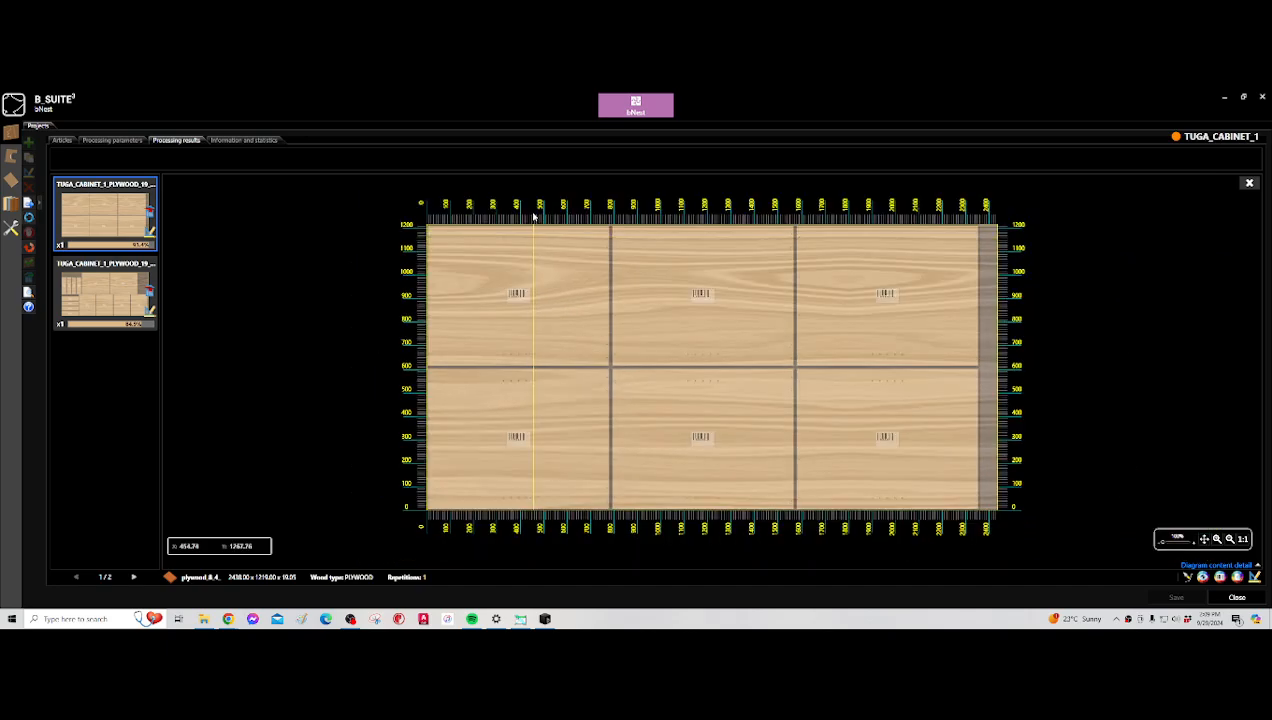
{"action": "scroll", "coordinate": [533, 216], "scroll_direction": "up", "scroll_amount": 3}
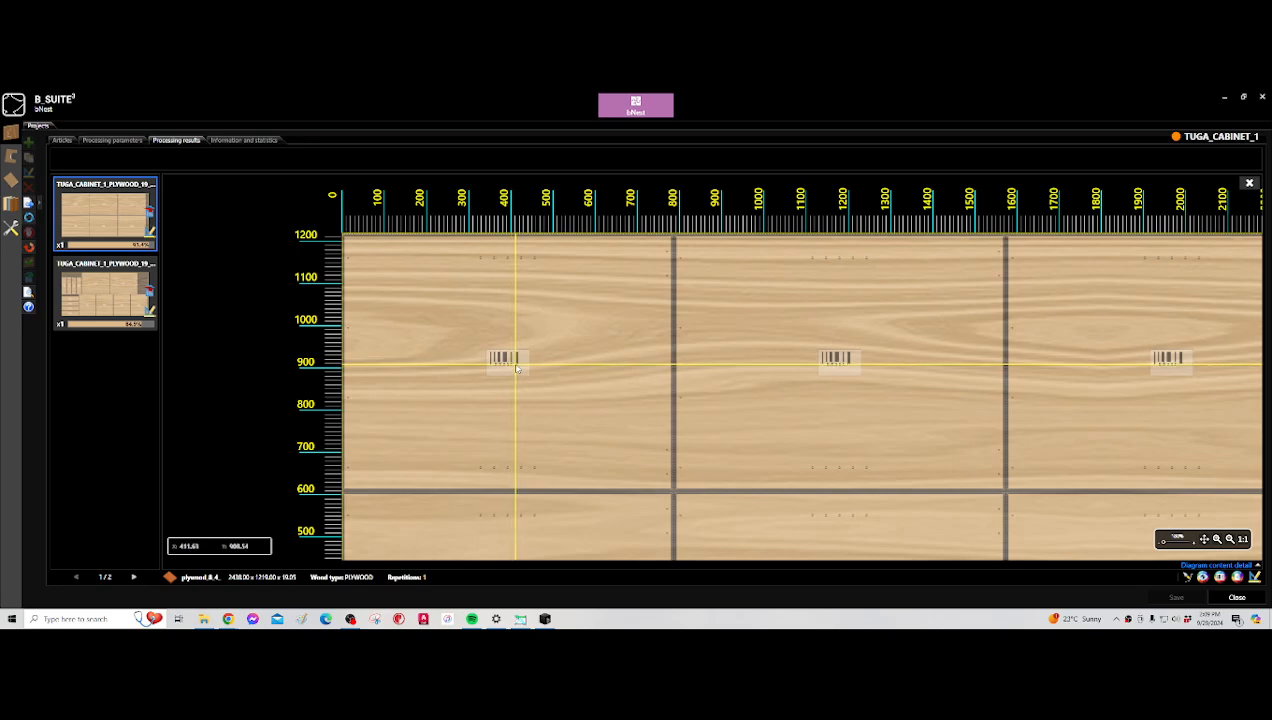
{"action": "scroll", "coordinate": [517, 368], "scroll_direction": "down", "scroll_amount": 2}
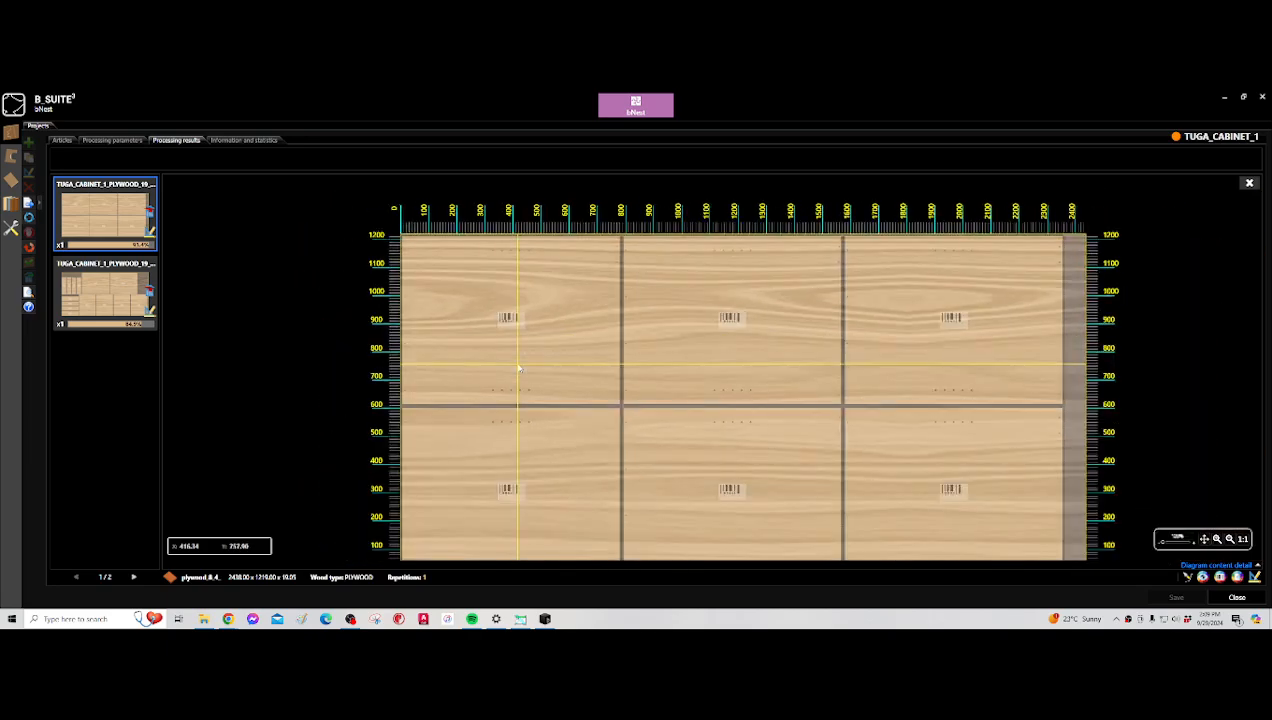
{"action": "scroll", "coordinate": [523, 489], "scroll_direction": "down", "scroll_amount": 1}
{"action": "scroll", "coordinate": [524, 470], "scroll_direction": "up", "scroll_amount": 2}
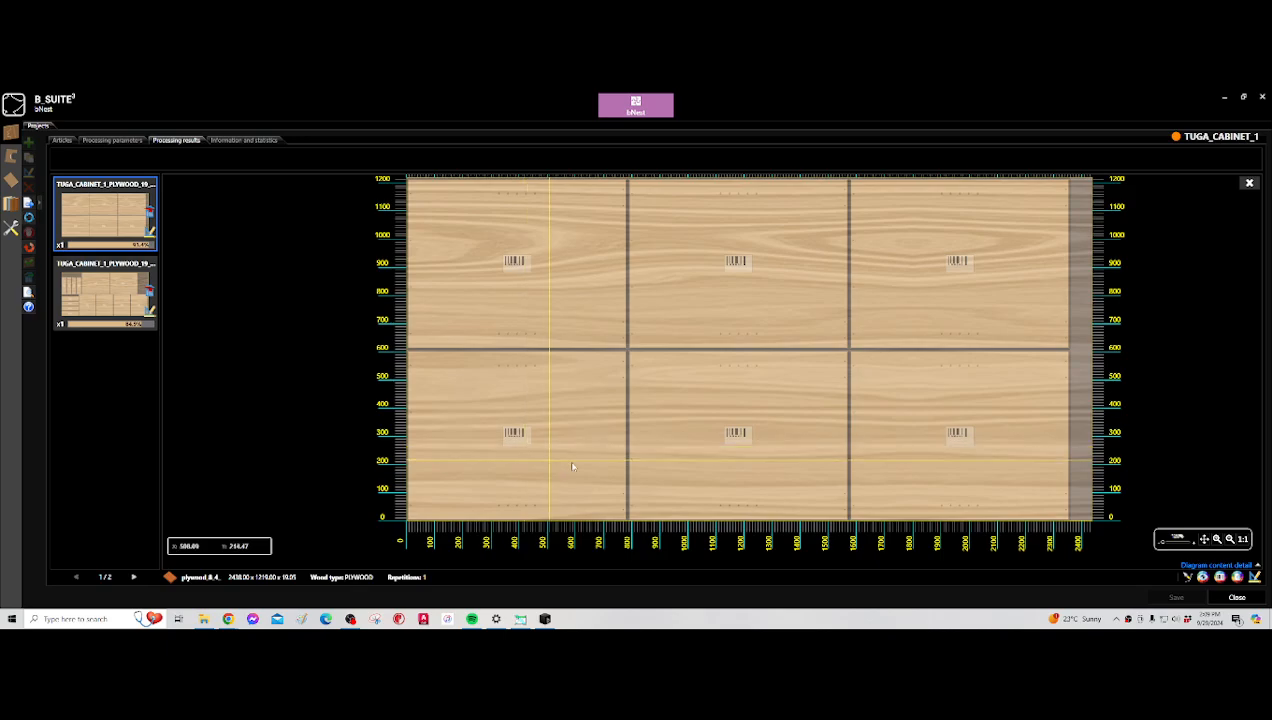
{"action": "scroll", "coordinate": [631, 459], "scroll_direction": "down", "scroll_amount": 1}
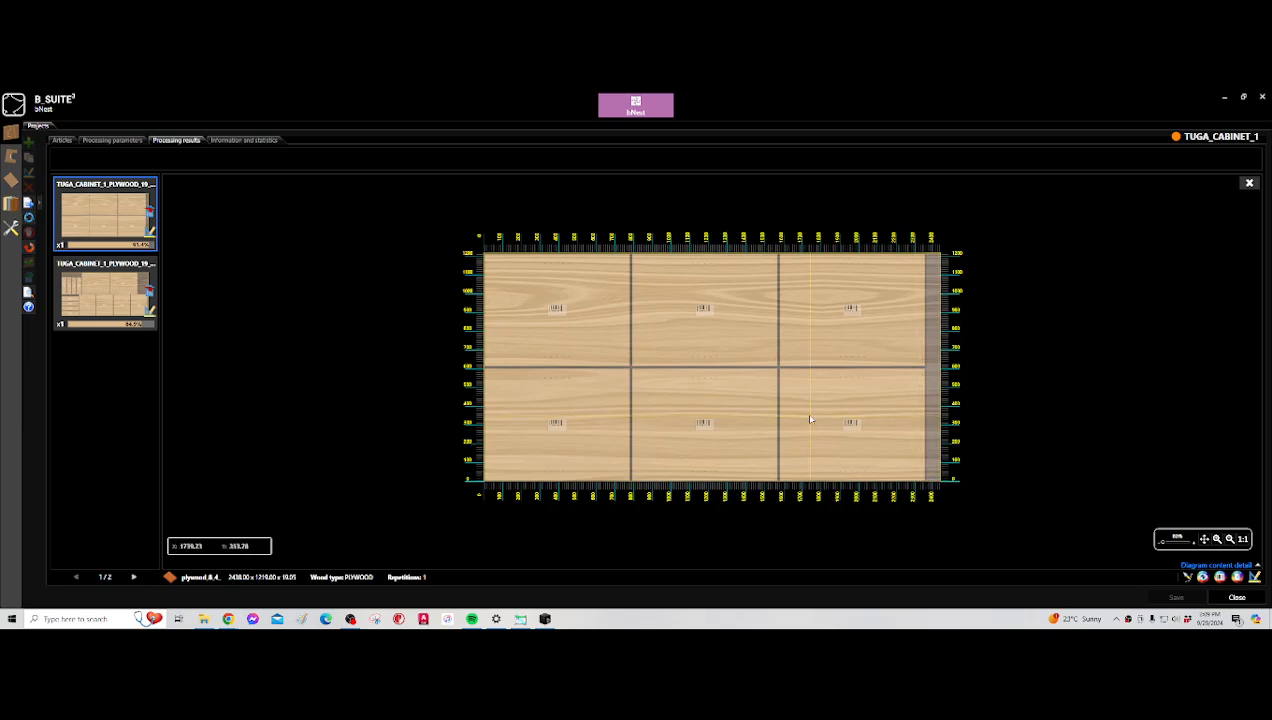
{"action": "scroll", "coordinate": [831, 425], "scroll_direction": "up", "scroll_amount": 1}
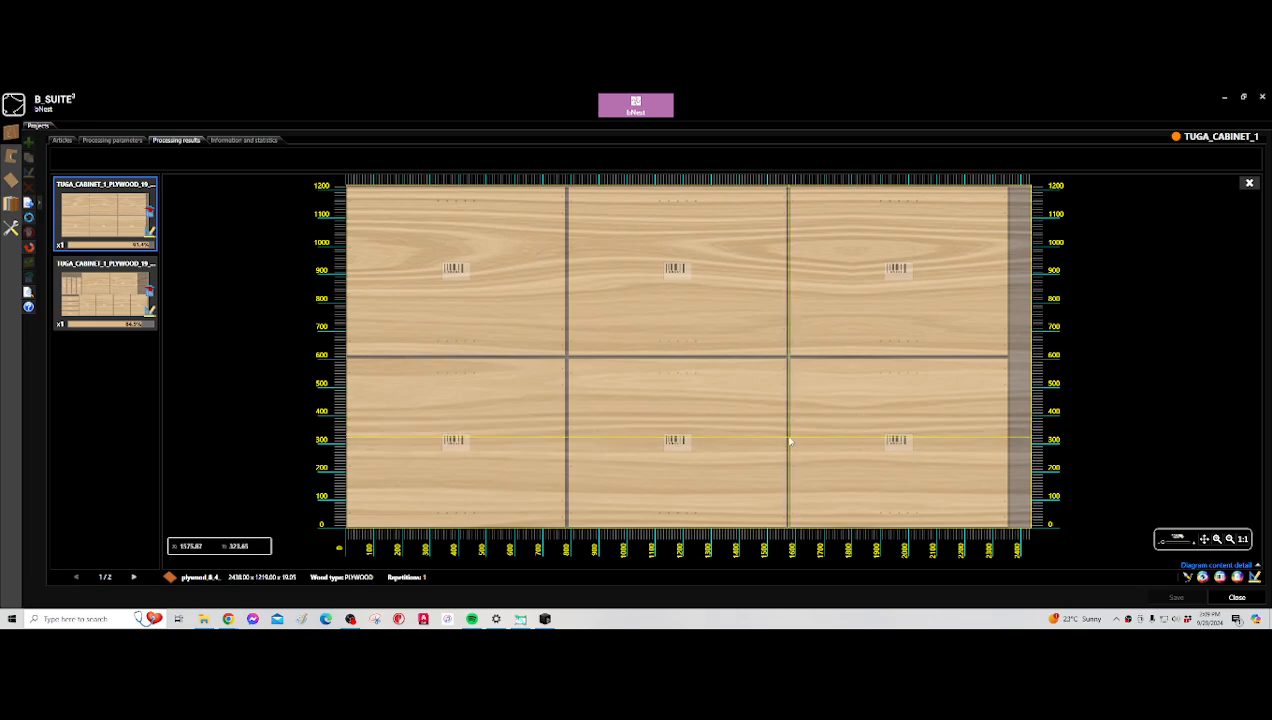
- Open the first nested sheet's diagram for editing in bSolid and inspect its pieces
{"action": "left_click", "coordinate": [1255, 578]}
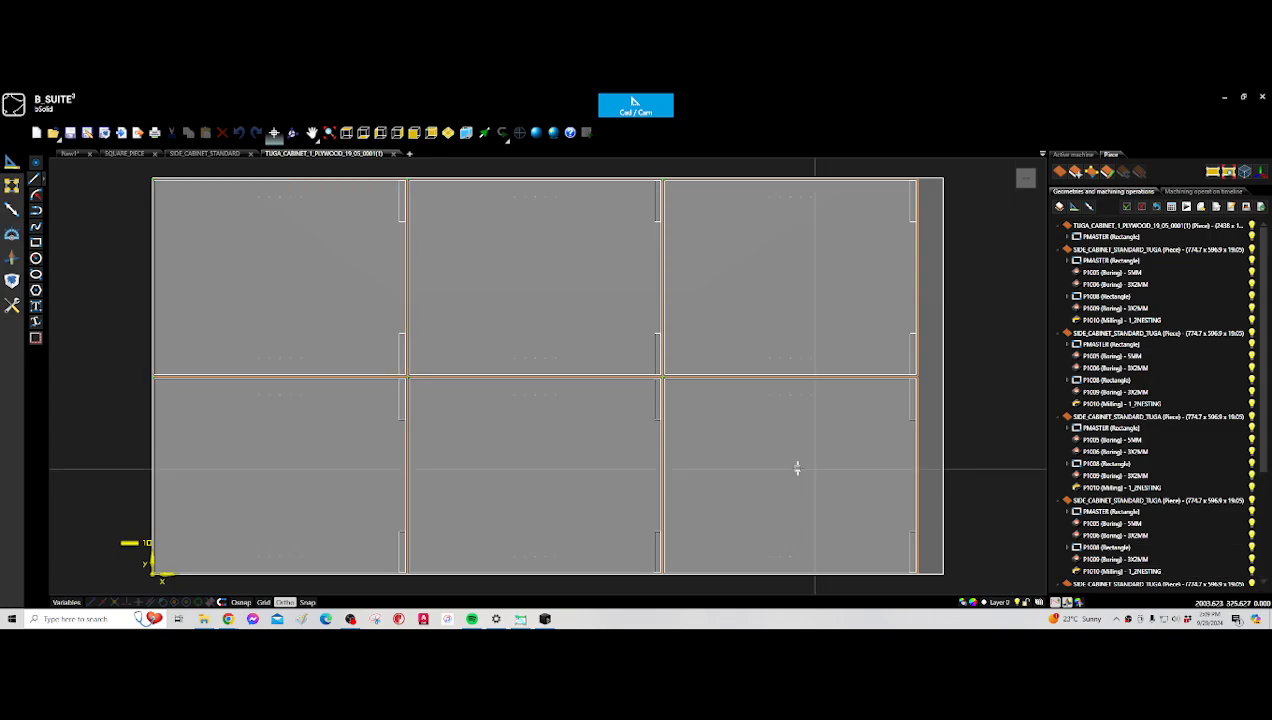
{"action": "scroll", "coordinate": [786, 465], "scroll_direction": "down", "scroll_amount": 2}
{"action": "scroll", "coordinate": [783, 527], "scroll_direction": "up", "scroll_amount": 3}
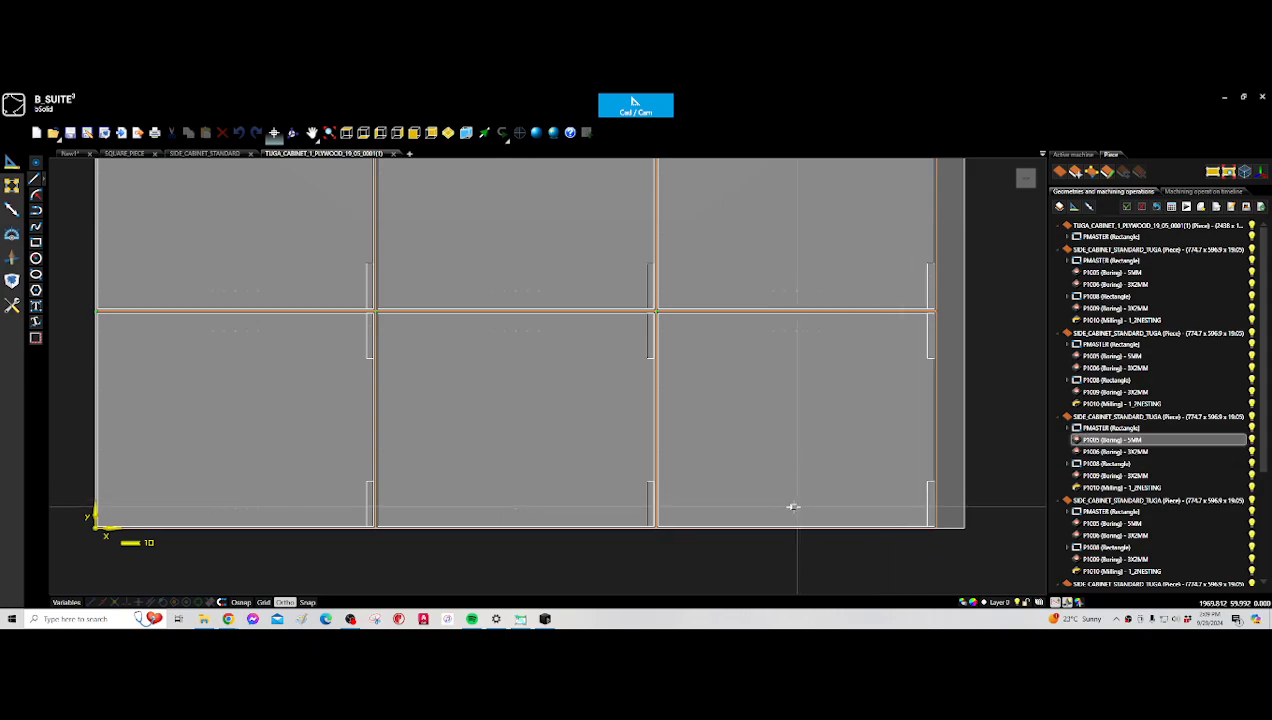
- Run the machining simulation of the first nested sheet and close the simulation
{"action": "scroll", "coordinate": [1011, 399], "scroll_direction": "down", "scroll_amount": 3}
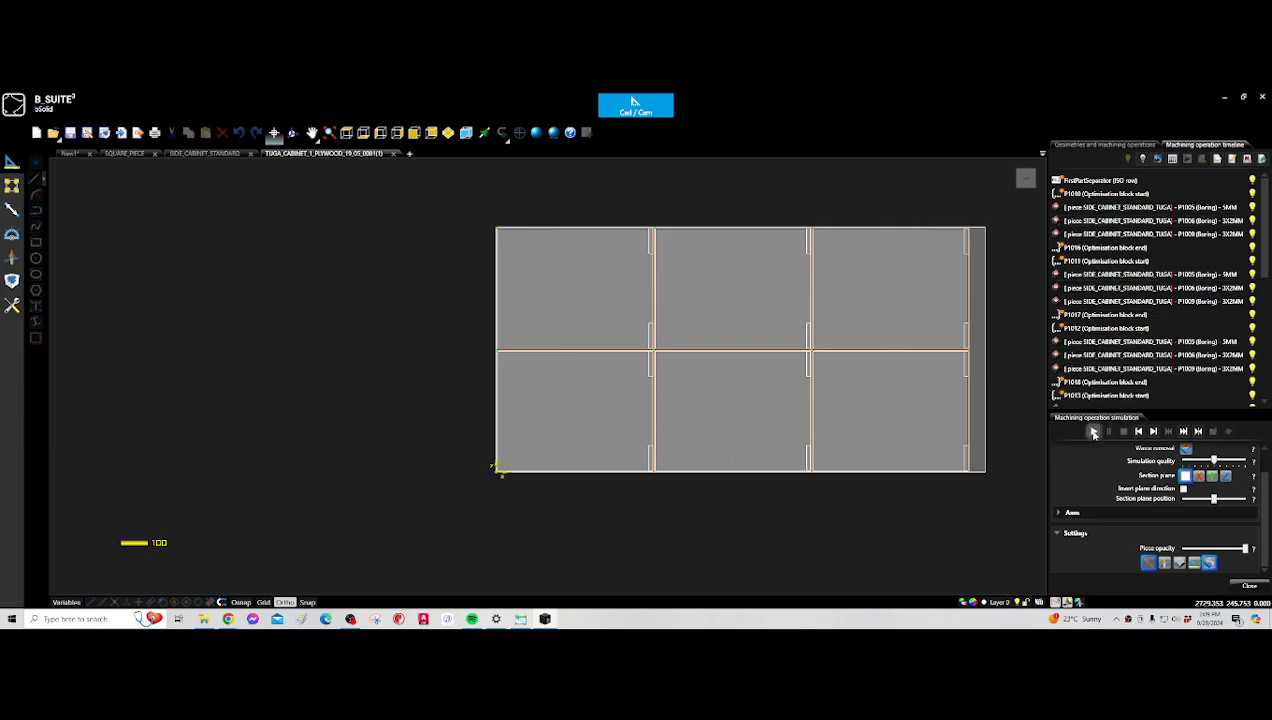
{"action": "left_click", "coordinate": [1094, 432]}
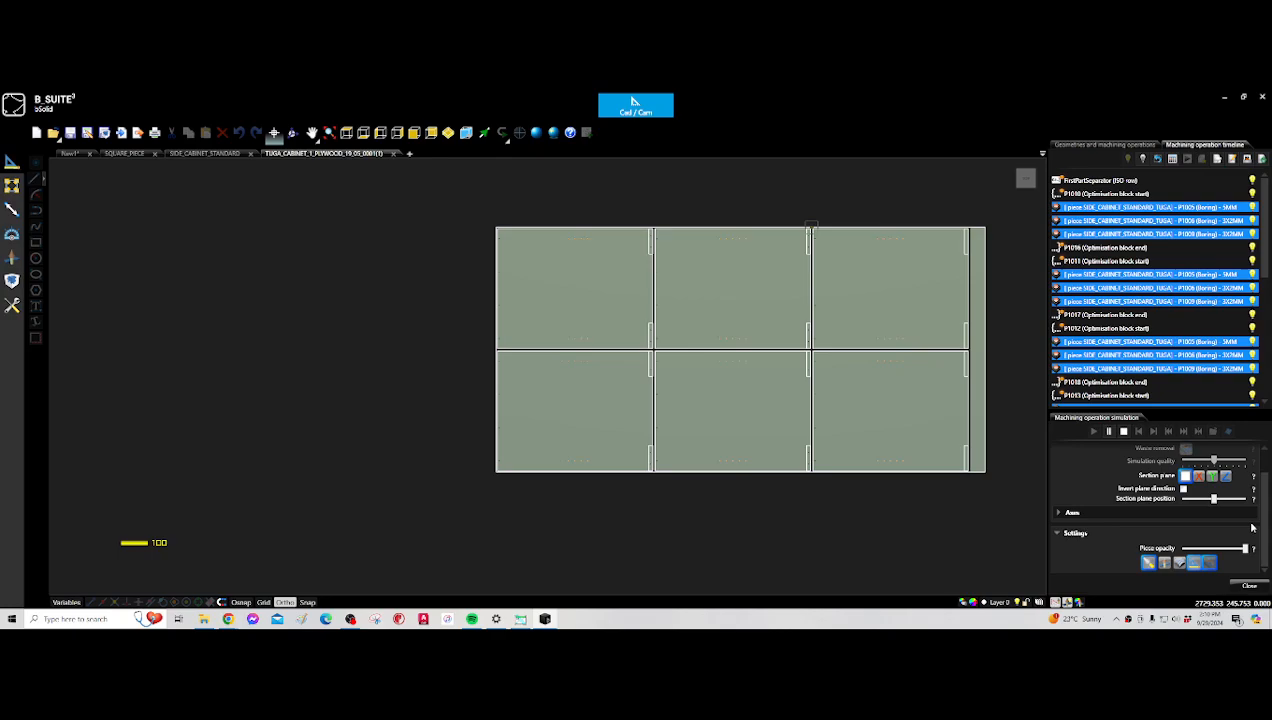
{"action": "left_click", "coordinate": [1250, 587]}
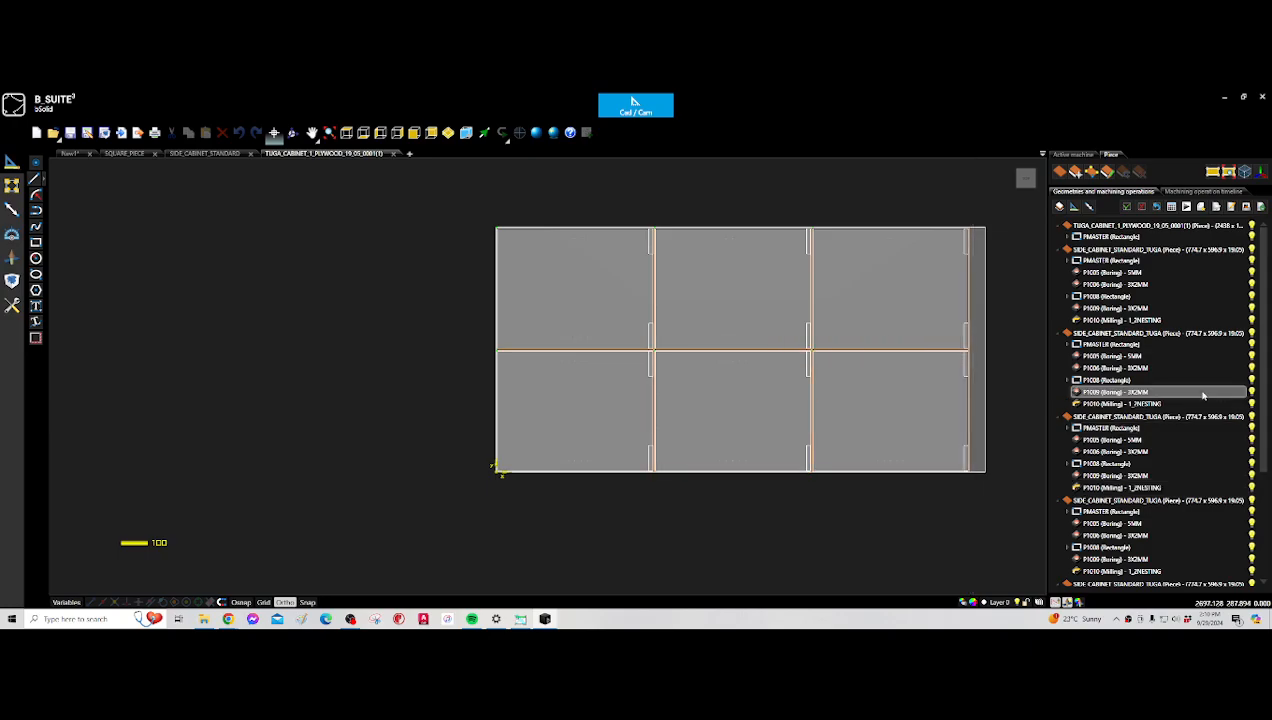
- Switch the third listed SIDE_CABINET_STANDARD_TUGA piece off and back on to locate it on the sheet, then select it
{"action": "left_click", "coordinate": [1252, 418]}
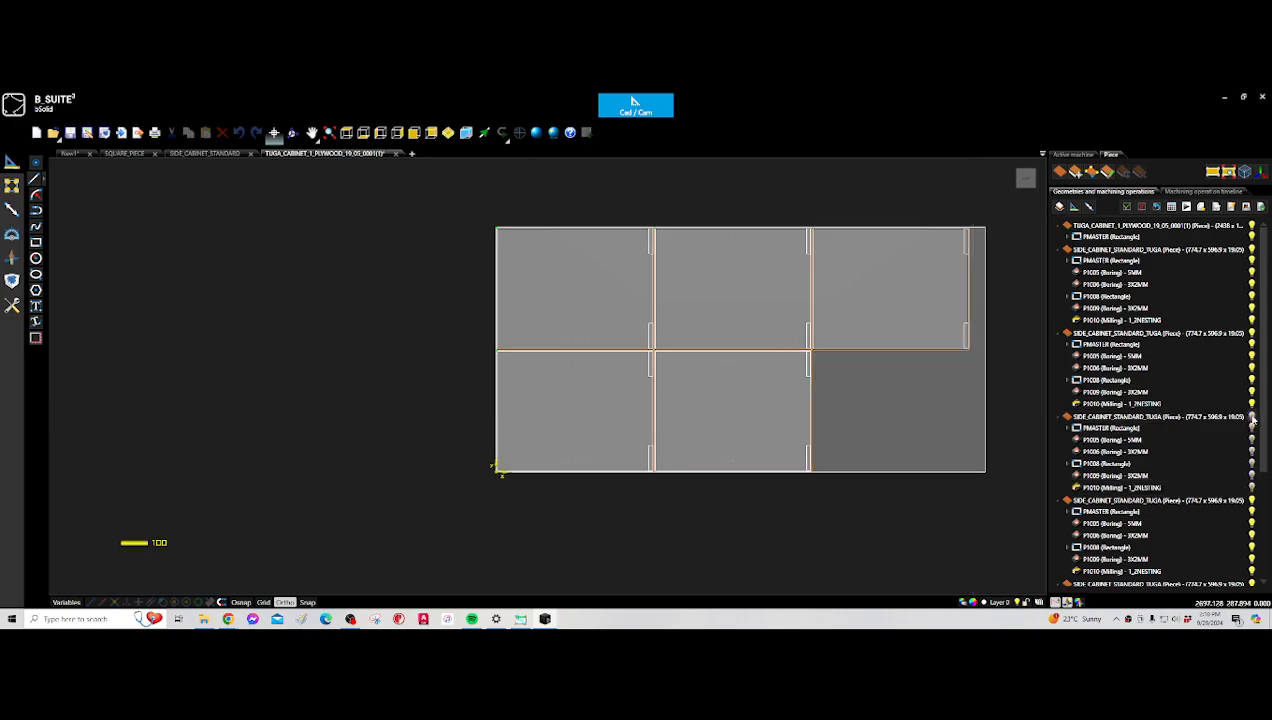
{"action": "left_click", "coordinate": [1252, 418]}
{"action": "left_click", "coordinate": [1252, 418]}
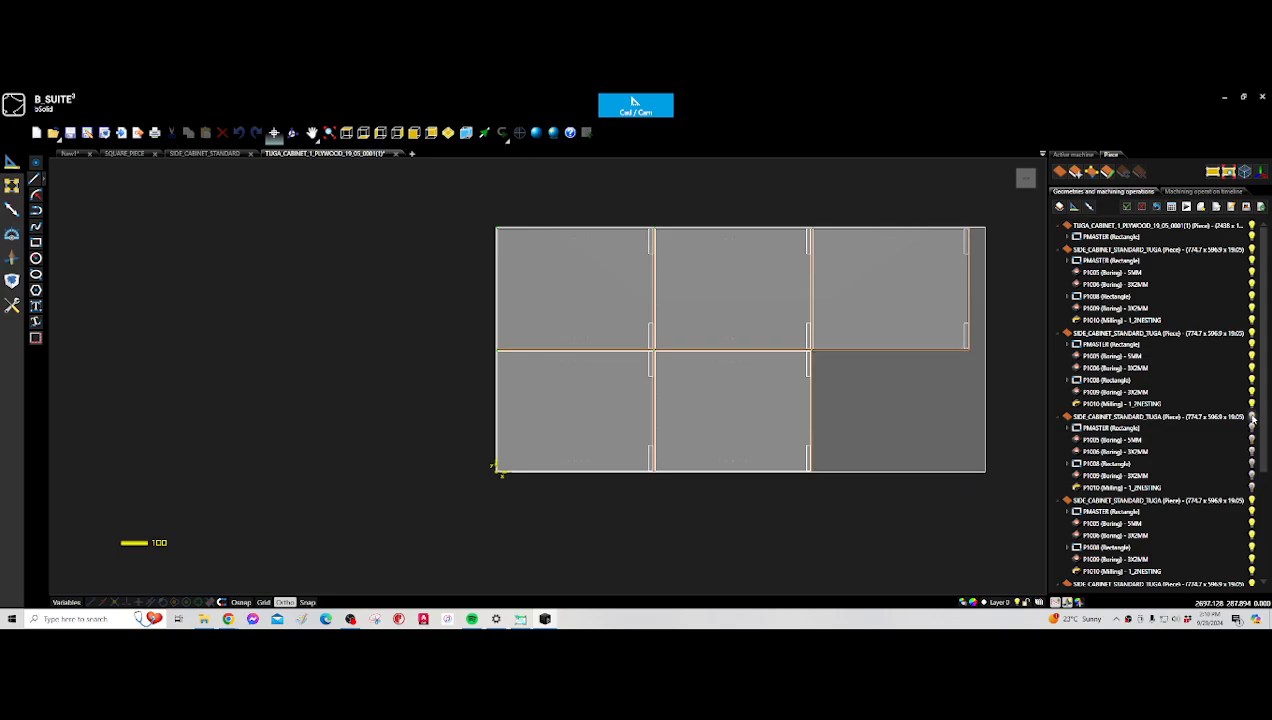
{"action": "left_click", "coordinate": [1252, 418]}
{"action": "left_click", "coordinate": [1212, 416]}
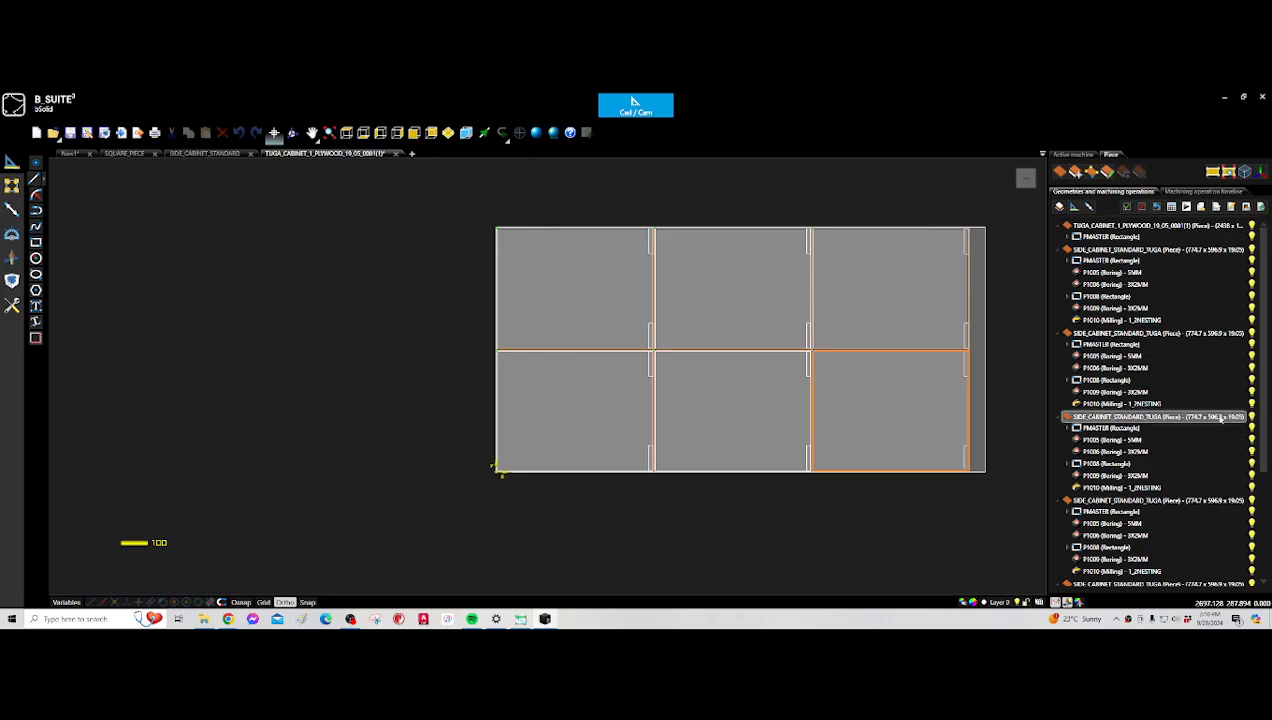
- Shift the selected SIDE_CABINET_STANDARD_TUGA piece on the sheet by setting its movement in X to 1579.18+50 mm
{"action": "double_click", "coordinate": [1172, 416]}
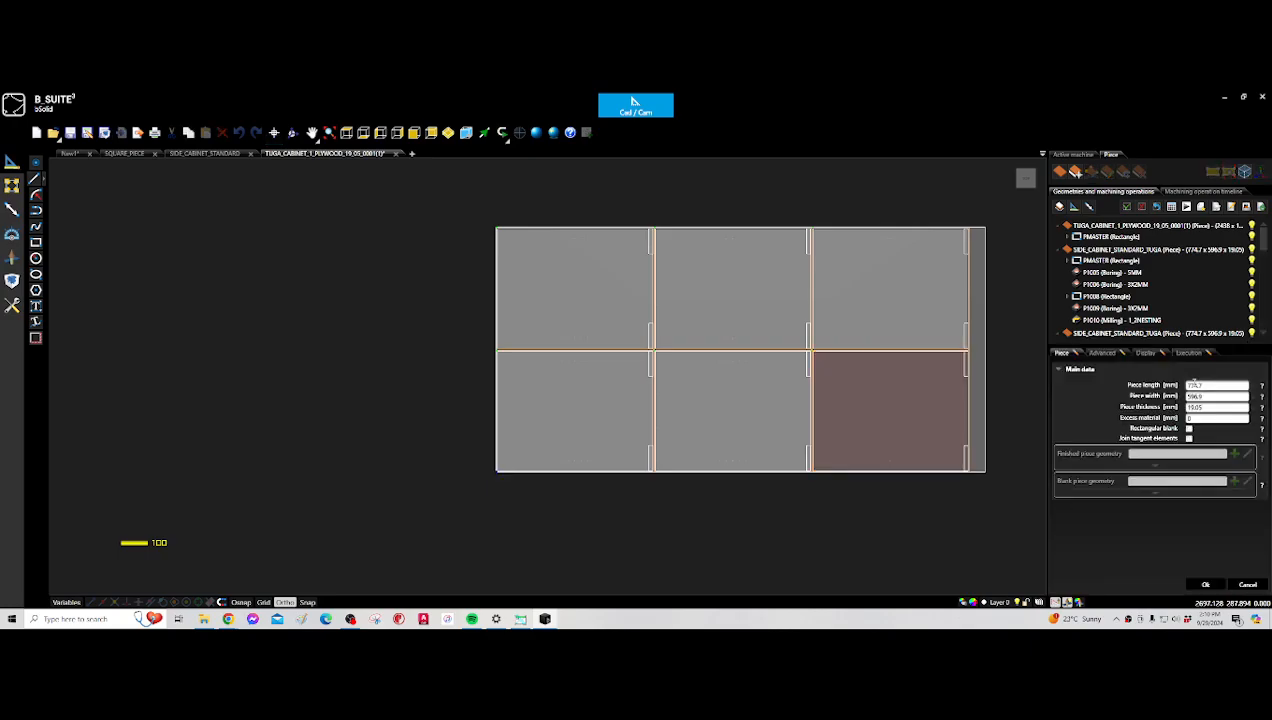
{"action": "left_click", "coordinate": [1148, 353]}
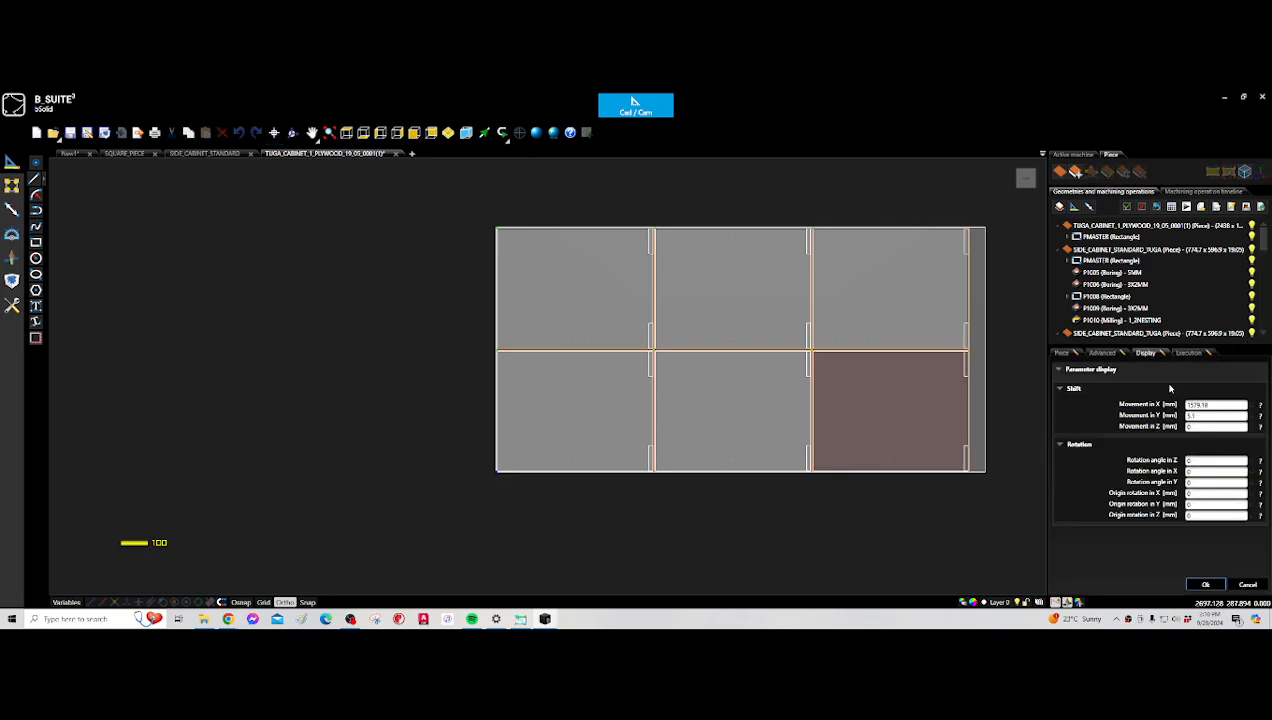
{"action": "double_click", "coordinate": [1217, 405]}
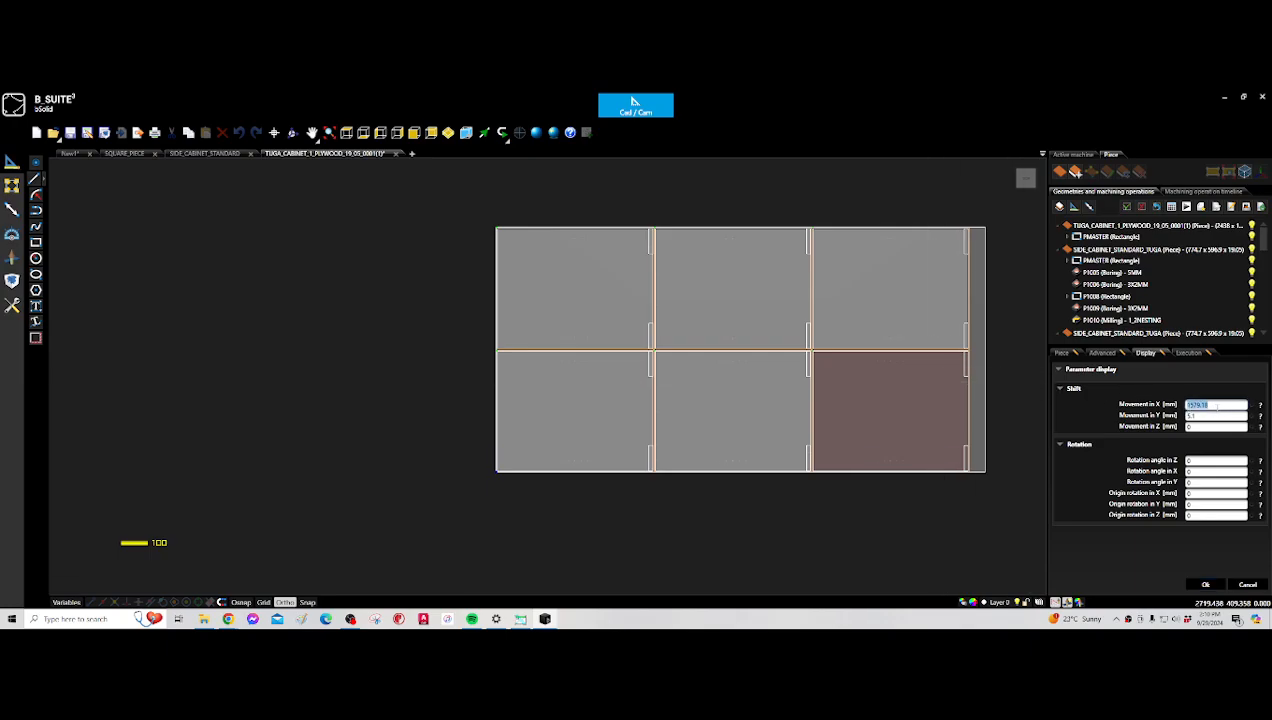
{"action": "left_click", "coordinate": [1216, 405]}
{"action": "double_click", "coordinate": [1214, 416]}
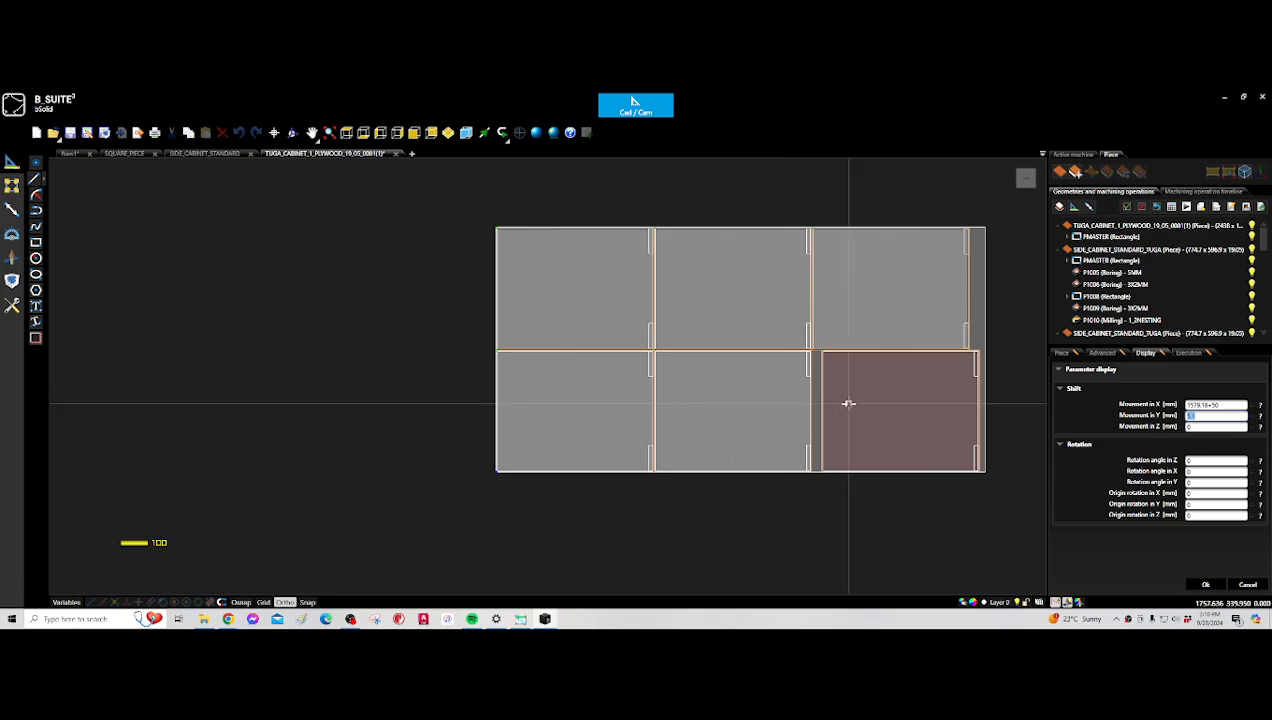
- Examine the shifted piece's new position against the neighbouring pieces and the sheet's edge
{"action": "scroll", "coordinate": [957, 349], "scroll_direction": "up", "scroll_amount": 5}
{"action": "scroll", "coordinate": [959, 348], "scroll_direction": "down", "scroll_amount": 5}
{"action": "scroll", "coordinate": [970, 352], "scroll_direction": "up", "scroll_amount": 11}
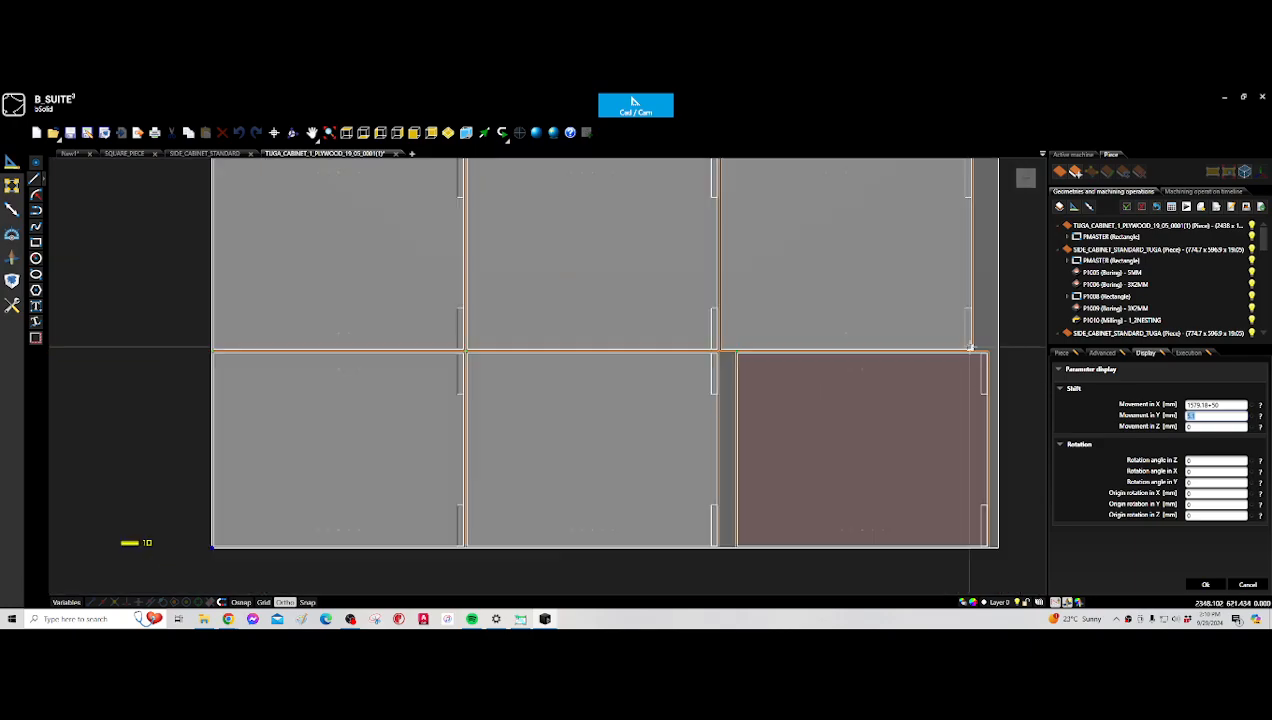
{"action": "scroll", "coordinate": [960, 360], "scroll_direction": "down", "scroll_amount": 8}
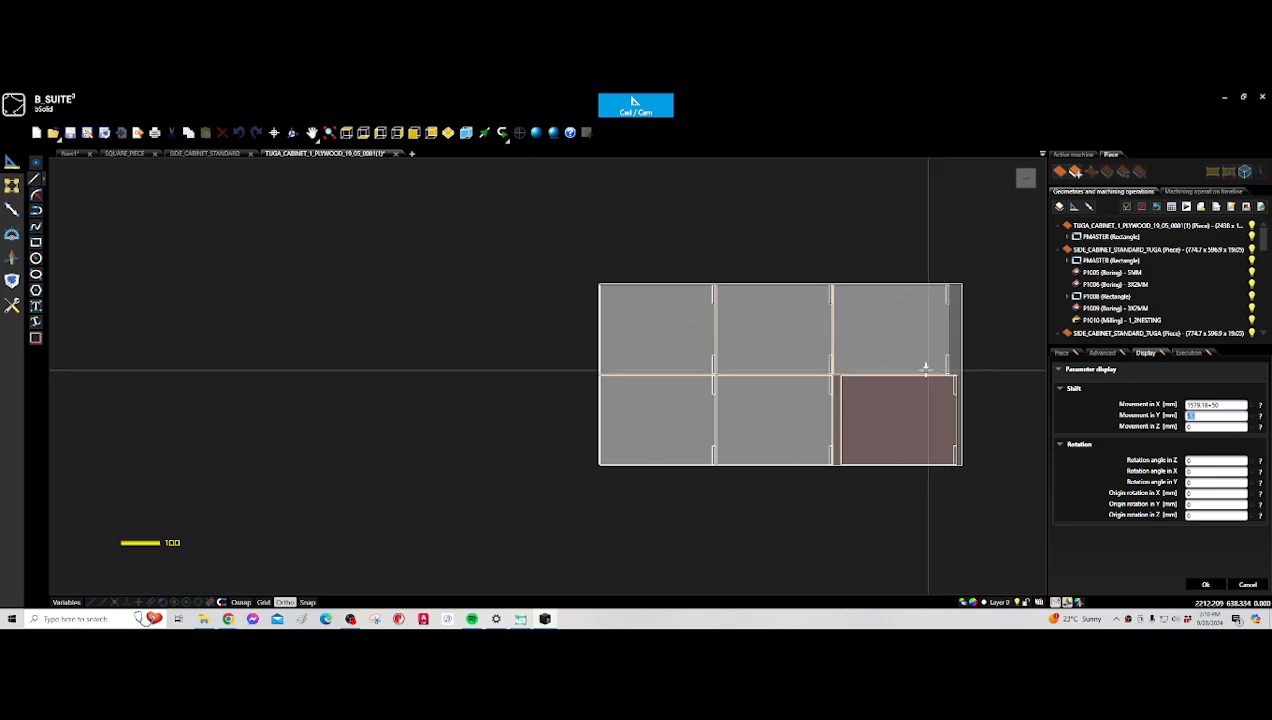
{"action": "scroll", "coordinate": [851, 376], "scroll_direction": "up", "scroll_amount": 2}
{"action": "scroll", "coordinate": [851, 376], "scroll_direction": "up", "scroll_amount": 2}
{"action": "scroll", "coordinate": [997, 362], "scroll_direction": "down", "scroll_amount": 5}
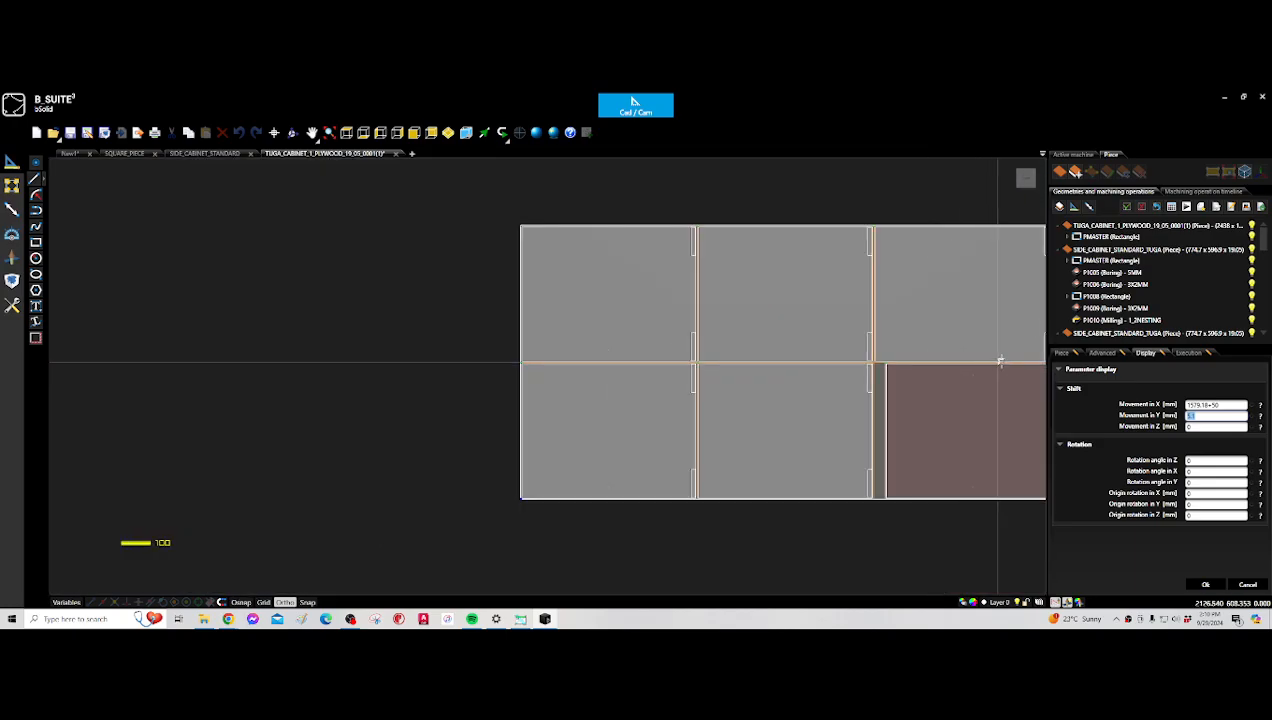
{"action": "scroll", "coordinate": [995, 362], "scroll_direction": "up", "scroll_amount": 6}
{"action": "scroll", "coordinate": [968, 356], "scroll_direction": "down", "scroll_amount": 4}
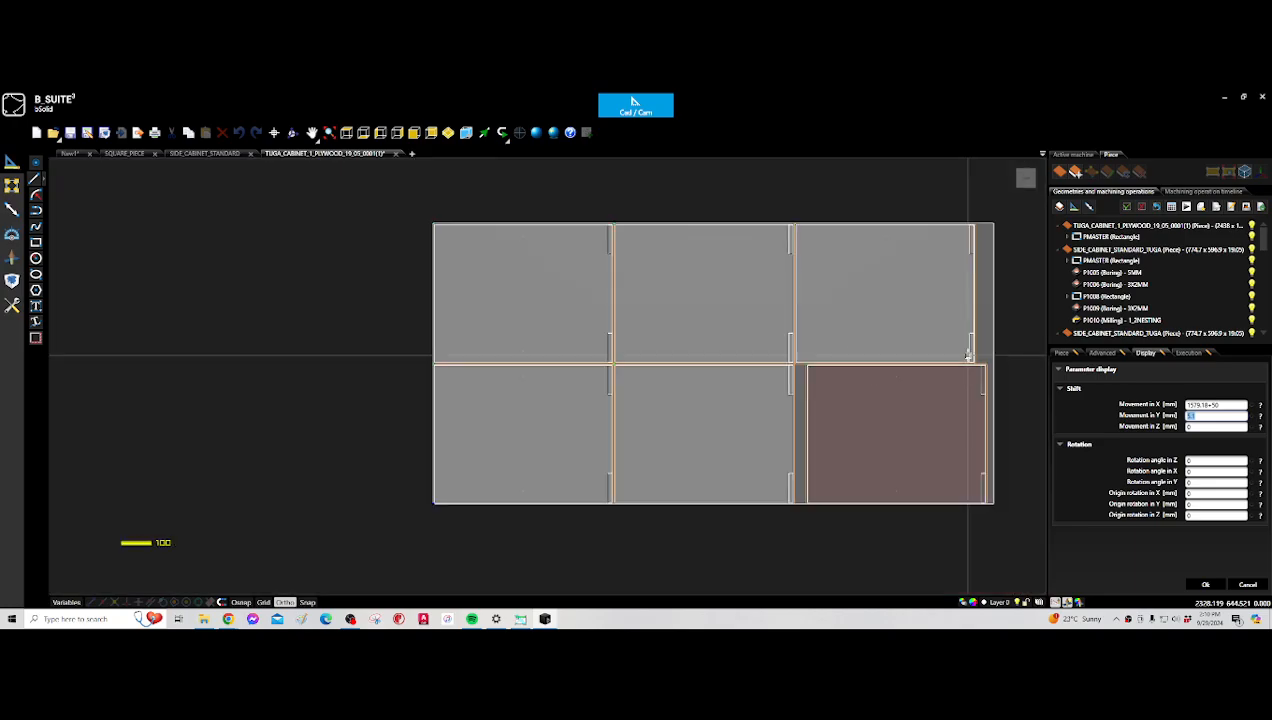
{"action": "scroll", "coordinate": [858, 403], "scroll_direction": "down", "scroll_amount": 3}
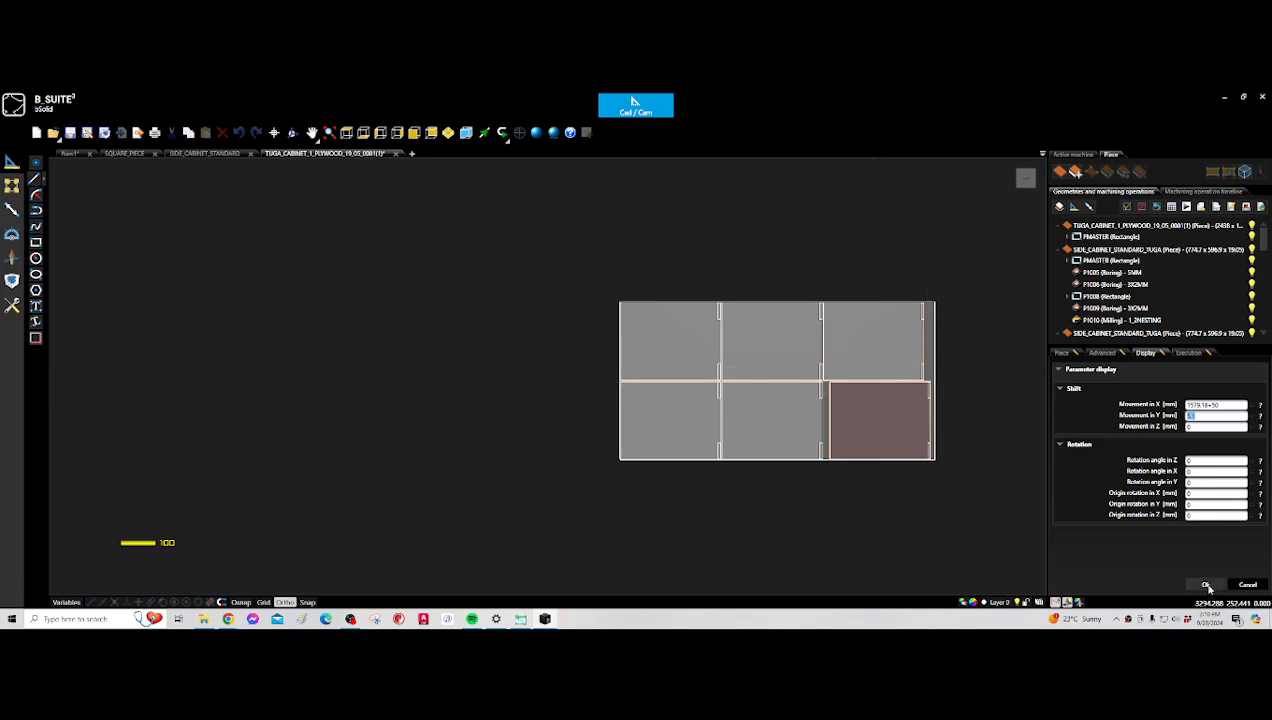
{"action": "scroll", "coordinate": [892, 400], "scroll_direction": "up", "scroll_amount": 2}
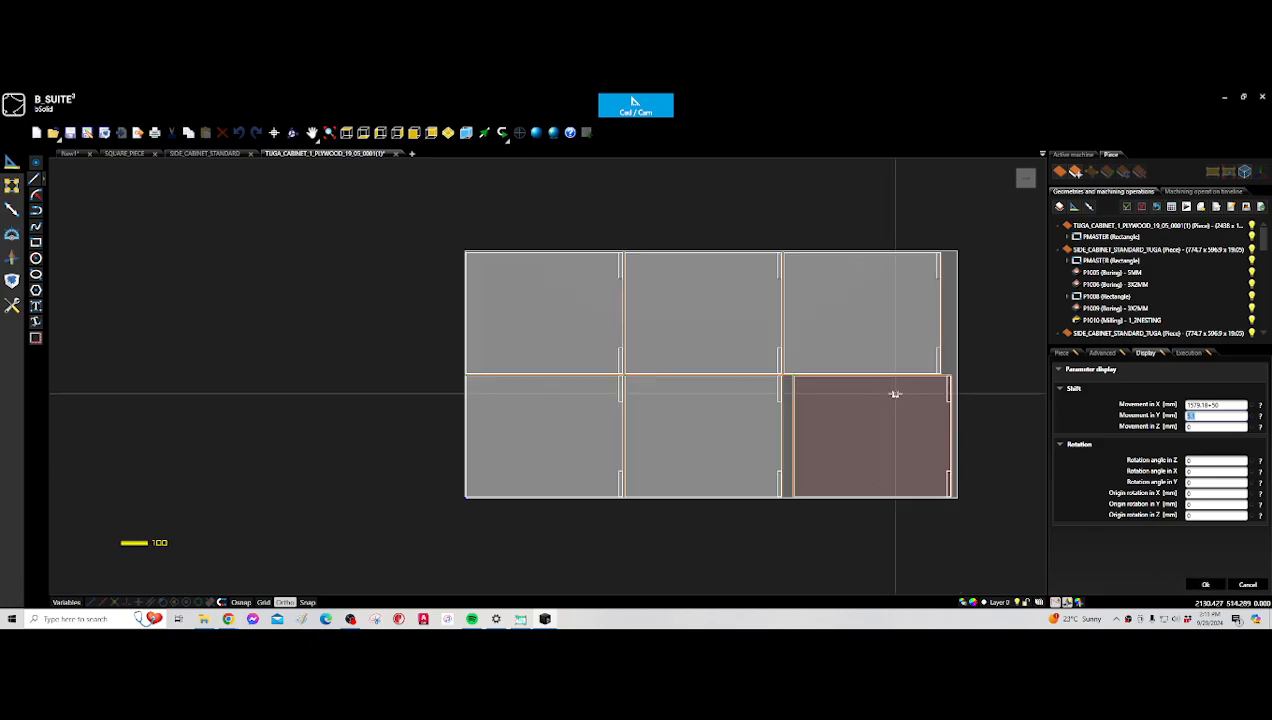
{"action": "scroll", "coordinate": [894, 398], "scroll_direction": "down", "scroll_amount": 3}
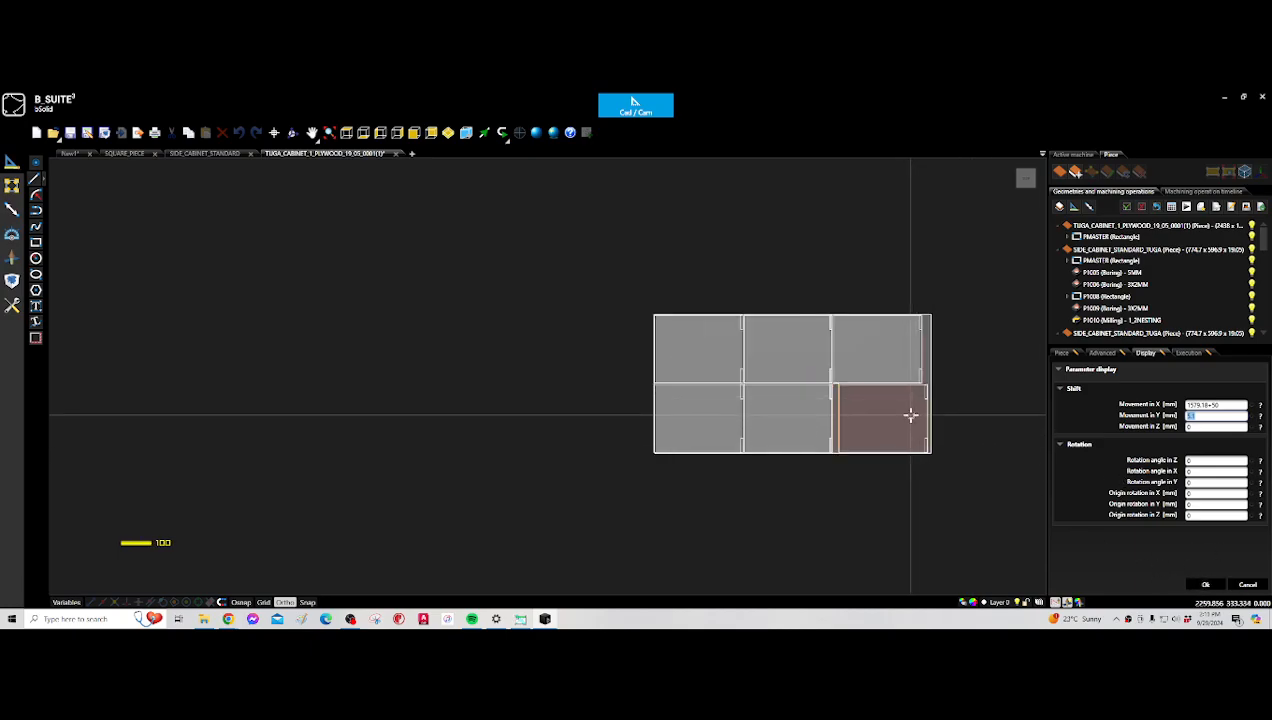
- Apply the piece's shift and save the edited sheet diagram
{"action": "left_click", "coordinate": [1206, 586]}
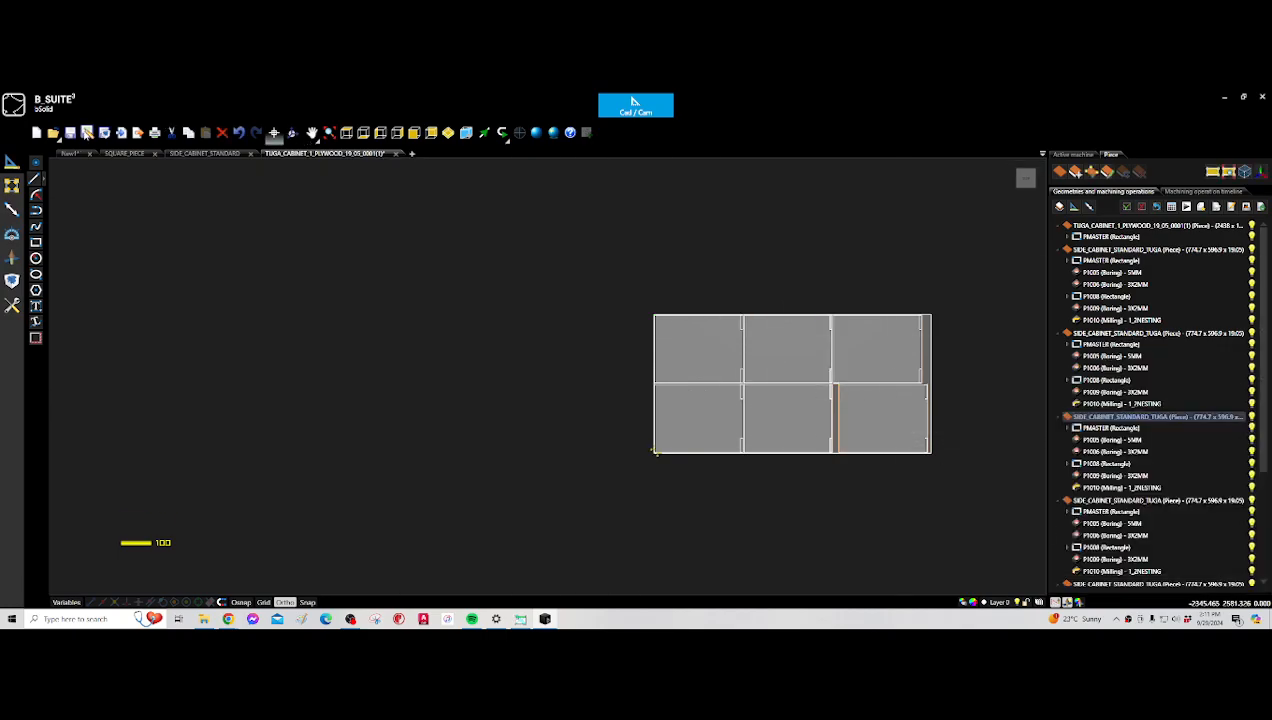
{"action": "left_click", "coordinate": [70, 133]}
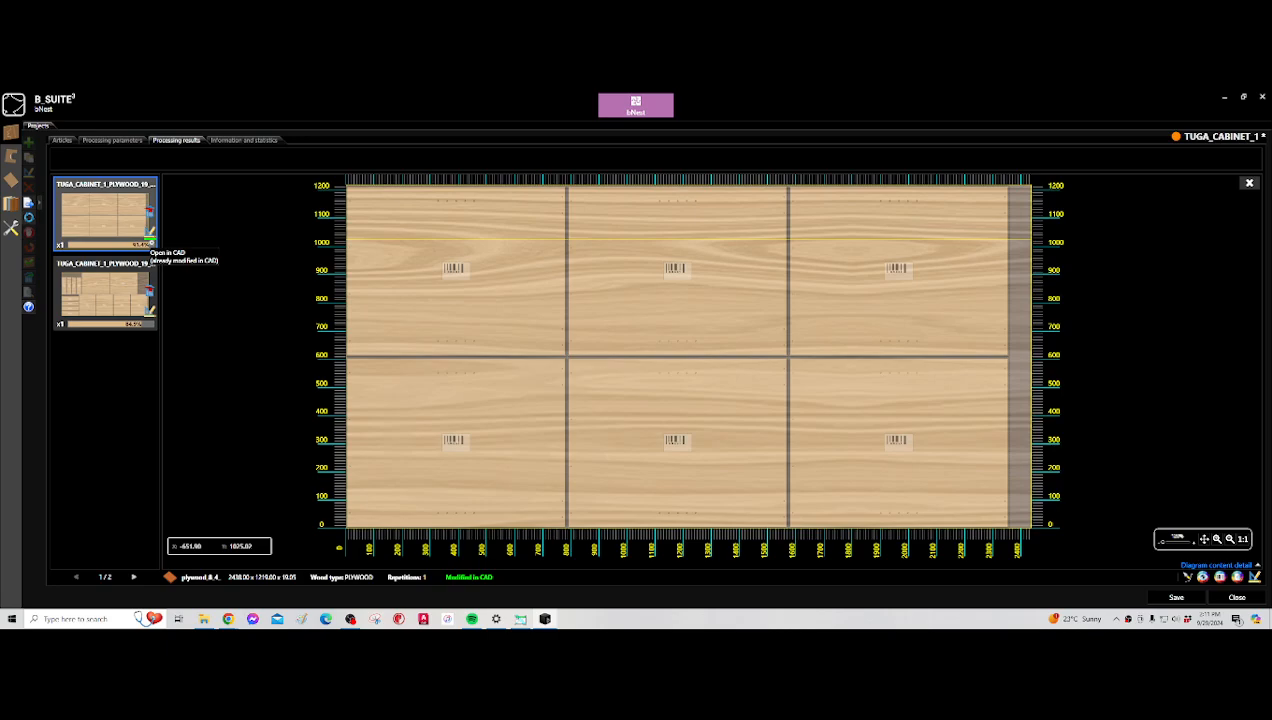
- In bNest, check the first diagram's CAD-modified status, then save project TUGA_CABINET_1 and send it
{"action": "left_click", "coordinate": [150, 241]}
{"action": "left_click", "coordinate": [150, 242]}
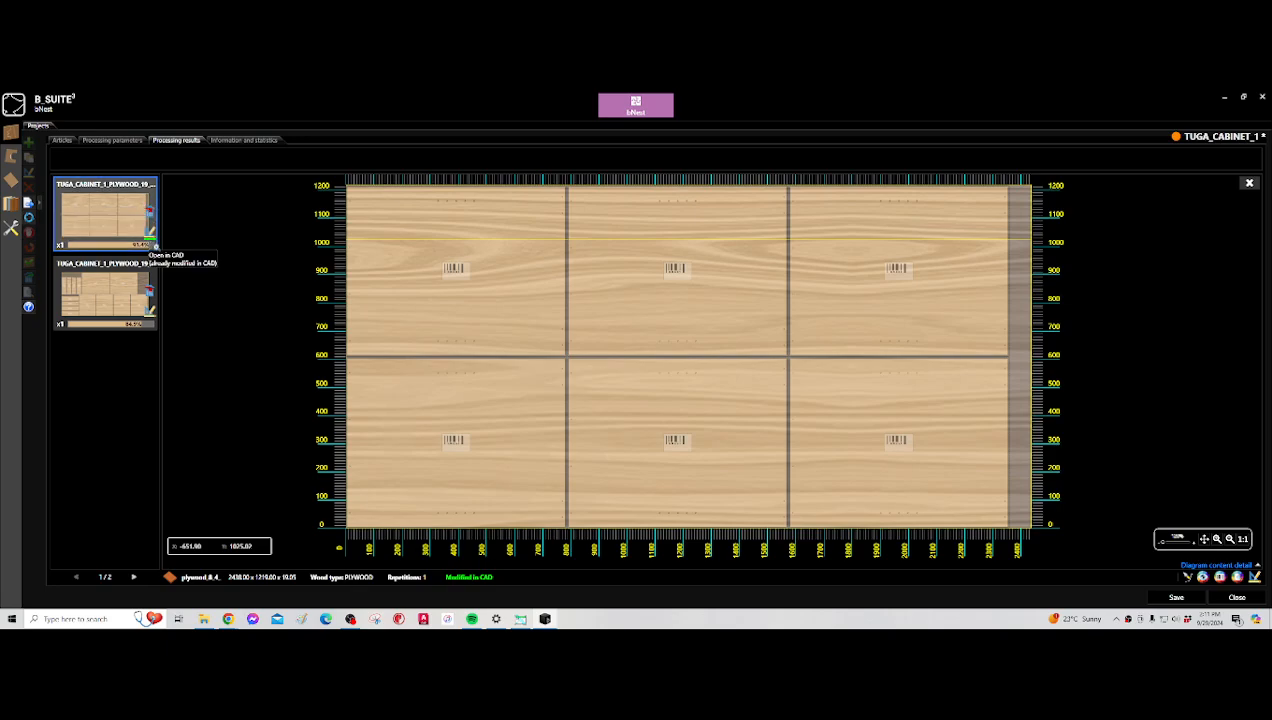
{"action": "left_click", "coordinate": [150, 242]}
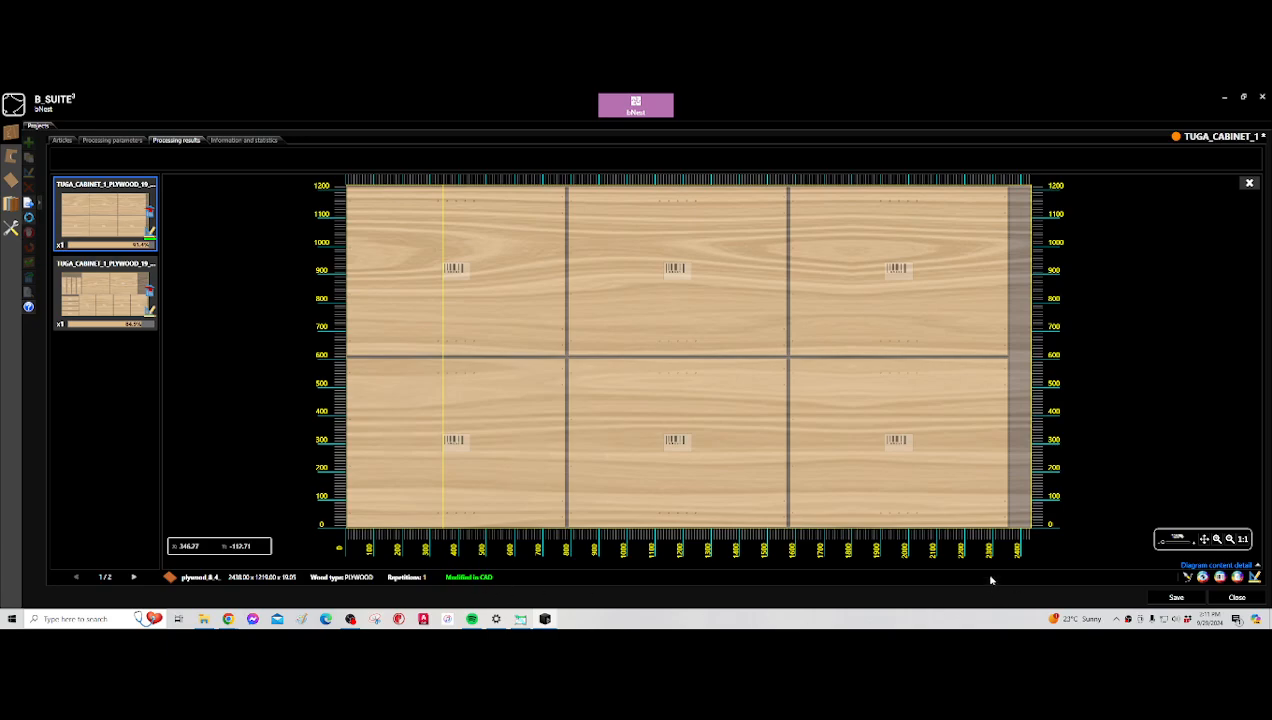
{"action": "left_click", "coordinate": [1177, 598]}
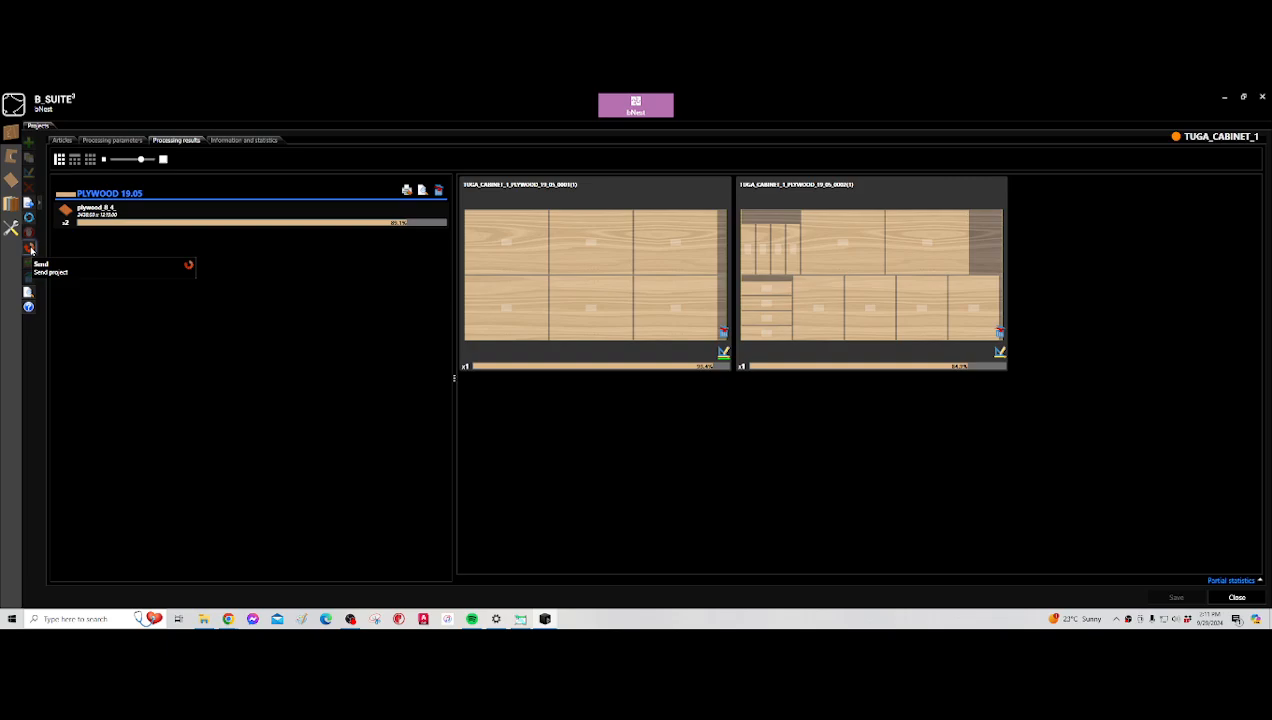
{"action": "left_click", "coordinate": [30, 249]}
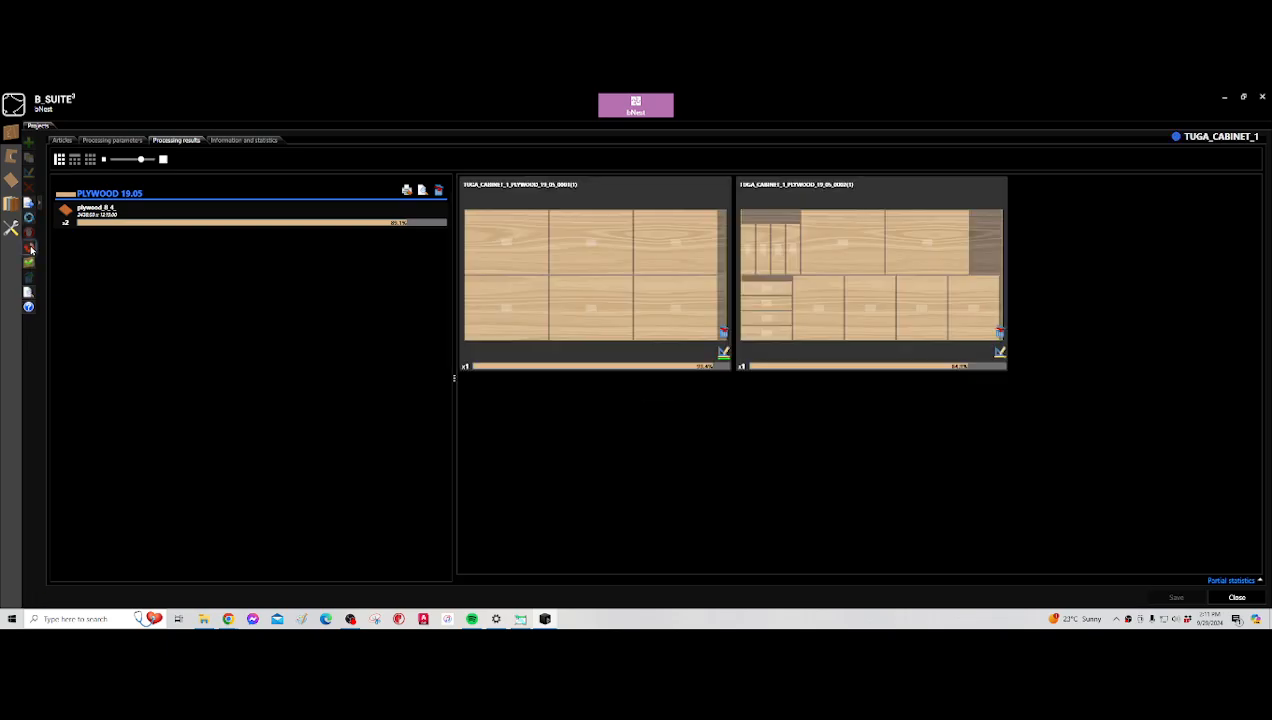
- Switch to the worklist environment, search the worklists for "tug" and open TUGA_CABINET_1_PLYWOOD_19_05
{"action": "left_click", "coordinate": [636, 105]}
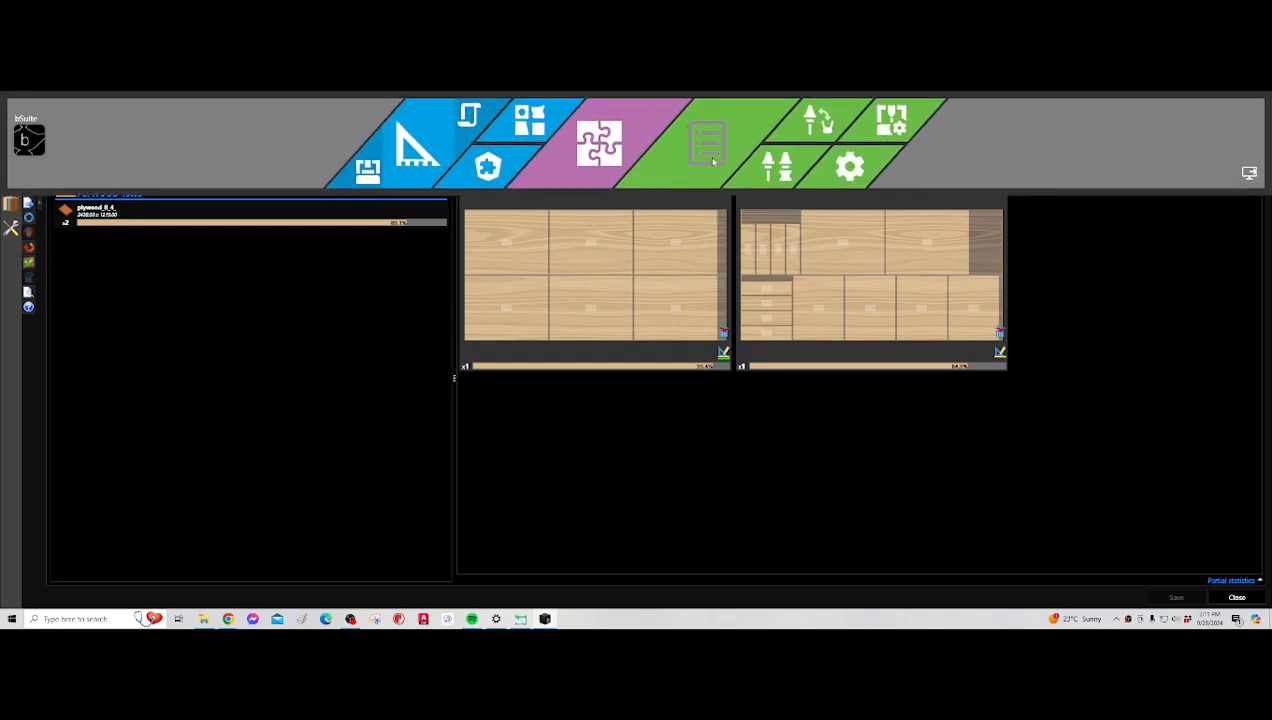
{"action": "left_click", "coordinate": [713, 158]}
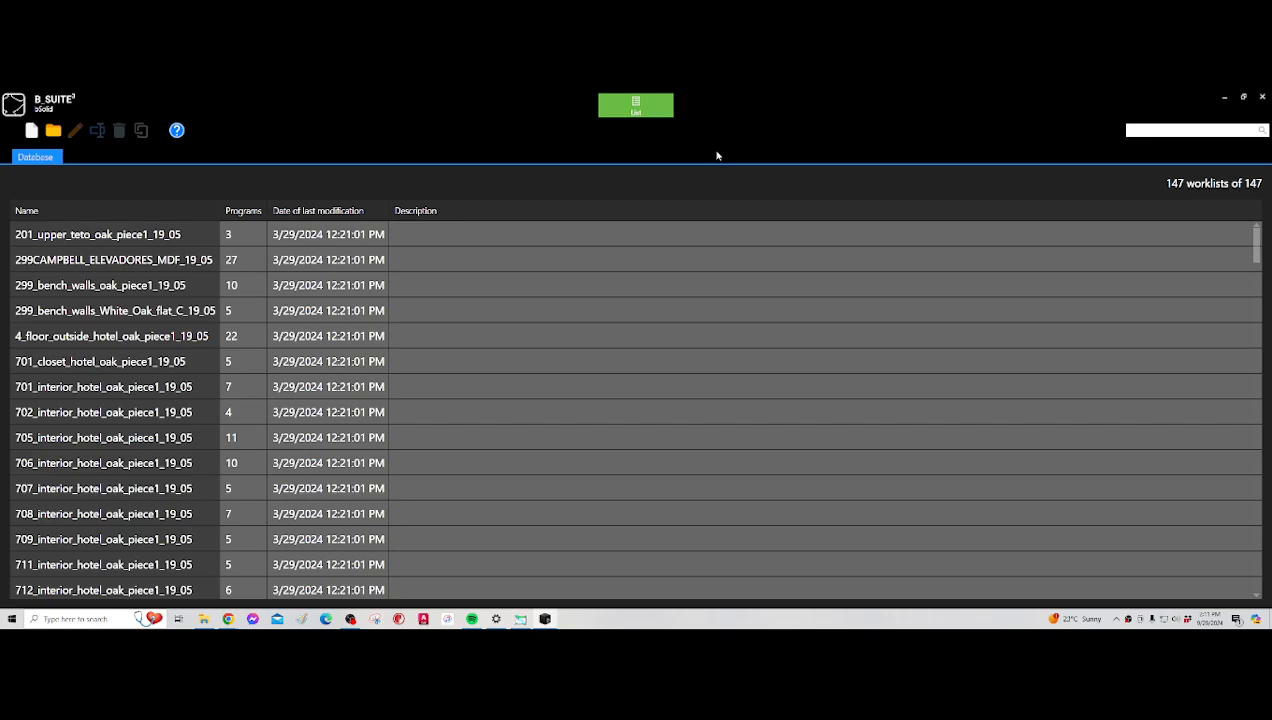
{"action": "left_click", "coordinate": [1139, 129]}
{"action": "type", "text": "tug"}
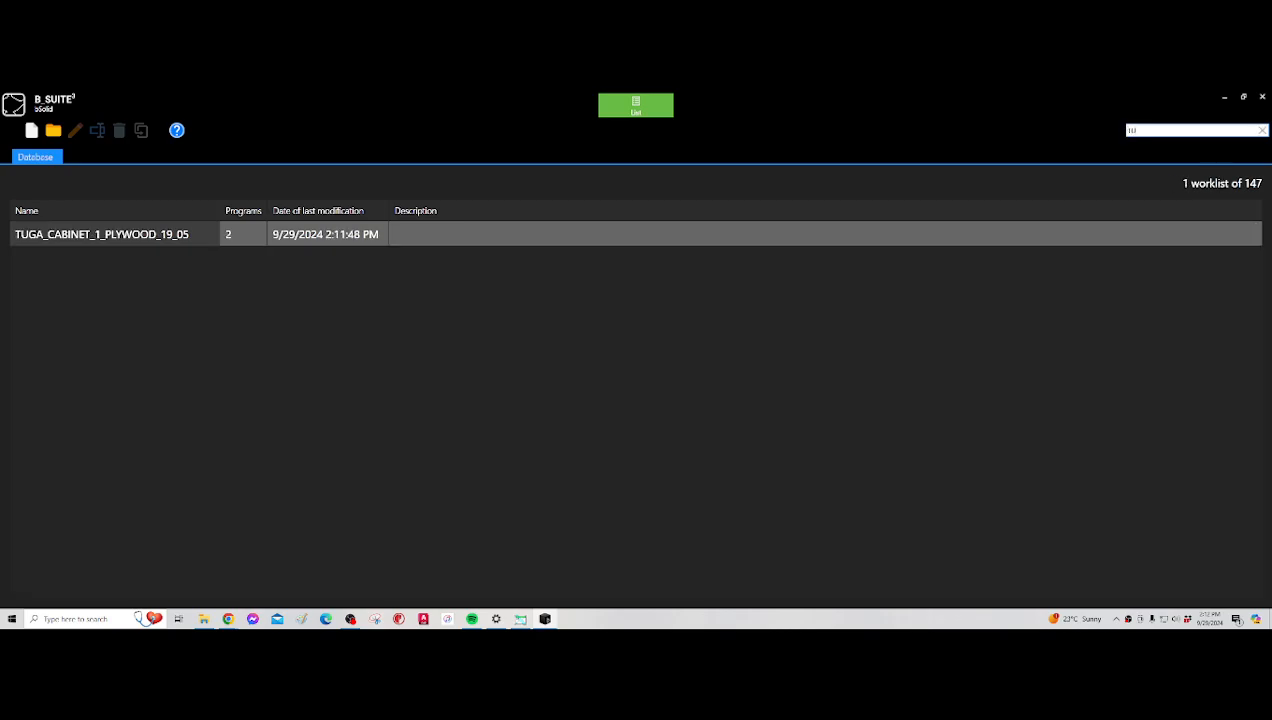
{"action": "double_click", "coordinate": [122, 238]}
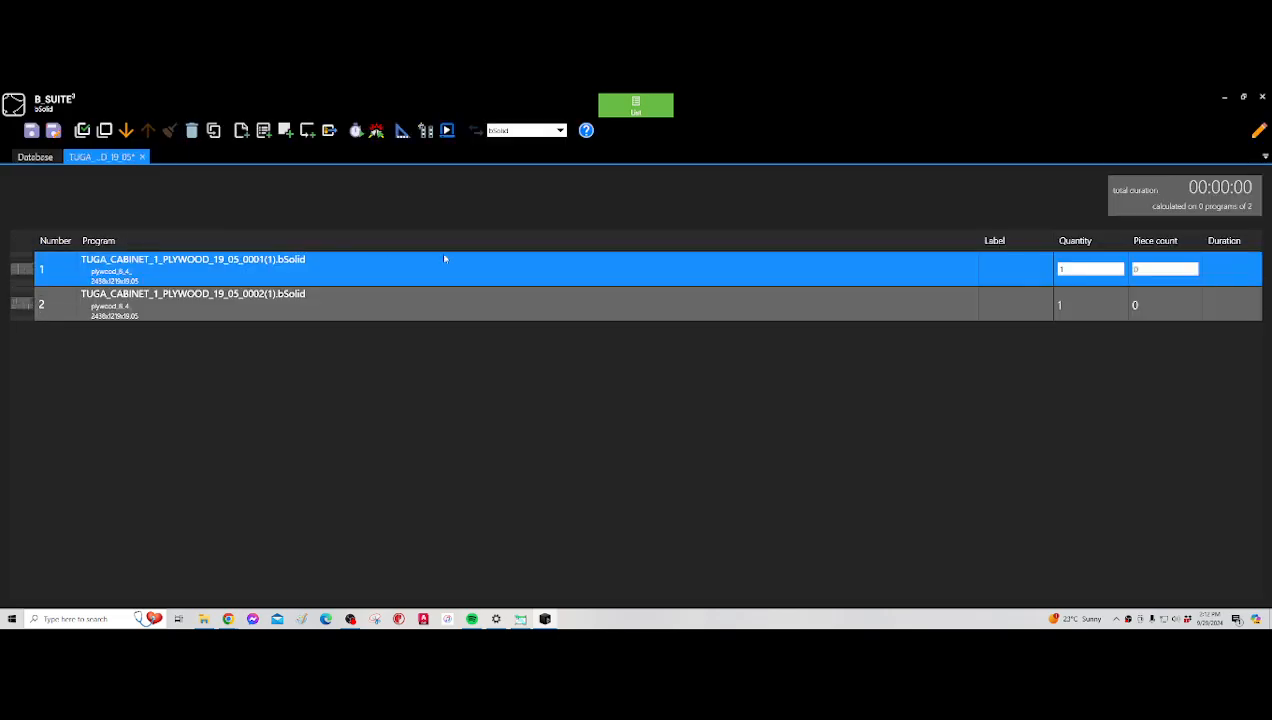
- Show the details and preview of the worklist's first program, look at the second, and return to the first
{"action": "double_click", "coordinate": [960, 277]}
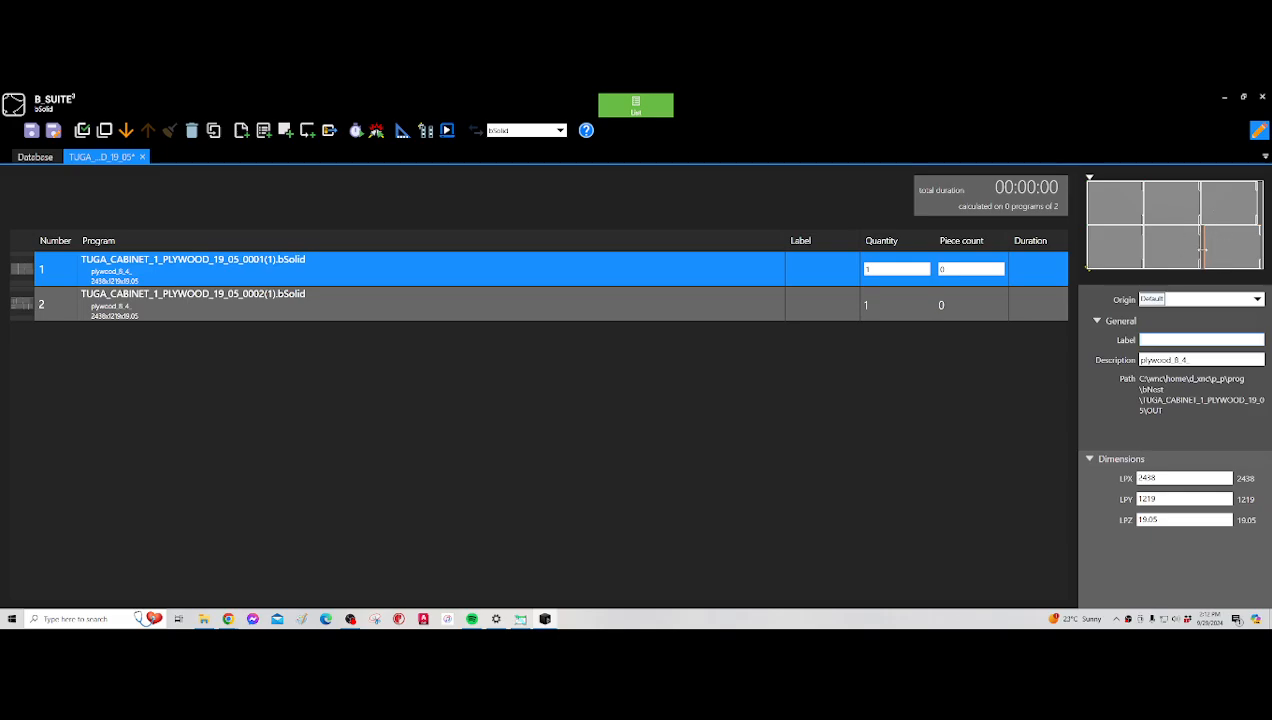
{"action": "left_click", "coordinate": [907, 305]}
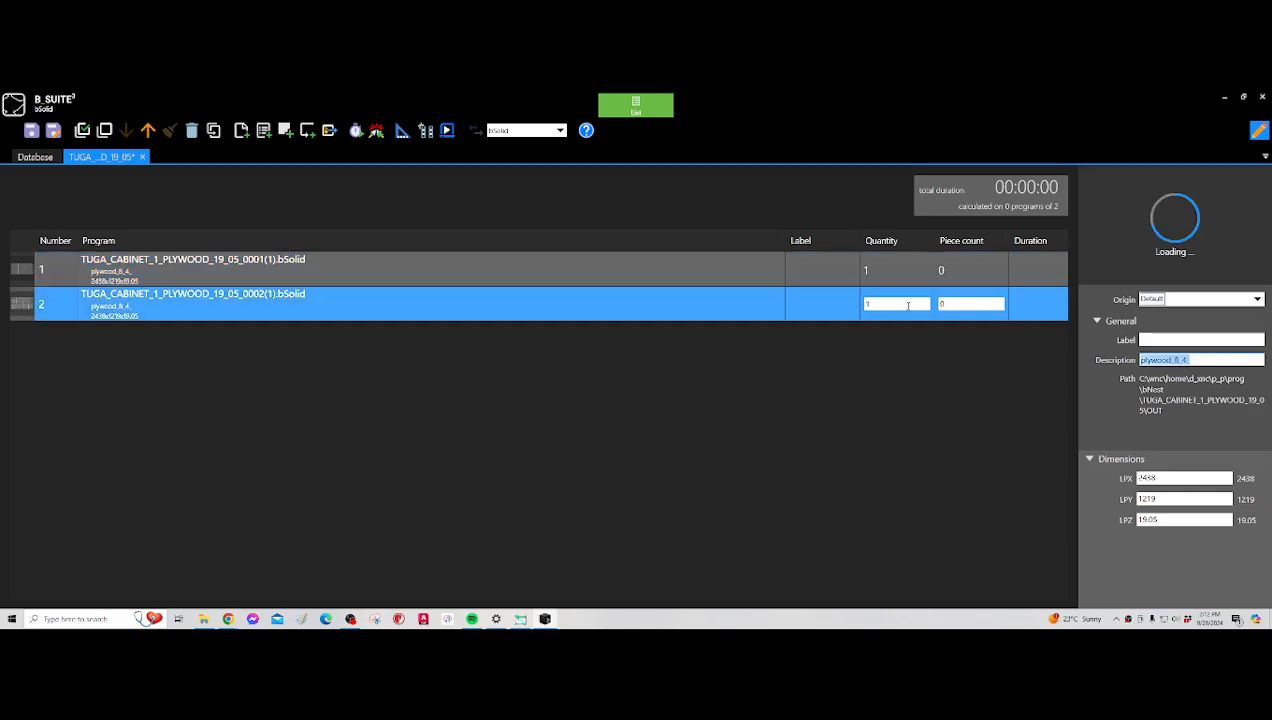
{"action": "left_click", "coordinate": [955, 270]}
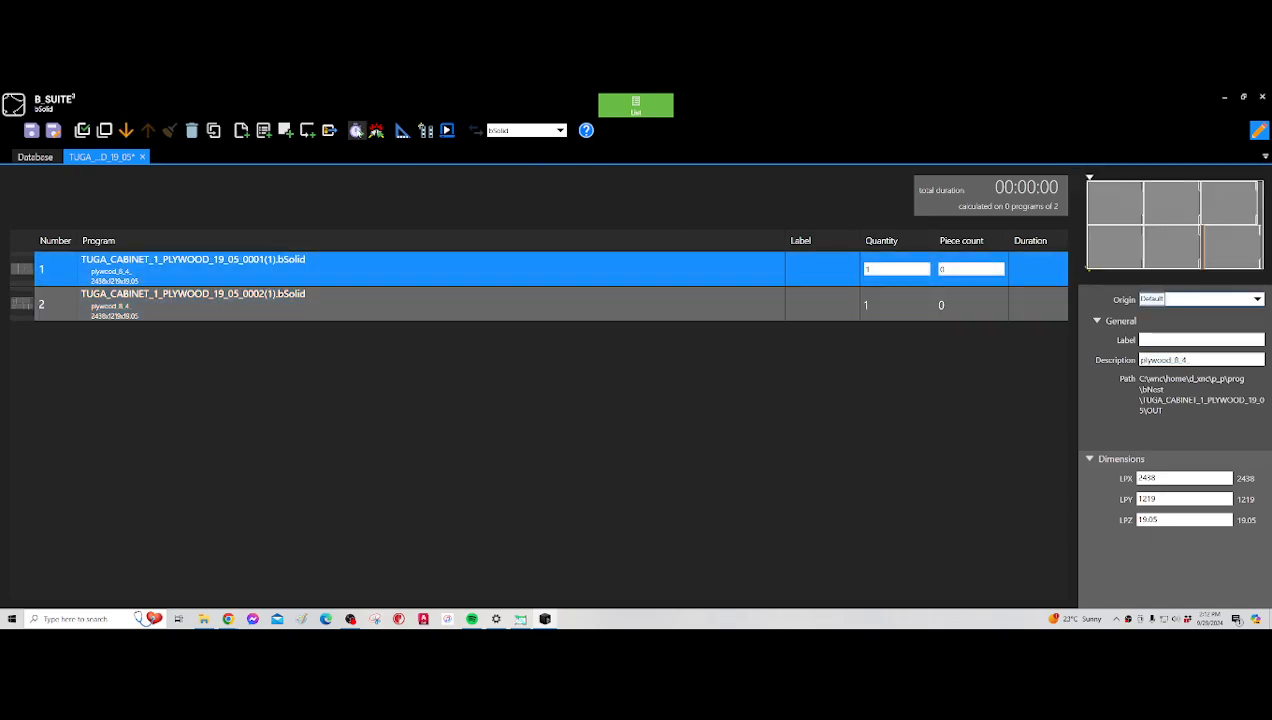
- Calculate the machining durations of both worklist programs, then compare the programs and reselect the first
{"action": "left_click", "coordinate": [356, 131]}
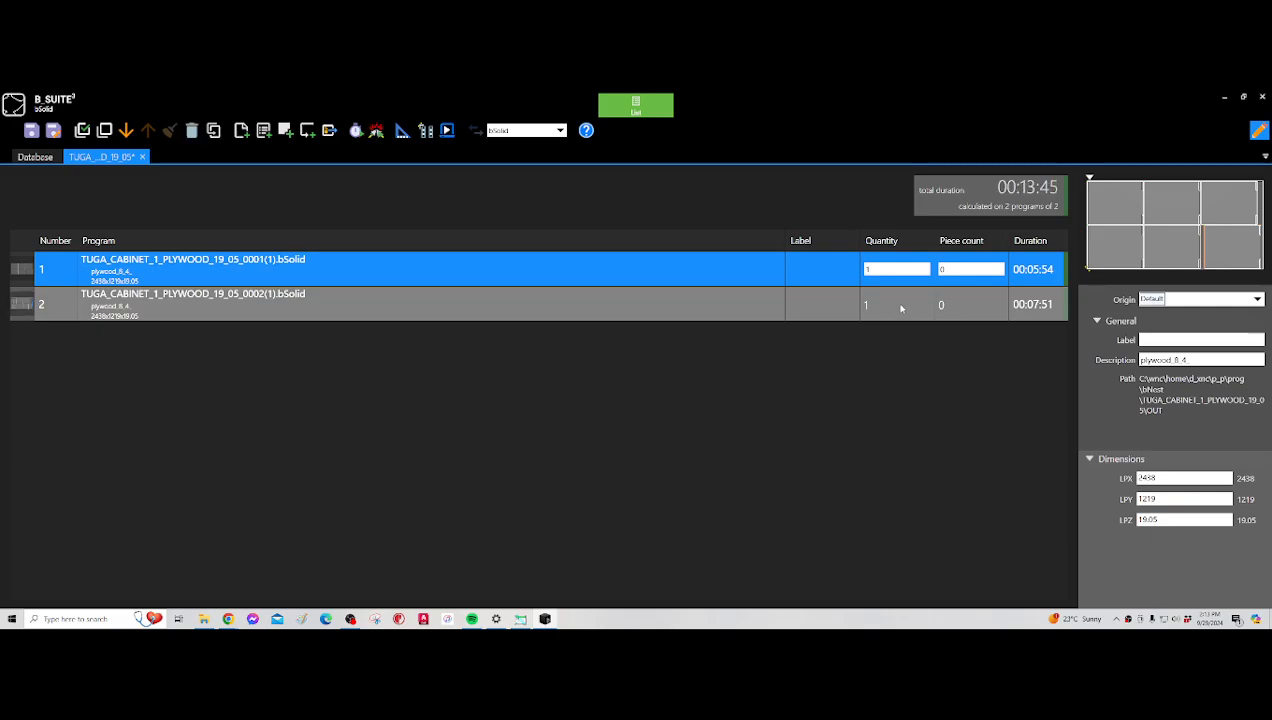
{"action": "left_click", "coordinate": [901, 305]}
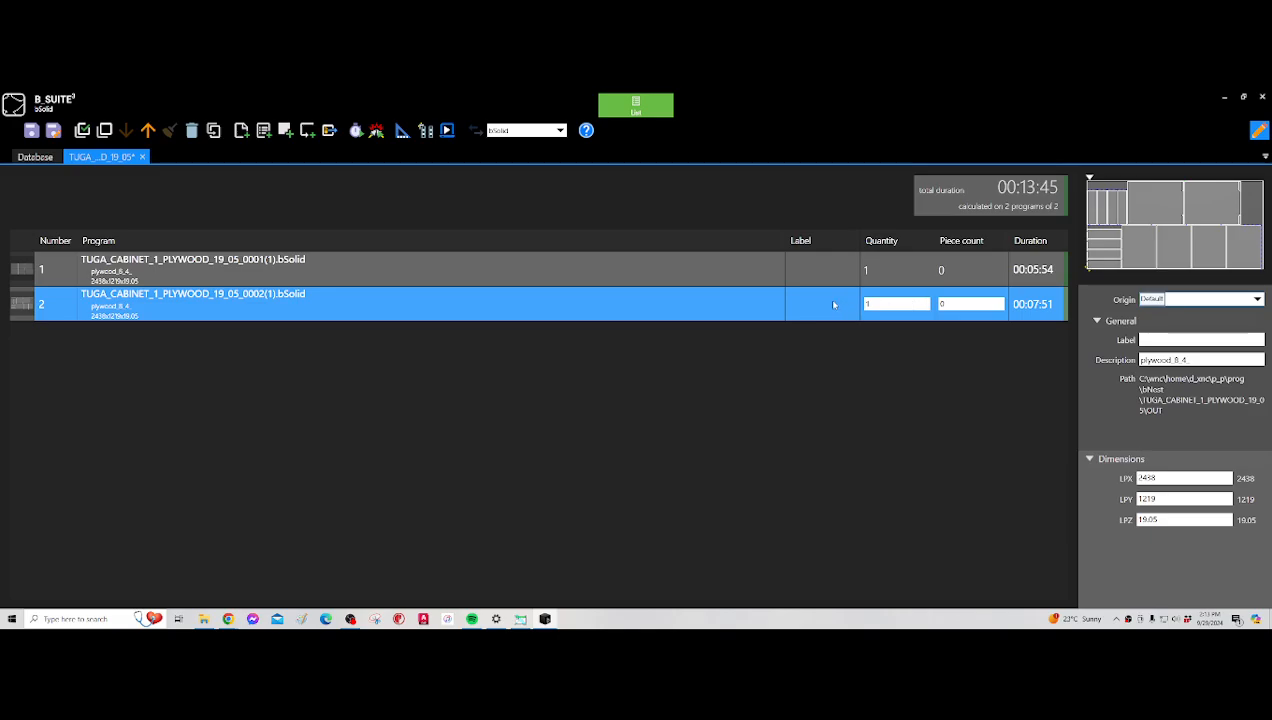
{"action": "left_click", "coordinate": [836, 272]}
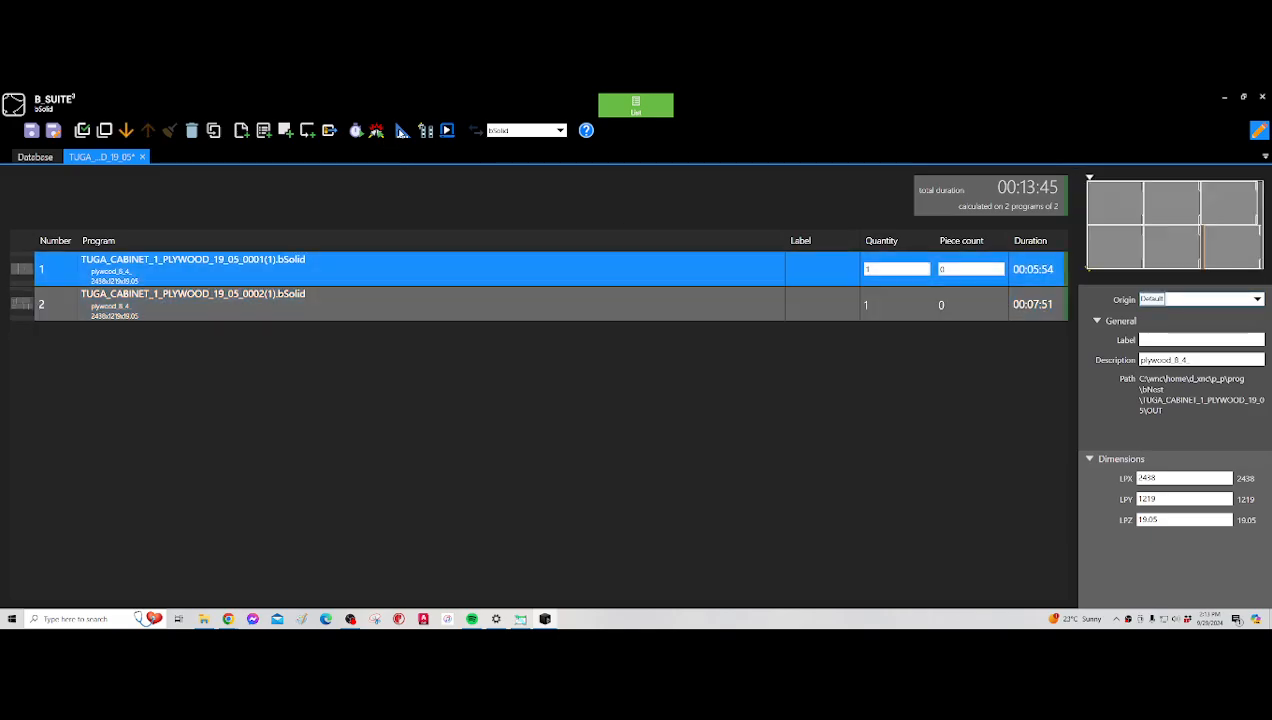
- Start the machine simulation of the first sheet program, view the machining head closely and raise the playback speed
{"action": "left_click", "coordinate": [448, 131]}
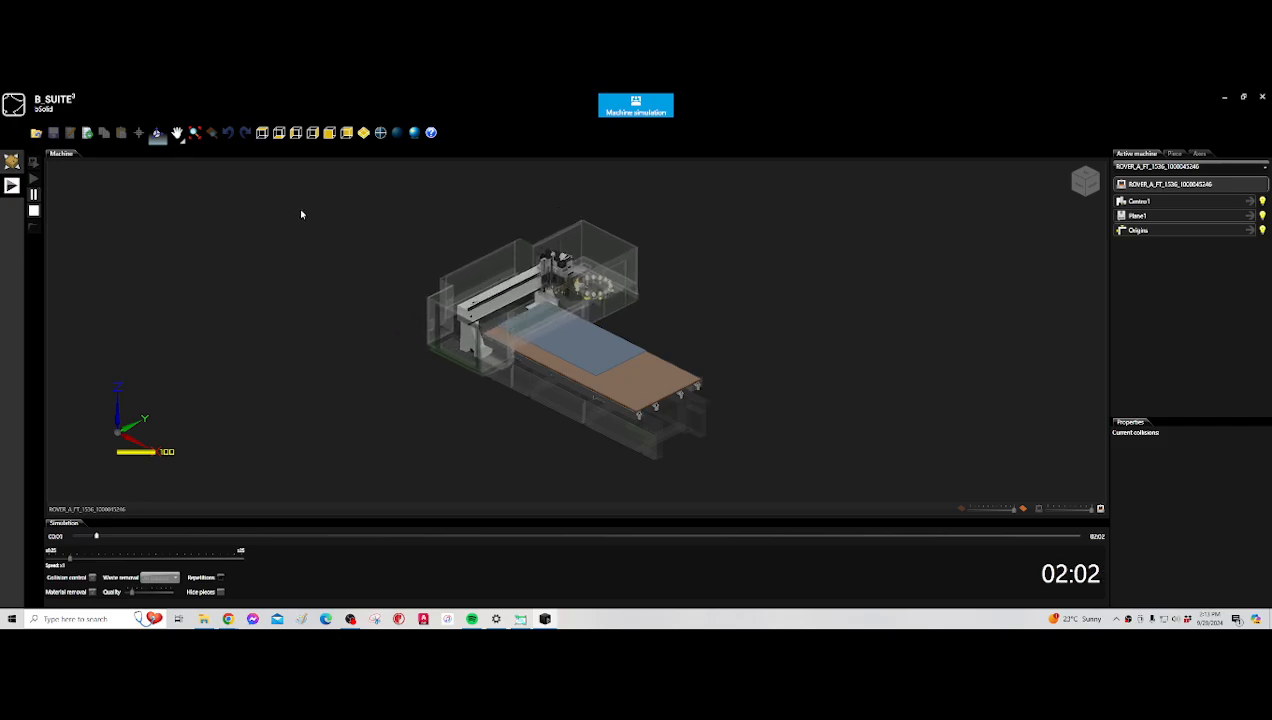
{"action": "scroll", "coordinate": [505, 372], "scroll_direction": "up", "scroll_amount": 5}
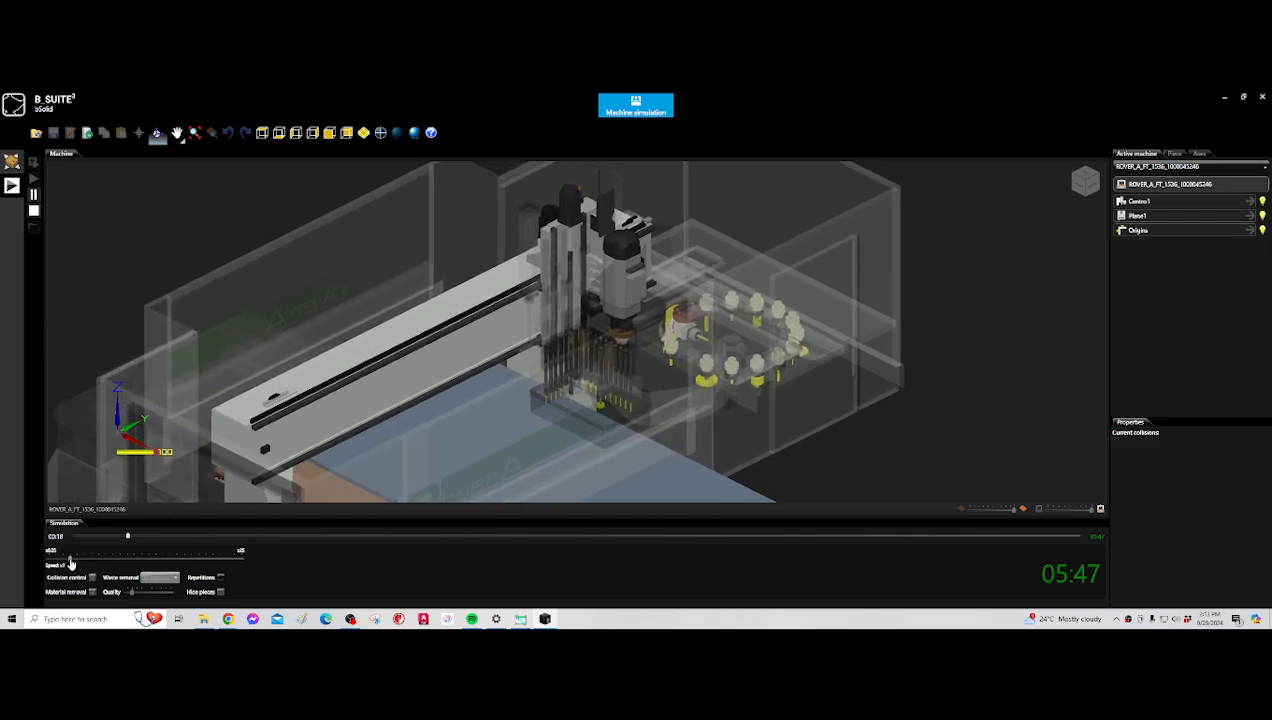
{"action": "left_click_drag", "start_coordinate": [71, 560], "coordinate": [84, 561]}
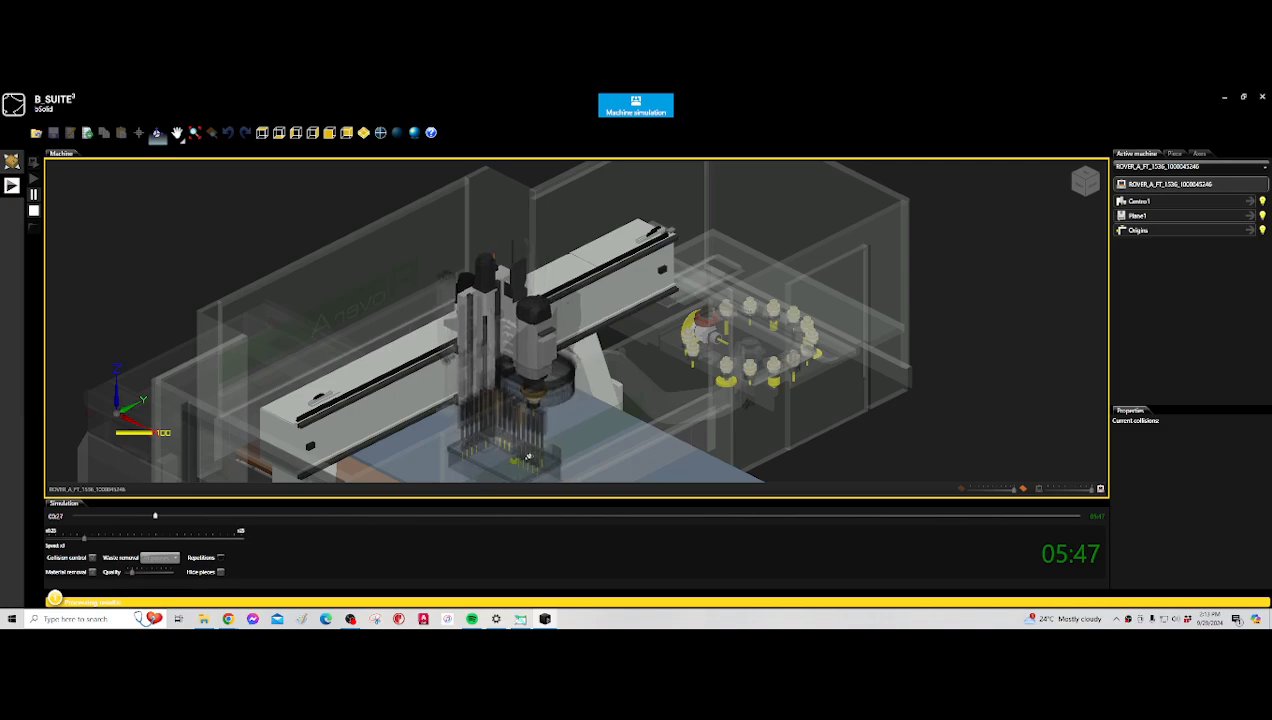
- Watch the simulation with the whole machine and sheet in view, raising the playback speed to x11 to run it to the end
{"action": "scroll", "coordinate": [530, 455], "scroll_direction": "down", "scroll_amount": 3}
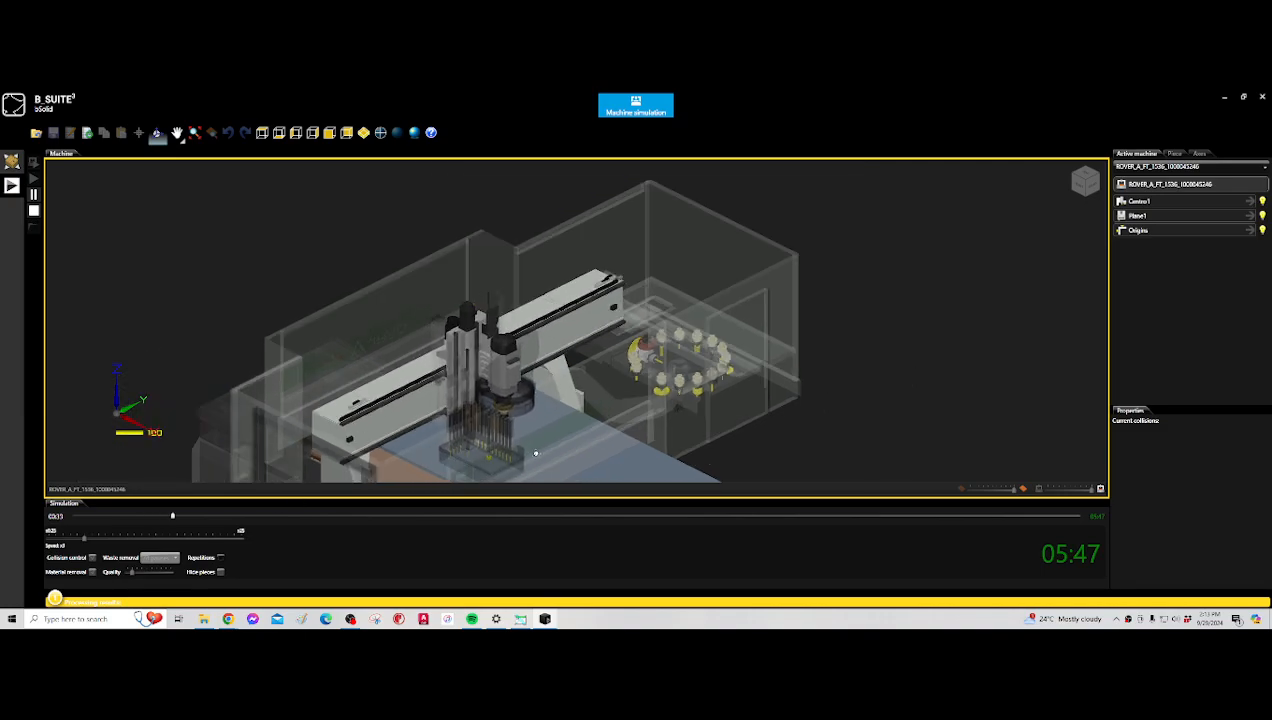
{"action": "scroll", "coordinate": [535, 453], "scroll_direction": "down", "scroll_amount": 4}
{"action": "middle_click_drag", "start_coordinate": [539, 459], "coordinate": [529, 388]}
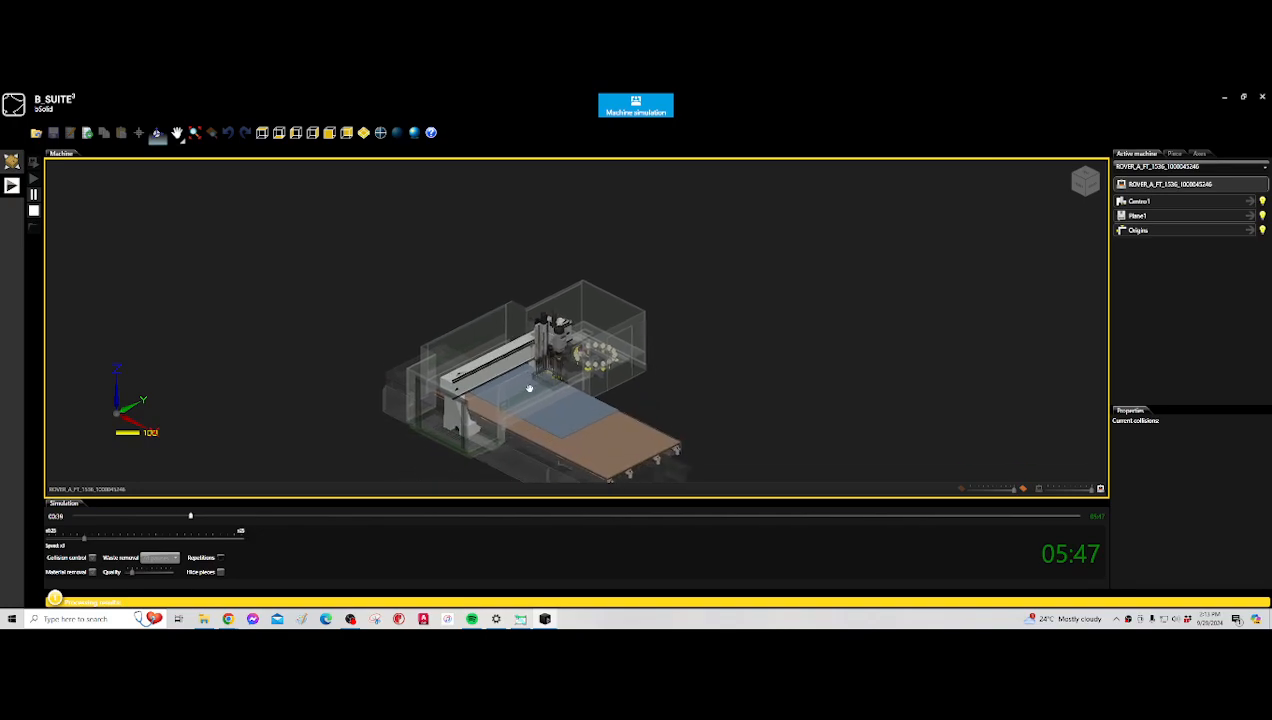
{"action": "scroll", "coordinate": [533, 385], "scroll_direction": "up", "scroll_amount": 4}
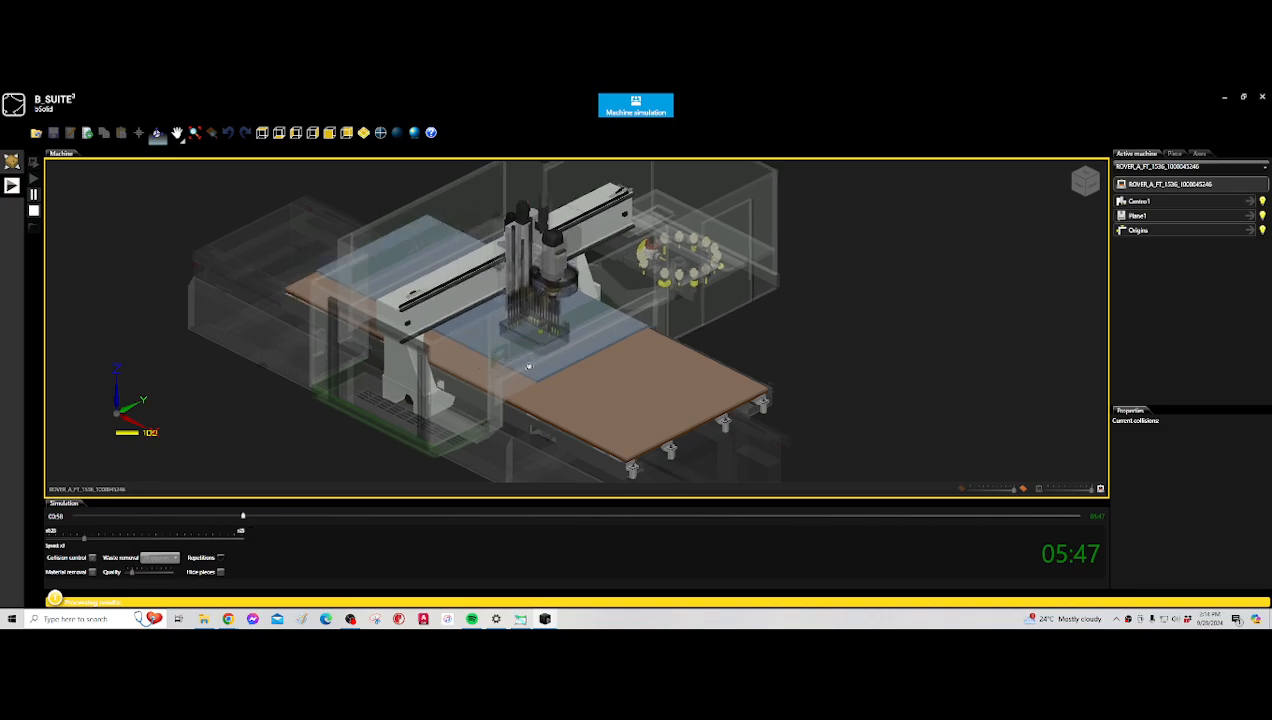
{"action": "scroll", "coordinate": [529, 366], "scroll_direction": "down", "scroll_amount": 2}
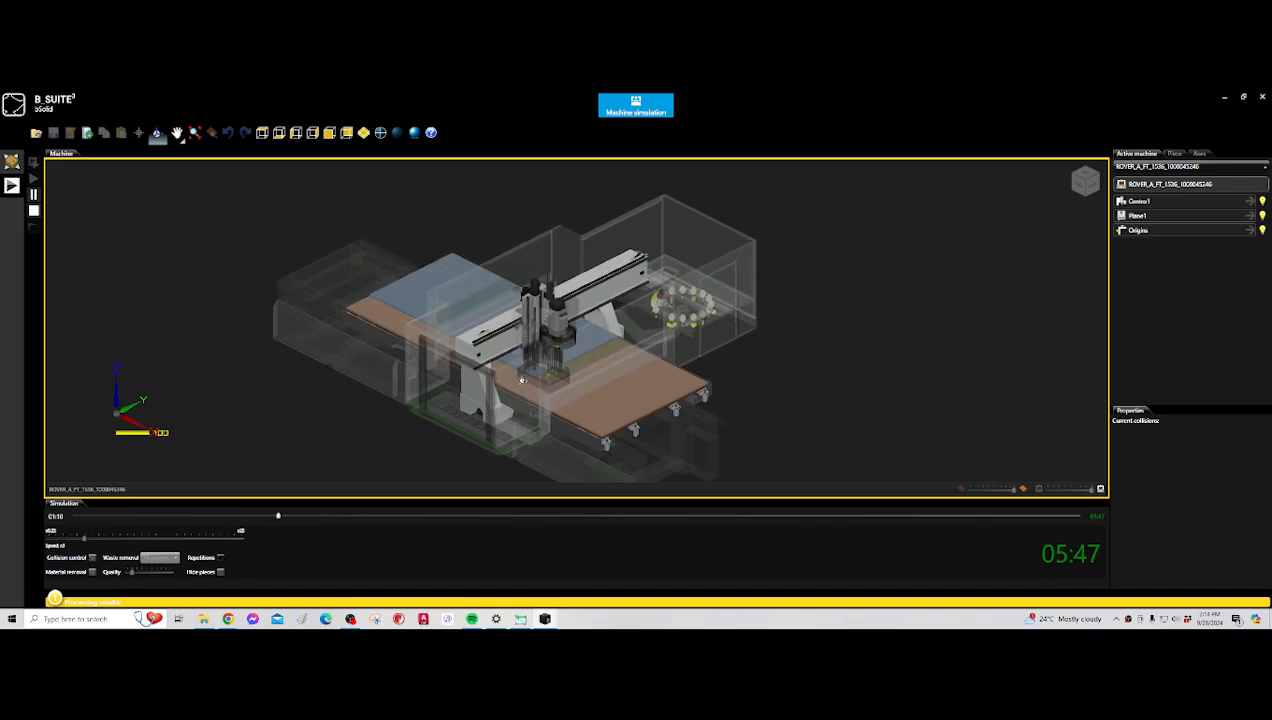
{"action": "left_click", "coordinate": [129, 542]}
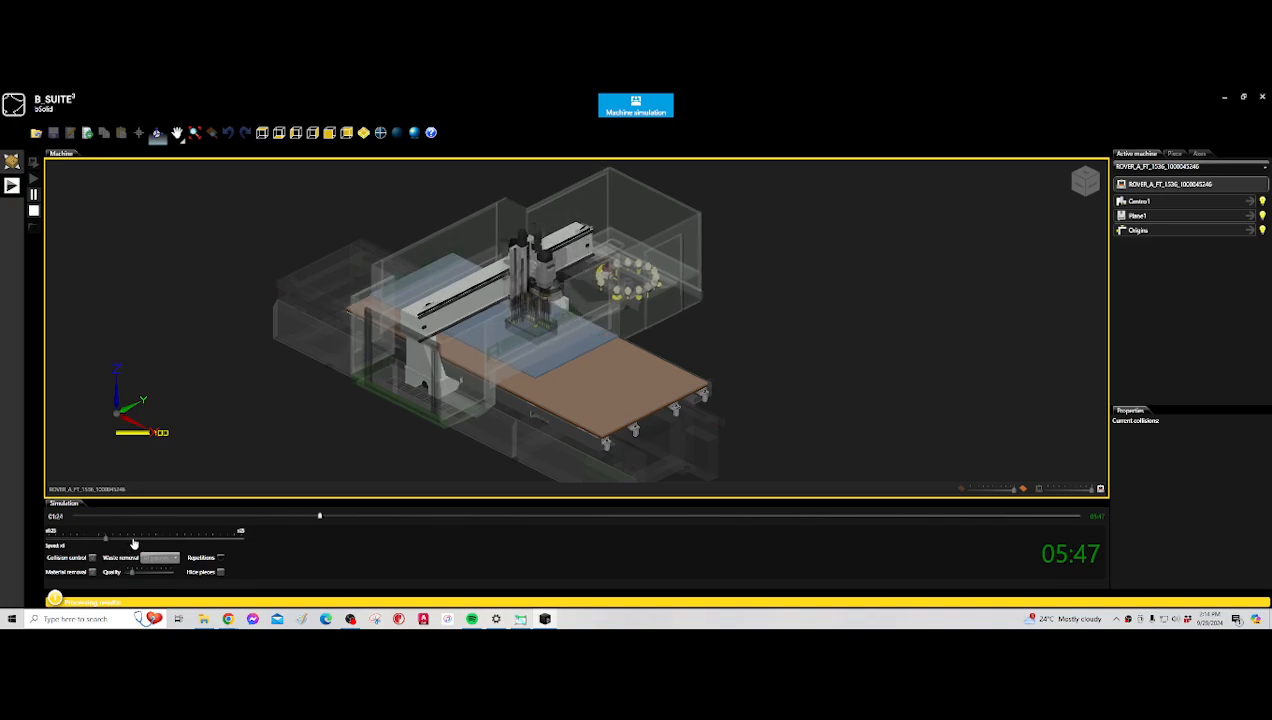
{"action": "left_click", "coordinate": [158, 541]}
{"action": "left_click", "coordinate": [161, 542]}
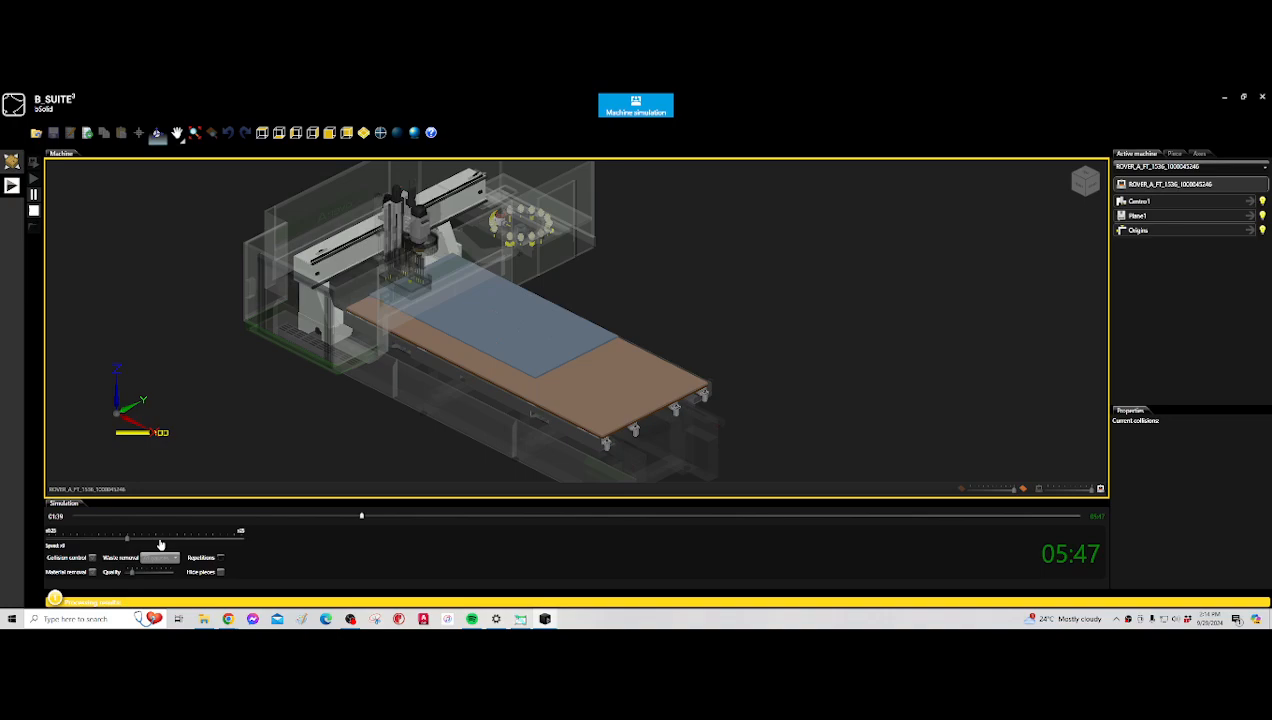
{"action": "left_click", "coordinate": [164, 542]}
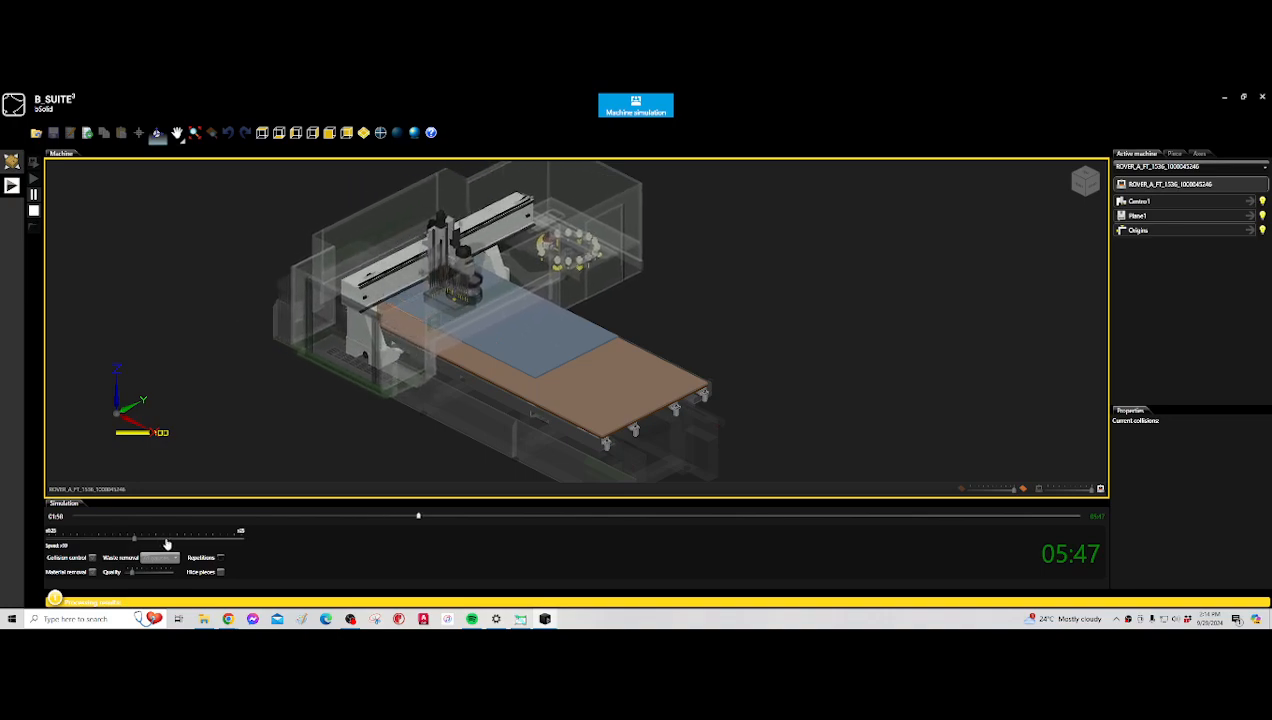
{"action": "left_click", "coordinate": [174, 543]}
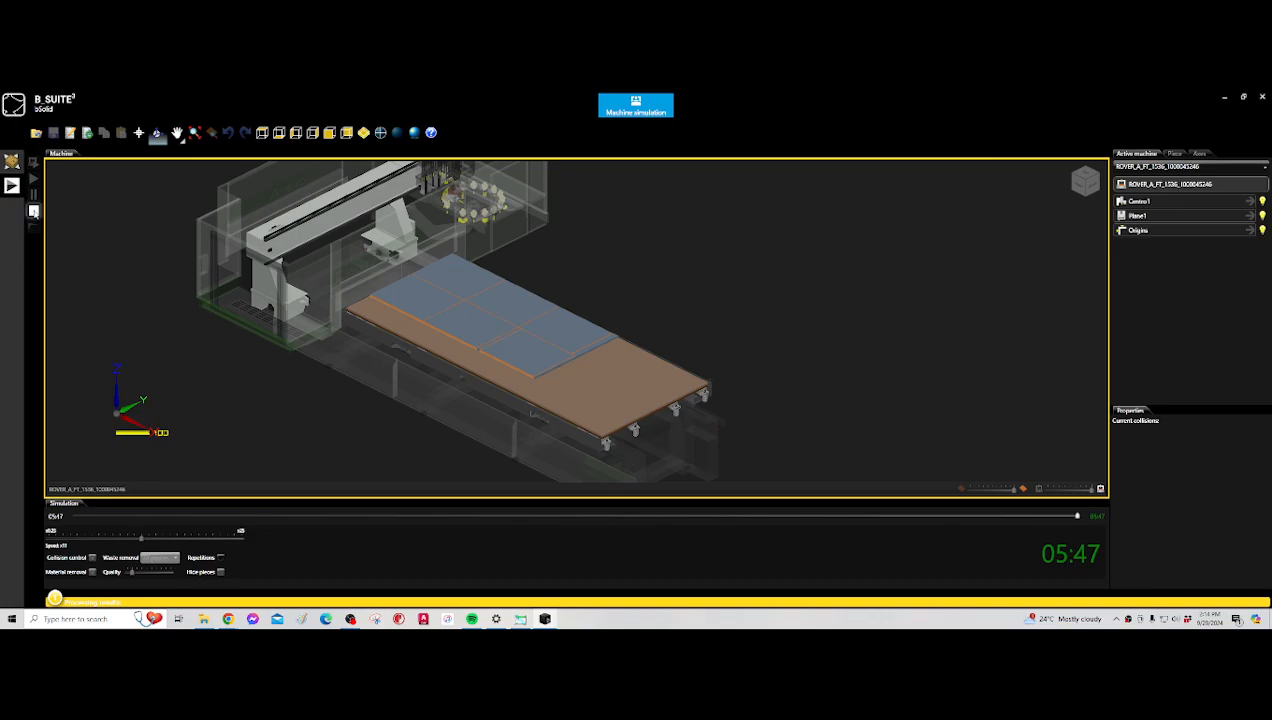
- Leave the machine simulation for the worklist, and go back to the nested plywood sheets in the nesting environment
{"action": "left_click", "coordinate": [637, 104]}
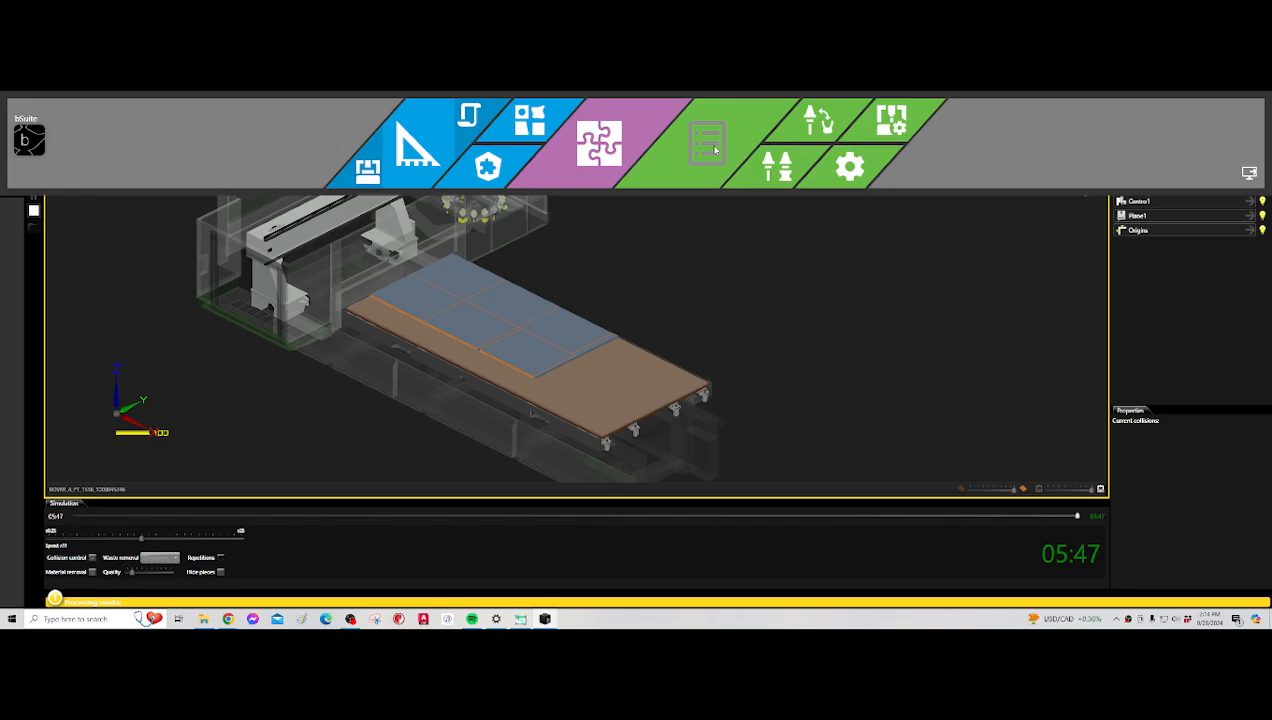
{"action": "left_click", "coordinate": [708, 148]}
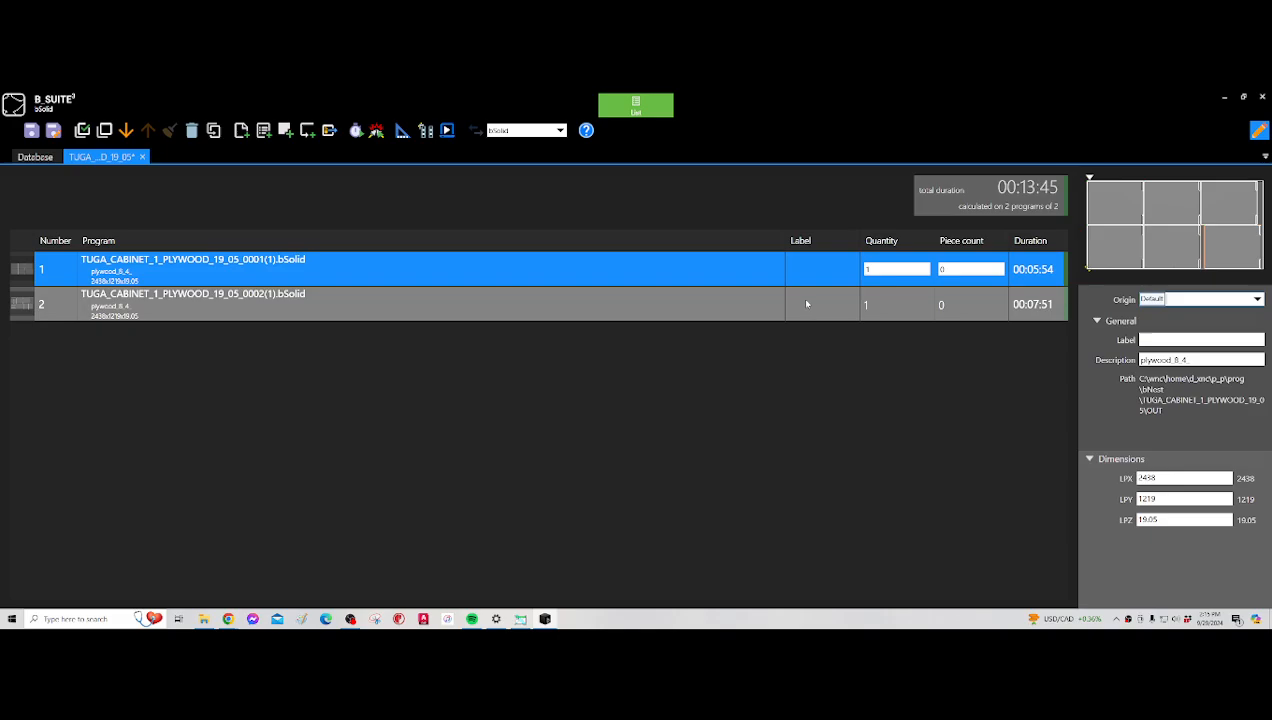
{"action": "left_click", "coordinate": [640, 108]}
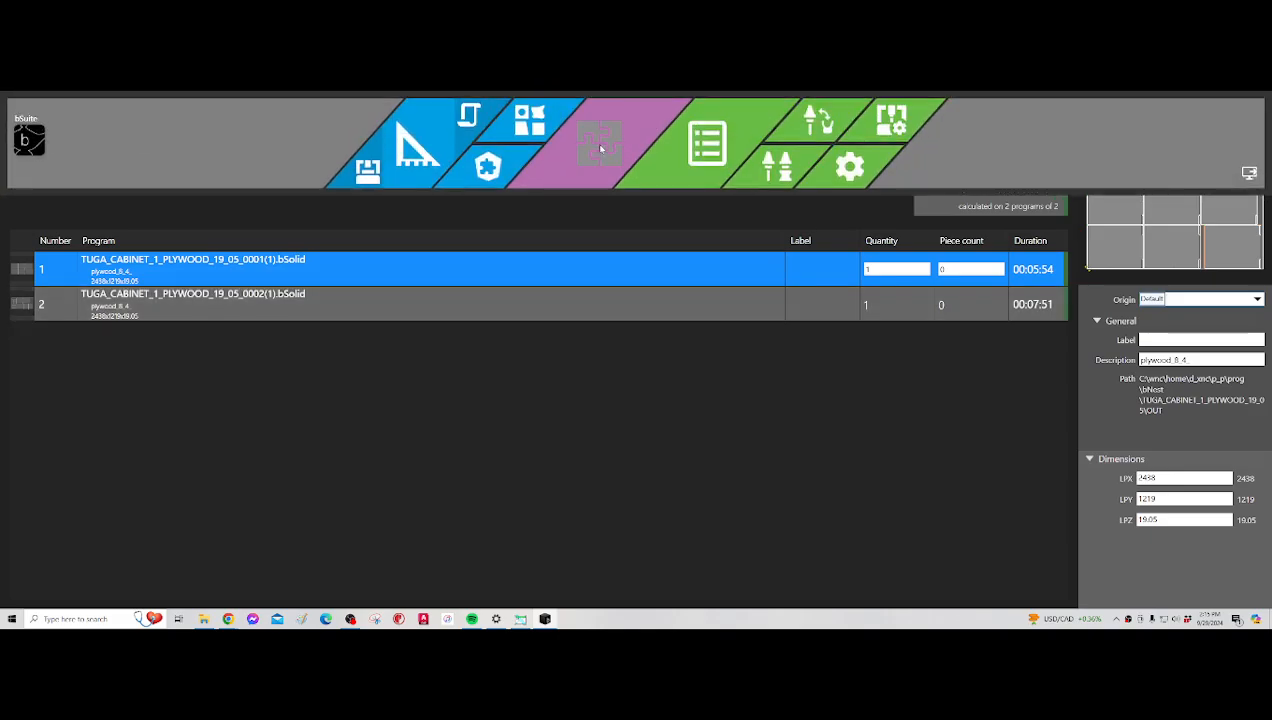
{"action": "left_click", "coordinate": [597, 136]}
{"action": "mouse_move", "coordinate": [636, 105]}
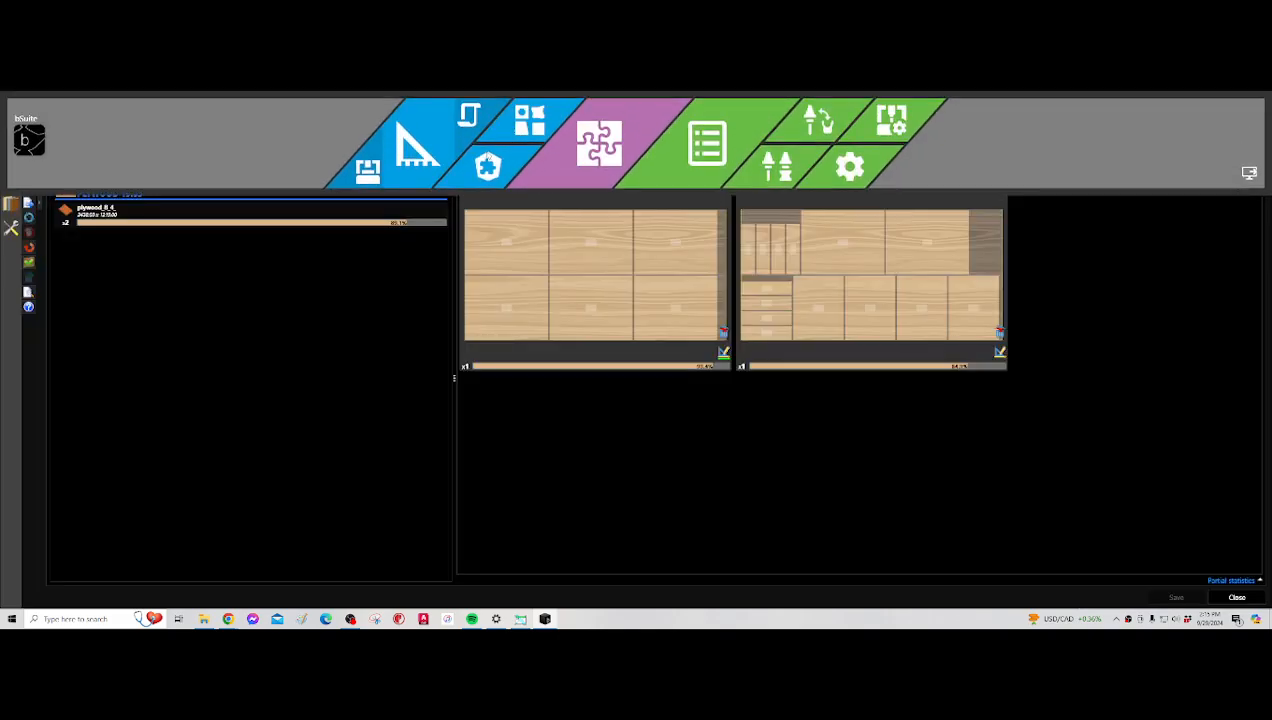
- Switch to the CAD/CAM environment and look over the SIDE_CABINET_STANDARD piece
{"action": "left_click", "coordinate": [415, 142]}
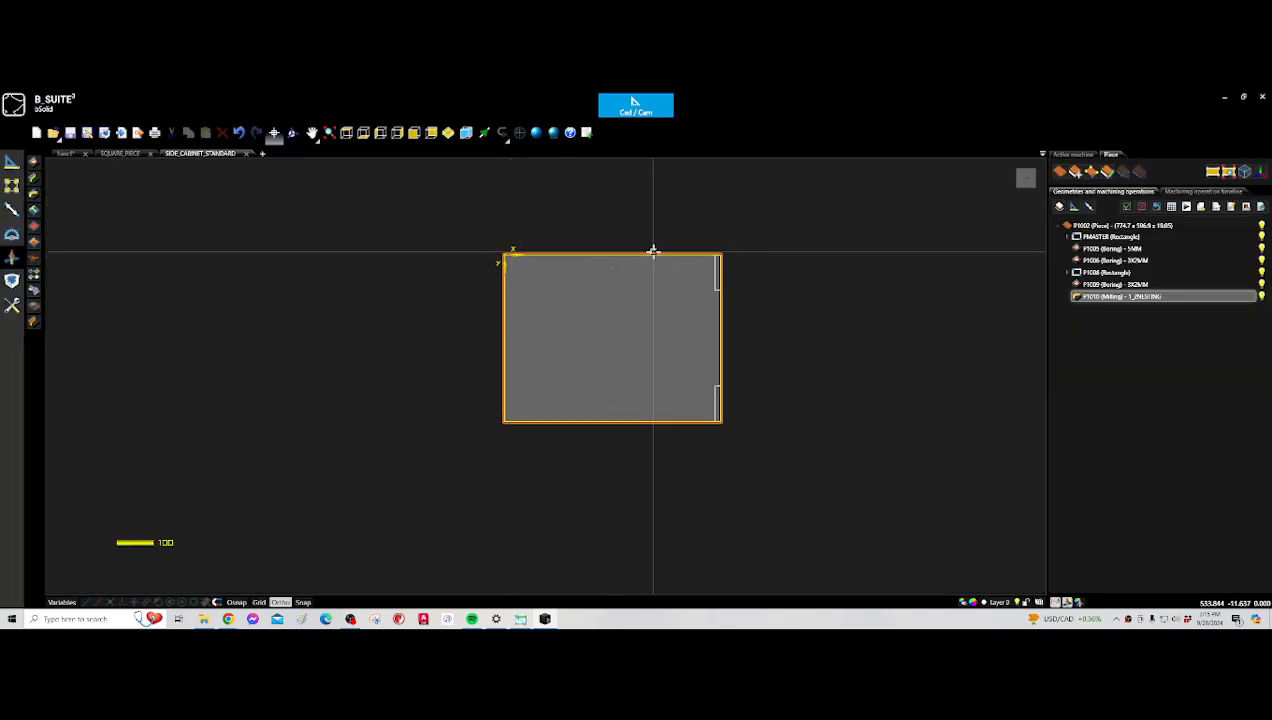
{"action": "scroll", "coordinate": [676, 245], "scroll_direction": "up", "scroll_amount": 2}
{"action": "scroll", "coordinate": [679, 250], "scroll_direction": "down", "scroll_amount": 3}
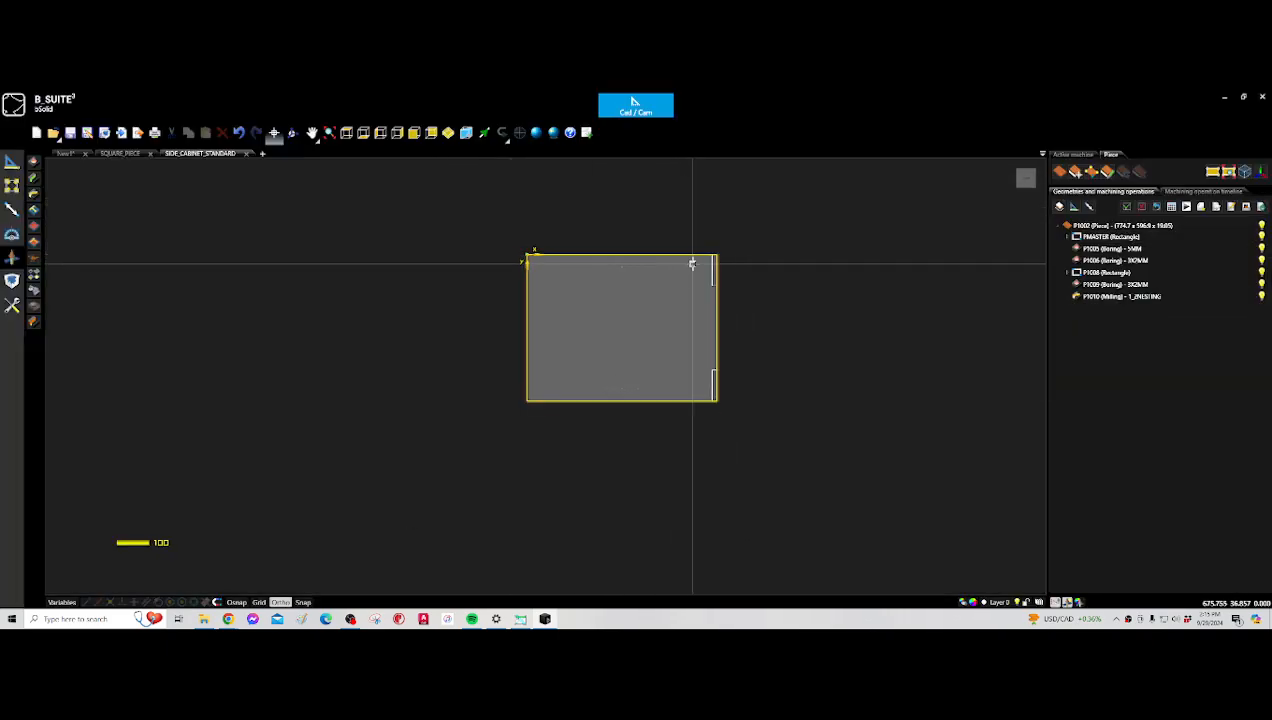